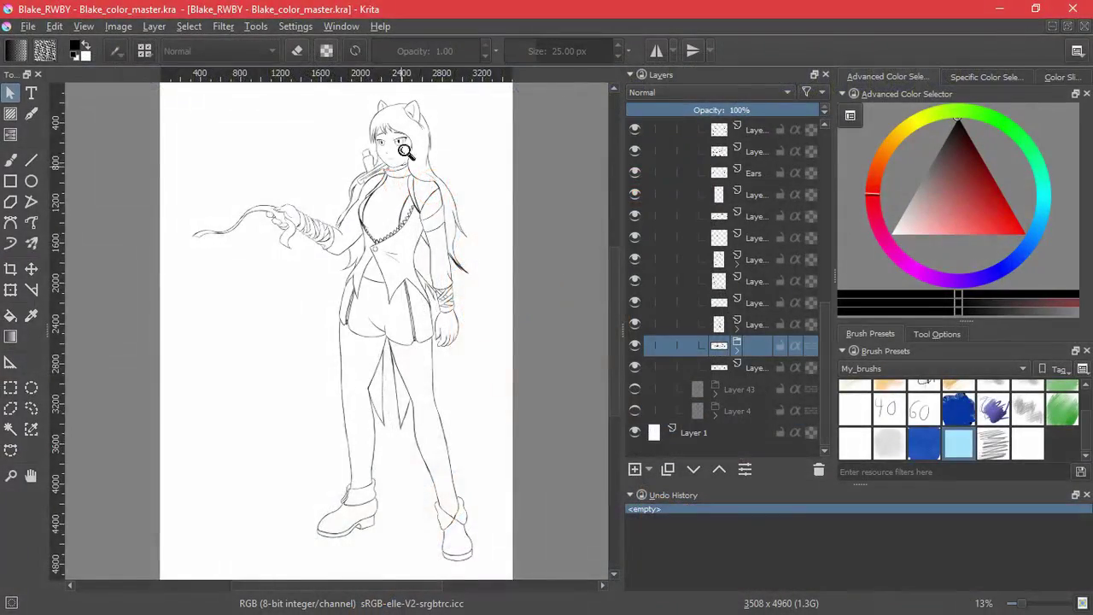
# - Free transform the eyes group on the face to make both eyes slightly larger
pyautogui.scroll(2, 408, 390)
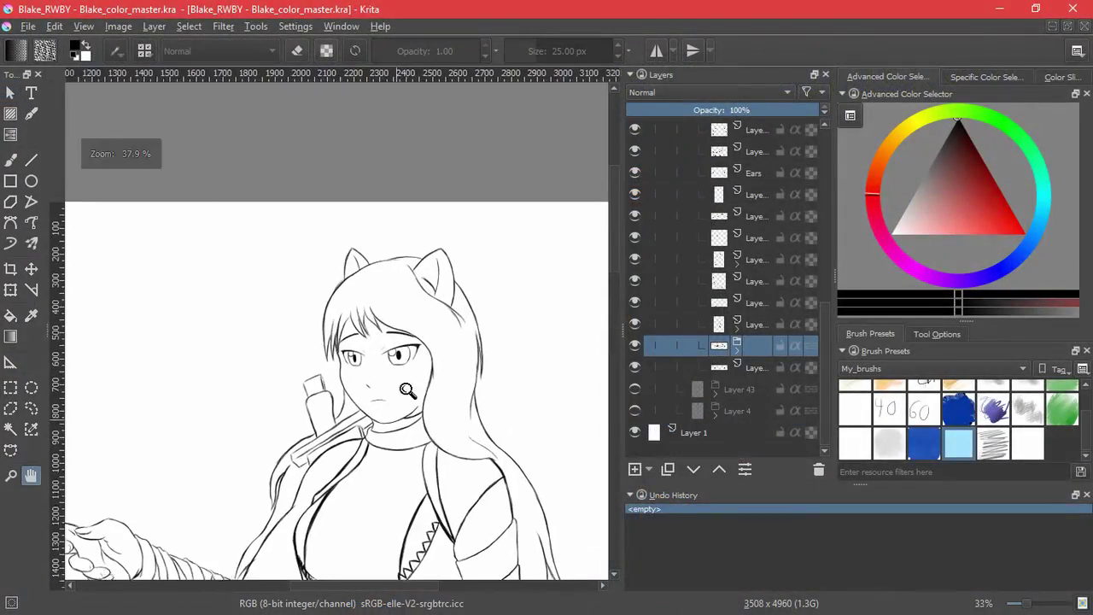
pyautogui.scroll(3, 407, 390)
pyautogui.hotkey('ctrl', 't')
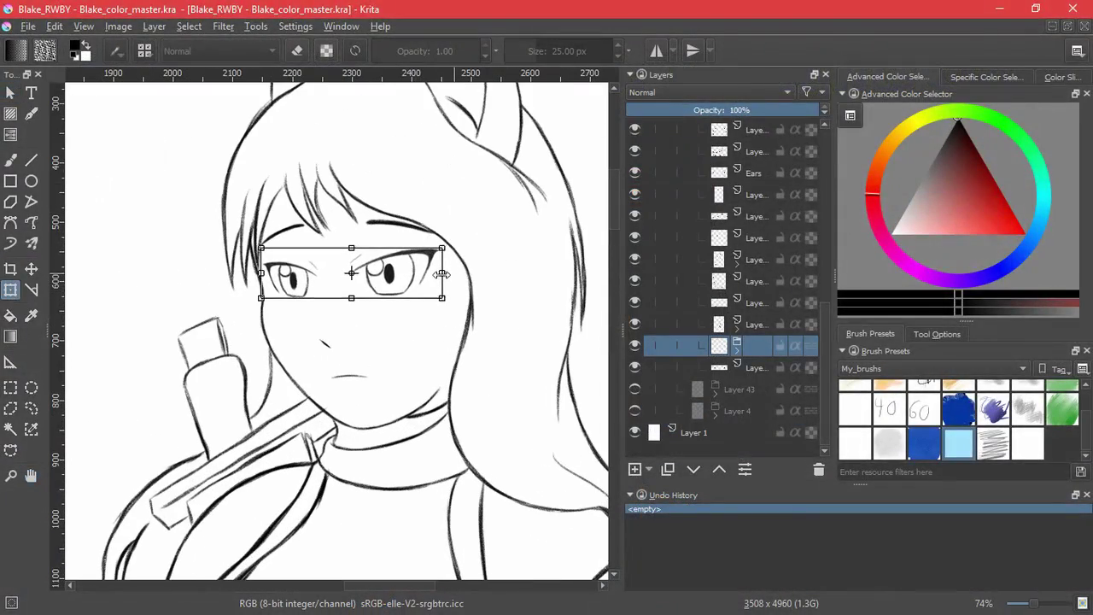
pyautogui.moveTo(414, 274)
pyautogui.mouseDown()
pyautogui.moveTo(460, 276)
pyautogui.moveTo(425, 277)
pyautogui.mouseUp()
pyautogui.press('Return')
# - Try free transforming the smaller eye on its own within an outline selection, and undo it
pyautogui.click(30, 409)
pyautogui.moveTo(321, 221)
pyautogui.mouseDown()
pyautogui.moveTo(219, 281)
pyautogui.moveTo(345, 282)
pyautogui.moveTo(310, 303)
pyautogui.moveTo(337, 295)
pyautogui.mouseUp()
pyautogui.hotkey('ctrl', 't')
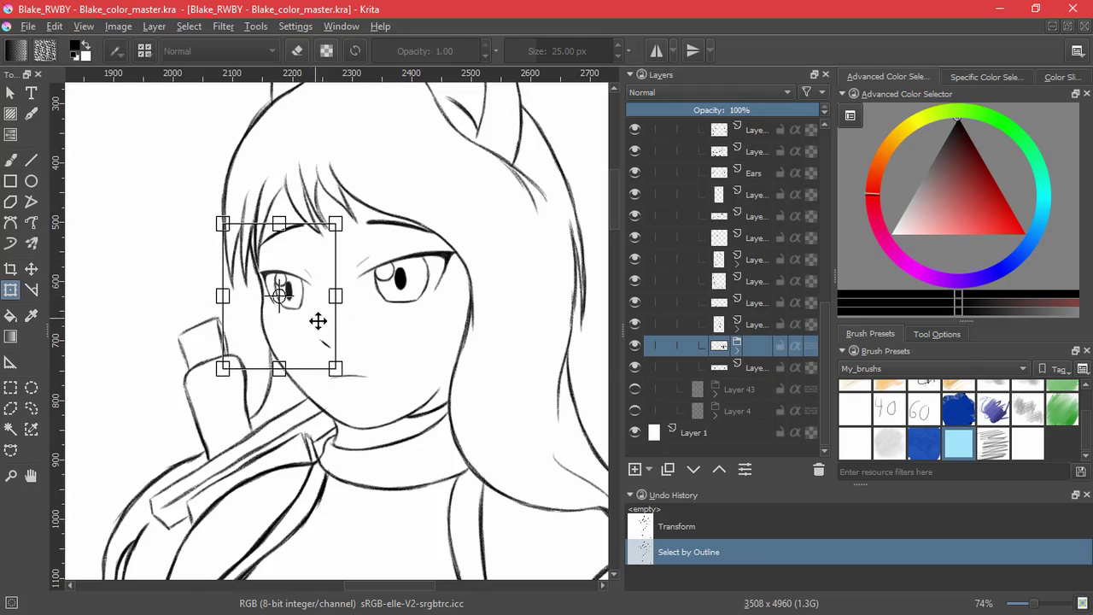
pyautogui.press('Return')
pyautogui.hotkey('ctrl', 'z')
pyautogui.hotkey('ctrl', 'z')
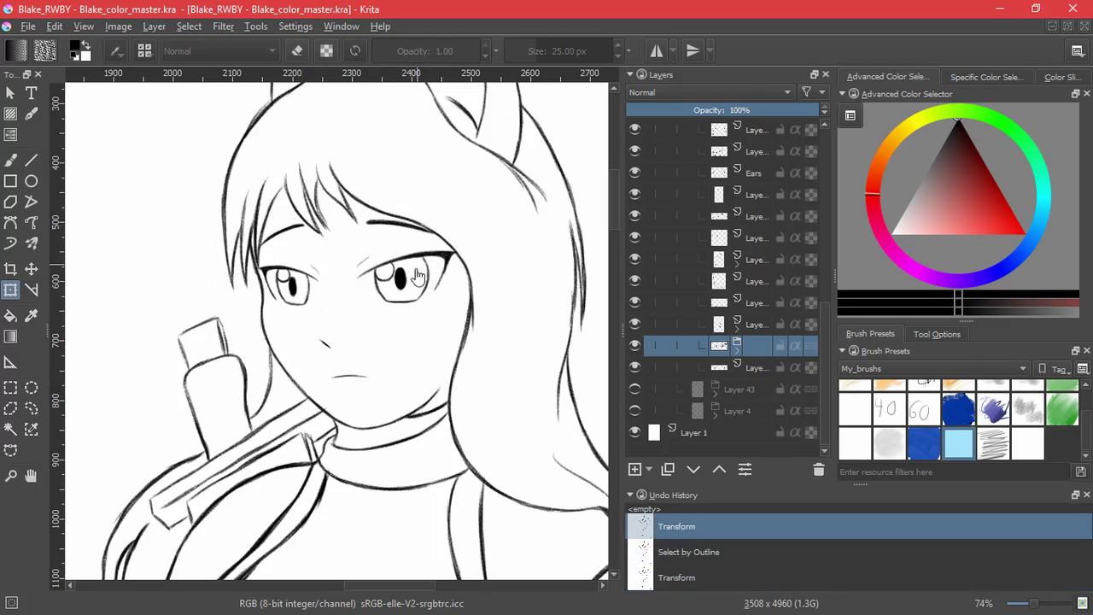
# - Outline-select the larger eye, nudge it slightly toward the nose with a free transform, and deselect
pyautogui.scroll(-5, 465, 332)
pyautogui.scroll(4, 465, 332)
pyautogui.click(32, 408)
pyautogui.moveTo(465, 236); pyautogui.dragTo(485, 253)
pyautogui.click(11, 290)
pyautogui.moveTo(409, 315); pyautogui.dragTo(403, 315)
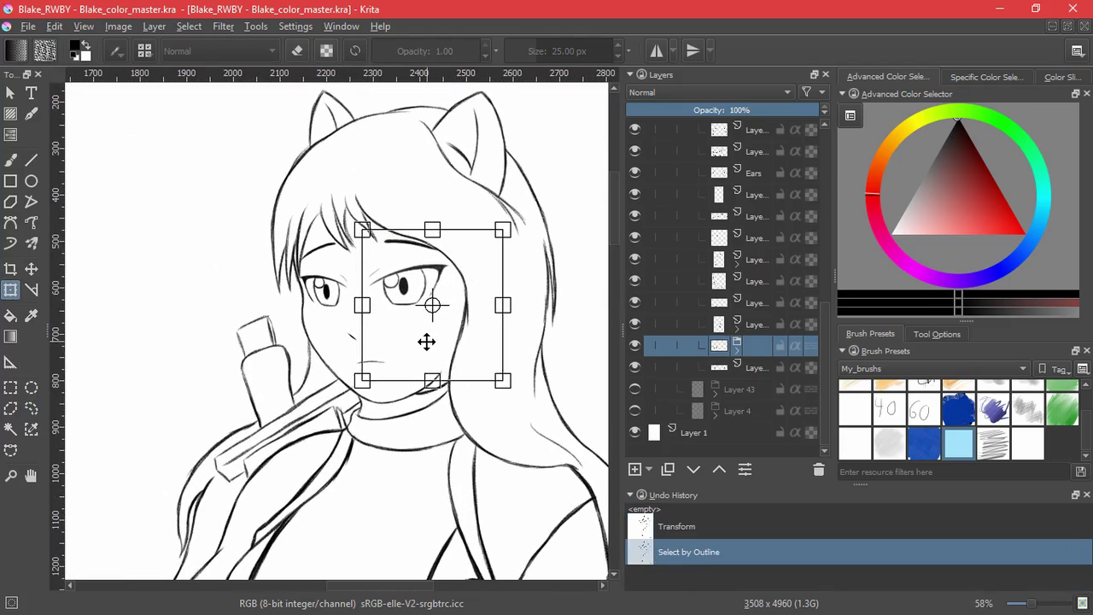
pyautogui.press('Return')
pyautogui.hotkey('ctrl', 'shift', 'a')
pyautogui.scroll(-4, 495, 407)
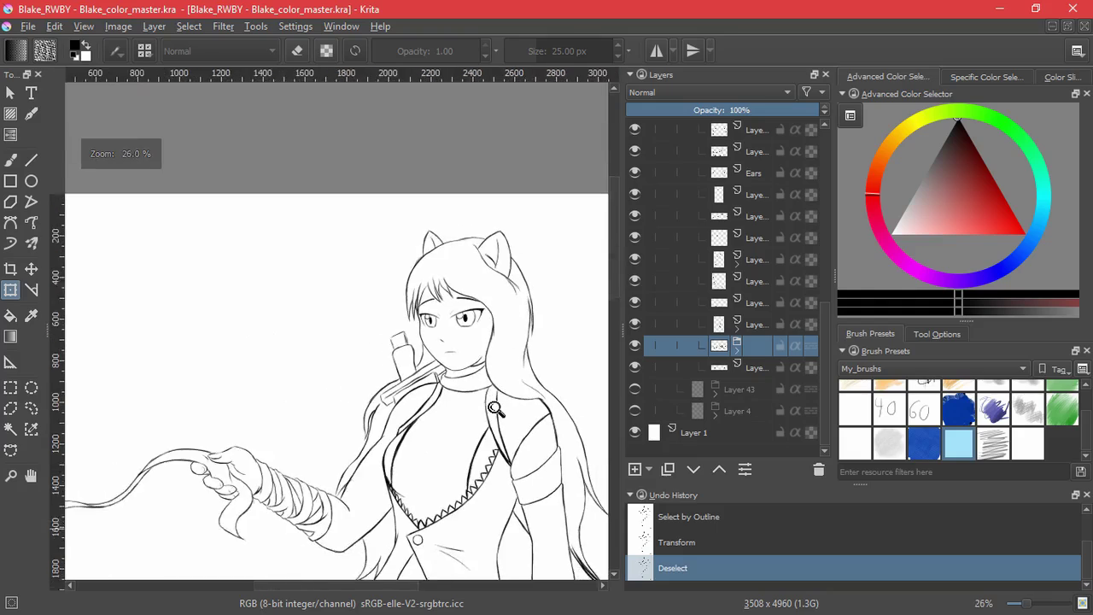
pyautogui.scroll(-2, 495, 408)
pyautogui.scroll(5, 499, 373)
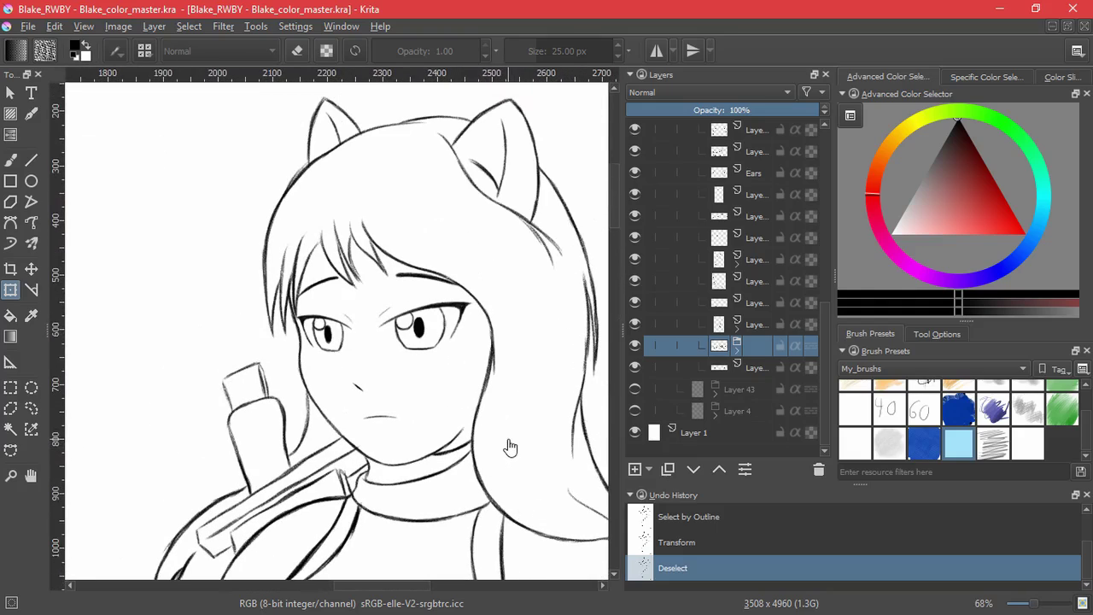
# - Group the five layers holding the face outline, facial features, eyes and eyebrows, and make them all visible again
pyautogui.click(636, 302)
pyautogui.click(636, 302)
pyautogui.moveTo(636, 367); pyautogui.dragTo(636, 280)
pyautogui.click(674, 281)
pyautogui.keyDown('shift'); pyautogui.click(691, 366); pyautogui.keyUp('shift')
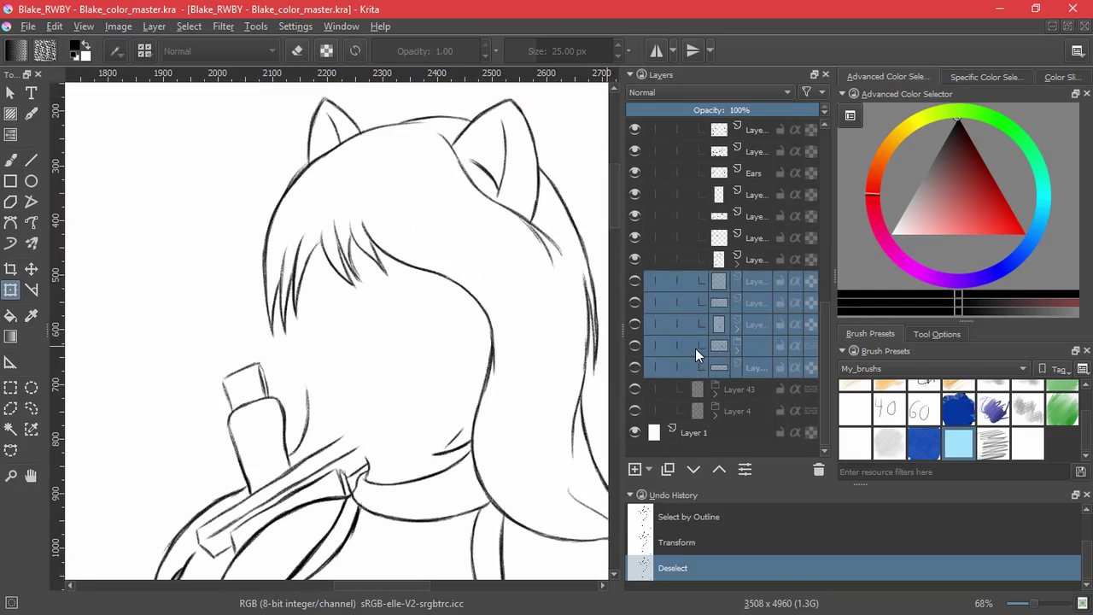
pyautogui.hotkey('ctrl', 'g')
pyautogui.click(737, 286)
pyautogui.click(737, 371)
pyautogui.moveTo(637, 388); pyautogui.dragTo(639, 427)
pyautogui.scroll(-2, 675, 384)
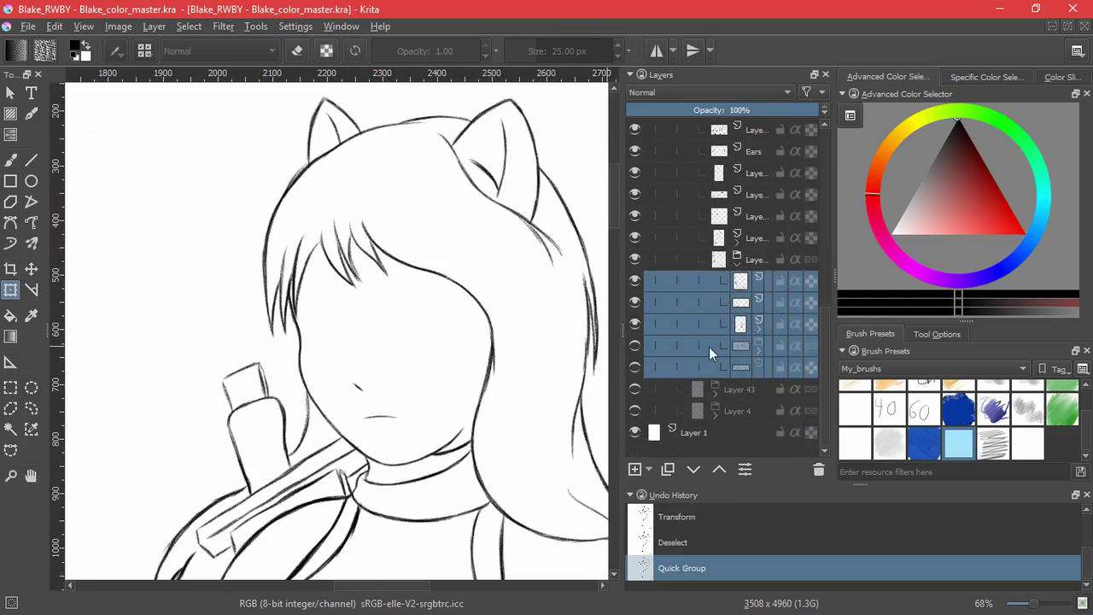
# - Try narrowing the whole face group slightly with a free transform and compare it with the unmodified version
pyautogui.click(765, 260)
pyautogui.moveTo(448, 345)
pyautogui.mouseDown()
pyautogui.moveTo(427, 354)
pyautogui.moveTo(443, 345)
pyautogui.mouseUp()
pyautogui.press('Return')
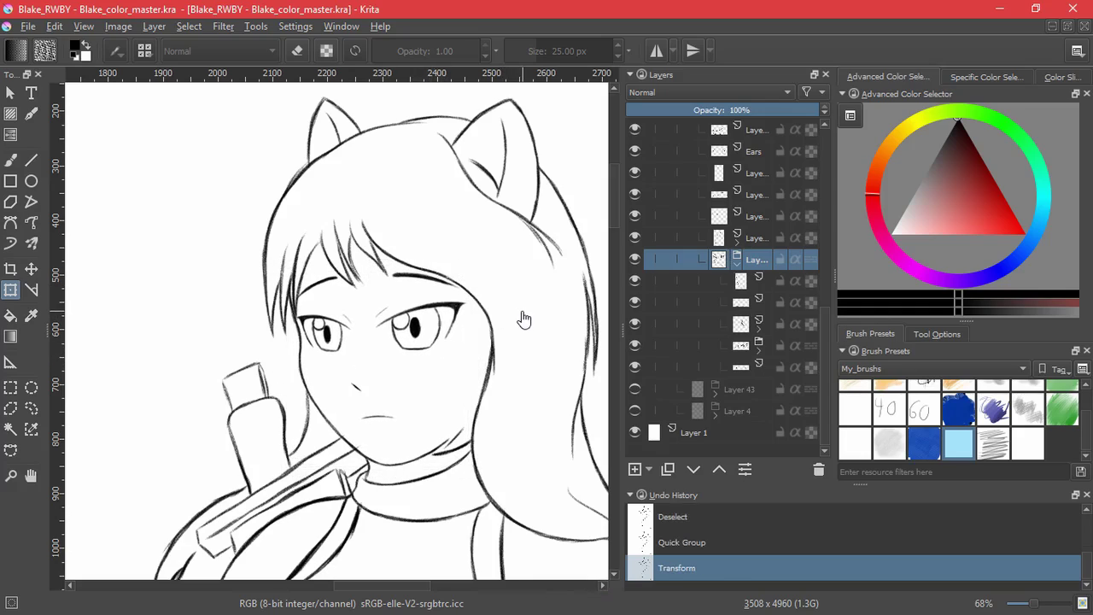
pyautogui.click(634, 302)
pyautogui.hotkey('ctrl', 'z')
pyautogui.hotkey('ctrl', 'shift', 'z')
pyautogui.moveTo(634, 280)
pyautogui.mouseDown()
pyautogui.moveTo(635, 368)
pyautogui.moveTo(636, 279)
pyautogui.mouseUp()
# - Try adding a transparency mask to the neck line layer and painting out lines beside the jaw with Ink_brush_25_2
pyautogui.click(725, 222)
pyautogui.click(649, 469)
pyautogui.click(704, 555)
pyautogui.press('b')
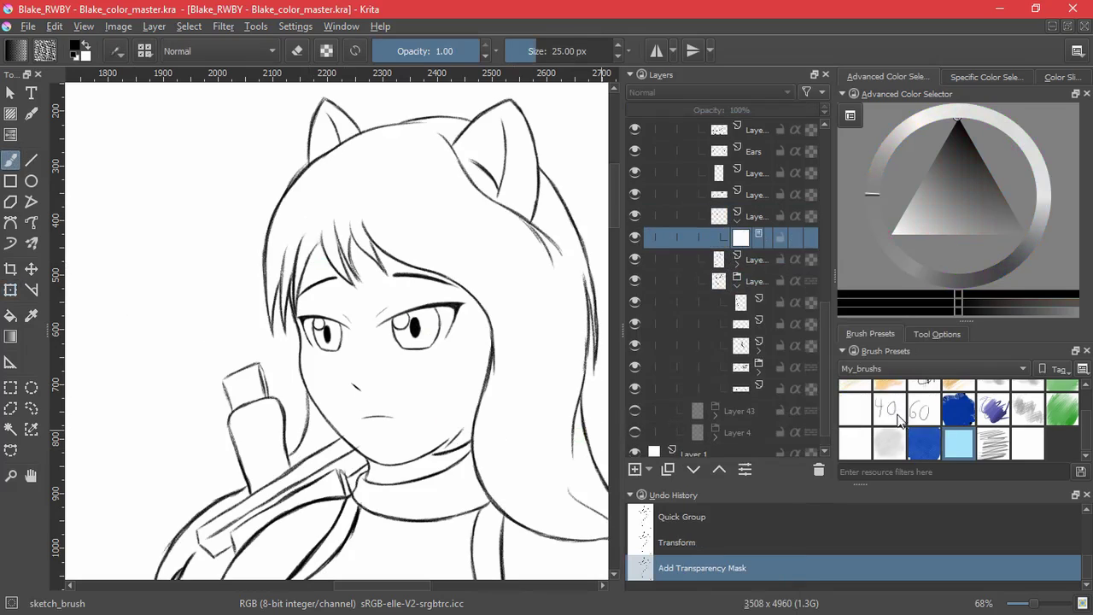
pyautogui.click(892, 416)
pyautogui.click(857, 413)
pyautogui.moveTo(450, 441); pyautogui.dragTo(472, 417)
pyautogui.moveTo(567, 341); pyautogui.dragTo(567, 424)
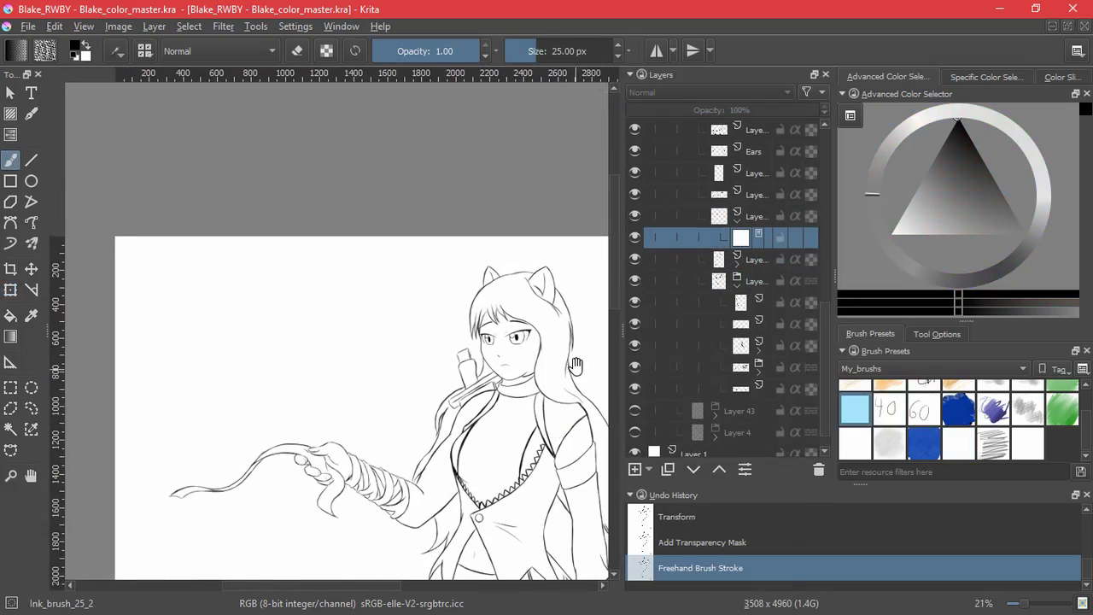
# - Undo the mask stroke, the transparency mask and the face group's transform
pyautogui.scroll(5, 574, 350)
pyautogui.hotkey('ctrl', 'z')
pyautogui.hotkey('ctrl', 'z')
pyautogui.hotkey('ctrl', 'z')
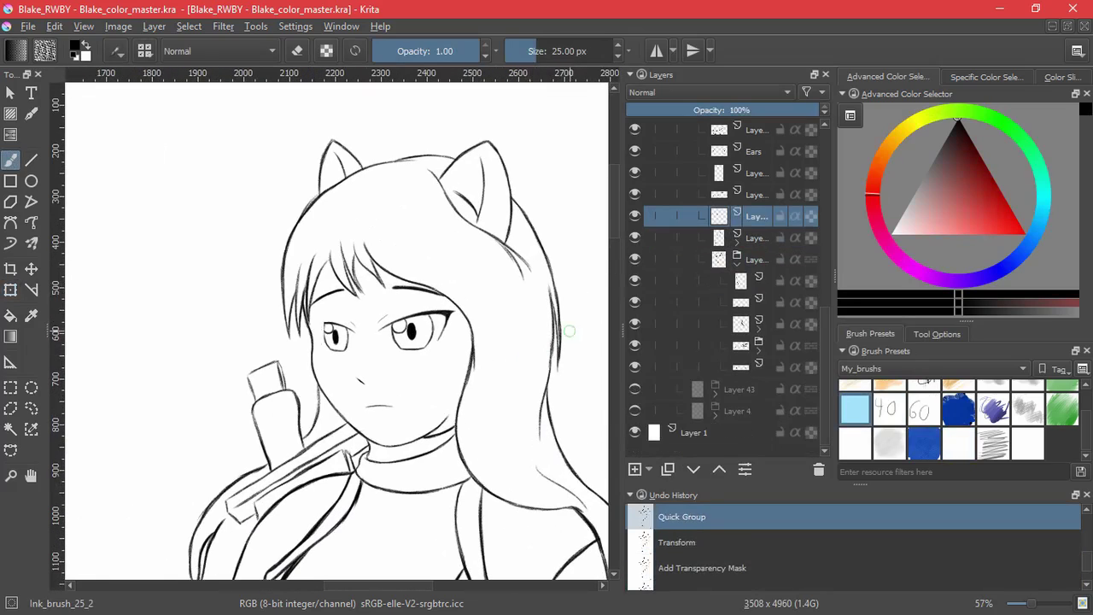
# - Free transform the face group to make the face slightly narrower
pyautogui.click(675, 259)
pyautogui.click(10, 290)
pyautogui.moveTo(443, 368); pyautogui.dragTo(446, 368)
pyautogui.moveTo(446, 450); pyautogui.dragTo(451, 452)
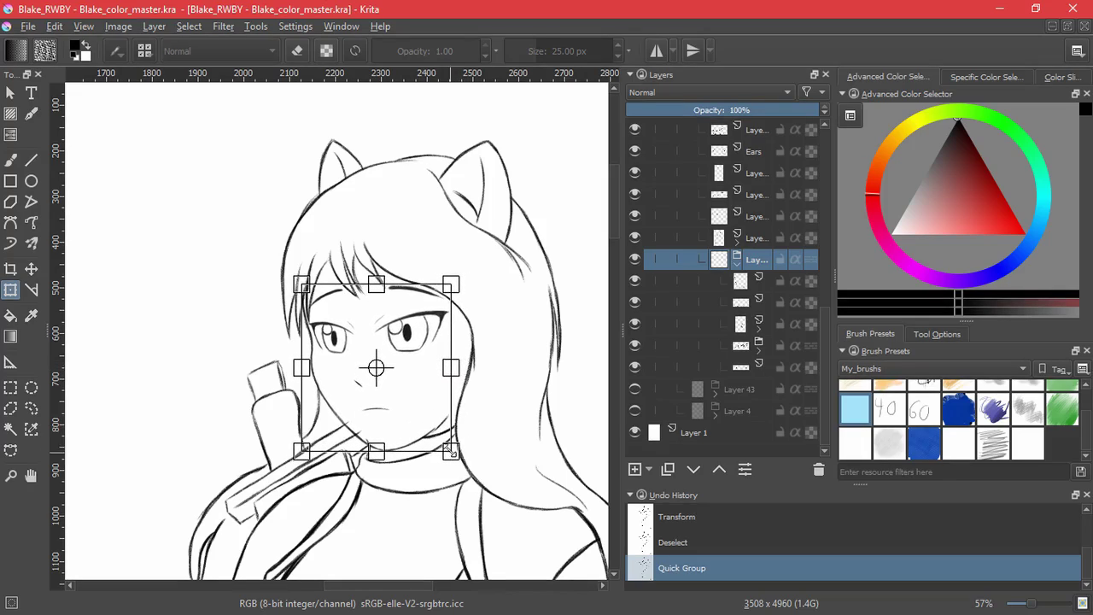
pyautogui.press('Return')
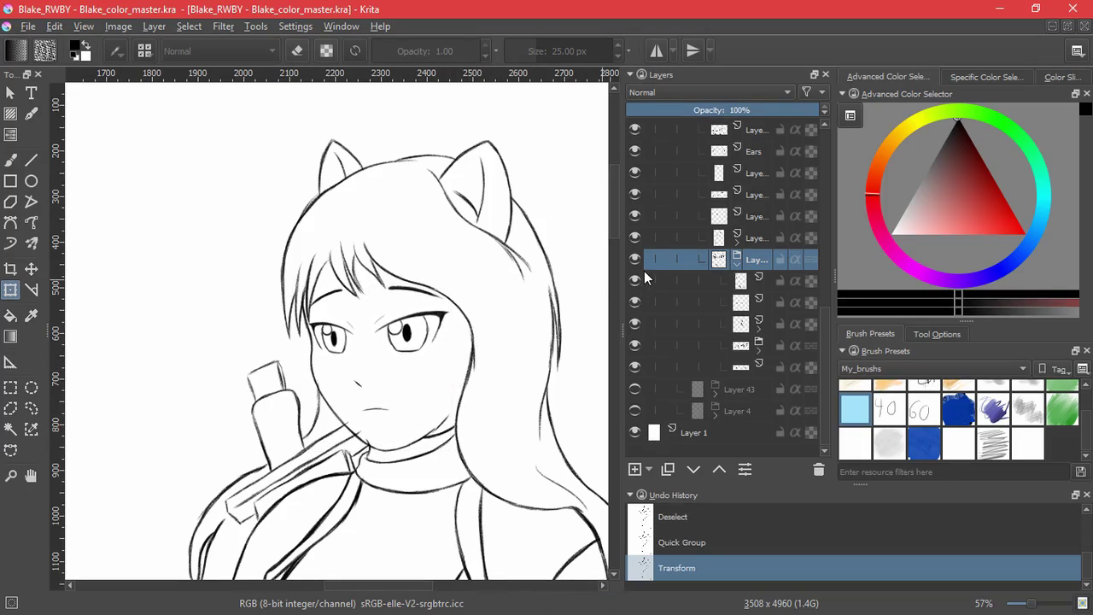
pyautogui.scroll(-5, 478, 362)
pyautogui.scroll(4, 523, 350)
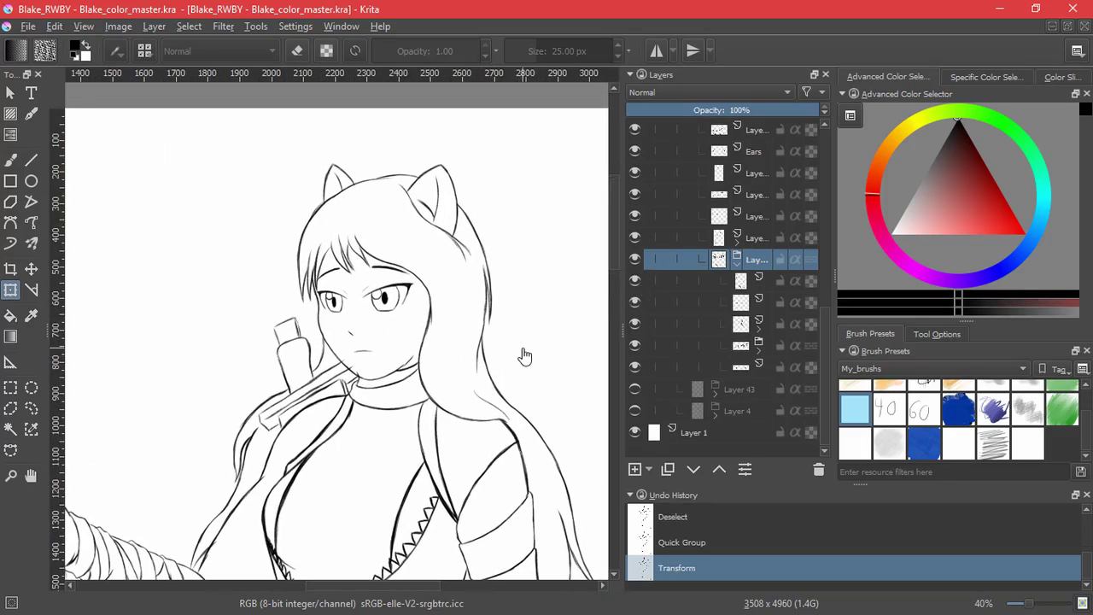
pyautogui.moveTo(459, 342); pyautogui.dragTo(485, 400)
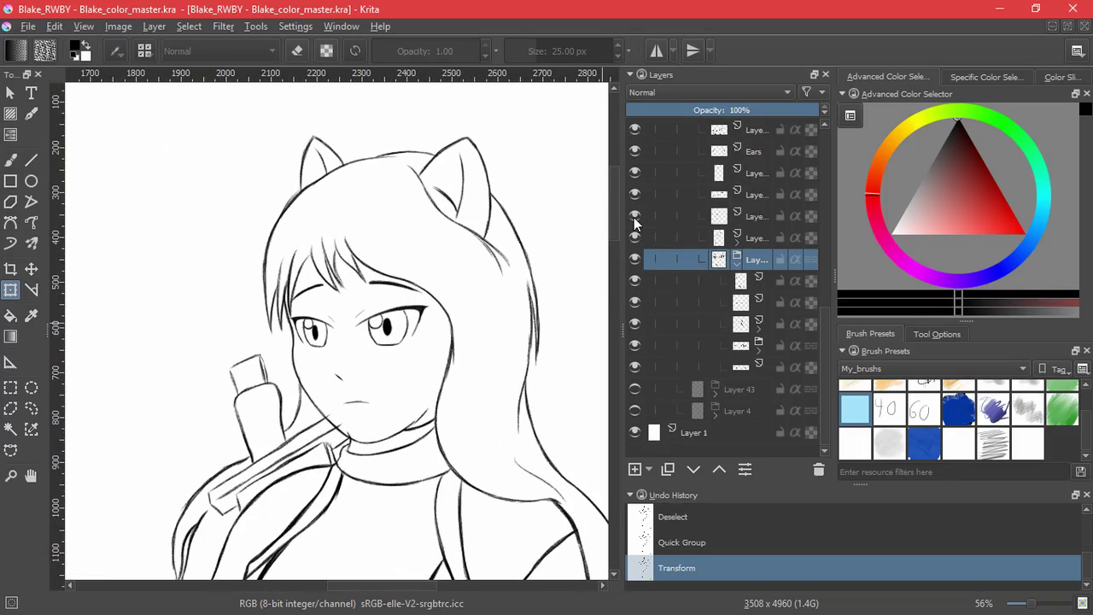
# - Outline-select the short neck line under the jaw, move it to fit the narrowed face, and deselect
pyautogui.click(645, 216)
pyautogui.click(31, 408)
pyautogui.moveTo(453, 391); pyautogui.dragTo(447, 394)
pyautogui.click(31, 268)
pyautogui.moveTo(427, 438)
pyautogui.mouseDown()
pyautogui.moveTo(434, 444)
pyautogui.moveTo(478, 391)
pyautogui.mouseUp()
pyautogui.click(189, 26)
pyautogui.click(244, 63)
# - Add a transparency mask to the layer directly below Ears
pyautogui.click(635, 173)
pyautogui.click(634, 173)
pyautogui.click(716, 175)
pyautogui.click(649, 470)
pyautogui.click(693, 551)
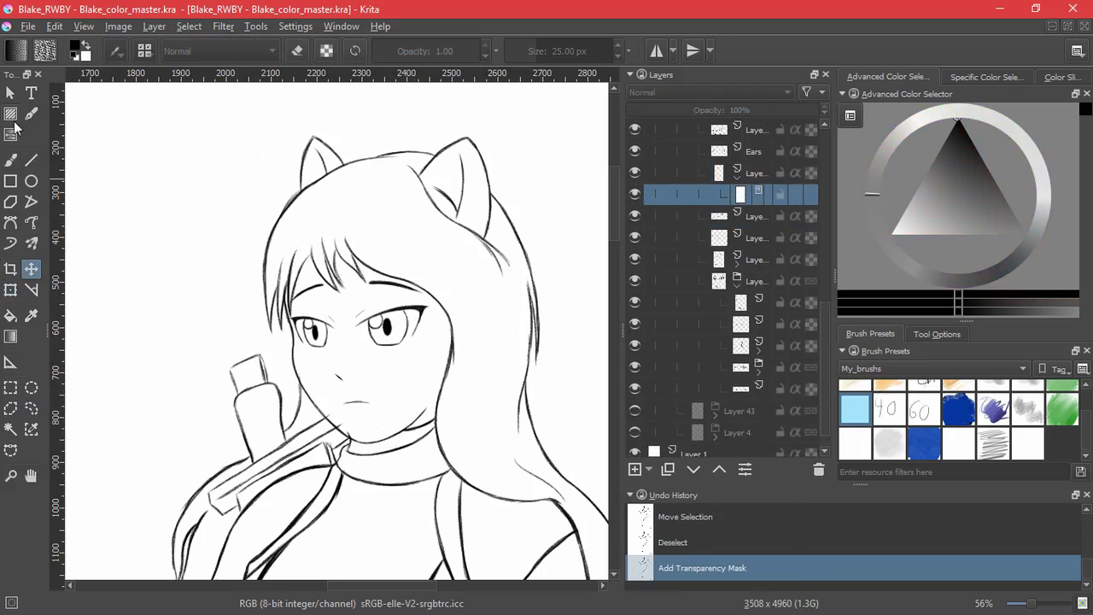
# - Paint on the new mask with the 25 px ink brush to hide line ends overlapping the chin and cheek edge
pyautogui.click(10, 160)
pyautogui.scroll(3, 349, 447)
pyautogui.moveTo(376, 381)
pyautogui.mouseDown()
pyautogui.moveTo(362, 404)
pyautogui.moveTo(368, 396)
pyautogui.mouseUp()
pyautogui.click(635, 174)
pyautogui.click(636, 173)
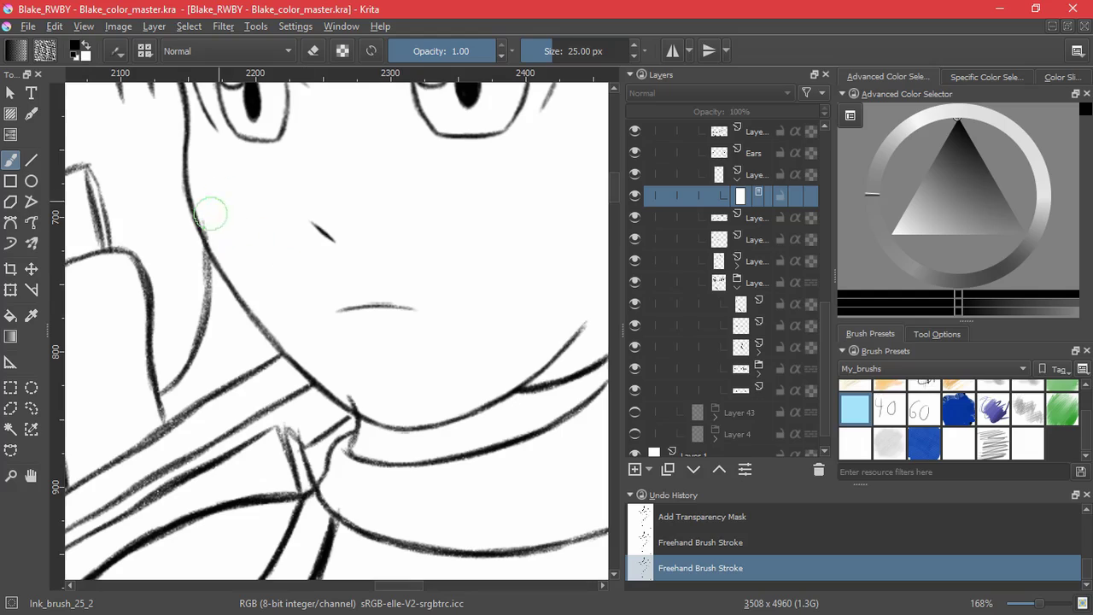
pyautogui.moveTo(211, 212); pyautogui.dragTo(204, 225)
pyautogui.scroll(-3, 422, 340)
pyautogui.click(737, 178)
# - Toggle the visibility of the individual line-art layers to examine which lines of the head each one holds
pyautogui.click(636, 152)
pyautogui.click(636, 152)
pyautogui.click(634, 261)
pyautogui.click(634, 261)
pyautogui.click(634, 218)
pyautogui.click(634, 218)
pyautogui.click(635, 195)
pyautogui.click(634, 174)
pyautogui.click(634, 174)
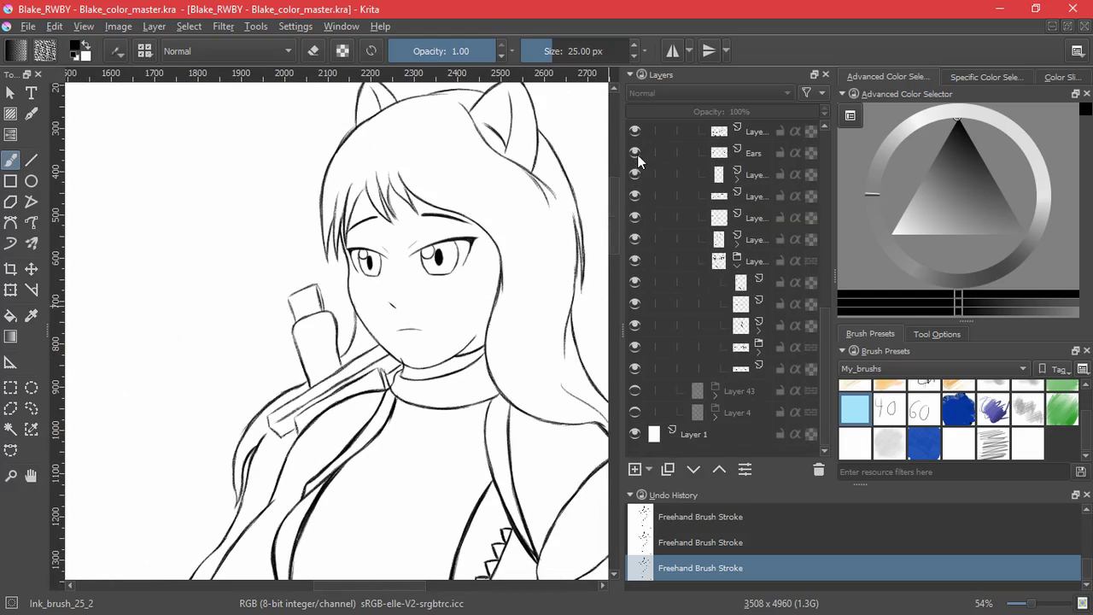
pyautogui.scroll(1, 819, 357)
pyautogui.click(634, 239)
pyautogui.click(635, 239)
pyautogui.click(634, 218)
pyautogui.click(634, 218)
pyautogui.click(635, 239)
pyautogui.click(635, 239)
pyautogui.click(635, 217)
pyautogui.click(634, 218)
pyautogui.click(635, 196)
pyautogui.click(634, 216)
pyautogui.click(635, 197)
pyautogui.click(634, 197)
pyautogui.click(635, 197)
pyautogui.click(634, 218)
pyautogui.click(634, 196)
pyautogui.click(637, 197)
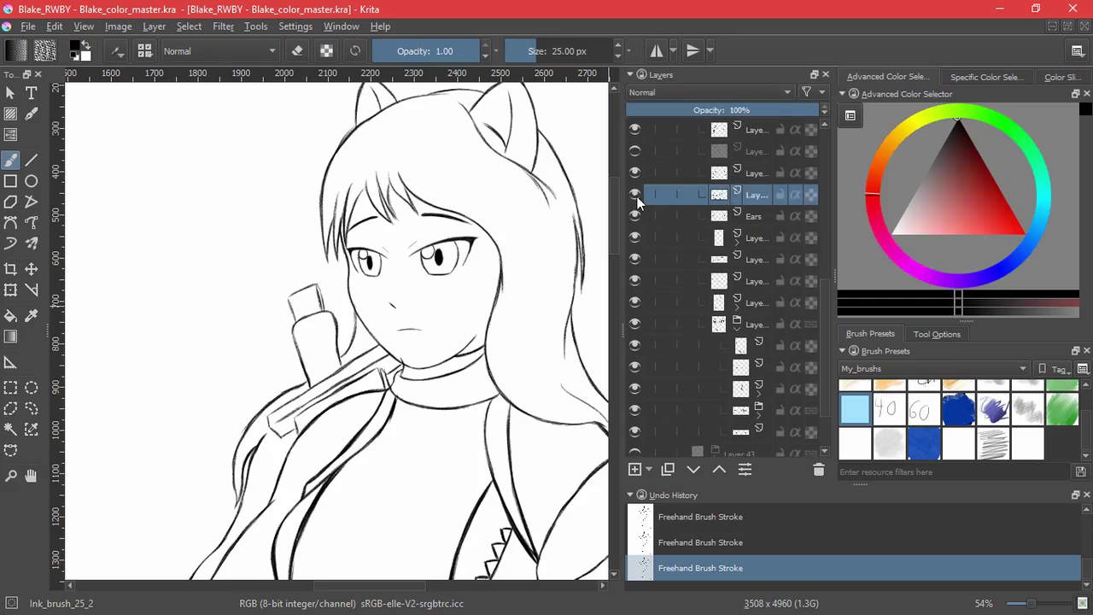
# - Add a transparency mask to the layer directly above Ears and paint out the line overlap beside the chin
pyautogui.click(650, 469)
pyautogui.click(680, 540)
pyautogui.moveTo(401, 375); pyautogui.dragTo(441, 264)
pyautogui.moveTo(412, 306); pyautogui.dragTo(510, 417)
pyautogui.moveTo(519, 313); pyautogui.dragTo(460, 435)
# - Paint out the hair strand overlapping the cheek on the hair layer's existing transparency mask, and collapse the open masks
pyautogui.click(635, 324)
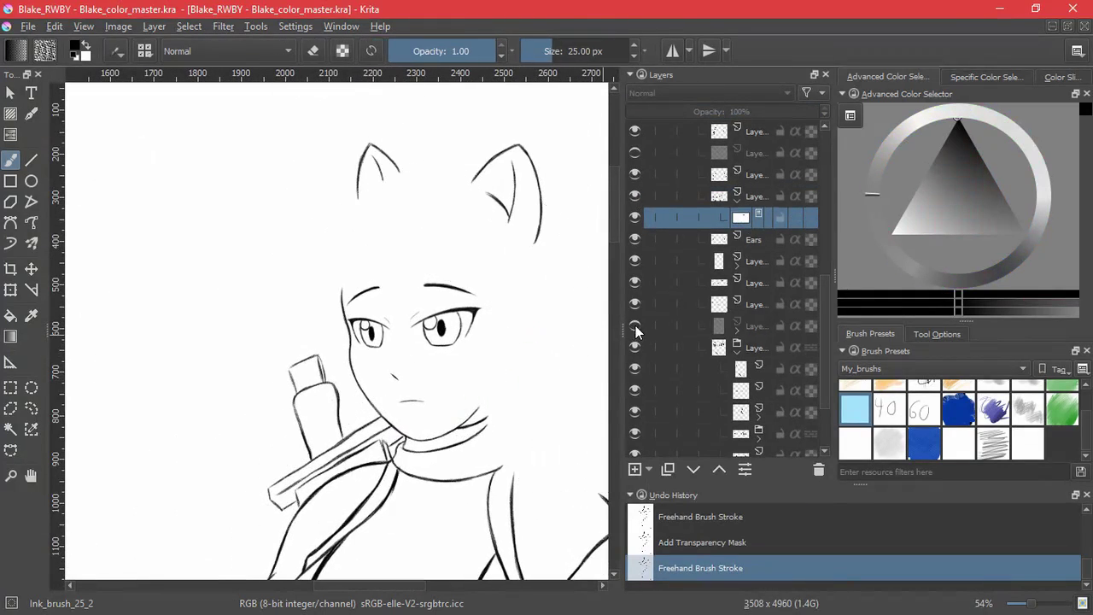
pyautogui.click(634, 325)
pyautogui.click(737, 329)
pyautogui.click(740, 347)
pyautogui.moveTo(361, 396); pyautogui.dragTo(353, 337)
pyautogui.click(354, 338)
pyautogui.scroll(-4, 353, 338)
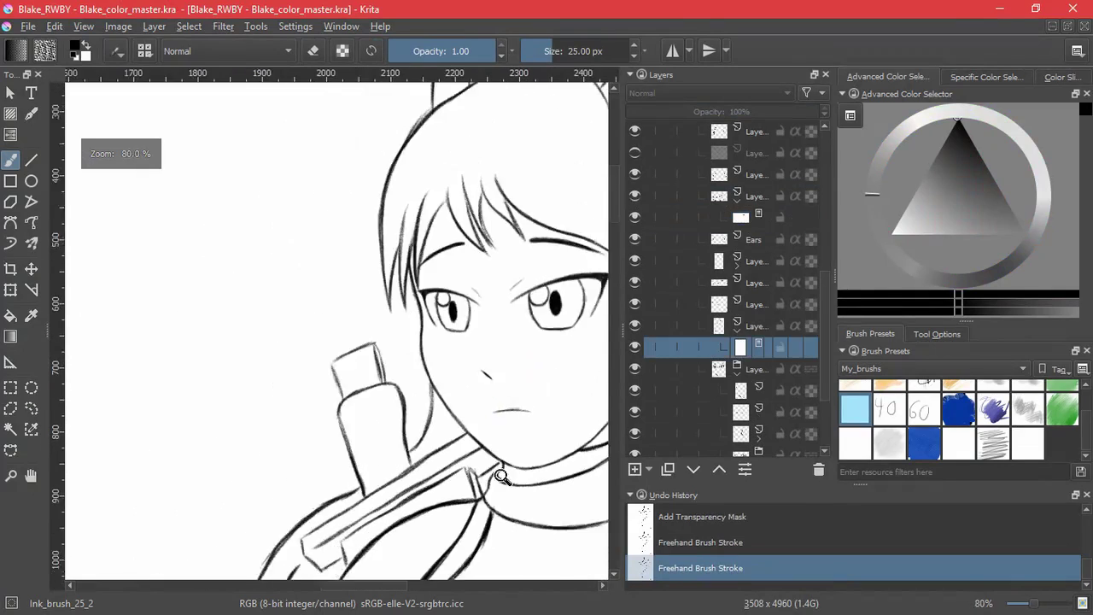
pyautogui.click(736, 374)
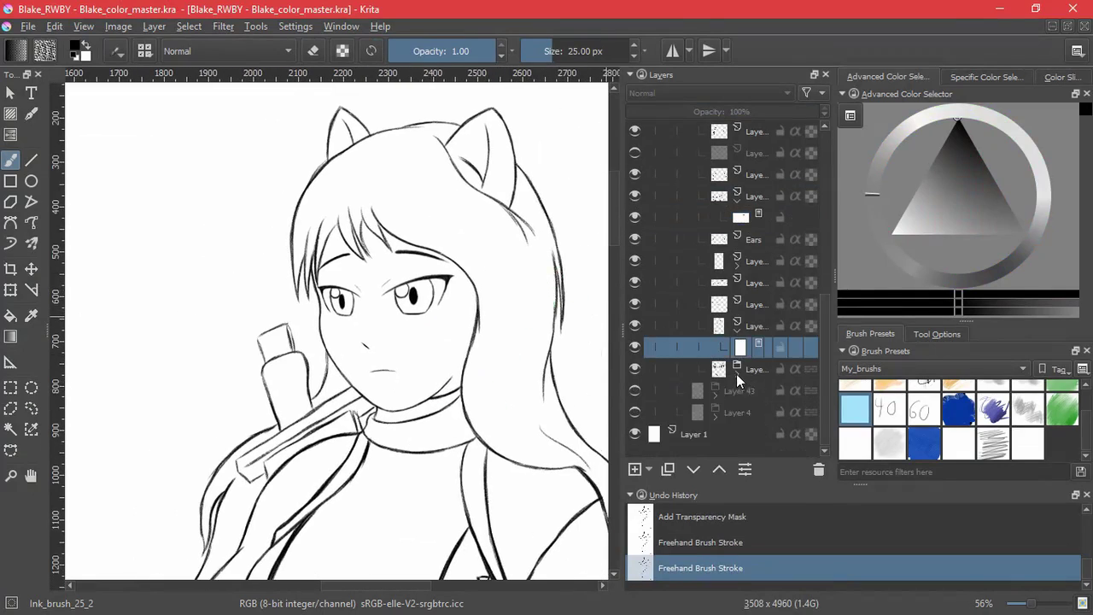
pyautogui.click(737, 374)
pyautogui.click(737, 330)
pyautogui.click(737, 201)
# - Identify the eyebrow layer inside the face group by toggling layer visibility, and select it
pyautogui.click(636, 152)
pyautogui.click(637, 152)
pyautogui.scroll(-4, 529, 410)
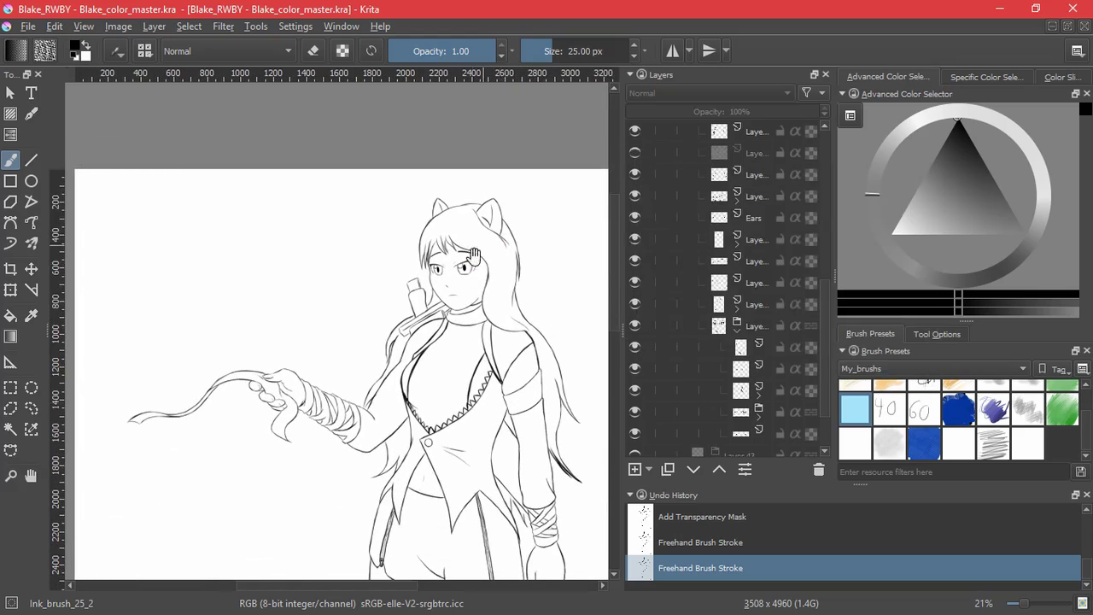
pyautogui.scroll(4, 485, 242)
pyautogui.click(635, 412)
pyautogui.click(635, 412)
pyautogui.click(634, 433)
pyautogui.click(634, 433)
pyautogui.click(634, 433)
pyautogui.click(634, 433)
pyautogui.click(745, 433)
# - Try free transforming both eyebrows together, compare the versions with the full page in view, and undo the transform
pyautogui.click(10, 290)
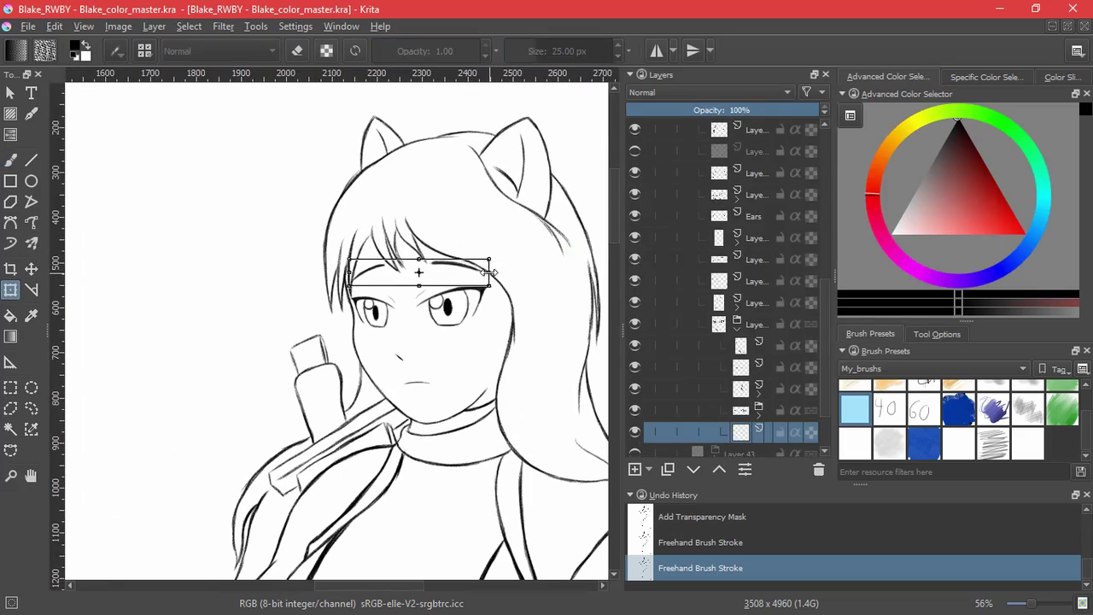
pyautogui.moveTo(416, 283); pyautogui.dragTo(475, 350)
pyautogui.press('Return')
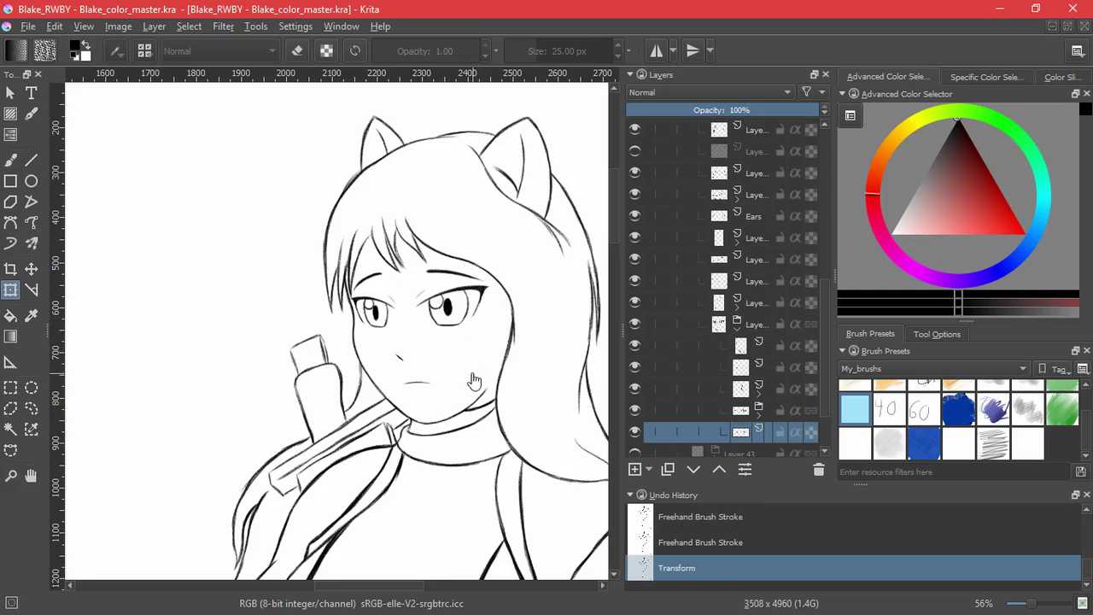
pyautogui.press('2')
pyautogui.hotkey('ctrl', 'z')
pyautogui.hotkey('ctrl', 'z')
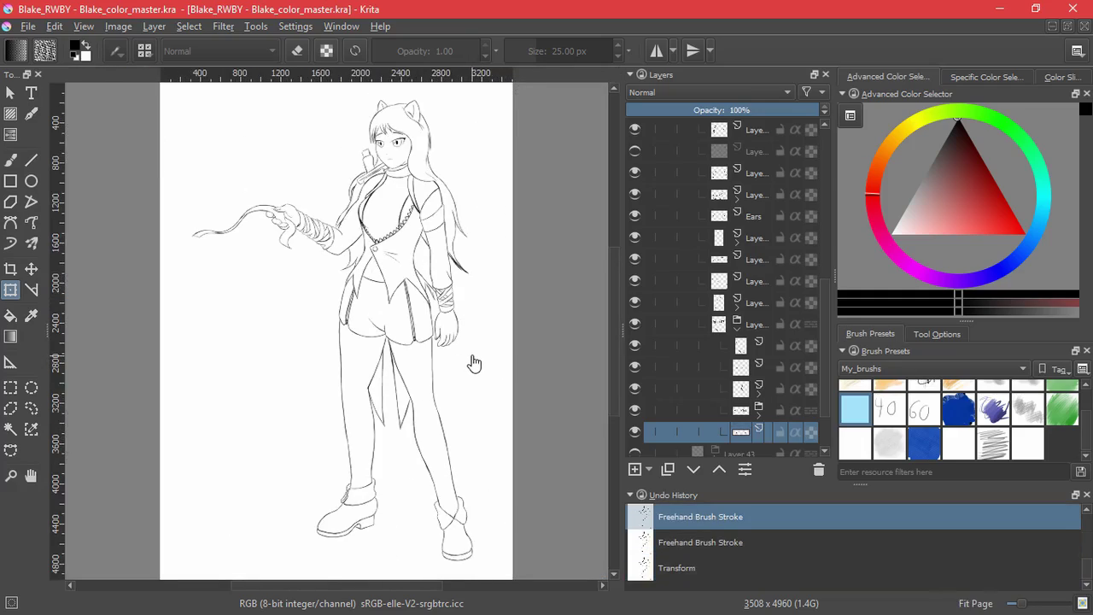
pyautogui.hotkey('ctrl', 'shift', 'z')
pyautogui.hotkey('ctrl', 'shift', 'z')
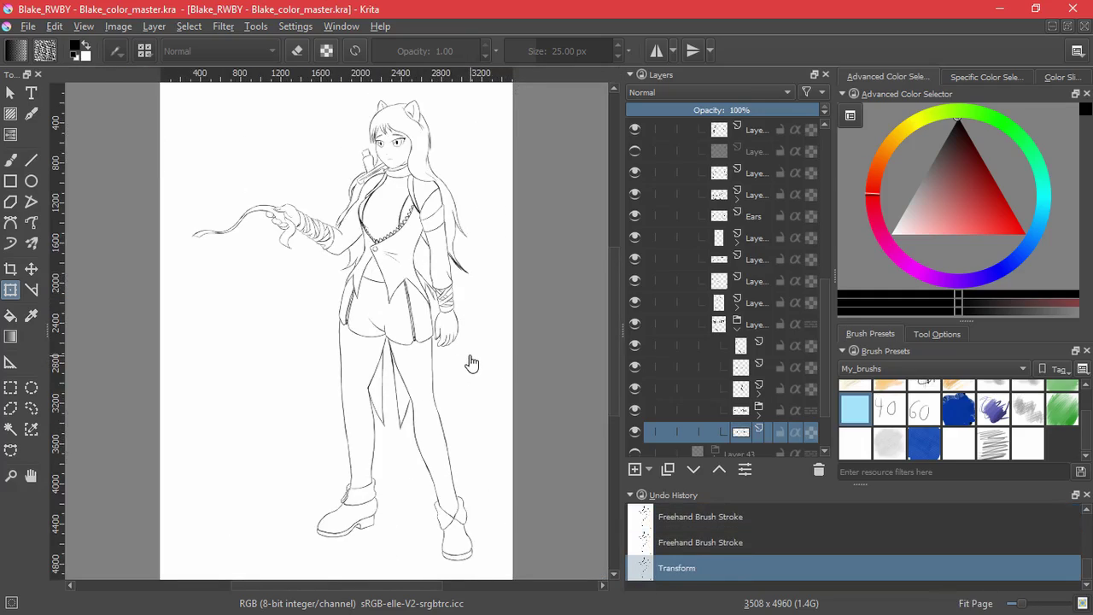
pyautogui.hotkey('ctrl', 'z')
# - Outline-select the eyebrow above the smaller eye, rotate and nudge it slightly with a free transform, and deselect
pyautogui.click(31, 268)
pyautogui.click(405, 161)
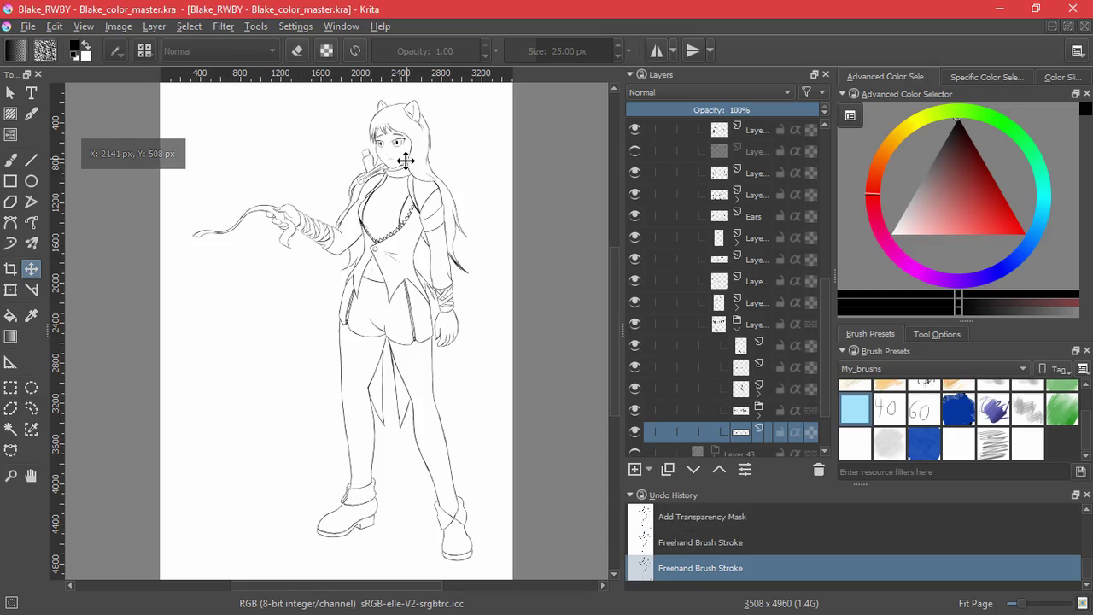
pyautogui.scroll(3, 427, 134)
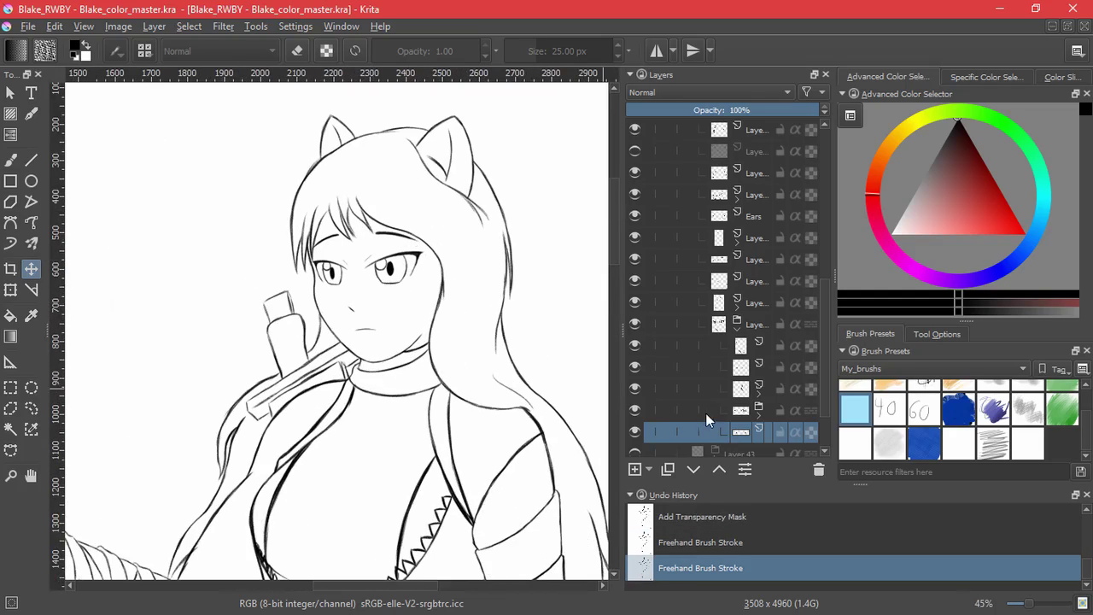
pyautogui.click(31, 408)
pyautogui.moveTo(346, 267); pyautogui.dragTo(345, 272)
pyautogui.hotkey('ctrl', 't')
pyautogui.moveTo(309, 220); pyautogui.dragTo(268, 240)
pyautogui.moveTo(331, 249); pyautogui.dragTo(332, 244)
pyautogui.press('Return')
pyautogui.click(189, 27)
pyautogui.click(205, 62)
# - Outline-select the eyebrow above the larger eye, adjust it with a free transform, and deselect
pyautogui.click(30, 409)
pyautogui.moveTo(362, 248)
pyautogui.mouseDown()
pyautogui.moveTo(345, 245)
pyautogui.moveTo(372, 259)
pyautogui.mouseUp()
pyautogui.hotkey('ctrl', 't')
pyautogui.press('Return')
pyautogui.hotkey('ctrl', 'shift', 'a')
pyautogui.scroll(-4, 473, 440)
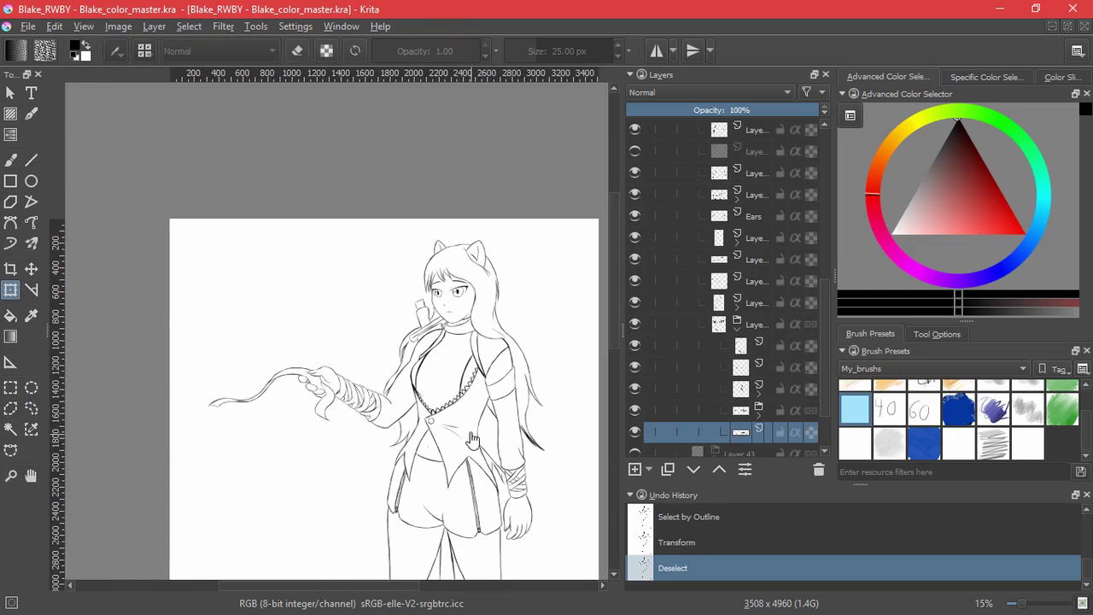
# - Undo the last eyebrow adjustment, redo it with a new outline selection and free transform, and deselect
pyautogui.scroll(4, 454, 312)
pyautogui.hotkey('ctrl', 'z')
pyautogui.hotkey('ctrl', 'z')
pyautogui.hotkey('ctrl', 'z')
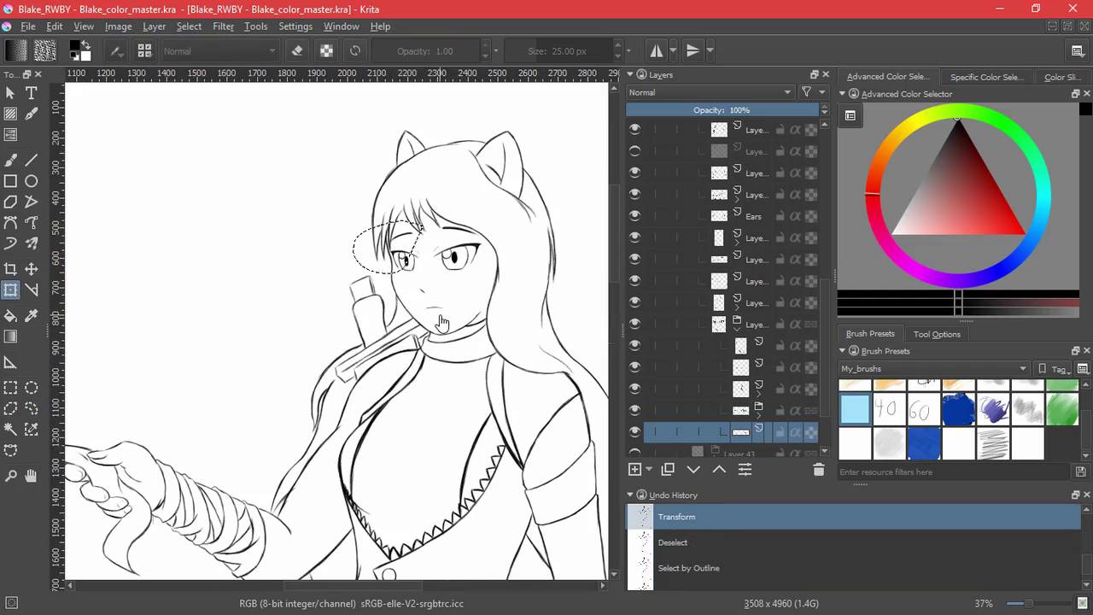
pyautogui.click(31, 409)
pyautogui.moveTo(417, 215); pyautogui.dragTo(425, 245)
pyautogui.click(10, 290)
pyautogui.press('Return')
pyautogui.click(188, 28)
pyautogui.click(213, 61)
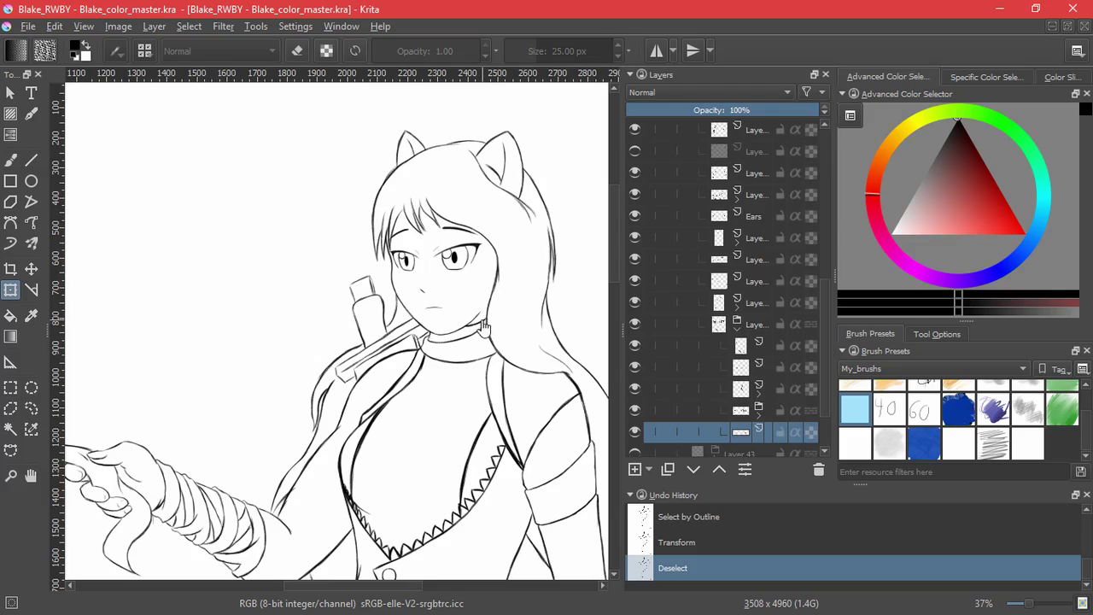
# - Check the hidden group Layer 43 by toggling its visibility, and delete the hidden groups Layer 43 and Layer 4
pyautogui.press('2')
pyautogui.scroll(6, 809, 274)
pyautogui.click(715, 176)
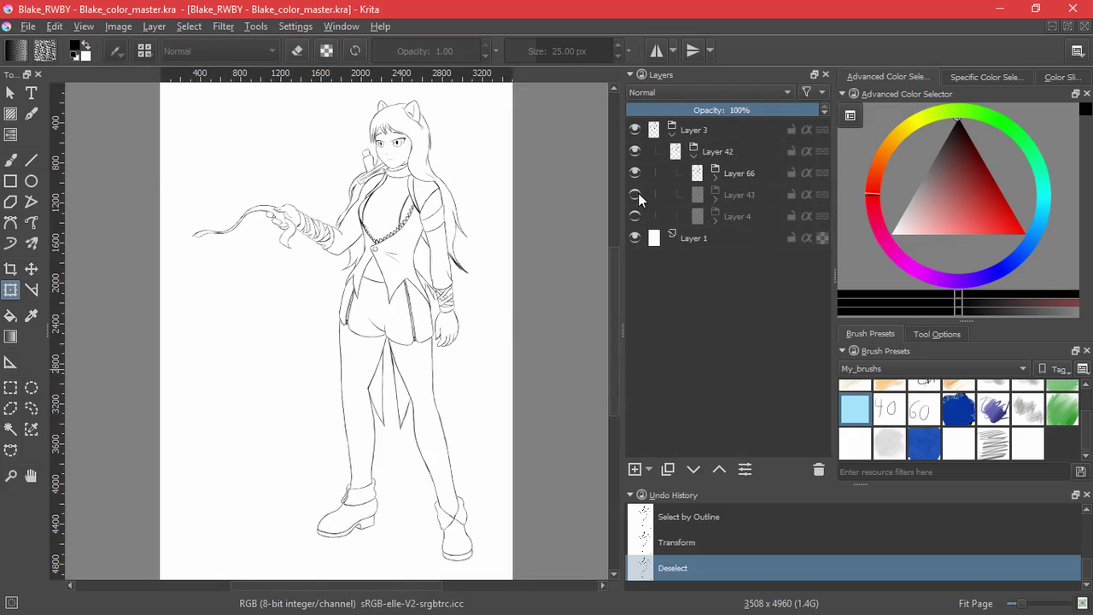
pyautogui.click(635, 195)
pyautogui.click(636, 195)
pyautogui.click(752, 198)
pyautogui.hotkey('shift', 'Delete')
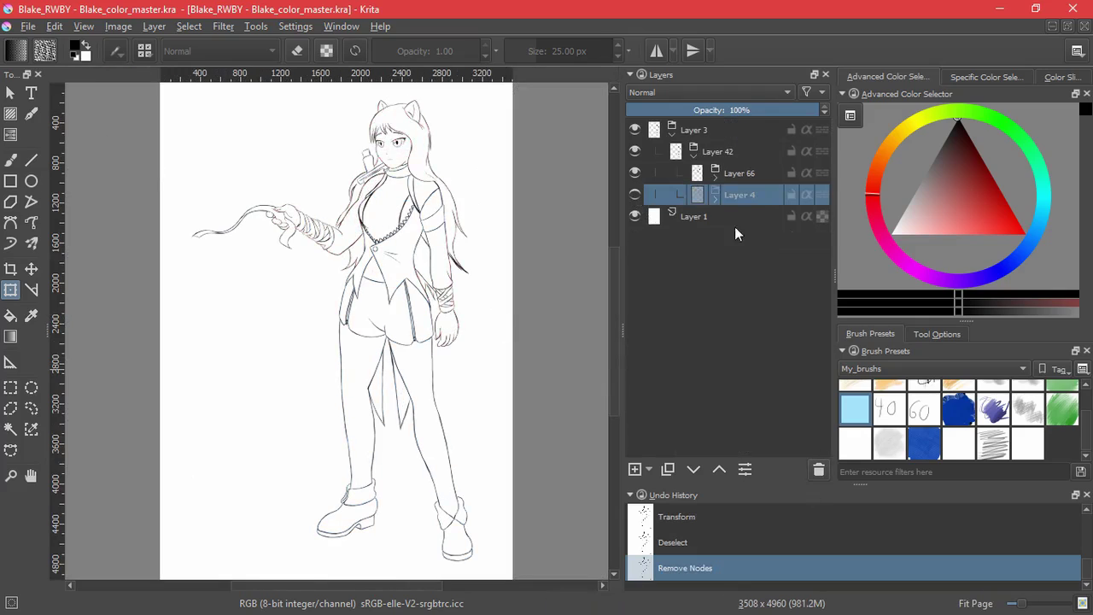
pyautogui.hotkey('shift', 'Delete')
# - Collapse the line art group Layer 3, add a paint layer between it and Layer 1, and put the new layer in a group
pyautogui.click(672, 134)
pyautogui.click(676, 152)
pyautogui.click(634, 469)
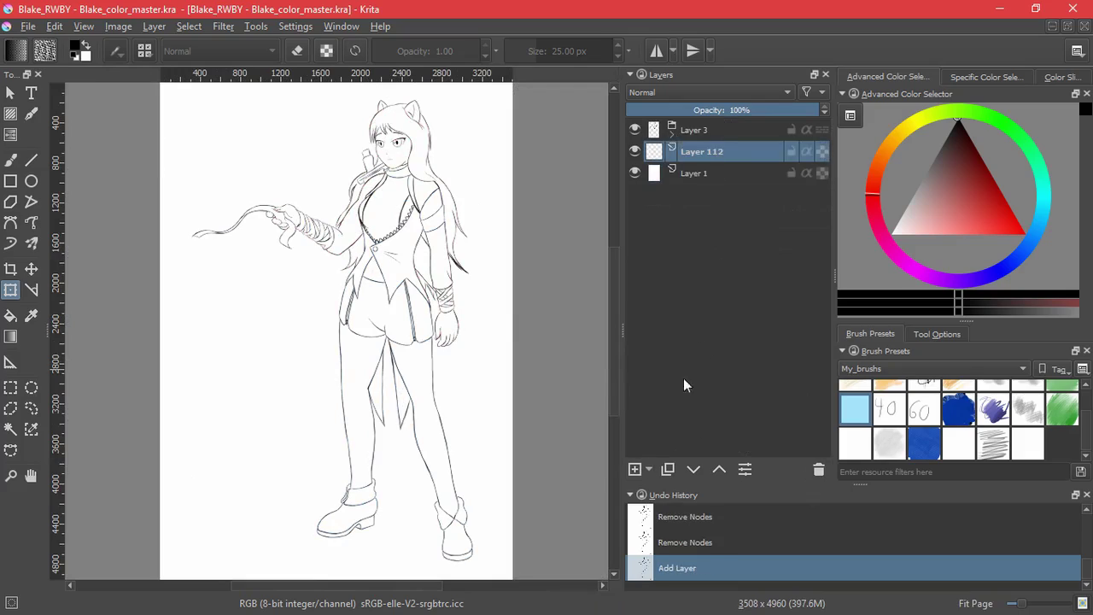
pyautogui.hotkey('ctrl', 'g')
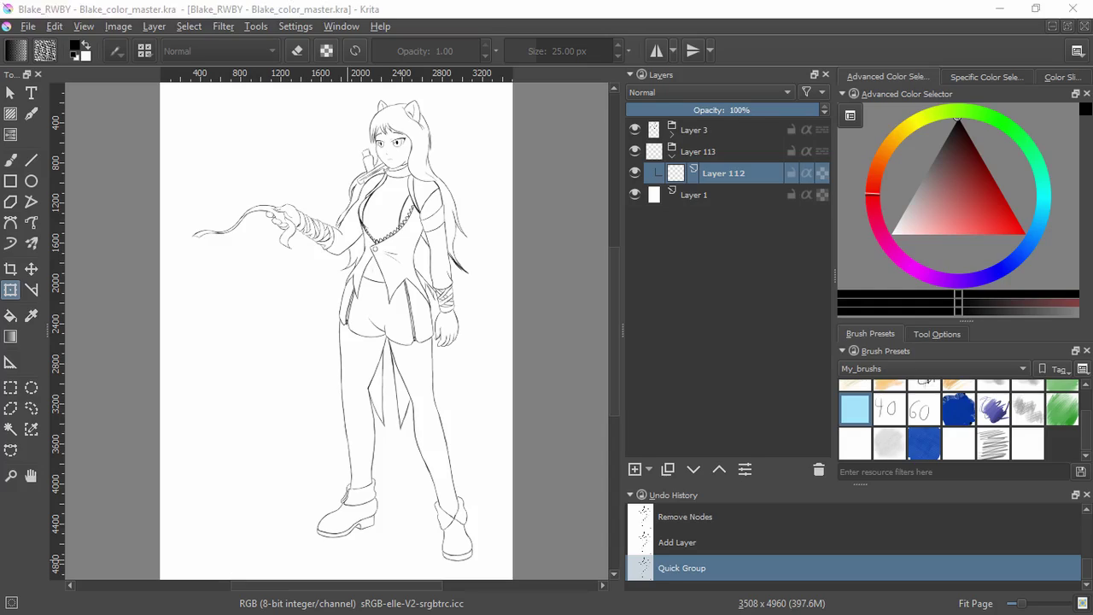
# - Lighten the black foreground color slightly, try a flood fill on the character's hair, and undo the fill
pyautogui.press('l')
pyautogui.click(10, 159)
pyautogui.click(10, 316)
pyautogui.scroll(3, 397, 173)
pyautogui.moveTo(397, 175); pyautogui.dragTo(356, 367)
pyautogui.click(419, 286)
pyautogui.hotkey('ctrl', 'z')
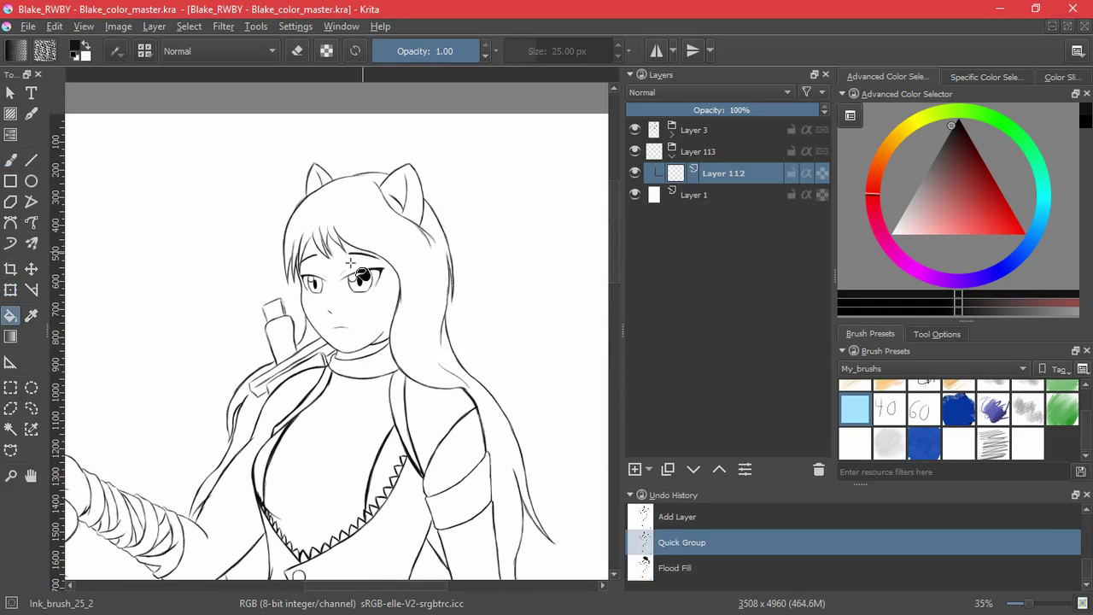
# - Set the Fill tool's grow selection to 3 px, testing and undoing flood fills on the hair at different grow values
pyautogui.scroll(5, 407, 214)
pyautogui.click(921, 334)
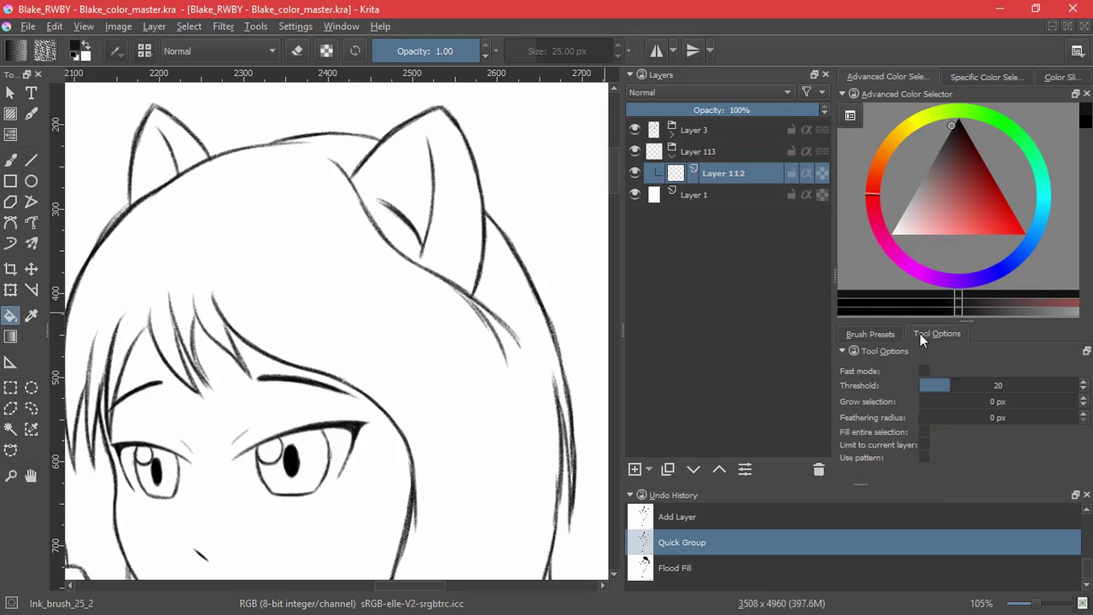
pyautogui.click(422, 355)
pyautogui.hotkey('ctrl', 'z')
pyautogui.click(1082, 398)
pyautogui.click(434, 311)
pyautogui.hotkey('ctrl', 'z')
pyautogui.click(1079, 401)
pyautogui.moveTo(1031, 407); pyautogui.dragTo(996, 416)
pyautogui.click(531, 434)
pyautogui.hotkey('ctrl', 'z')
pyautogui.click(1082, 398)
pyautogui.click(514, 382)
pyautogui.hotkey('ctrl', 'z')
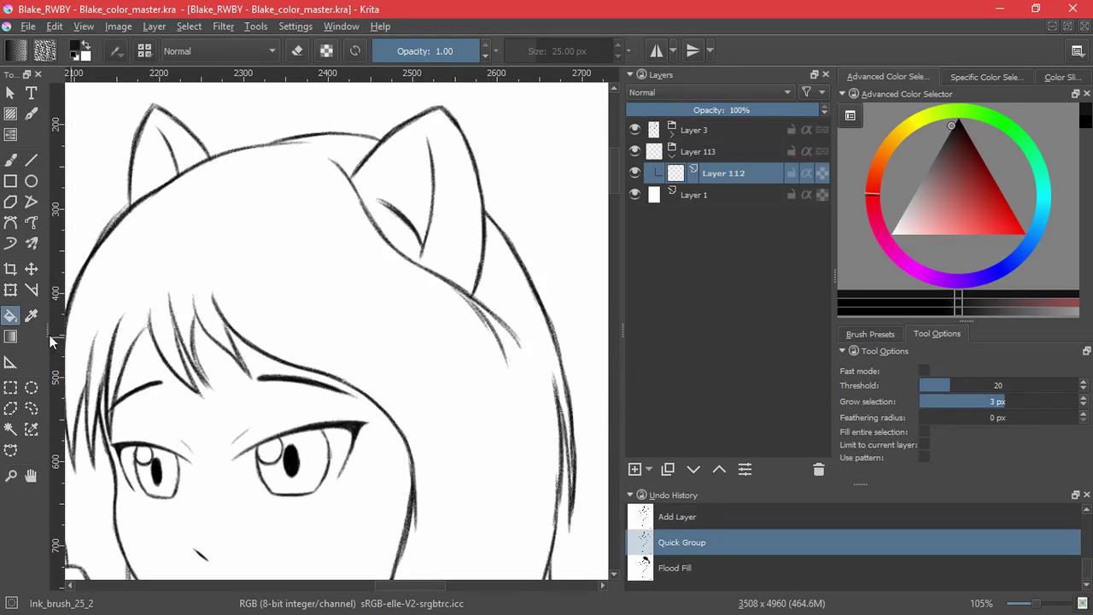
# - Choose the Sketch_brush_02 preset at full opacity and 15 px, and paint strokes that close the gaps in the hair outline
pyautogui.click(10, 160)
pyautogui.click(870, 334)
pyautogui.click(989, 445)
pyautogui.moveTo(406, 51); pyautogui.dragTo(489, 52)
pyautogui.moveTo(288, 266)
pyautogui.mouseDown()
pyautogui.moveTo(353, 335)
pyautogui.moveTo(516, 340)
pyautogui.mouseUp()
pyautogui.hotkey('ctrl', 'z')
pyautogui.scroll(3, 336, 349)
pyautogui.moveTo(235, 473)
pyautogui.mouseDown()
pyautogui.moveTo(249, 358)
pyautogui.moveTo(278, 271)
pyautogui.moveTo(316, 271)
pyautogui.moveTo(248, 399)
pyautogui.moveTo(298, 238)
pyautogui.moveTo(334, 314)
pyautogui.moveTo(348, 228)
pyautogui.moveTo(352, 343)
pyautogui.moveTo(333, 325)
pyautogui.moveTo(384, 399)
pyautogui.moveTo(386, 379)
pyautogui.moveTo(420, 451)
pyautogui.mouseUp()
pyautogui.moveTo(354, 254)
pyautogui.mouseDown()
pyautogui.moveTo(359, 293)
pyautogui.moveTo(369, 201)
pyautogui.mouseUp()
# - Flood fill the enclosed main hair area with near-black
pyautogui.scroll(-4, 435, 264)
pyautogui.press('f')
pyautogui.click(353, 350)
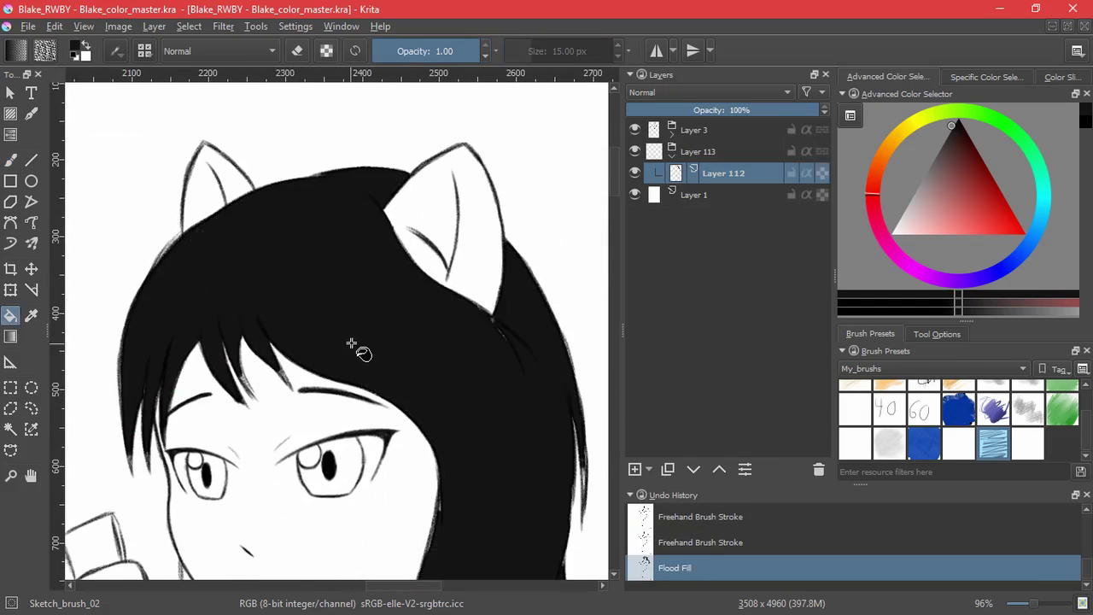
# - Brush near-black into the unfilled tips and edges of the fringe strands
pyautogui.press('b')
pyautogui.moveTo(162, 344); pyautogui.dragTo(247, 361)
pyautogui.scroll(4, 231, 401)
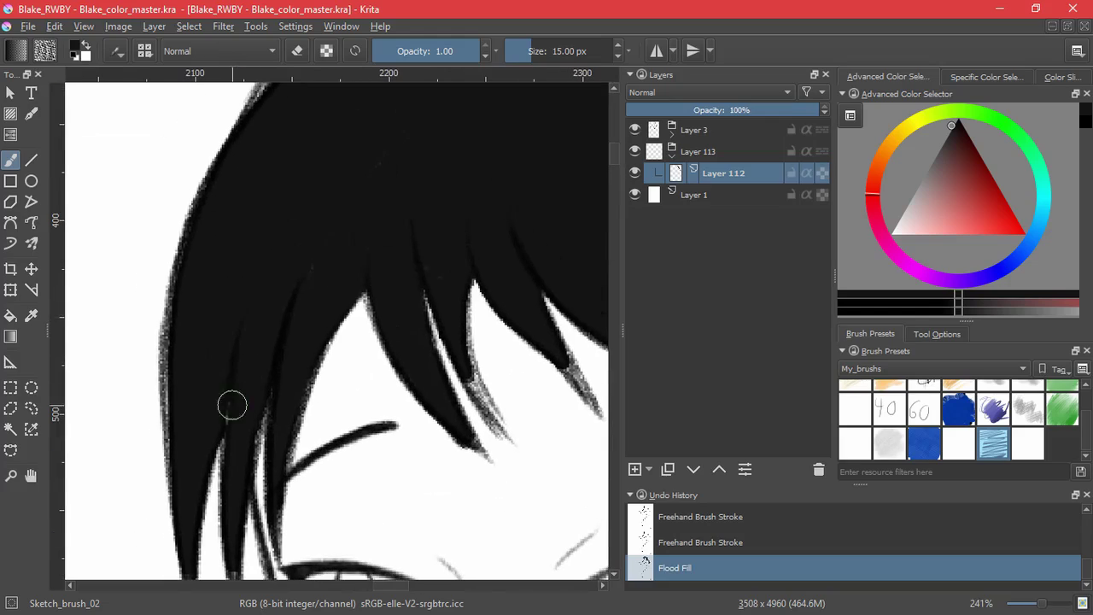
pyautogui.moveTo(380, 243); pyautogui.dragTo(369, 268)
pyautogui.moveTo(483, 364); pyautogui.dragTo(398, 488)
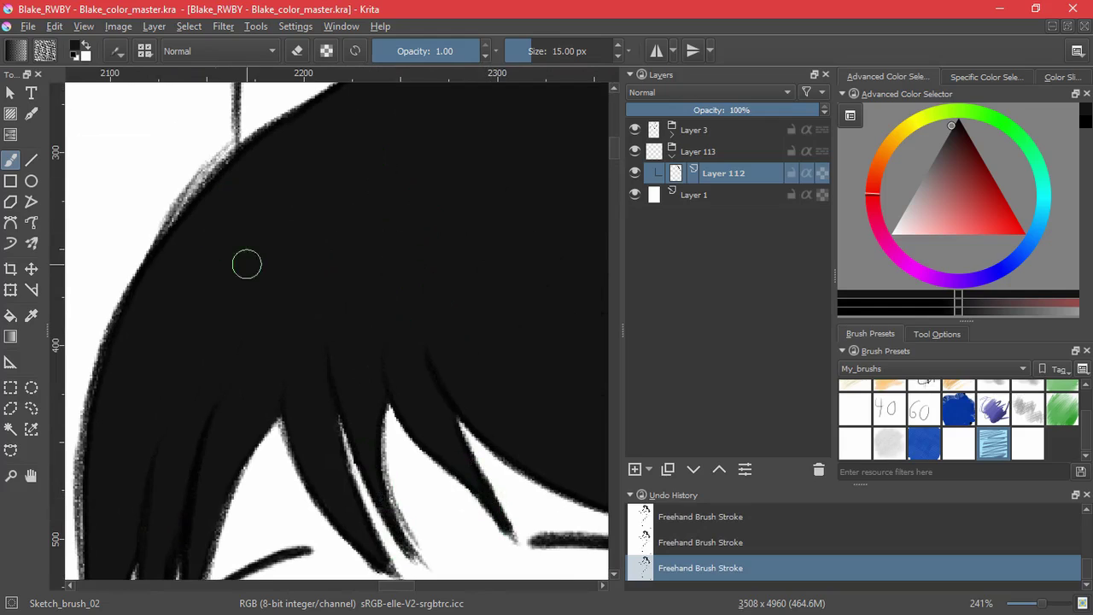
# - Touch up the fill edges of the long hair strand from beside the face down to its tip past the arm
pyautogui.scroll(-4, 221, 256)
pyautogui.scroll(5, 267, 363)
pyautogui.scroll(-4, 324, 305)
pyautogui.scroll(4, 281, 349)
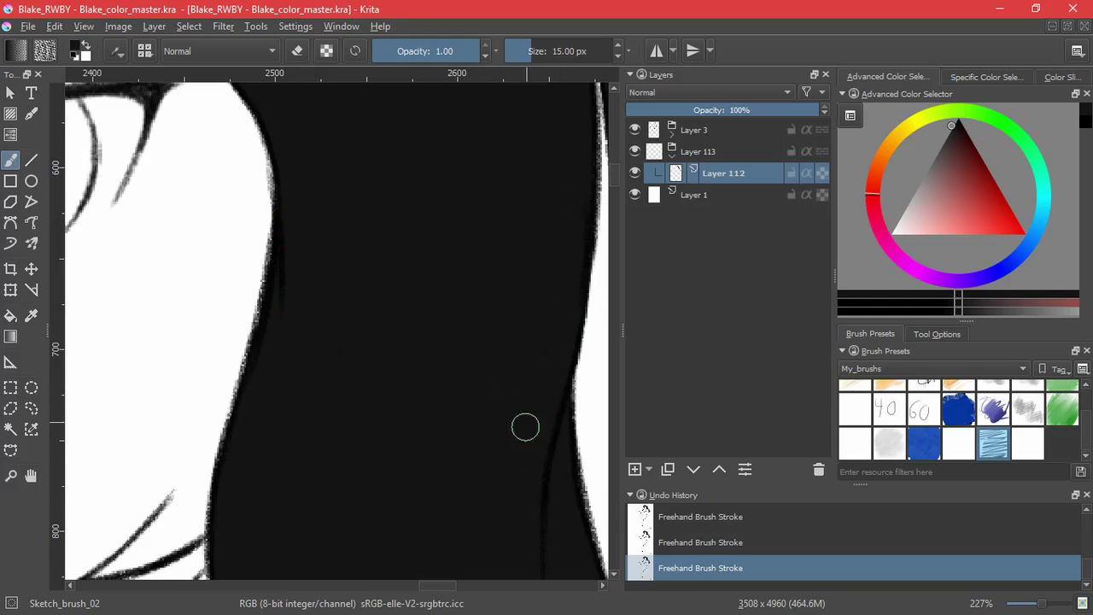
pyautogui.scroll(-4, 525, 427)
pyautogui.scroll(4, 234, 437)
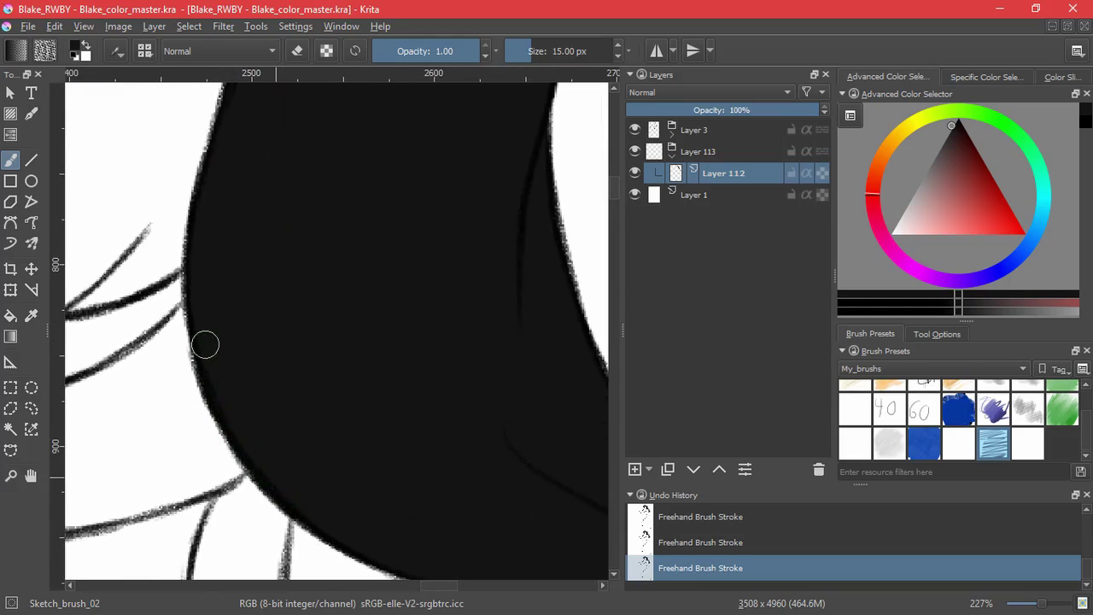
pyautogui.moveTo(516, 382); pyautogui.dragTo(214, 169)
pyautogui.scroll(-3, 290, 346)
pyautogui.scroll(3, 344, 463)
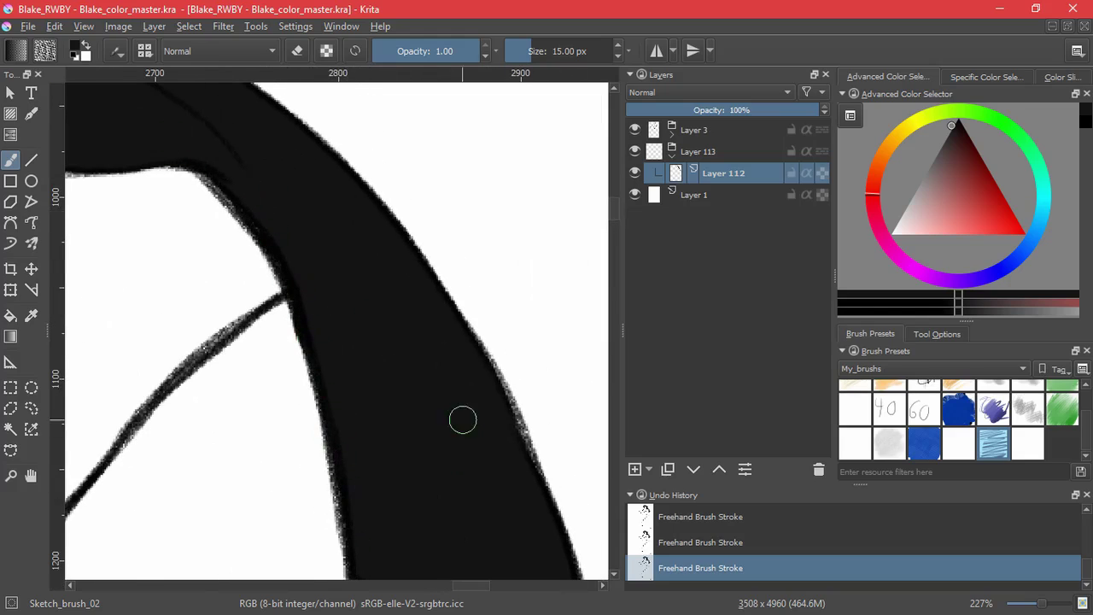
pyautogui.scroll(-3, 429, 397)
pyautogui.scroll(3, 400, 288)
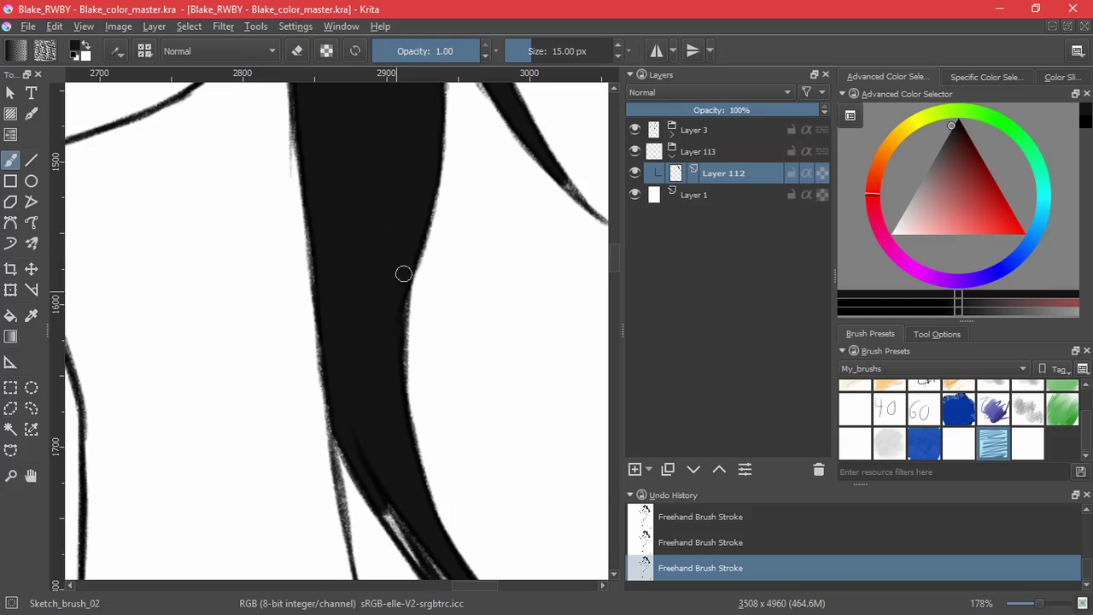
pyautogui.scroll(-3, 389, 459)
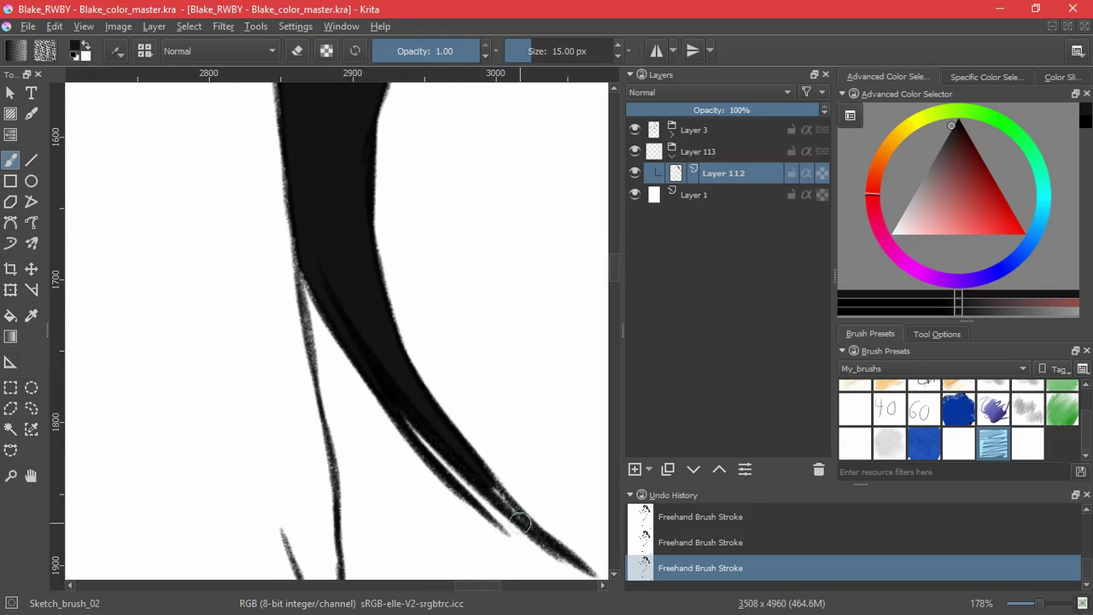
pyautogui.scroll(-3, 411, 246)
# - Touch up the hair fill along the base of the cat ears and check the result with the full page in view
pyautogui.scroll(3, 344, 350)
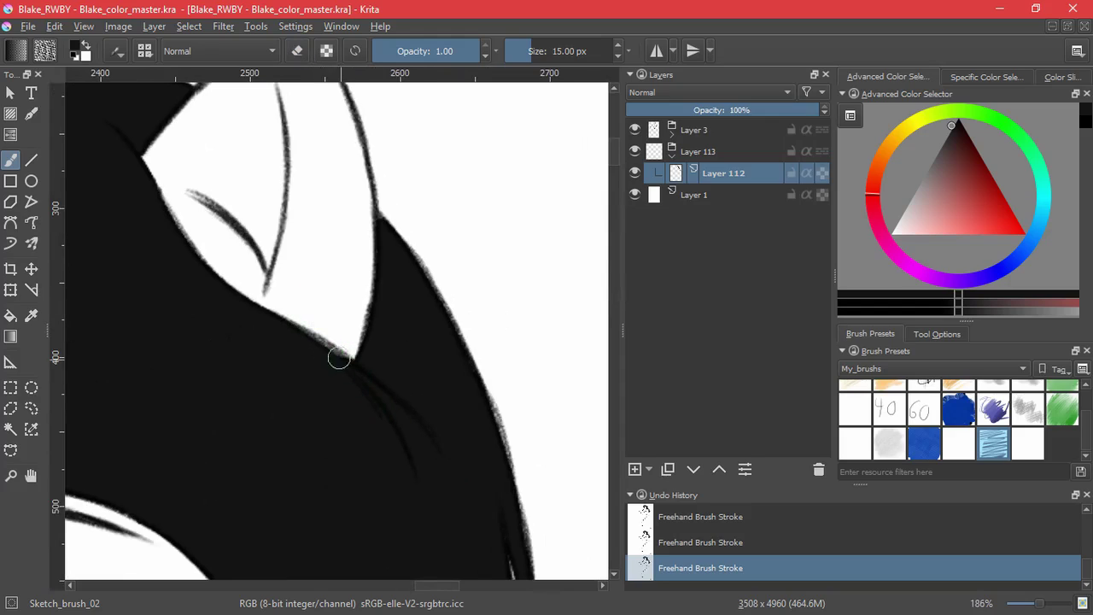
pyautogui.moveTo(306, 290); pyautogui.dragTo(528, 471)
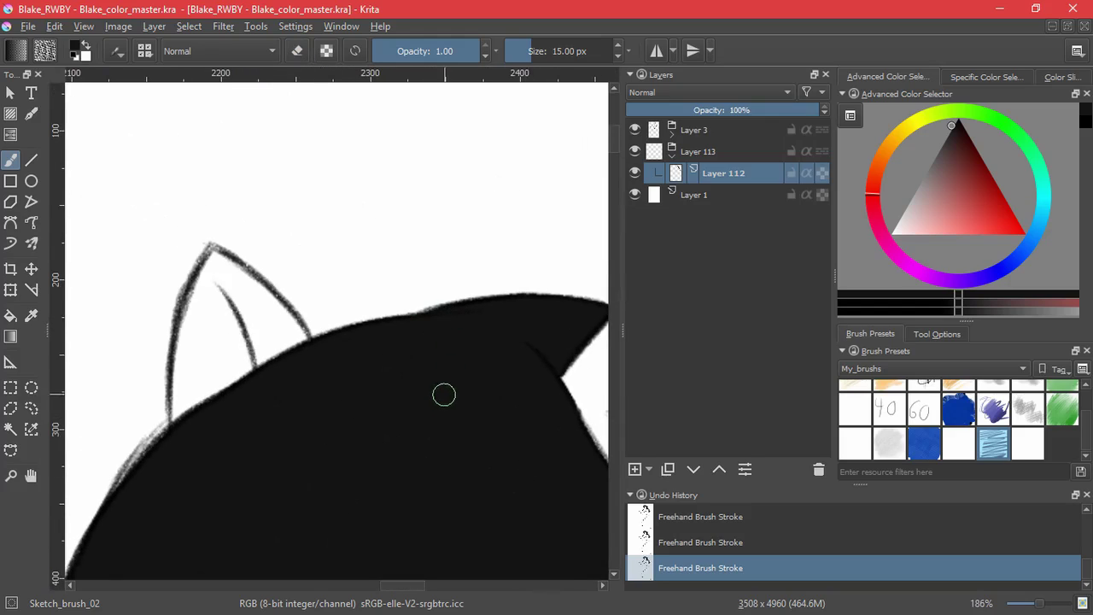
pyautogui.press('2')
# - Paint the small hair strands between the coat and the wrapped wrist of the lowered arm near-black
pyautogui.scroll(4, 440, 226)
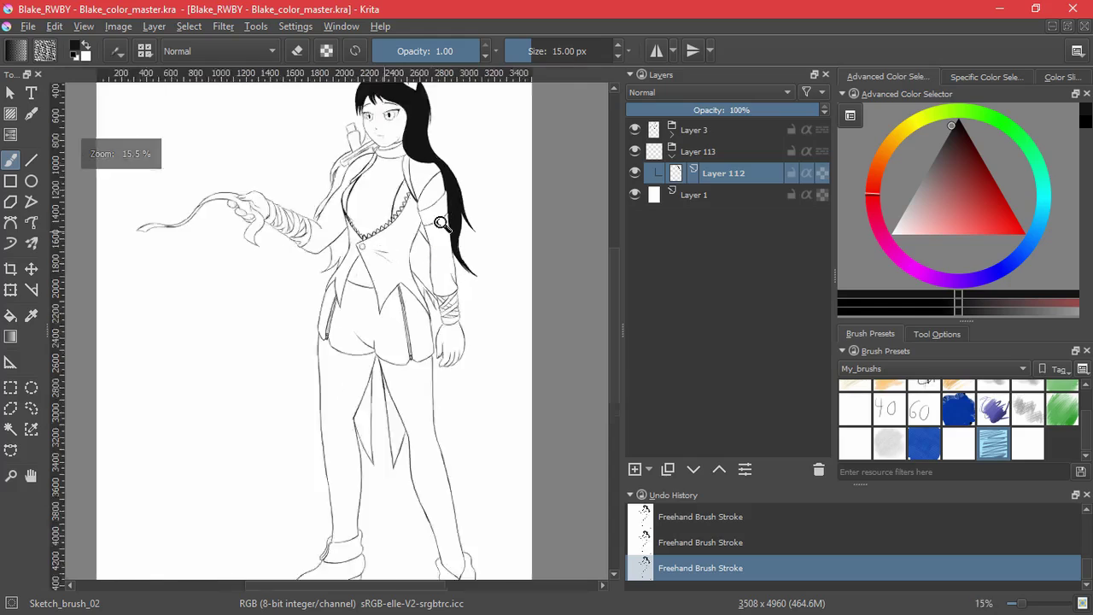
pyautogui.scroll(4, 410, 540)
pyautogui.moveTo(421, 425)
pyautogui.mouseDown()
pyautogui.moveTo(435, 470)
pyautogui.moveTo(392, 286)
pyautogui.moveTo(416, 346)
pyautogui.moveTo(389, 330)
pyautogui.moveTo(429, 437)
pyautogui.moveTo(324, 231)
pyautogui.mouseUp()
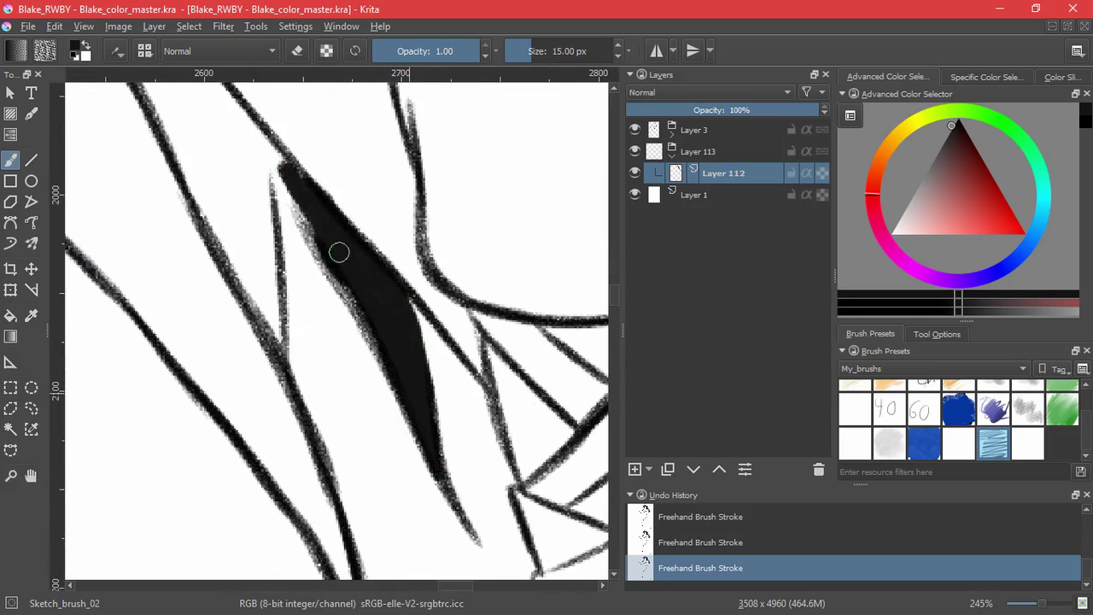
pyautogui.moveTo(371, 325); pyautogui.dragTo(394, 365)
pyautogui.moveTo(267, 162); pyautogui.dragTo(344, 310)
pyautogui.moveTo(316, 261)
pyautogui.mouseDown()
pyautogui.moveTo(344, 359)
pyautogui.moveTo(353, 478)
pyautogui.moveTo(325, 425)
pyautogui.moveTo(325, 281)
pyautogui.moveTo(247, 274)
pyautogui.moveTo(223, 196)
pyautogui.moveTo(327, 302)
pyautogui.moveTo(378, 326)
pyautogui.mouseUp()
pyautogui.moveTo(315, 308); pyautogui.dragTo(394, 469)
pyautogui.moveTo(280, 331)
pyautogui.mouseDown()
pyautogui.moveTo(300, 395)
pyautogui.moveTo(238, 223)
pyautogui.moveTo(257, 257)
pyautogui.mouseUp()
pyautogui.moveTo(310, 333); pyautogui.dragTo(314, 465)
# - Paint the hair strand hanging below the outstretched arm beside the torso near-black down to its tips
pyautogui.moveTo(295, 320)
pyautogui.mouseDown()
pyautogui.moveTo(398, 337)
pyautogui.moveTo(510, 493)
pyautogui.mouseUp()
pyautogui.moveTo(298, 449); pyautogui.dragTo(323, 332)
pyautogui.moveTo(195, 326); pyautogui.dragTo(202, 348)
pyautogui.moveTo(231, 294)
pyautogui.mouseDown()
pyautogui.moveTo(213, 324)
pyautogui.moveTo(264, 302)
pyautogui.moveTo(252, 427)
pyautogui.moveTo(281, 326)
pyautogui.mouseUp()
pyautogui.moveTo(260, 312)
pyautogui.mouseDown()
pyautogui.moveTo(254, 263)
pyautogui.moveTo(253, 405)
pyautogui.mouseUp()
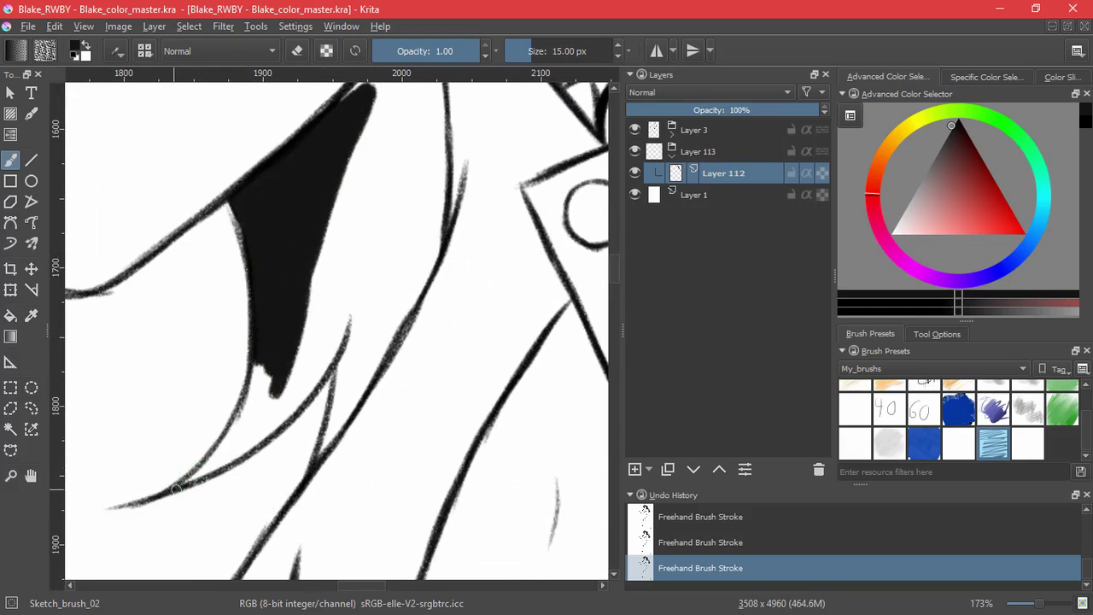
pyautogui.moveTo(252, 416); pyautogui.dragTo(198, 472)
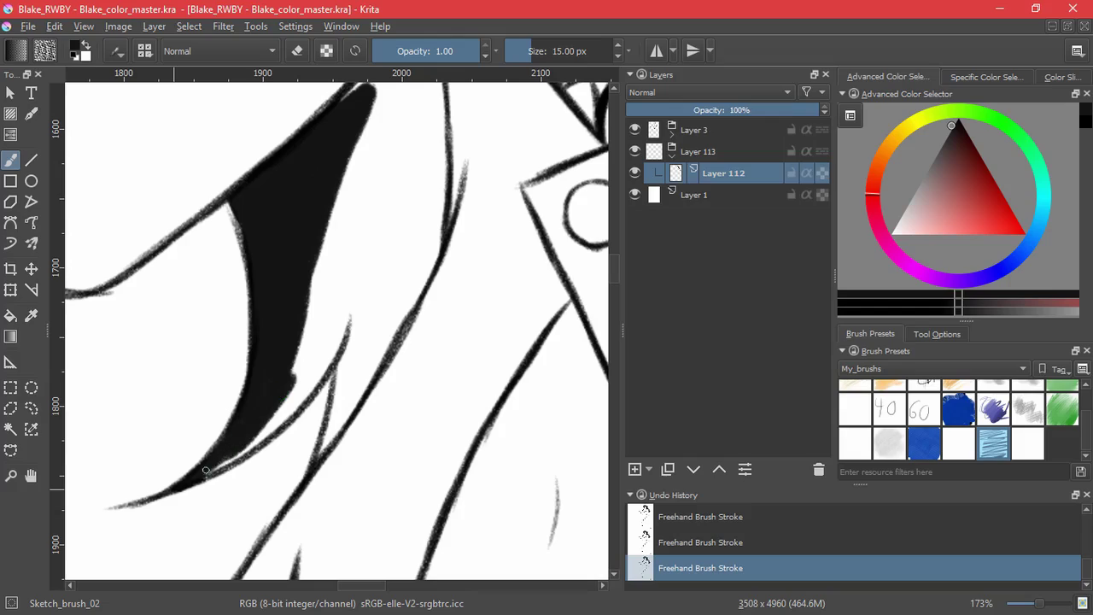
pyautogui.moveTo(254, 432)
pyautogui.mouseDown()
pyautogui.moveTo(346, 323)
pyautogui.moveTo(322, 304)
pyautogui.moveTo(320, 219)
pyautogui.moveTo(363, 132)
pyautogui.moveTo(386, 265)
pyautogui.moveTo(326, 447)
pyautogui.mouseUp()
pyautogui.moveTo(344, 395)
pyautogui.mouseDown()
pyautogui.moveTo(419, 280)
pyautogui.moveTo(409, 298)
pyautogui.moveTo(442, 195)
pyautogui.moveTo(393, 309)
pyautogui.moveTo(387, 256)
pyautogui.mouseUp()
pyautogui.moveTo(387, 254)
pyautogui.mouseDown()
pyautogui.moveTo(343, 483)
pyautogui.moveTo(382, 313)
pyautogui.moveTo(396, 398)
pyautogui.moveTo(386, 223)
pyautogui.moveTo(368, 322)
pyautogui.moveTo(300, 330)
pyautogui.mouseUp()
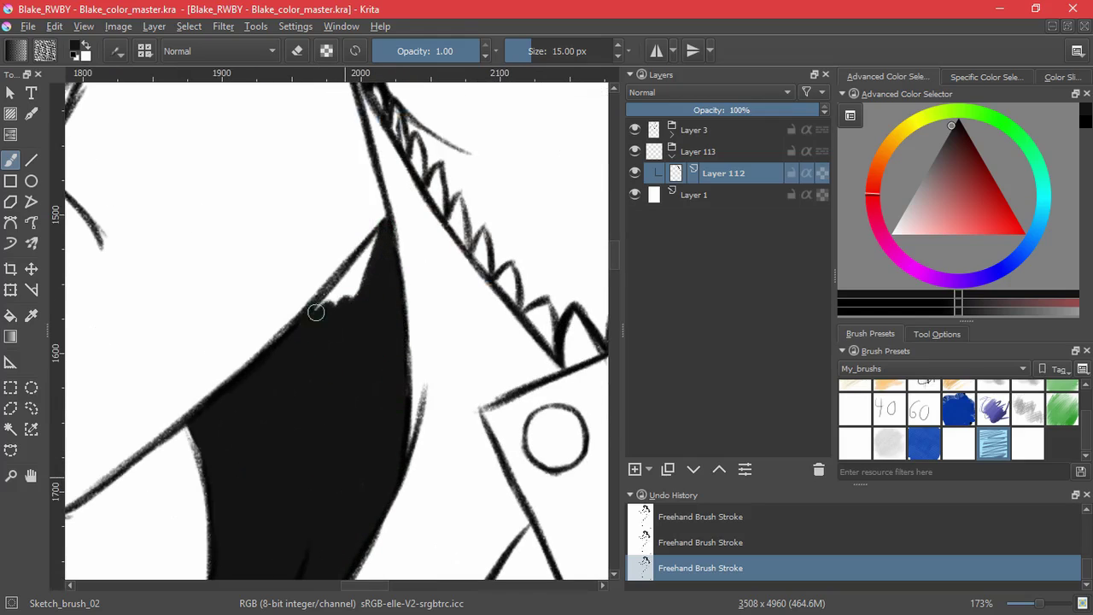
# - Try to flood fill the hair section behind the shoulder, undo the fill, and return to the brush
pyautogui.scroll(-3, 357, 401)
pyautogui.moveTo(374, 290); pyautogui.dragTo(404, 486)
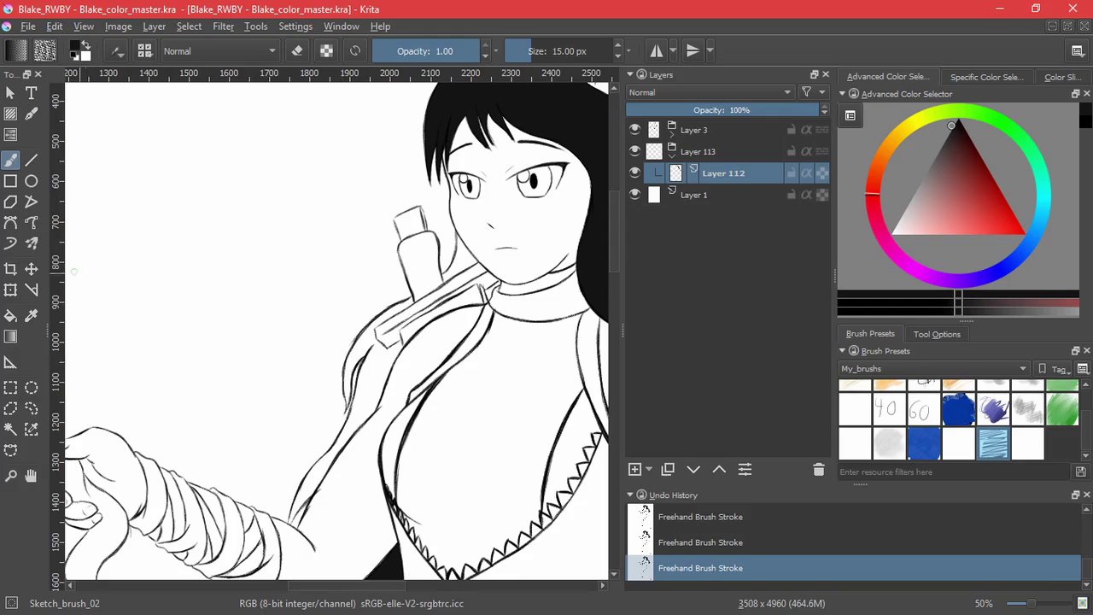
pyautogui.click(11, 318)
pyautogui.click(370, 402)
pyautogui.hotkey('ctrl', 'z')
pyautogui.click(11, 161)
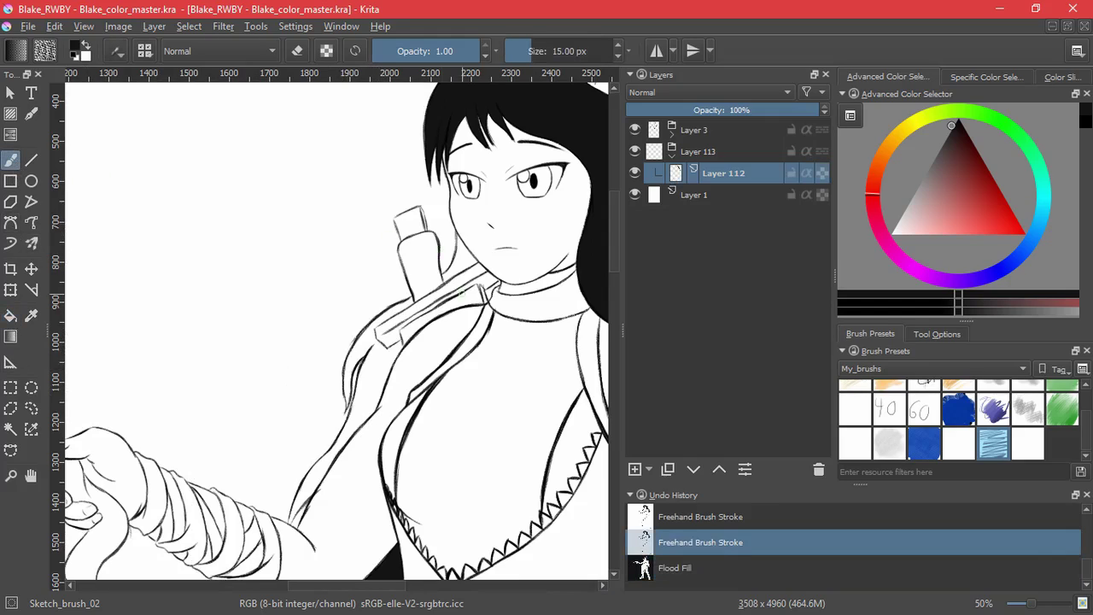
# - Paint the small hair gaps between the weapon, the jaw and the collar near-black
pyautogui.scroll(5, 443, 280)
pyautogui.moveTo(443, 281)
pyautogui.mouseDown()
pyautogui.moveTo(430, 408)
pyautogui.moveTo(369, 418)
pyautogui.mouseUp()
pyautogui.moveTo(367, 415); pyautogui.dragTo(371, 423)
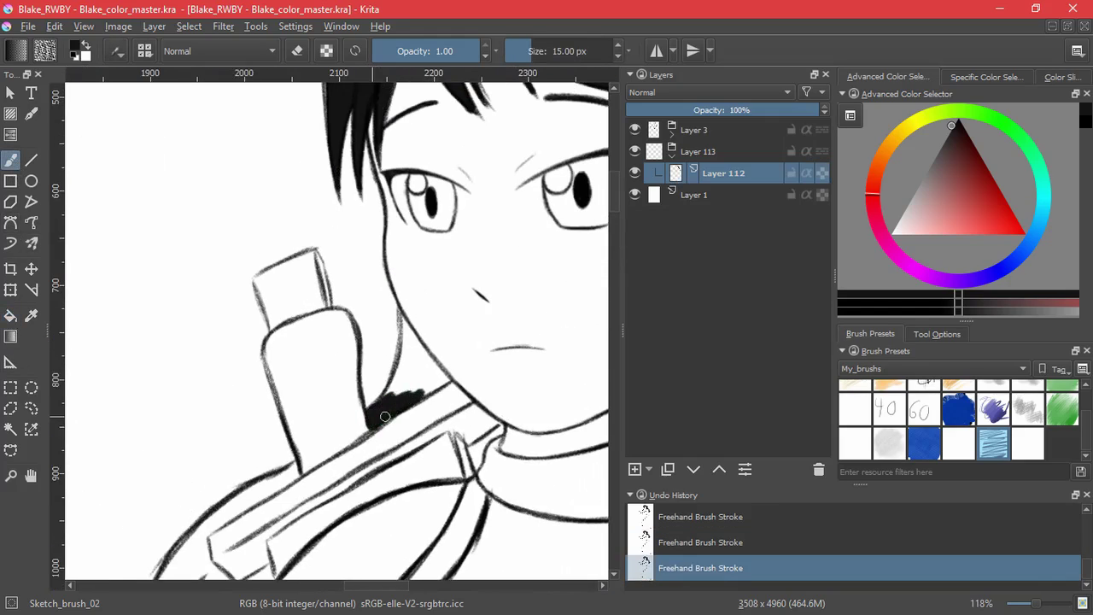
pyautogui.scroll(3, 444, 380)
pyautogui.moveTo(425, 459)
pyautogui.mouseDown()
pyautogui.moveTo(352, 349)
pyautogui.moveTo(351, 376)
pyautogui.moveTo(351, 354)
pyautogui.moveTo(398, 477)
pyautogui.moveTo(342, 452)
pyautogui.mouseUp()
pyautogui.moveTo(470, 572); pyautogui.dragTo(523, 271)
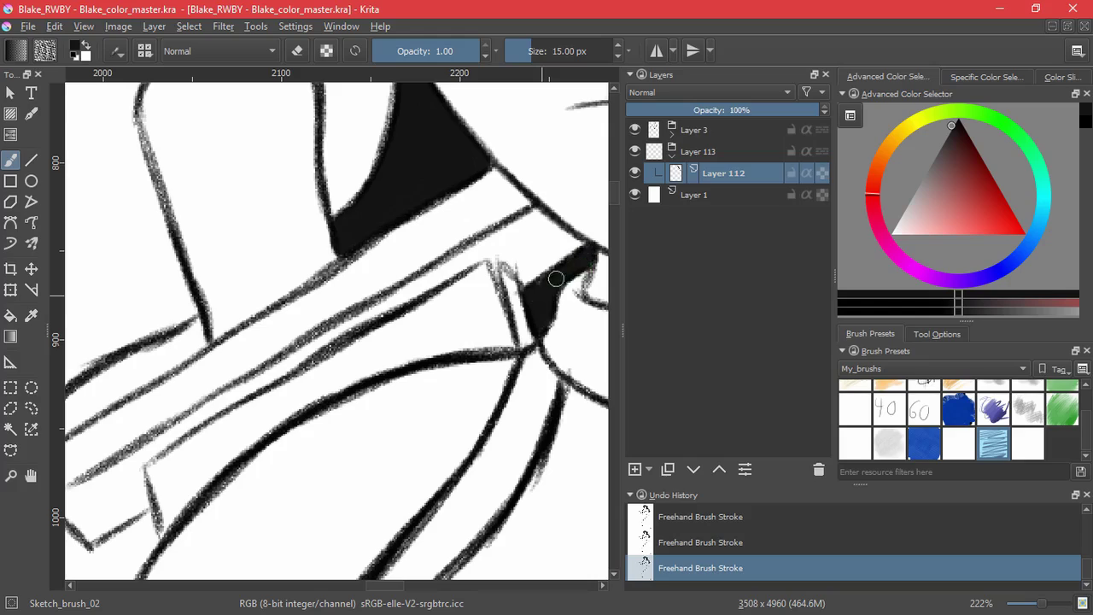
# - Paint the curved hair strand behind the weapon and over the shoulder near-black
pyautogui.moveTo(214, 300); pyautogui.dragTo(455, 198)
pyautogui.moveTo(443, 245)
pyautogui.mouseDown()
pyautogui.moveTo(367, 287)
pyautogui.moveTo(349, 268)
pyautogui.moveTo(210, 392)
pyautogui.moveTo(176, 500)
pyautogui.mouseUp()
pyautogui.moveTo(176, 500); pyautogui.dragTo(266, 339)
pyautogui.moveTo(261, 278)
pyautogui.mouseDown()
pyautogui.moveTo(232, 427)
pyautogui.moveTo(249, 422)
pyautogui.moveTo(233, 466)
pyautogui.mouseUp()
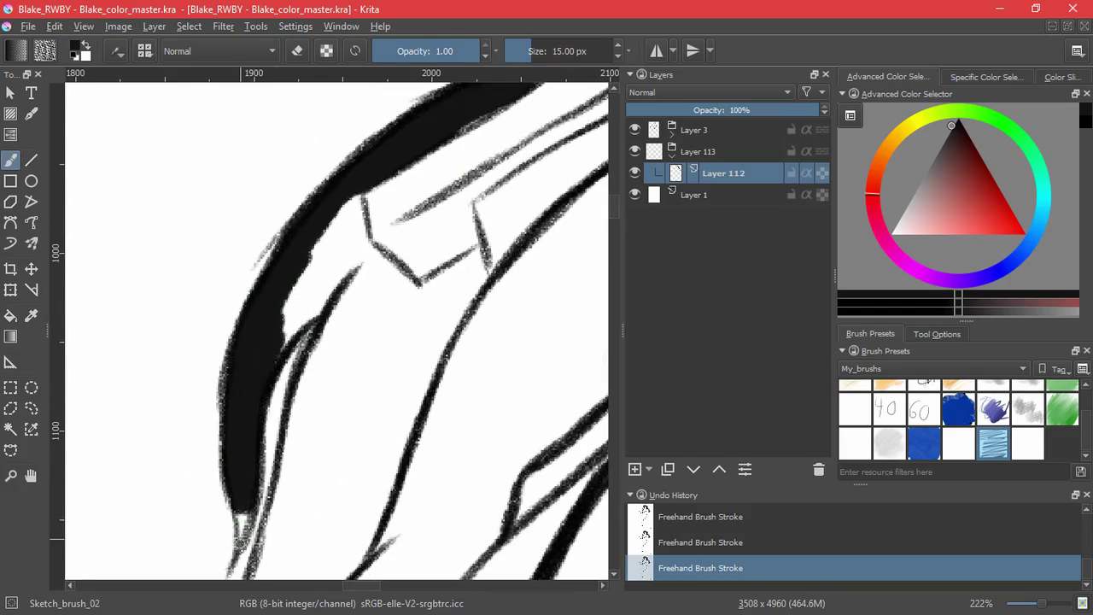
pyautogui.moveTo(265, 366)
pyautogui.mouseDown()
pyautogui.moveTo(337, 286)
pyautogui.moveTo(342, 249)
pyautogui.moveTo(379, 261)
pyautogui.moveTo(410, 301)
pyautogui.mouseUp()
pyautogui.moveTo(478, 265)
pyautogui.mouseDown()
pyautogui.moveTo(420, 349)
pyautogui.moveTo(354, 290)
pyautogui.moveTo(357, 535)
pyautogui.moveTo(422, 371)
pyautogui.mouseUp()
# - Paint the hair strand running down the upper arm to the forearm wraps near-black, and save the file
pyautogui.moveTo(371, 220)
pyautogui.mouseDown()
pyautogui.moveTo(348, 379)
pyautogui.moveTo(413, 333)
pyautogui.moveTo(377, 433)
pyautogui.moveTo(298, 519)
pyautogui.moveTo(347, 403)
pyautogui.moveTo(355, 310)
pyautogui.moveTo(299, 481)
pyautogui.moveTo(383, 327)
pyautogui.mouseUp()
pyautogui.moveTo(383, 327)
pyautogui.mouseDown()
pyautogui.moveTo(321, 442)
pyautogui.moveTo(356, 356)
pyautogui.moveTo(236, 489)
pyautogui.moveTo(245, 481)
pyautogui.moveTo(231, 564)
pyautogui.moveTo(264, 540)
pyautogui.moveTo(387, 260)
pyautogui.moveTo(329, 407)
pyautogui.moveTo(334, 388)
pyautogui.moveTo(275, 464)
pyautogui.moveTo(361, 287)
pyautogui.moveTo(357, 330)
pyautogui.mouseUp()
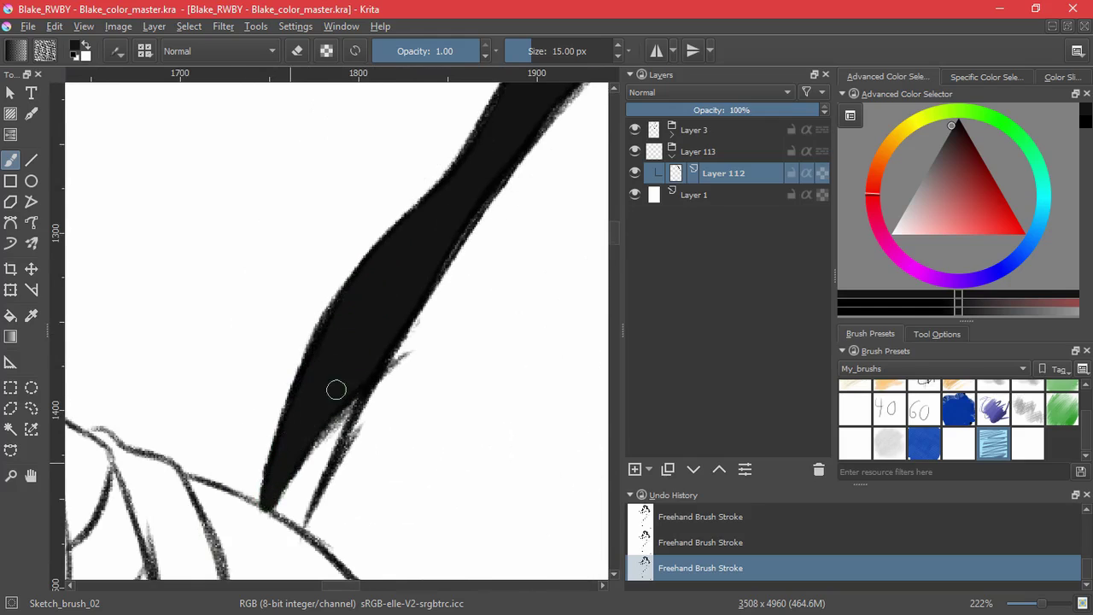
pyautogui.moveTo(305, 433); pyautogui.dragTo(356, 387)
pyautogui.moveTo(464, 340); pyautogui.dragTo(476, 410)
pyautogui.moveTo(476, 291); pyautogui.dragTo(475, 359)
pyautogui.moveTo(564, 234); pyautogui.dragTo(386, 374)
pyautogui.press('2')
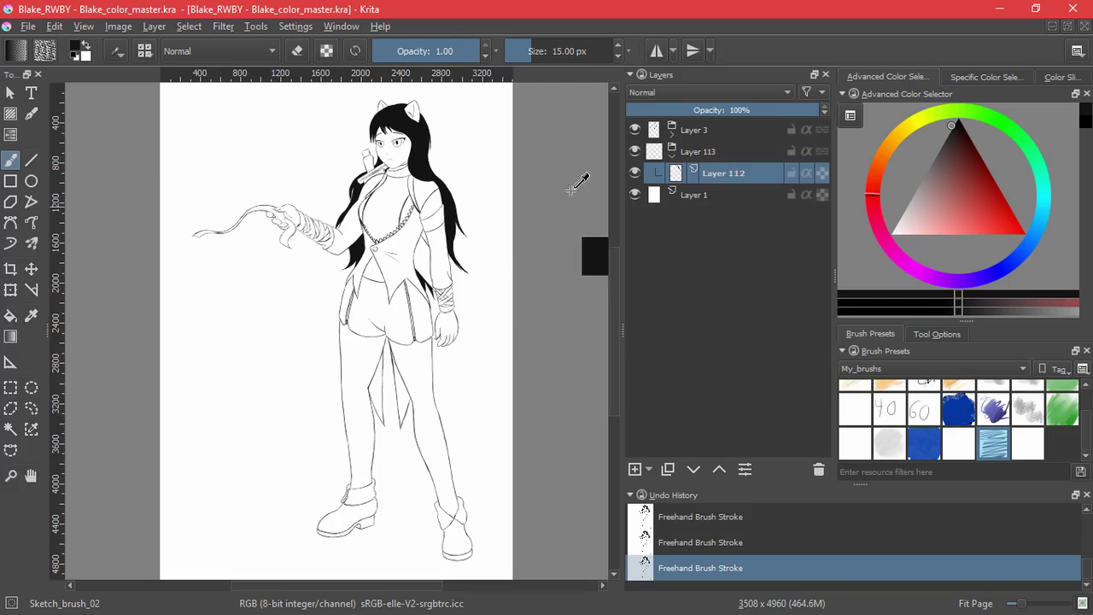
pyautogui.hotkey('ctrl', 's')
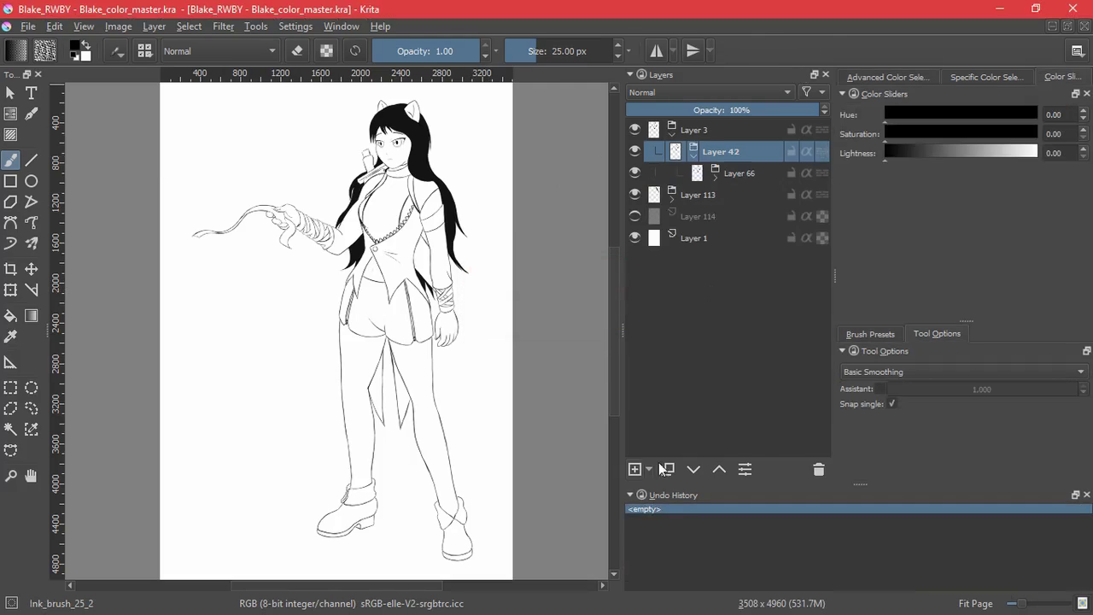
# - Add a filter mask to the line art group Layer 42 using HSV/HSL Adjustment with Colorize enabled
pyautogui.rightClick(681, 412)
pyautogui.press('Escape')
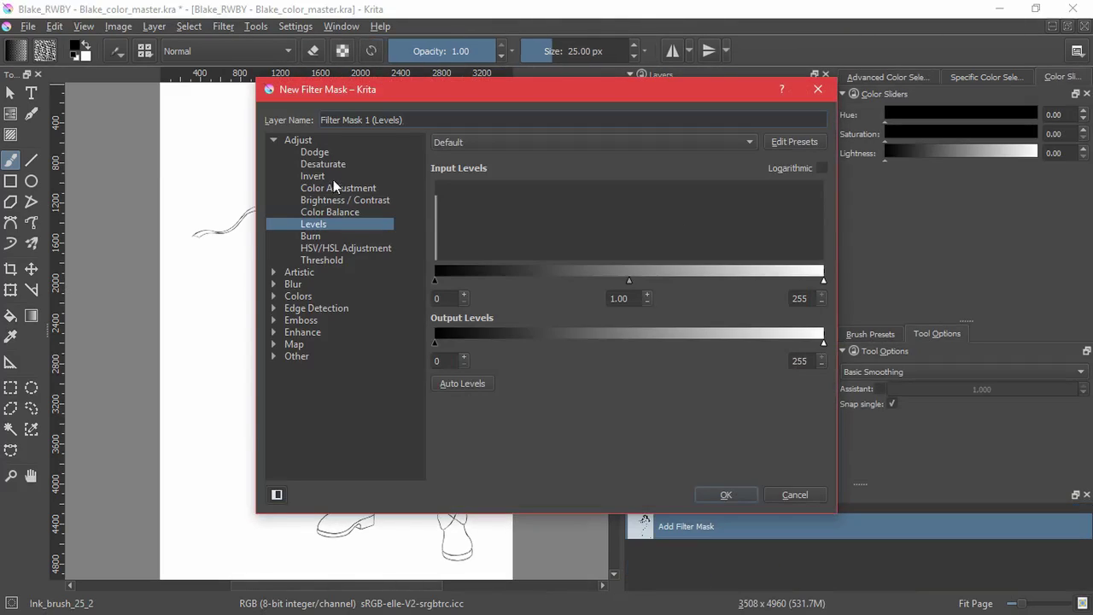
pyautogui.click(341, 248)
pyautogui.click(511, 254)
# - Set the filter mask's saturation to 100, raise the lightness and shift the hue so the lines turn blue, and apply it
pyautogui.moveTo(510, 90); pyautogui.dragTo(727, 86)
pyautogui.moveTo(701, 209); pyautogui.dragTo(1005, 232)
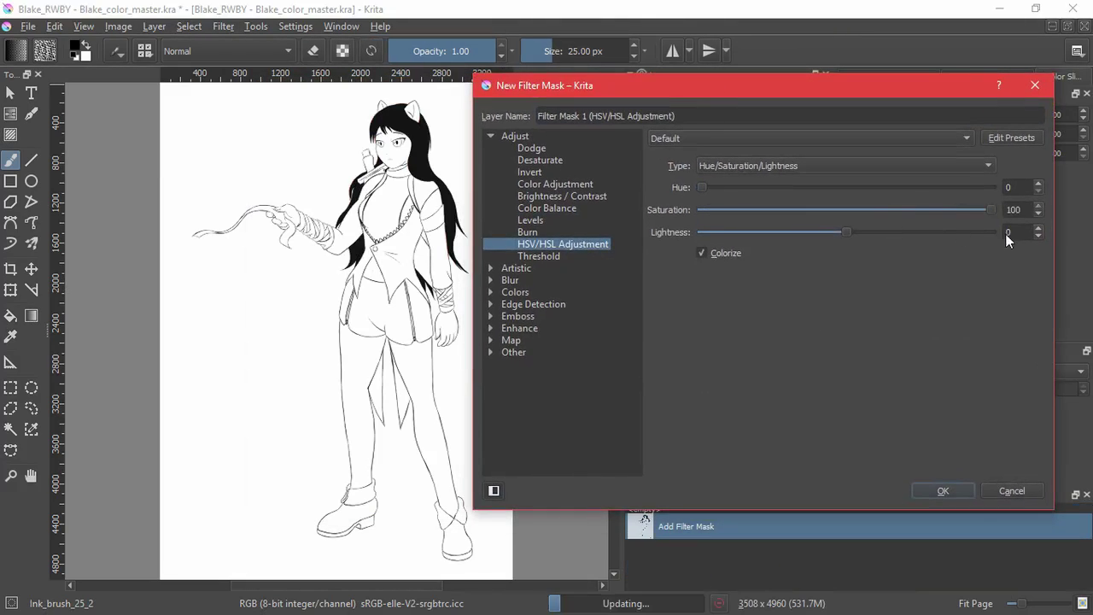
pyautogui.moveTo(833, 233); pyautogui.dragTo(904, 236)
pyautogui.moveTo(707, 182); pyautogui.dragTo(863, 188)
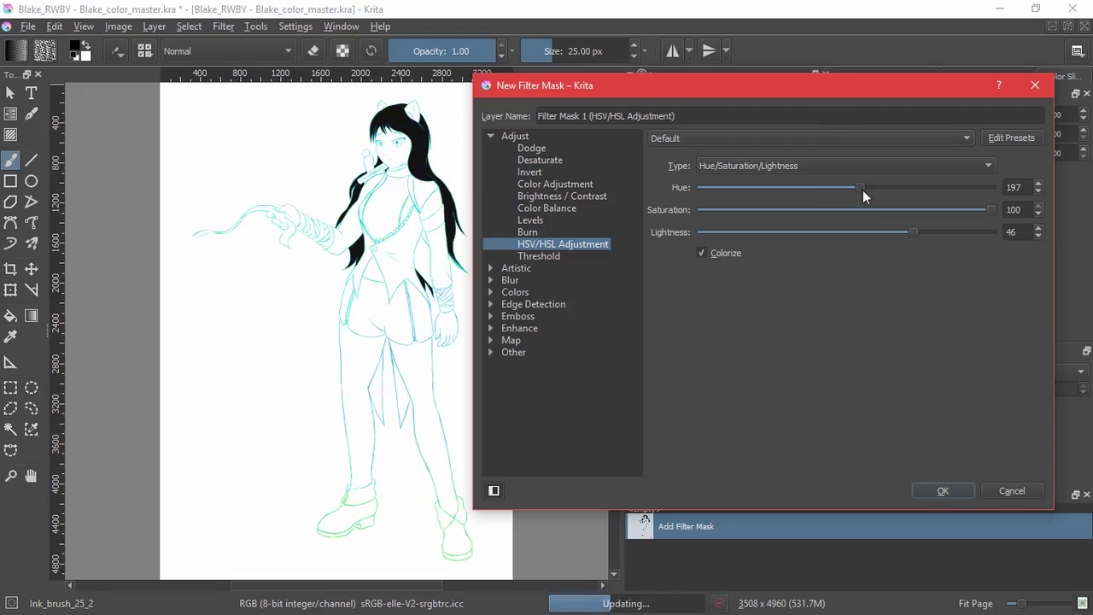
pyautogui.moveTo(912, 231)
pyautogui.mouseDown()
pyautogui.moveTo(867, 232)
pyautogui.moveTo(892, 237)
pyautogui.mouseUp()
pyautogui.click(943, 490)
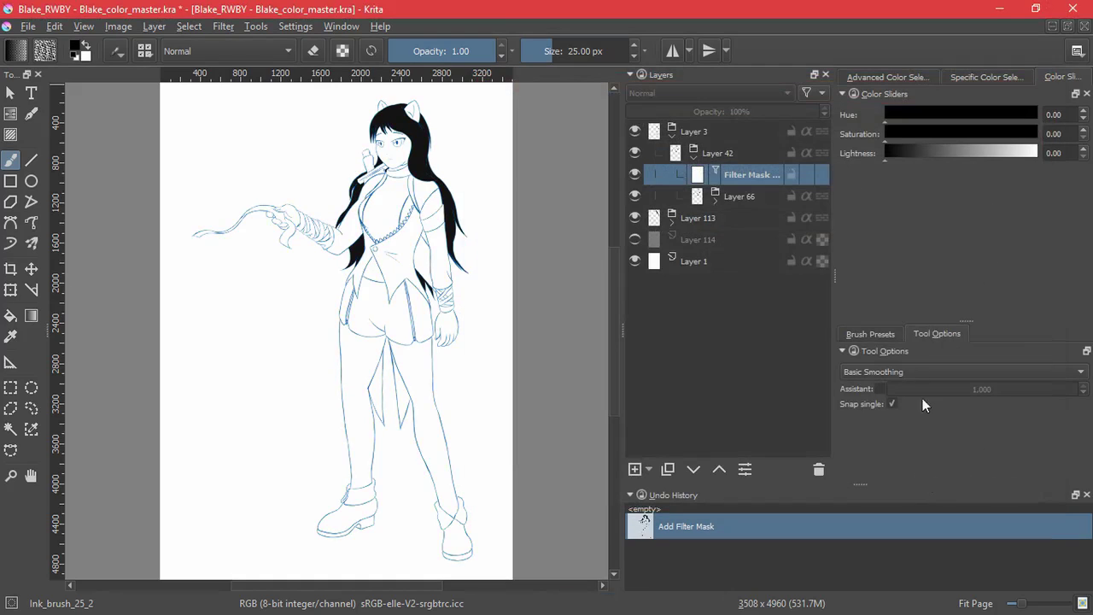
# - Expand Layer 66, select the nested group holding the eyes, and adjust it with a free transform
pyautogui.click(717, 199)
pyautogui.moveTo(822, 219); pyautogui.dragTo(808, 374)
pyautogui.click(757, 391)
pyautogui.click(739, 391)
pyautogui.click(12, 290)
pyautogui.moveTo(381, 167); pyautogui.dragTo(380, 311)
pyautogui.press('Return')
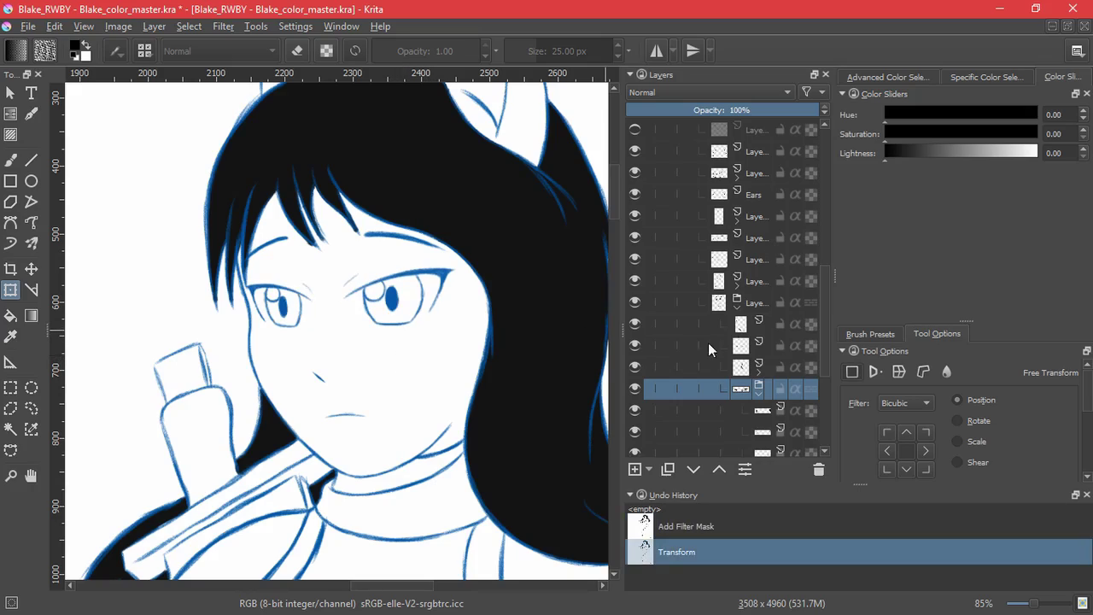
# - Try to move the nose line's layer across the face, and undo the move
pyautogui.click(758, 370)
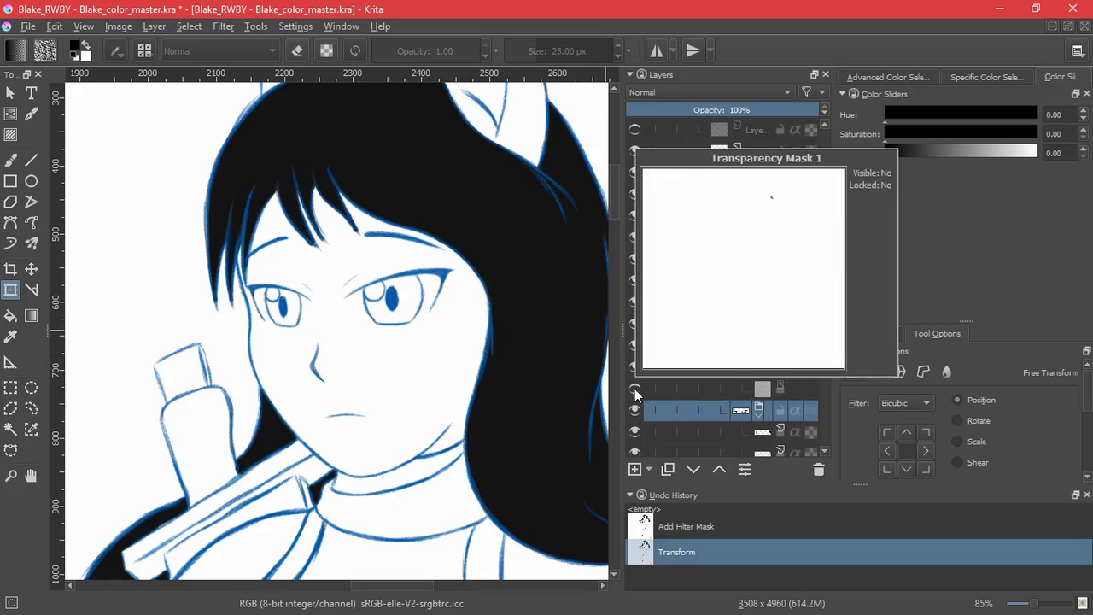
pyautogui.click(689, 367)
pyautogui.press('t')
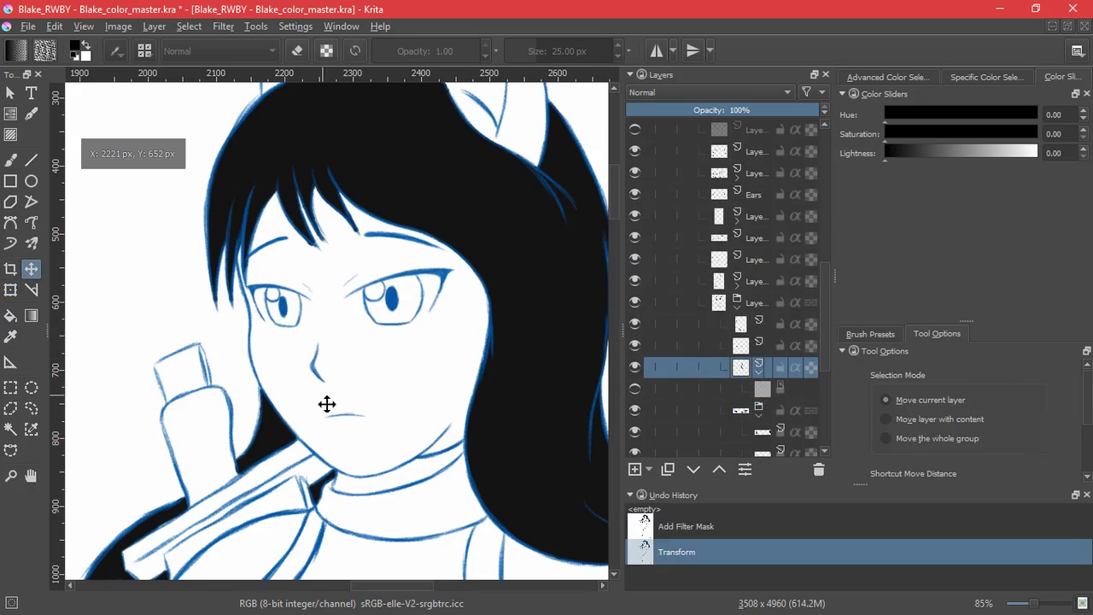
pyautogui.click(636, 367)
pyautogui.click(636, 367)
pyautogui.hotkey('ctrl', 'z')
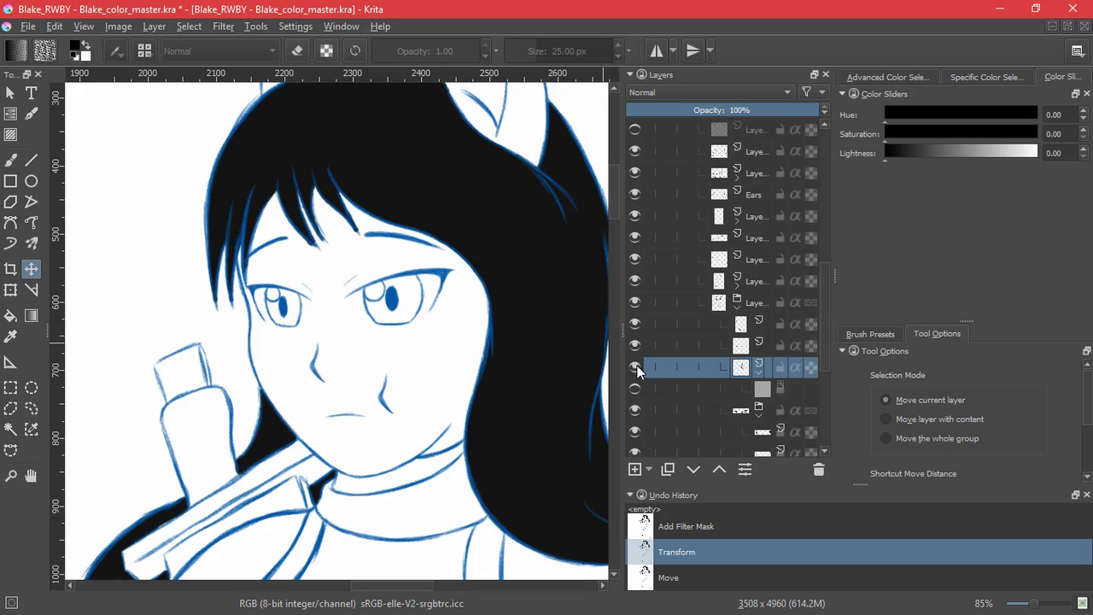
# - Check the nested group by toggling its visibility, and hide the filter mask on the line art
pyautogui.click(636, 303)
pyautogui.click(635, 303)
pyautogui.moveTo(826, 312); pyautogui.dragTo(828, 168)
pyautogui.click(634, 172)
# - Slant and reposition the nose line with a free transform
pyautogui.click(317, 366)
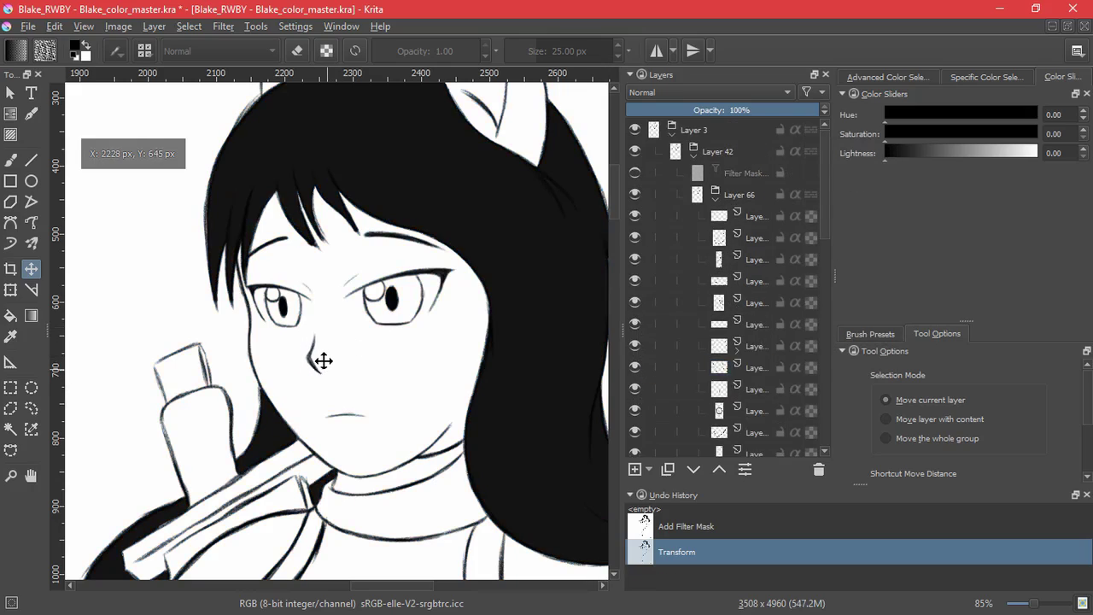
pyautogui.moveTo(330, 353); pyautogui.dragTo(378, 354)
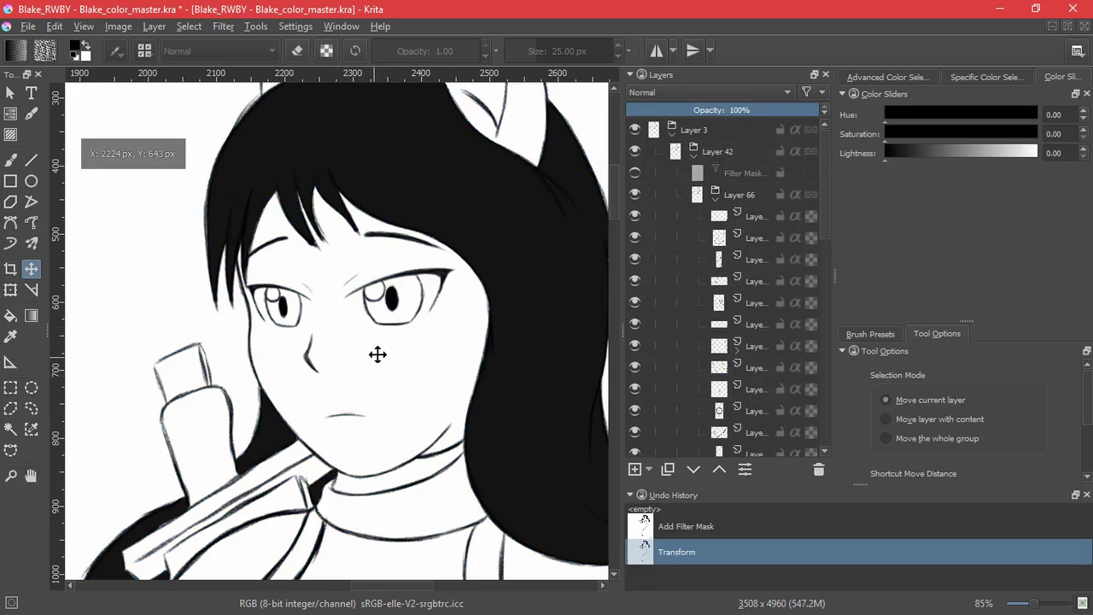
pyautogui.hotkey('ctrl', 't')
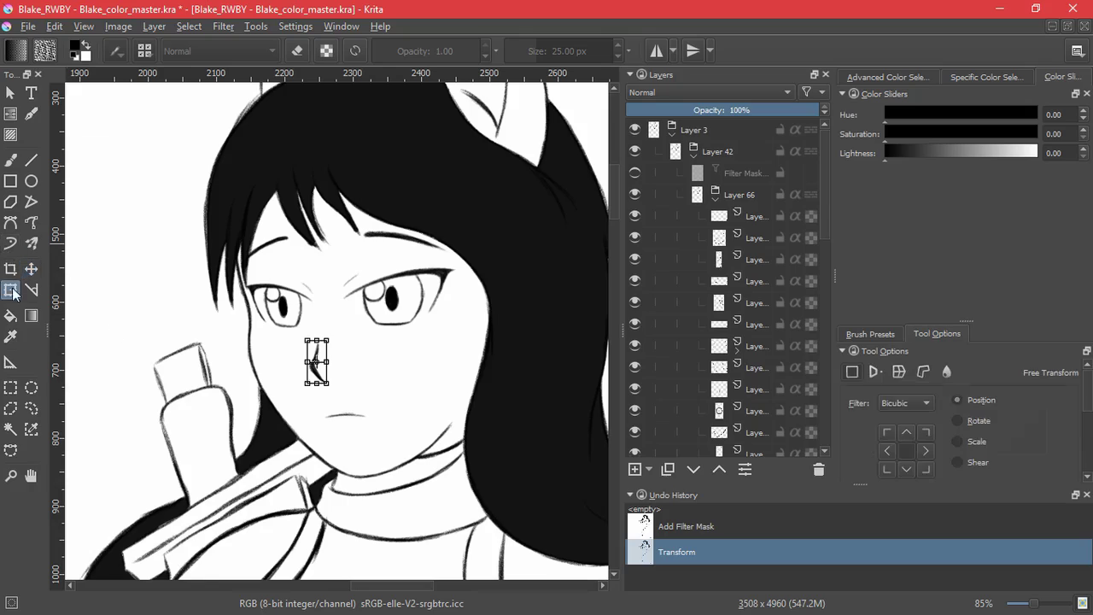
pyautogui.moveTo(323, 379)
pyautogui.mouseDown()
pyautogui.moveTo(314, 378)
pyautogui.moveTo(378, 283)
pyautogui.mouseUp()
pyautogui.moveTo(270, 271); pyautogui.dragTo(281, 269)
pyautogui.moveTo(258, 313); pyautogui.dragTo(251, 310)
pyautogui.moveTo(246, 369); pyautogui.dragTo(243, 377)
pyautogui.press('Return')
pyautogui.scroll(-5, 378, 313)
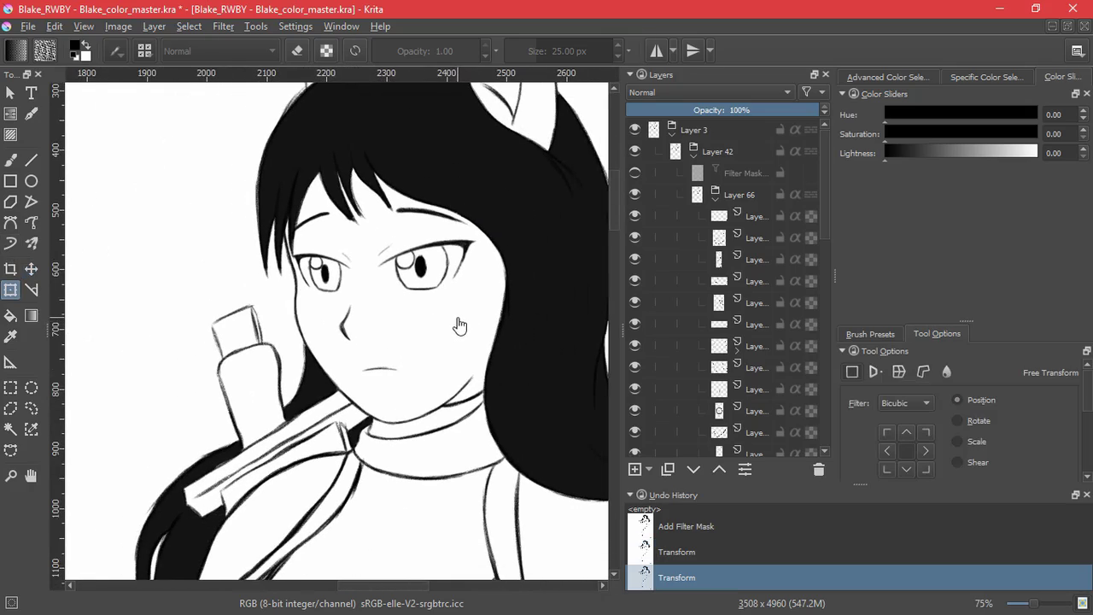
# - Reopen the nose line's free transform, readjust its shape and apply it
pyautogui.hotkey('ctrl', 's')
pyautogui.click(351, 329)
pyautogui.hotkey('ctrl', 'z')
pyautogui.scroll(4, 370, 275)
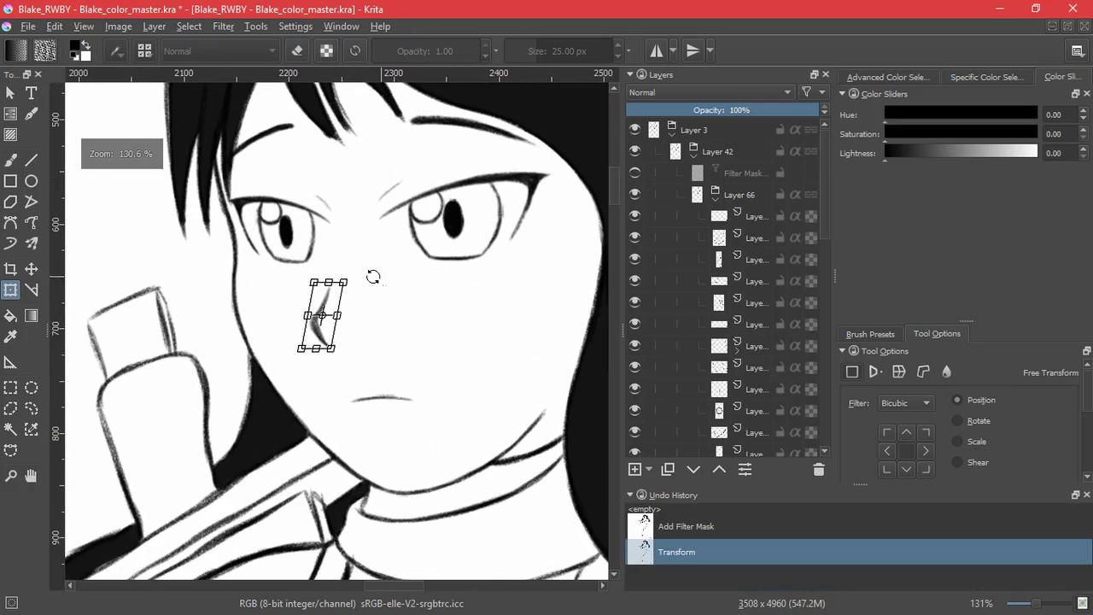
pyautogui.scroll(-5, 452, 307)
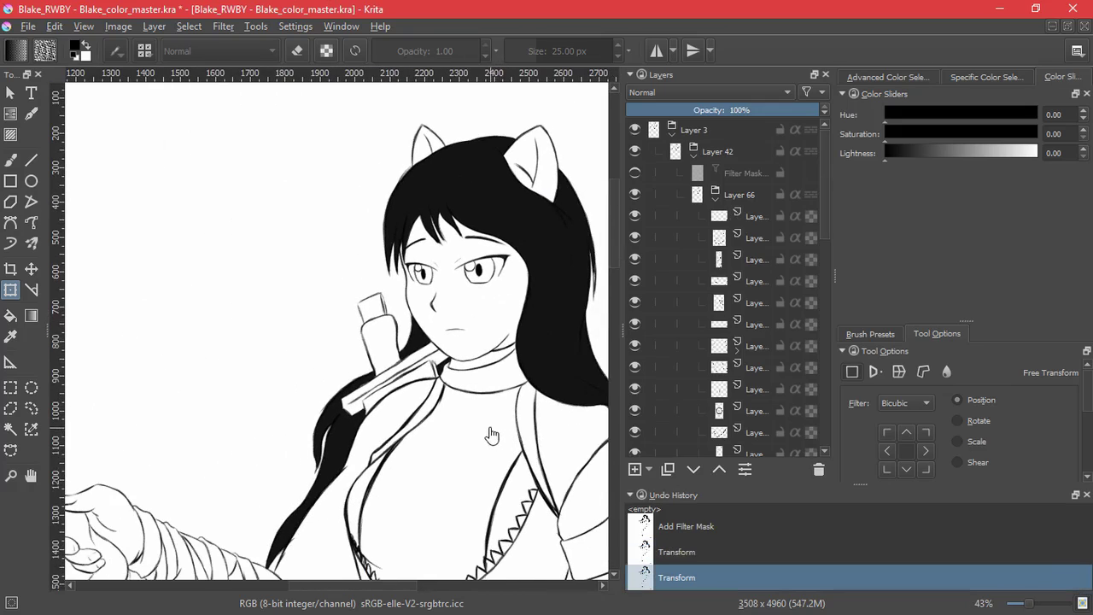
# - Fit the page in view, show the blue filter mask again, collapse Layer 42 and expand Layer 113
pyautogui.press('3')
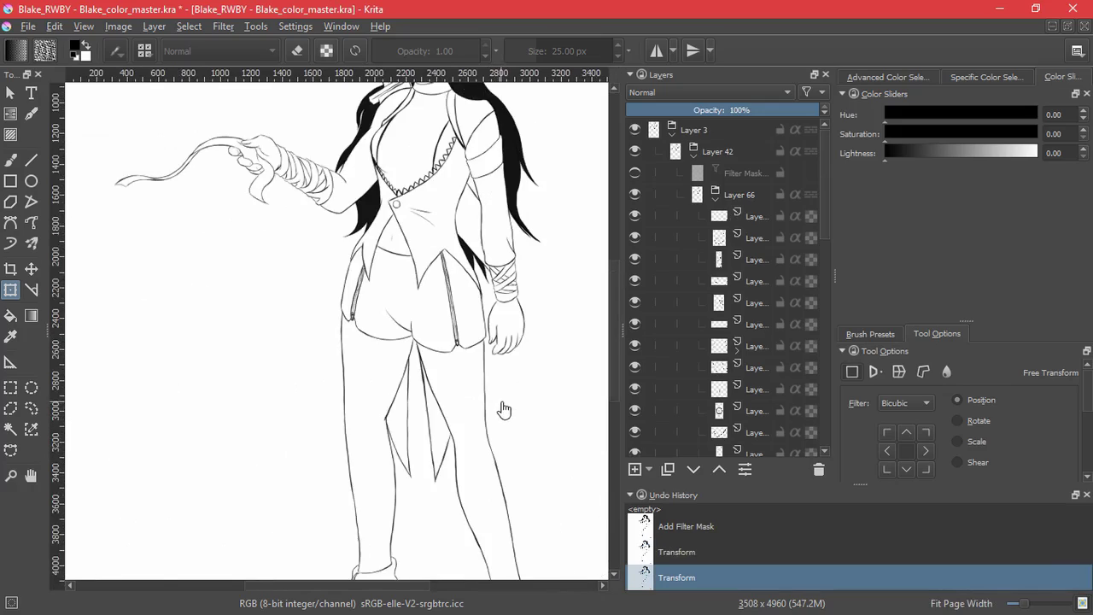
pyautogui.press('2')
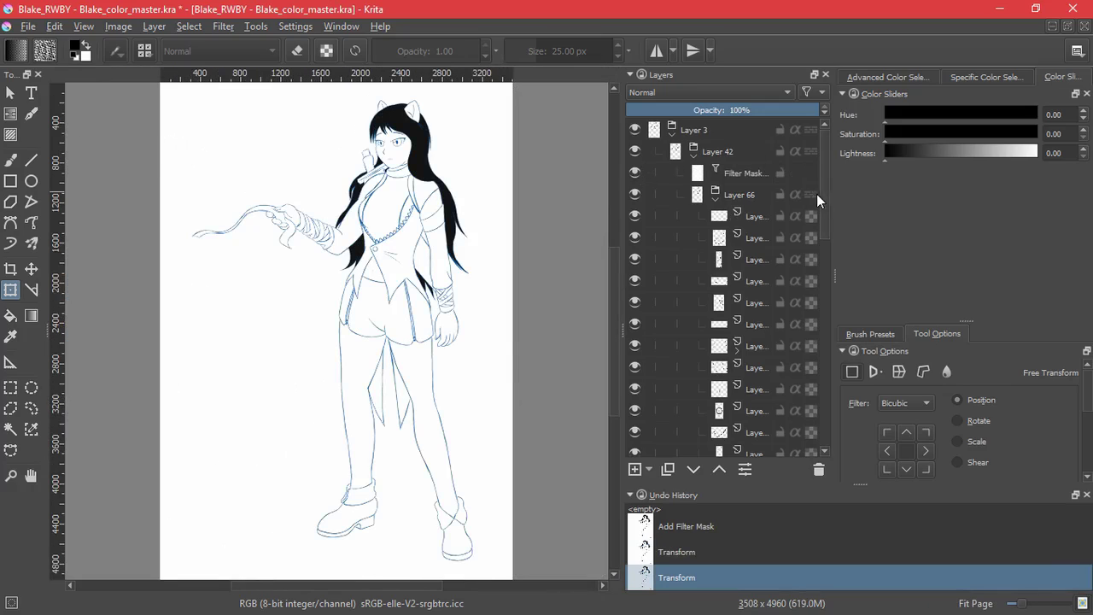
pyautogui.click(693, 159)
pyautogui.click(635, 195)
pyautogui.click(634, 194)
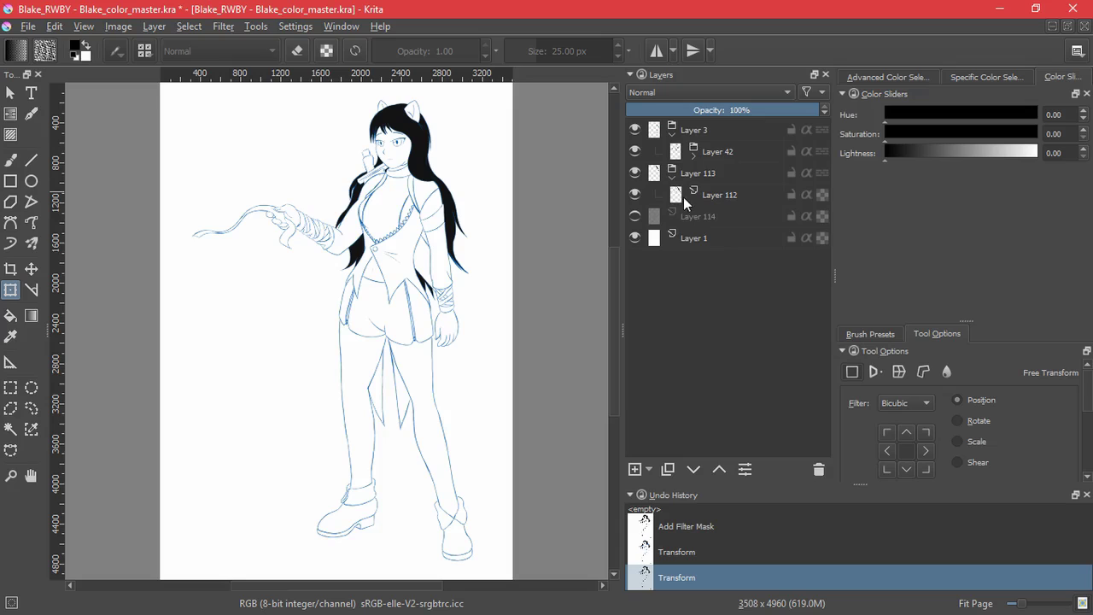
# - Add a paint layer above Layer 112 in the Layer 113 group and sample the hair's near-black for filling the ribbon
pyautogui.click(634, 469)
pyautogui.click(13, 319)
pyautogui.moveTo(442, 162); pyautogui.dragTo(451, 39)
pyautogui.keyDown('ctrl'); pyautogui.click(428, 172); pyautogui.keyUp('ctrl')
pyautogui.moveTo(239, 359); pyautogui.dragTo(539, 227)
pyautogui.moveTo(265, 256); pyautogui.dragTo(269, 317)
pyautogui.scroll(-4, 513, 324)
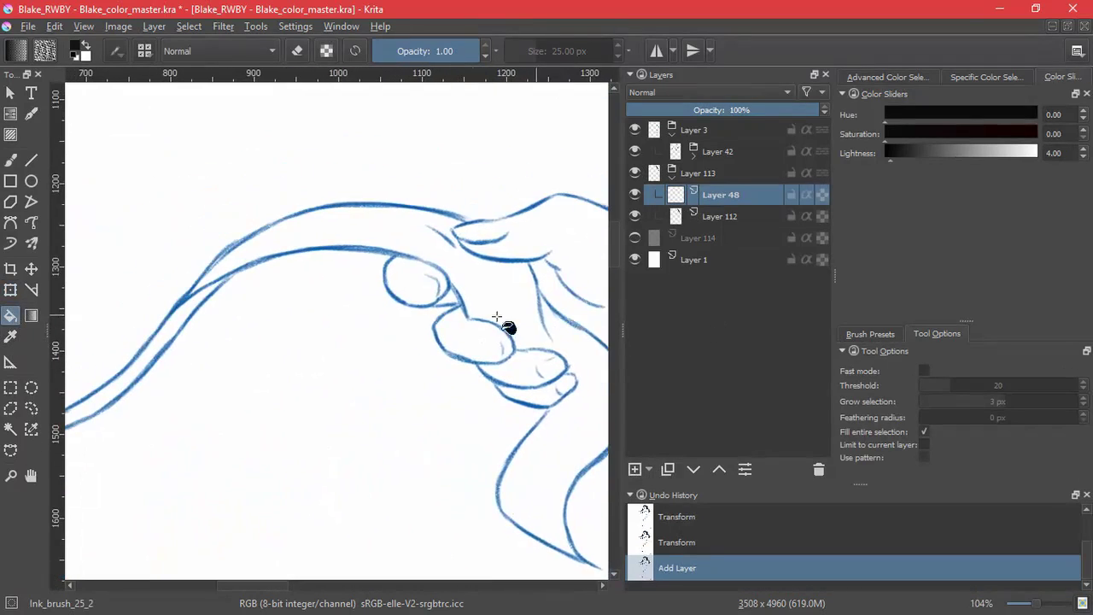
# - Turn off filling the entire selection, set the selection growth to 2 px, and undo the trial flood fills of the ribbon
pyautogui.click(470, 363)
pyautogui.hotkey('ctrl', 'z')
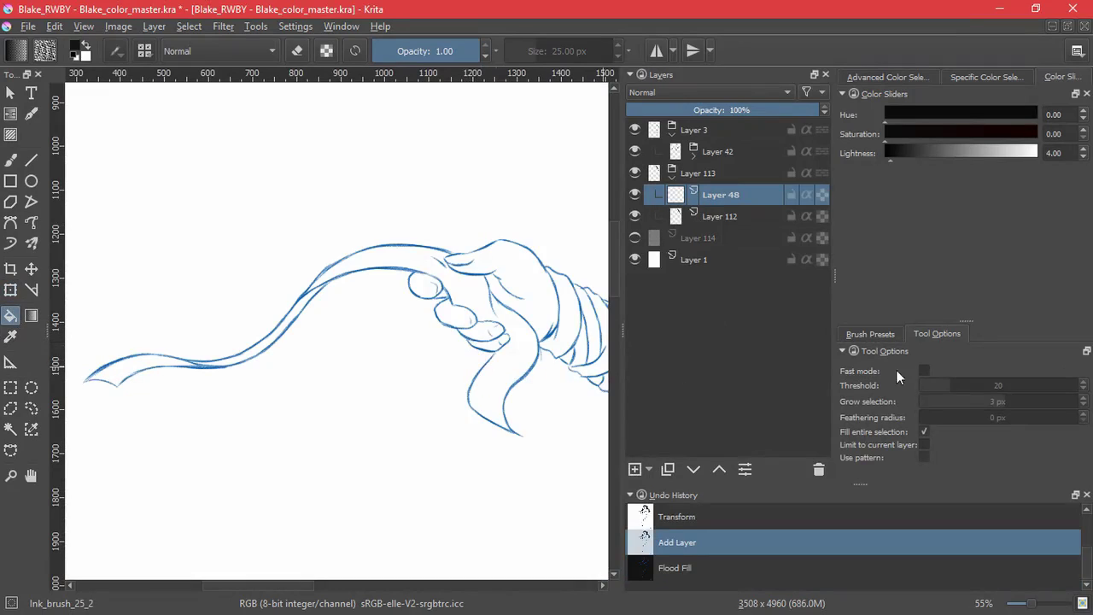
pyautogui.click(924, 431)
pyautogui.click(452, 285)
pyautogui.scroll(5, 470, 320)
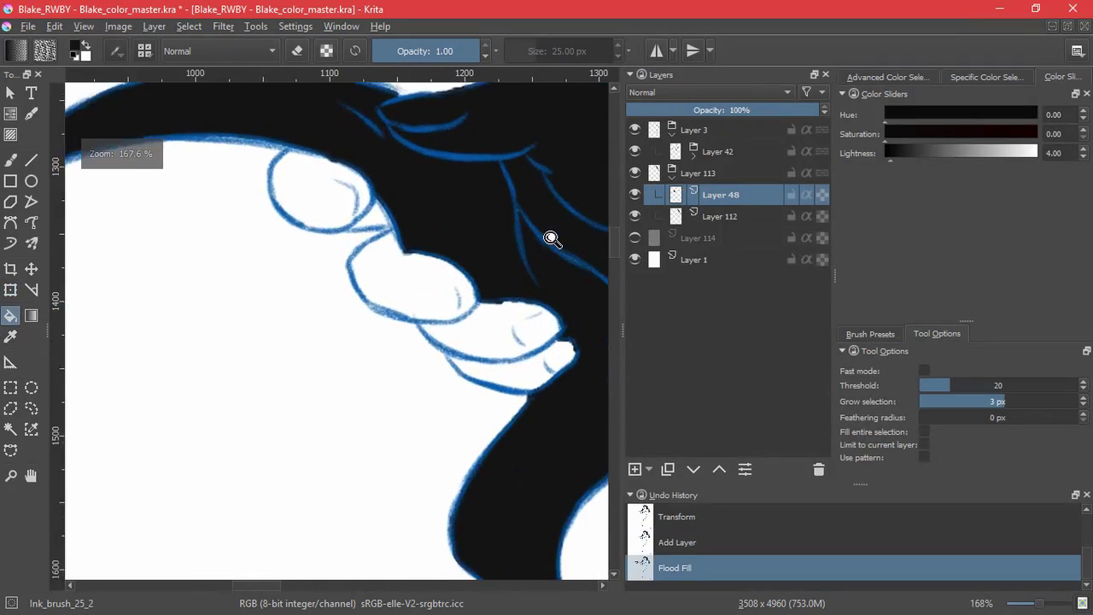
pyautogui.hotkey('ctrl', 'z')
pyautogui.click(1084, 409)
pyautogui.click(483, 259)
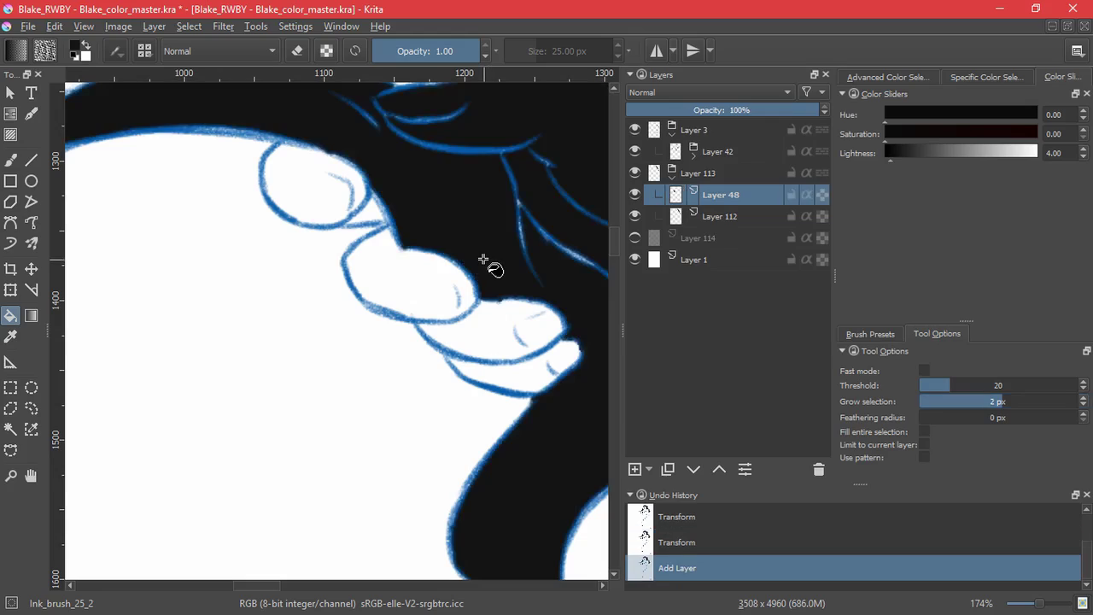
pyautogui.hotkey('ctrl', 'z')
pyautogui.scroll(-4, 478, 261)
# - Switch to the Sketch_brush_02 preset, set its size to 15 px, and undo the trial strokes beside the fingers
pyautogui.press('b')
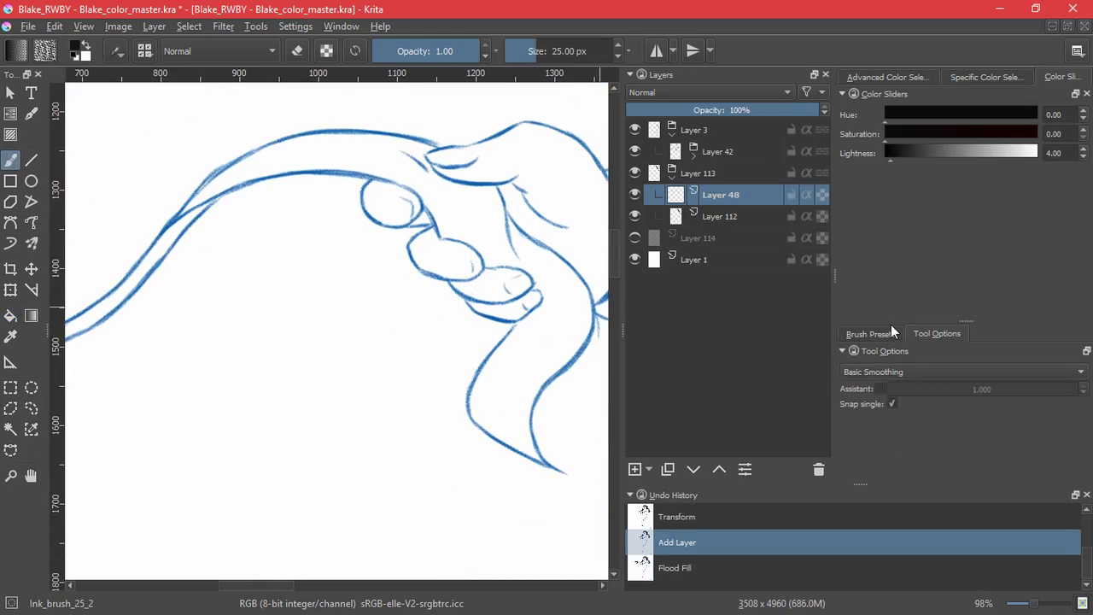
pyautogui.click(870, 333)
pyautogui.click(993, 458)
pyautogui.moveTo(462, 197); pyautogui.dragTo(489, 254)
pyautogui.hotkey('ctrl', 'z')
pyautogui.moveTo(464, 49); pyautogui.dragTo(553, 61)
pyautogui.moveTo(467, 197); pyautogui.dragTo(488, 252)
pyautogui.hotkey('ctrl', 'z')
# - Paint near-black boundaries along the ribbon's edges where it passes the palm, thumb and fingers
pyautogui.moveTo(504, 234); pyautogui.dragTo(541, 150)
pyautogui.scroll(1, 540, 149)
pyautogui.moveTo(414, 252)
pyautogui.mouseDown()
pyautogui.moveTo(444, 365)
pyautogui.moveTo(438, 314)
pyautogui.moveTo(498, 392)
pyautogui.moveTo(480, 442)
pyautogui.moveTo(442, 331)
pyautogui.mouseUp()
pyautogui.moveTo(301, 246); pyautogui.dragTo(418, 373)
pyautogui.moveTo(333, 279)
pyautogui.mouseDown()
pyautogui.moveTo(337, 290)
pyautogui.moveTo(310, 261)
pyautogui.moveTo(295, 280)
pyautogui.mouseUp()
pyautogui.moveTo(464, 516); pyautogui.dragTo(341, 320)
pyautogui.moveTo(265, 301)
pyautogui.mouseDown()
pyautogui.moveTo(256, 286)
pyautogui.moveTo(337, 320)
pyautogui.mouseUp()
pyautogui.moveTo(380, 391); pyautogui.dragTo(496, 397)
pyautogui.moveTo(495, 397)
pyautogui.mouseDown()
pyautogui.moveTo(400, 138)
pyautogui.moveTo(367, 334)
pyautogui.mouseUp()
# - Flood fill the enclosed ribbon areas in and around the hand near-black
pyautogui.click(10, 316)
pyautogui.click(329, 358)
pyautogui.moveTo(162, 379)
pyautogui.mouseDown()
pyautogui.moveTo(306, 301)
pyautogui.moveTo(92, 257)
pyautogui.mouseUp()
pyautogui.click(446, 427)
# - Brush over the remaining specks and edge gaps in the ribbon between the palm and the fingers
pyautogui.click(10, 160)
pyautogui.moveTo(438, 337)
pyautogui.mouseDown()
pyautogui.moveTo(441, 271)
pyautogui.moveTo(393, 154)
pyautogui.mouseUp()
pyautogui.moveTo(383, 290); pyautogui.dragTo(369, 358)
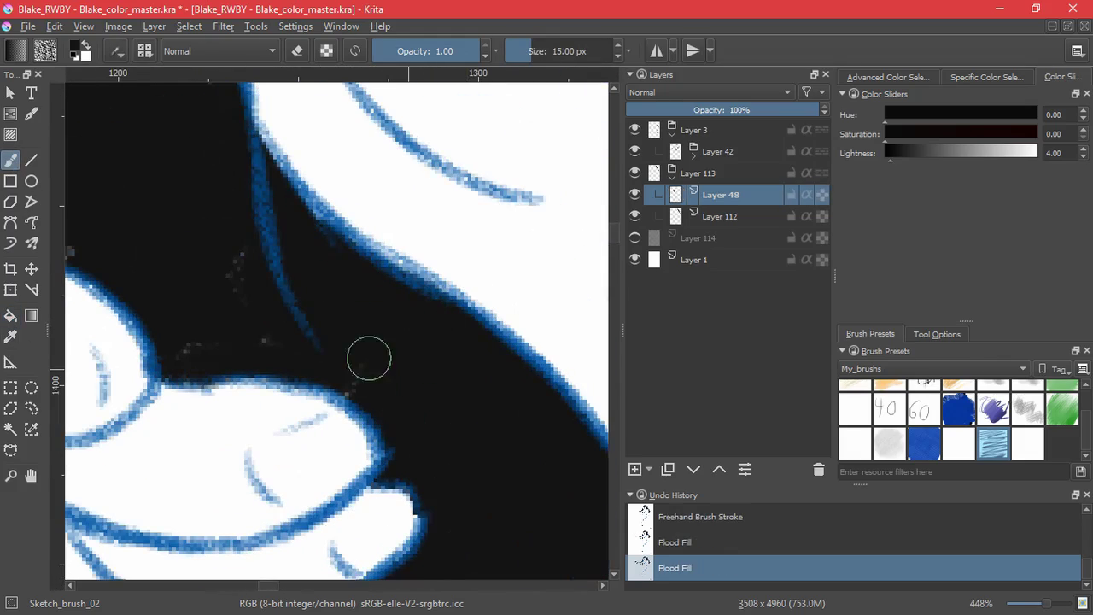
pyautogui.moveTo(193, 320); pyautogui.dragTo(177, 358)
pyautogui.moveTo(250, 293); pyautogui.dragTo(534, 534)
pyautogui.moveTo(312, 485); pyautogui.dragTo(358, 490)
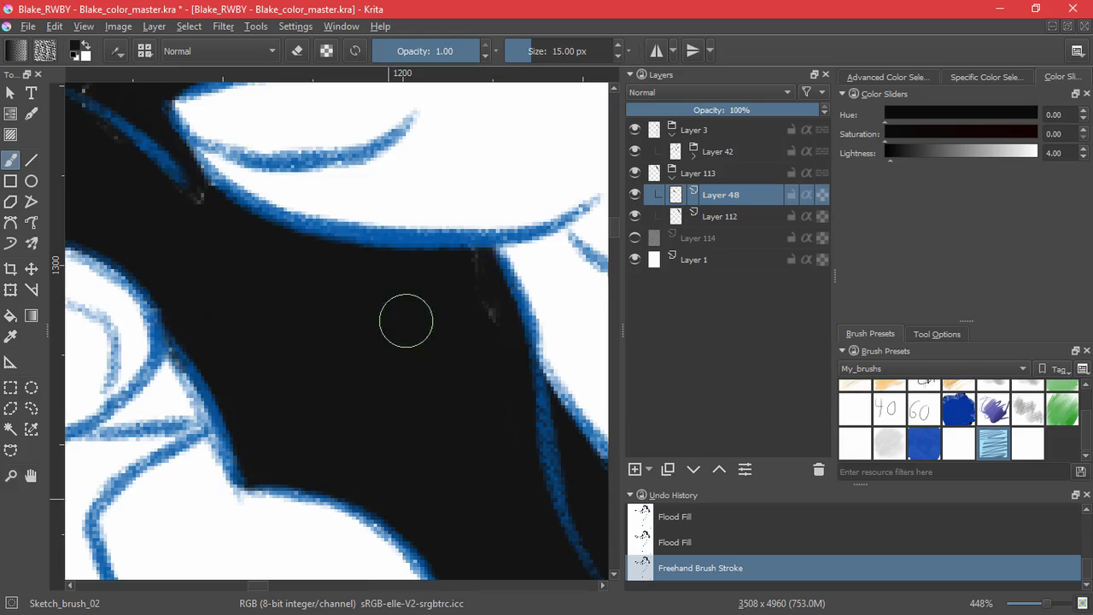
pyautogui.moveTo(492, 326); pyautogui.dragTo(483, 277)
pyautogui.moveTo(245, 328); pyautogui.dragTo(516, 531)
pyautogui.moveTo(389, 261); pyautogui.dragTo(399, 260)
# - Paint the curved ribbon section extending from the fingers toward its narrow part near-black
pyautogui.scroll(-5, 311, 315)
pyautogui.moveTo(305, 343); pyautogui.dragTo(602, 366)
pyautogui.scroll(4, 256, 418)
pyautogui.moveTo(263, 388); pyautogui.dragTo(435, 268)
pyautogui.scroll(-4, 380, 291)
pyautogui.scroll(4, 374, 324)
pyautogui.moveTo(376, 296)
pyautogui.mouseDown()
pyautogui.moveTo(224, 402)
pyautogui.moveTo(147, 524)
pyautogui.moveTo(88, 566)
pyautogui.mouseUp()
pyautogui.scroll(-4, 268, 410)
# - Flood fill the ribbon's narrow section near-black, and undo the last fill near its tip
pyautogui.click(14, 318)
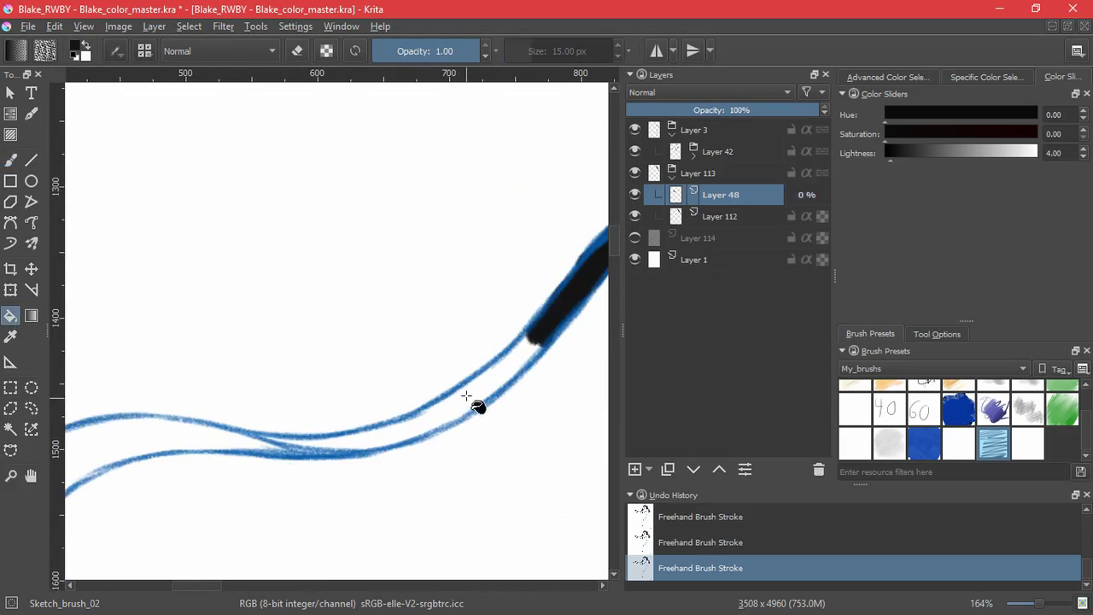
pyautogui.click(467, 399)
pyautogui.click(115, 441)
pyautogui.hotkey('ctrl', 'z')
pyautogui.moveTo(216, 489); pyautogui.dragTo(531, 391)
# - Paint the ribbon's thin end and tip near-black, covering the gaps along its edges
pyautogui.press('b')
pyautogui.scroll(3, 330, 402)
pyautogui.moveTo(209, 391)
pyautogui.mouseDown()
pyautogui.moveTo(379, 312)
pyautogui.moveTo(275, 376)
pyautogui.moveTo(346, 392)
pyautogui.moveTo(453, 342)
pyautogui.moveTo(312, 359)
pyautogui.moveTo(476, 281)
pyautogui.moveTo(455, 326)
pyautogui.moveTo(566, 312)
pyautogui.moveTo(434, 303)
pyautogui.mouseUp()
pyautogui.moveTo(580, 313); pyautogui.dragTo(303, 408)
pyautogui.moveTo(478, 406); pyautogui.dragTo(205, 388)
pyautogui.moveTo(597, 415)
pyautogui.mouseDown()
pyautogui.moveTo(232, 450)
pyautogui.moveTo(285, 436)
pyautogui.mouseUp()
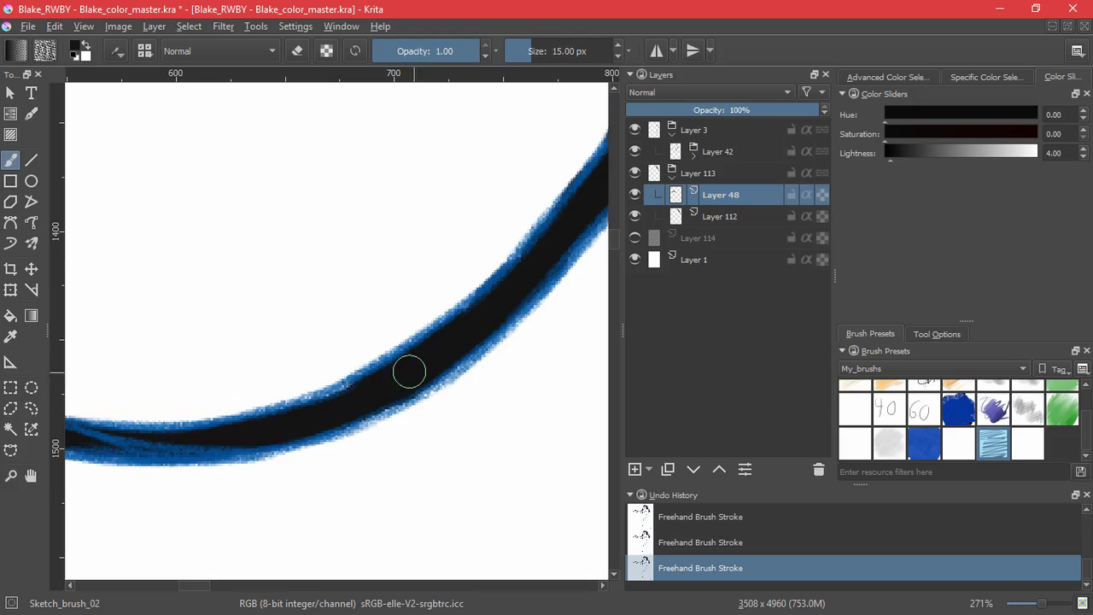
pyautogui.moveTo(436, 340); pyautogui.dragTo(441, 384)
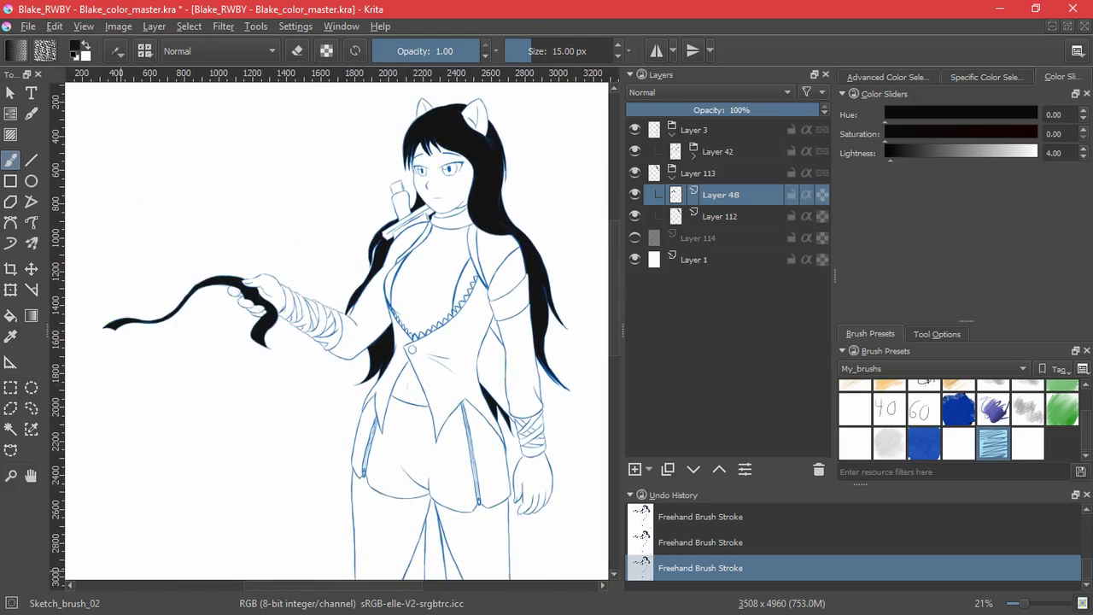
# - Add a paint layer above the ribbon layer for the forearm wraps, set the color lightness to 7, and undo the trial stroke
pyautogui.click(634, 469)
pyautogui.scroll(6, 289, 334)
pyautogui.scroll(3, 239, 324)
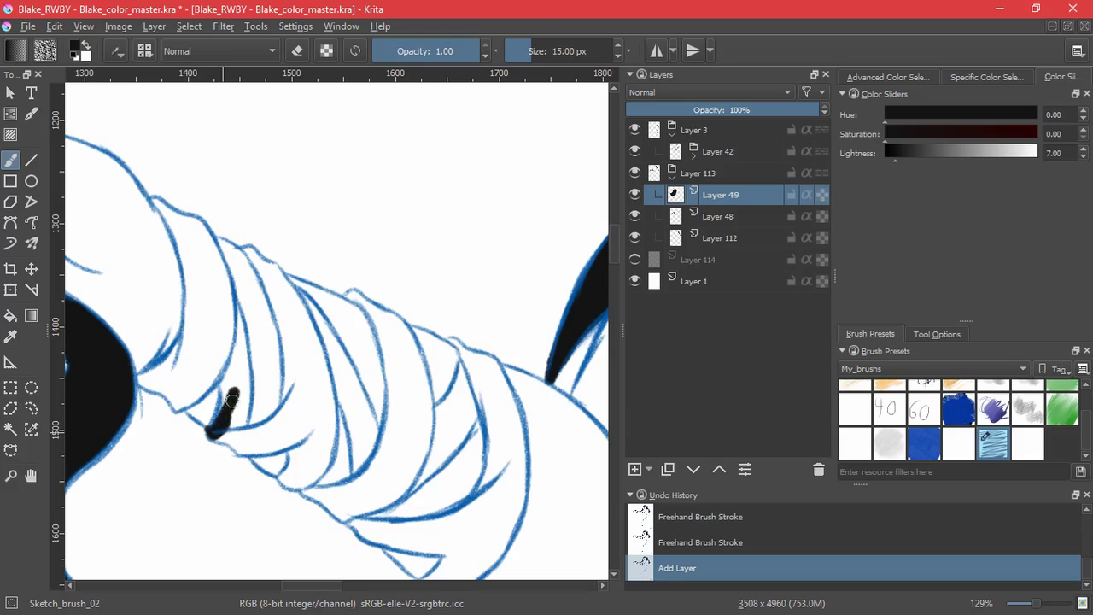
pyautogui.hotkey('ctrl', 'z')
pyautogui.scroll(3, 220, 448)
# - Paint dark boundary strokes along the lower corners of the forearm wrap bands with a 7.10 px brush
pyautogui.moveTo(208, 410); pyautogui.dragTo(207, 405)
pyautogui.moveTo(262, 359); pyautogui.dragTo(244, 359)
pyautogui.moveTo(221, 379)
pyautogui.mouseDown()
pyautogui.moveTo(210, 386)
pyautogui.moveTo(235, 322)
pyautogui.mouseUp()
pyautogui.moveTo(352, 511)
pyautogui.mouseDown()
pyautogui.moveTo(451, 516)
pyautogui.moveTo(515, 499)
pyautogui.mouseUp()
pyautogui.hotkey('ctrl', 'z')
pyautogui.moveTo(426, 519)
pyautogui.mouseDown()
pyautogui.moveTo(397, 529)
pyautogui.moveTo(354, 513)
pyautogui.mouseUp()
pyautogui.moveTo(515, 495)
pyautogui.mouseDown()
pyautogui.moveTo(556, 433)
pyautogui.moveTo(547, 357)
pyautogui.moveTo(508, 506)
pyautogui.mouseUp()
# - Paint dark boundary strokes along the upper edge of the wrap bands near the wrist
pyautogui.moveTo(373, 87); pyautogui.dragTo(488, 342)
pyautogui.moveTo(447, 296)
pyautogui.mouseDown()
pyautogui.moveTo(467, 325)
pyautogui.moveTo(403, 261)
pyautogui.moveTo(414, 285)
pyautogui.mouseUp()
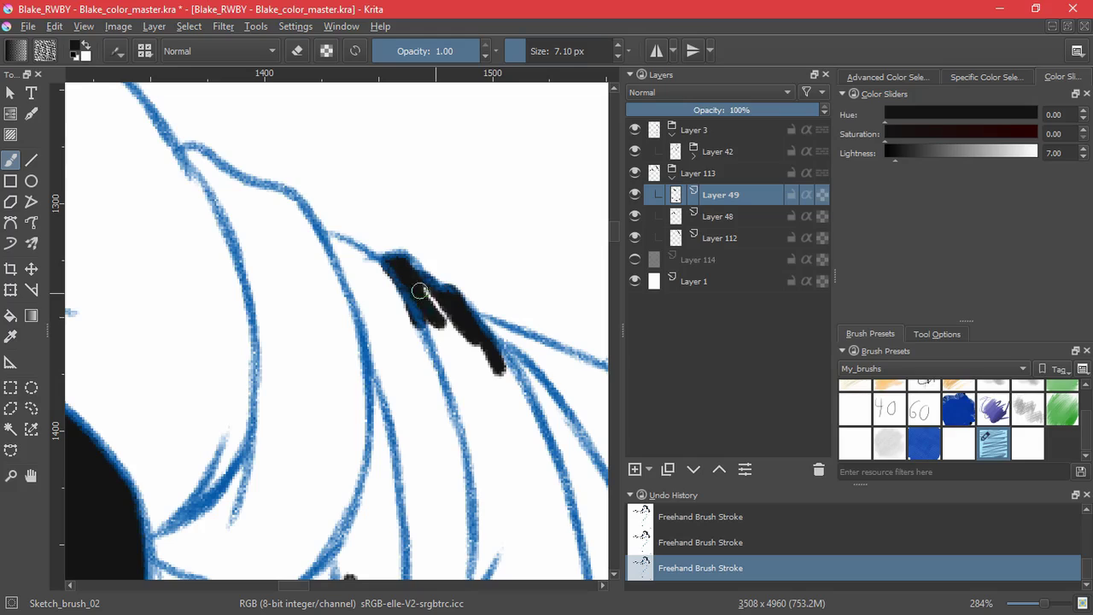
pyautogui.moveTo(333, 241)
pyautogui.mouseDown()
pyautogui.moveTo(385, 286)
pyautogui.moveTo(361, 236)
pyautogui.mouseUp()
pyautogui.scroll(-2, 317, 355)
pyautogui.moveTo(407, 446); pyautogui.dragTo(293, 252)
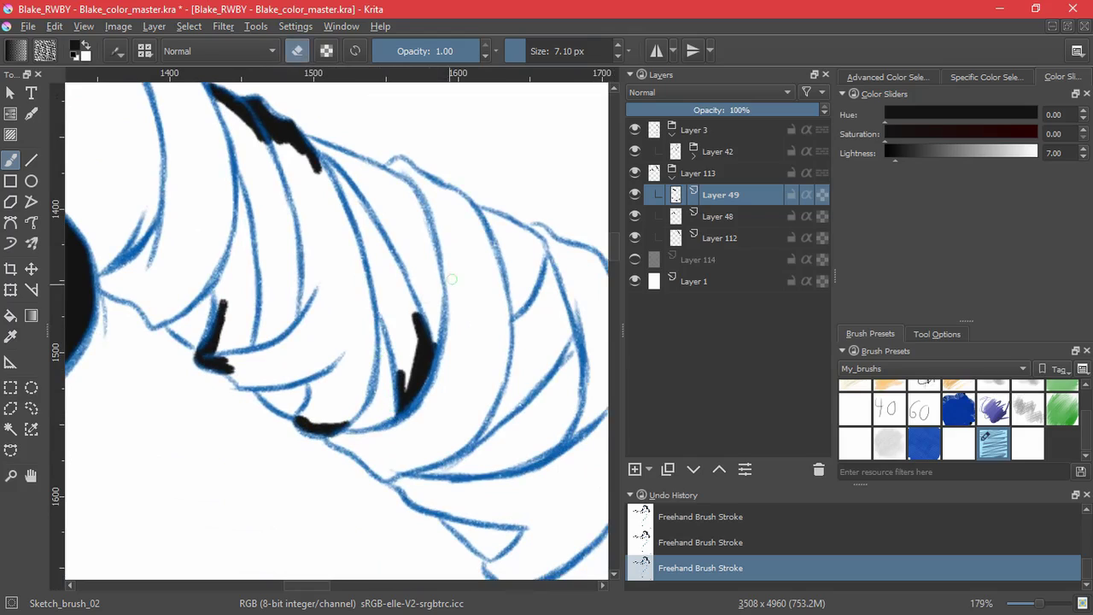
# - Turn off erasing and flood fill the wrap bands nearest the wrist near-black
pyautogui.click(10, 319)
pyautogui.click(296, 301)
pyautogui.hotkey('ctrl', 'z')
pyautogui.press('e')
pyautogui.click(282, 342)
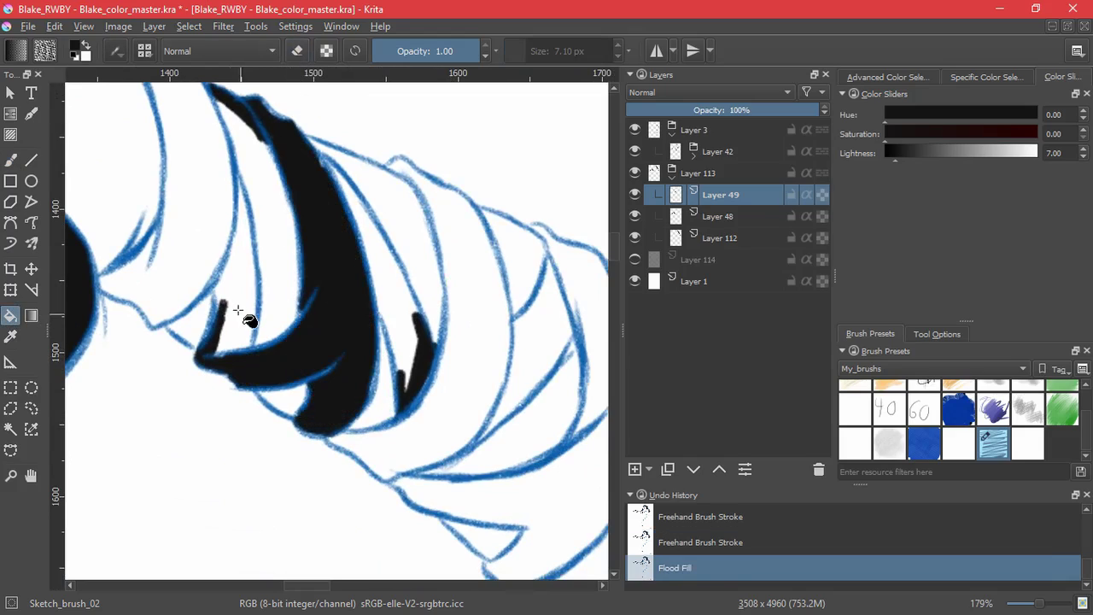
pyautogui.click(239, 313)
pyautogui.click(185, 288)
# - Flood fill the wrap bands along the middle of the forearm near-black, and undo the last fill
pyautogui.click(390, 295)
pyautogui.click(480, 342)
pyautogui.click(541, 338)
pyautogui.click(585, 315)
pyautogui.moveTo(527, 495); pyautogui.dragTo(360, 438)
pyautogui.hotkey('ctrl', 'z')
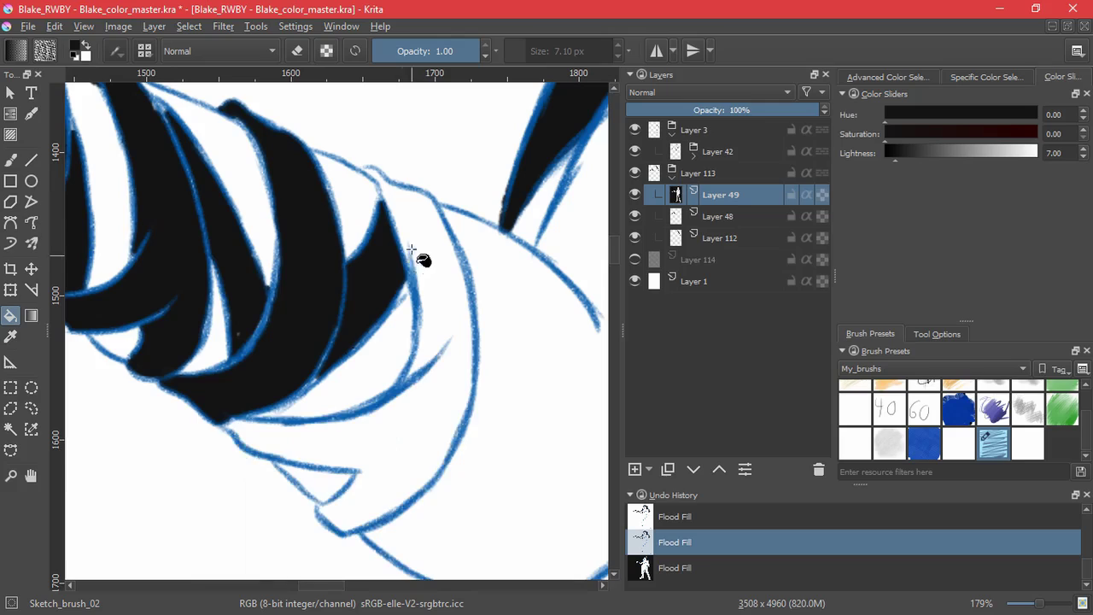
# - Close the gaps in the wrap band nearest the elbow with brush strokes and flood fill it near-black
pyautogui.click(11, 160)
pyautogui.scroll(3, 416, 102)
pyautogui.moveTo(353, 303)
pyautogui.mouseDown()
pyautogui.moveTo(347, 260)
pyautogui.moveTo(303, 239)
pyautogui.mouseUp()
pyautogui.scroll(-3, 418, 370)
pyautogui.moveTo(410, 452); pyautogui.dragTo(396, 315)
pyautogui.click(10, 316)
pyautogui.click(394, 428)
# - Brush over the remaining specks and light edges inside the filled forearm wrap bands
pyautogui.click(10, 161)
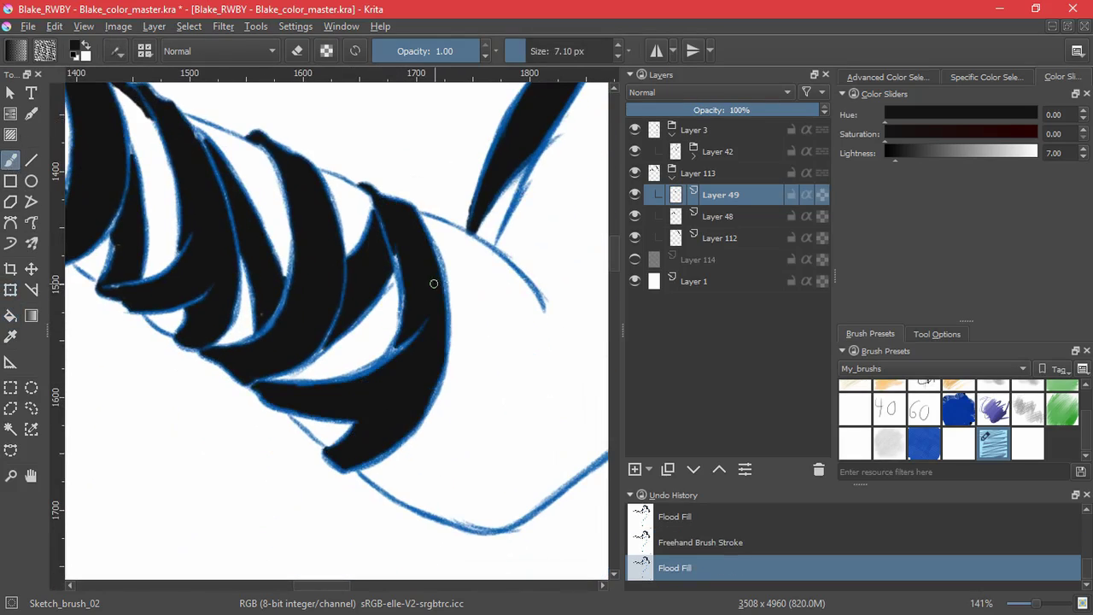
pyautogui.scroll(3, 423, 266)
pyautogui.moveTo(347, 239)
pyautogui.mouseDown()
pyautogui.moveTo(368, 366)
pyautogui.moveTo(350, 514)
pyautogui.mouseUp()
pyautogui.moveTo(378, 474); pyautogui.dragTo(487, 262)
pyautogui.moveTo(460, 302)
pyautogui.mouseDown()
pyautogui.moveTo(256, 418)
pyautogui.moveTo(418, 334)
pyautogui.mouseUp()
pyautogui.moveTo(214, 376); pyautogui.dragTo(457, 421)
pyautogui.moveTo(479, 326); pyautogui.dragTo(400, 394)
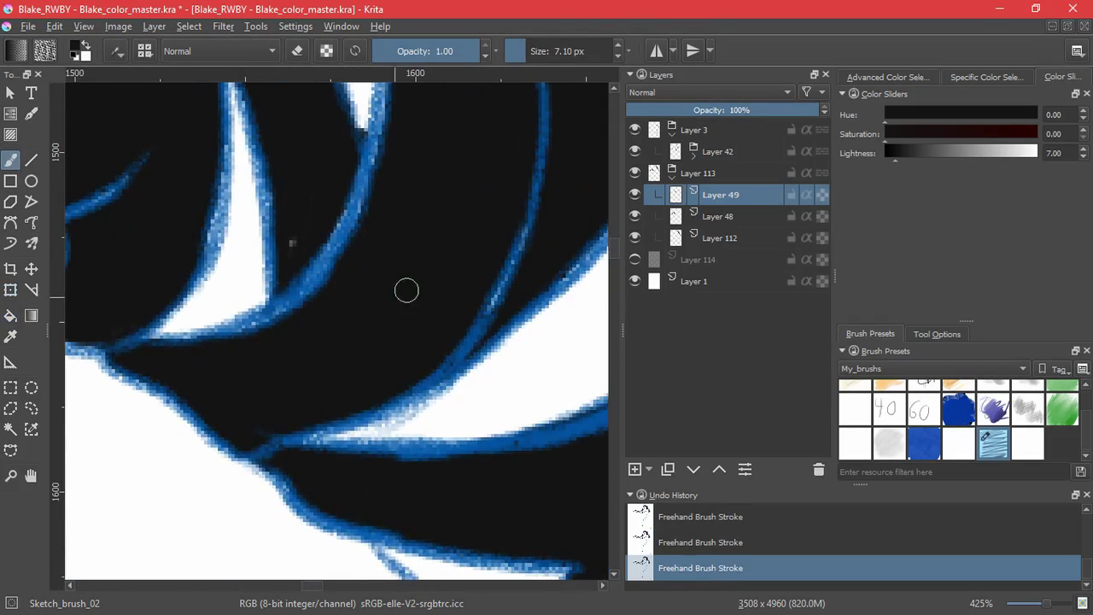
# - Paint near-black over the light specks and gaps in the filled bands from the wrist up to the elbow
pyautogui.moveTo(525, 273); pyautogui.dragTo(301, 402)
pyautogui.moveTo(351, 396); pyautogui.dragTo(386, 351)
pyautogui.moveTo(451, 185); pyautogui.dragTo(390, 445)
pyautogui.moveTo(373, 333); pyautogui.dragTo(355, 291)
pyautogui.moveTo(351, 449); pyautogui.dragTo(632, 248)
pyautogui.moveTo(370, 333)
pyautogui.mouseDown()
pyautogui.moveTo(303, 470)
pyautogui.moveTo(239, 509)
pyautogui.mouseUp()
pyautogui.moveTo(390, 205); pyautogui.dragTo(382, 309)
pyautogui.moveTo(234, 497); pyautogui.dragTo(373, 481)
pyautogui.moveTo(351, 334); pyautogui.dragTo(342, 436)
pyautogui.moveTo(235, 377); pyautogui.dragTo(237, 445)
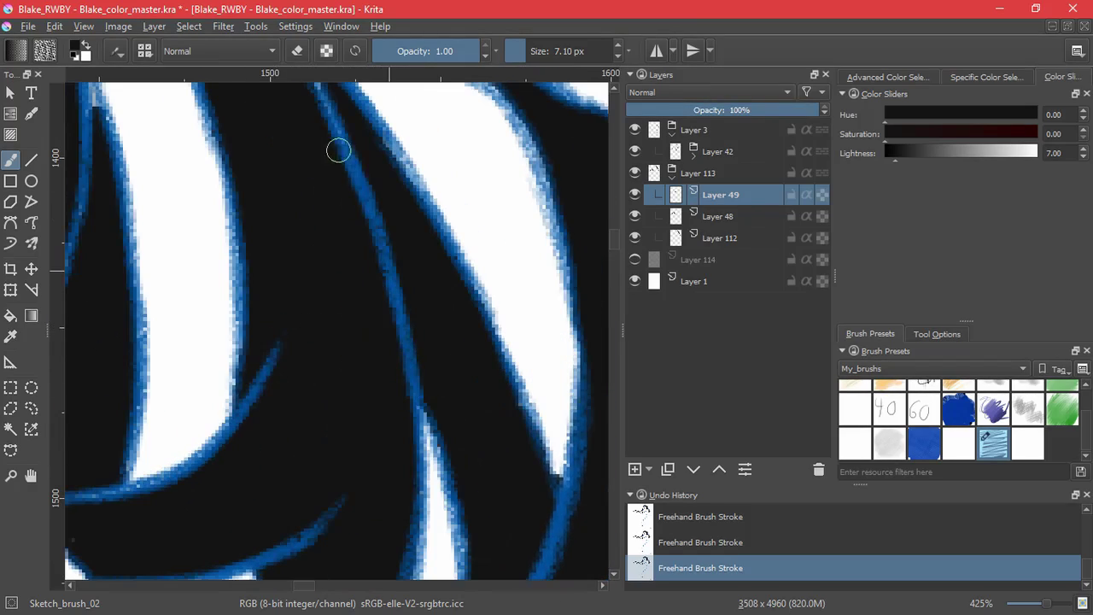
pyautogui.moveTo(338, 150); pyautogui.dragTo(312, 292)
pyautogui.moveTo(283, 333); pyautogui.dragTo(287, 409)
pyautogui.moveTo(289, 359); pyautogui.dragTo(376, 348)
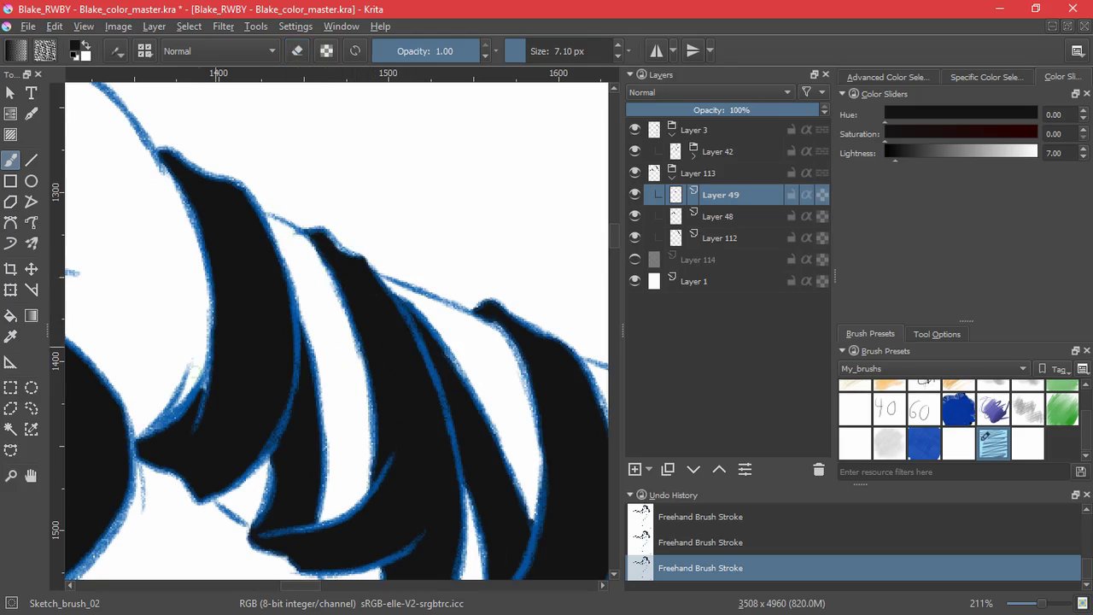
pyautogui.moveTo(332, 386); pyautogui.dragTo(329, 530)
pyautogui.moveTo(470, 432); pyautogui.dragTo(193, 271)
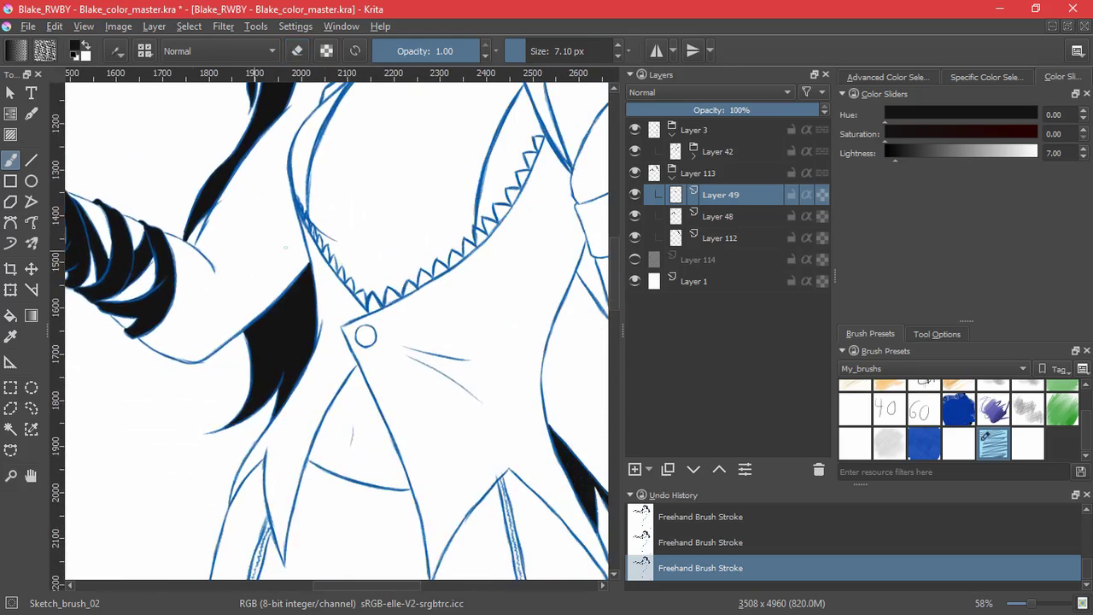
# - Add a new layer and flood fill both shoulder straps of the top near-black
pyautogui.moveTo(365, 336)
pyautogui.mouseDown()
pyautogui.moveTo(447, 251)
pyautogui.moveTo(424, 394)
pyautogui.mouseUp()
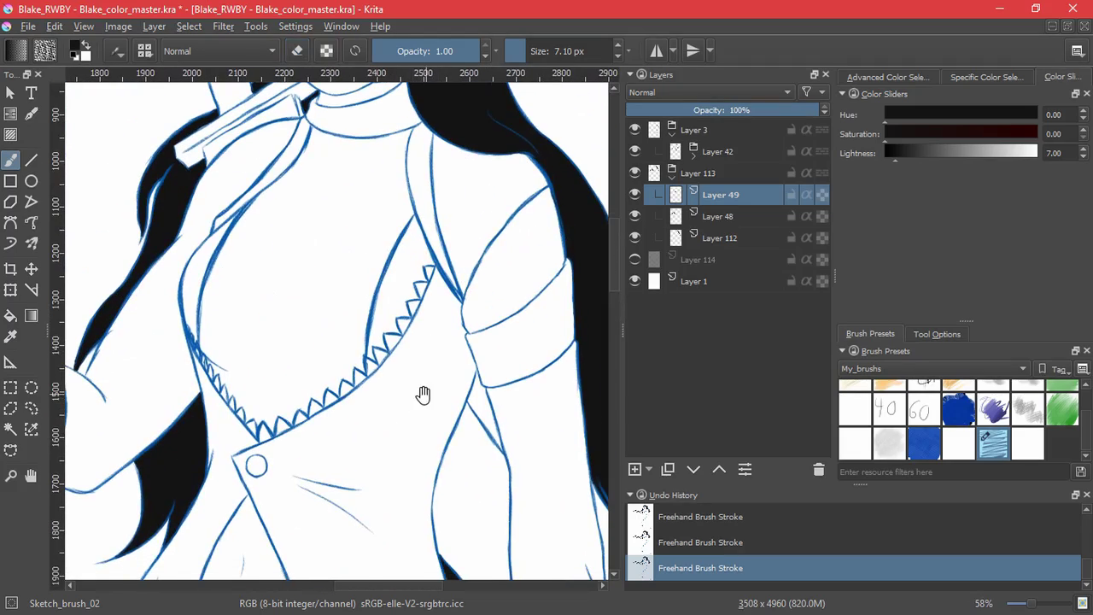
pyautogui.press('f')
pyautogui.click(635, 469)
pyautogui.click(427, 196)
pyautogui.click(260, 173)
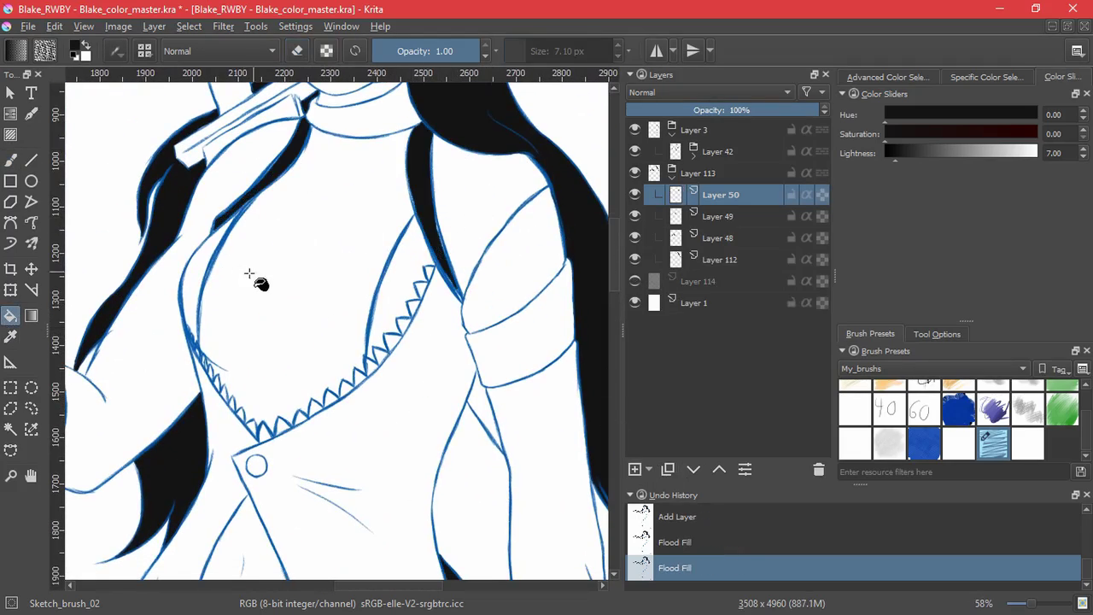
# - Brush near-black into the pointed tip and along the edges of the strap beside the hair
pyautogui.press('b')
pyautogui.moveTo(462, 248); pyautogui.dragTo(462, 103)
pyautogui.moveTo(437, 413); pyautogui.dragTo(453, 436)
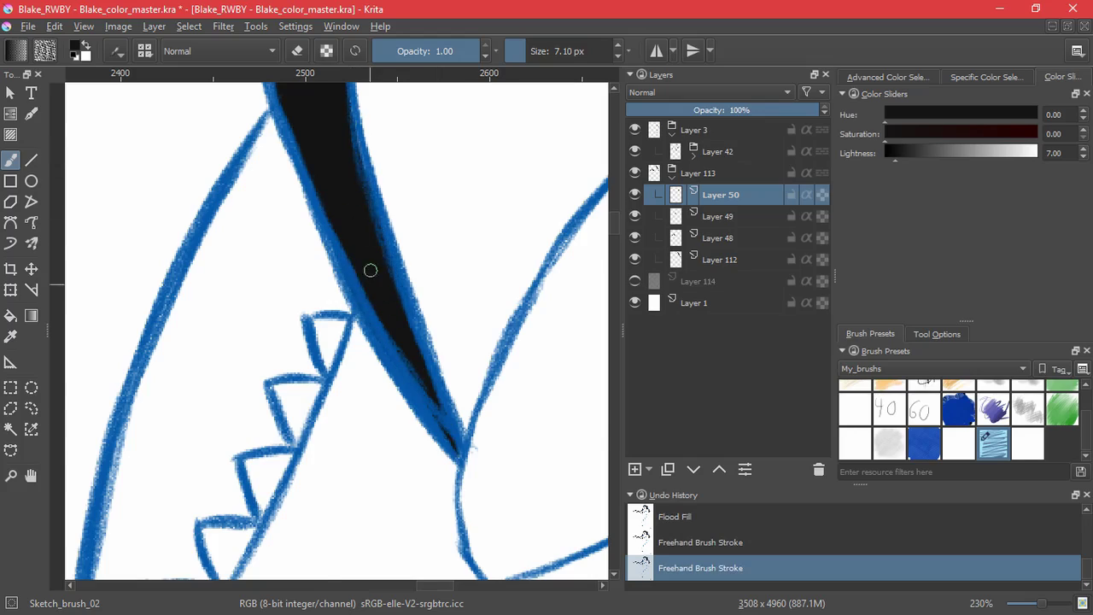
pyautogui.moveTo(370, 269); pyautogui.dragTo(420, 443)
pyautogui.moveTo(321, 252); pyautogui.dragTo(298, 163)
pyautogui.moveTo(411, 357); pyautogui.dragTo(400, 256)
pyautogui.moveTo(371, 258); pyautogui.dragTo(420, 453)
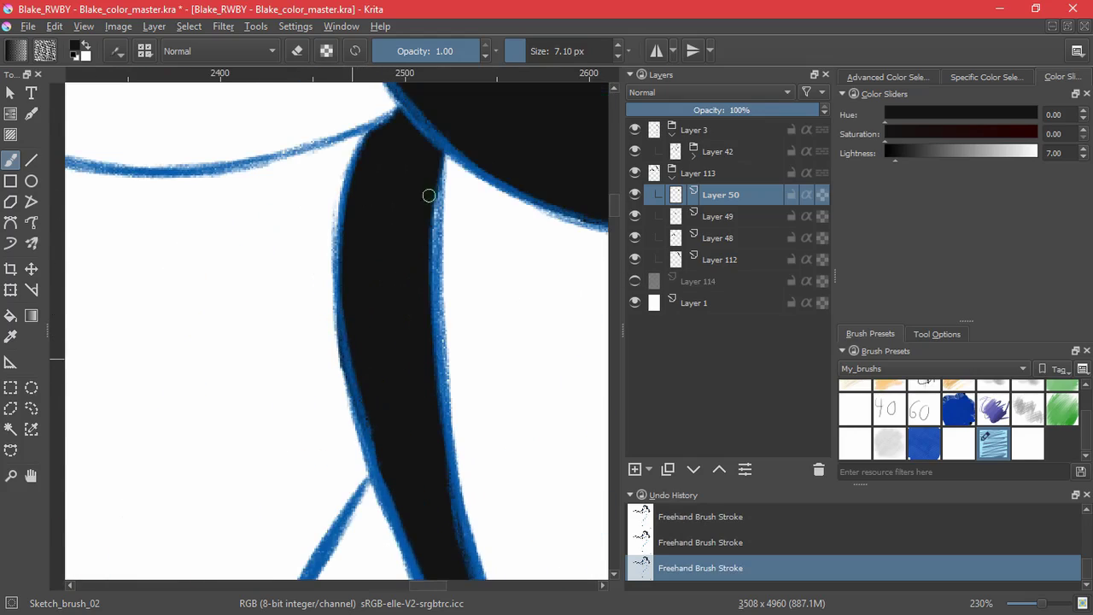
pyautogui.moveTo(394, 192); pyautogui.dragTo(429, 236)
# - Brush near-black along the unfilled edges of the other strap, beside the weapon
pyautogui.moveTo(340, 411); pyautogui.dragTo(293, 392)
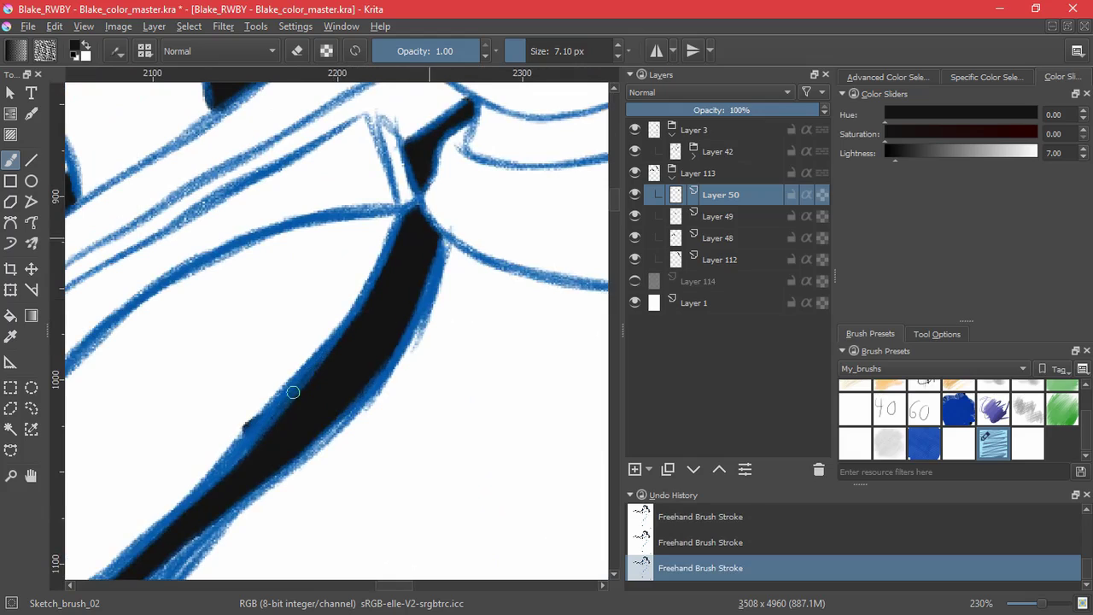
pyautogui.moveTo(275, 451); pyautogui.dragTo(322, 378)
pyautogui.moveTo(227, 472); pyautogui.dragTo(336, 349)
pyautogui.moveTo(450, 376)
pyautogui.mouseDown()
pyautogui.moveTo(427, 481)
pyautogui.moveTo(265, 331)
pyautogui.mouseUp()
# - Add a new layer and flood fill both parts of the vest near-black
pyautogui.press('Insert')
pyautogui.moveTo(456, 459)
pyautogui.mouseDown()
pyautogui.moveTo(473, 203)
pyautogui.moveTo(460, 175)
pyautogui.mouseUp()
pyautogui.click(9, 320)
pyautogui.click(329, 307)
pyautogui.click(234, 288)
# - Enlarge the brush to 16.19 px and paint over light specks in the vest around the button and side seam
pyautogui.press('b')
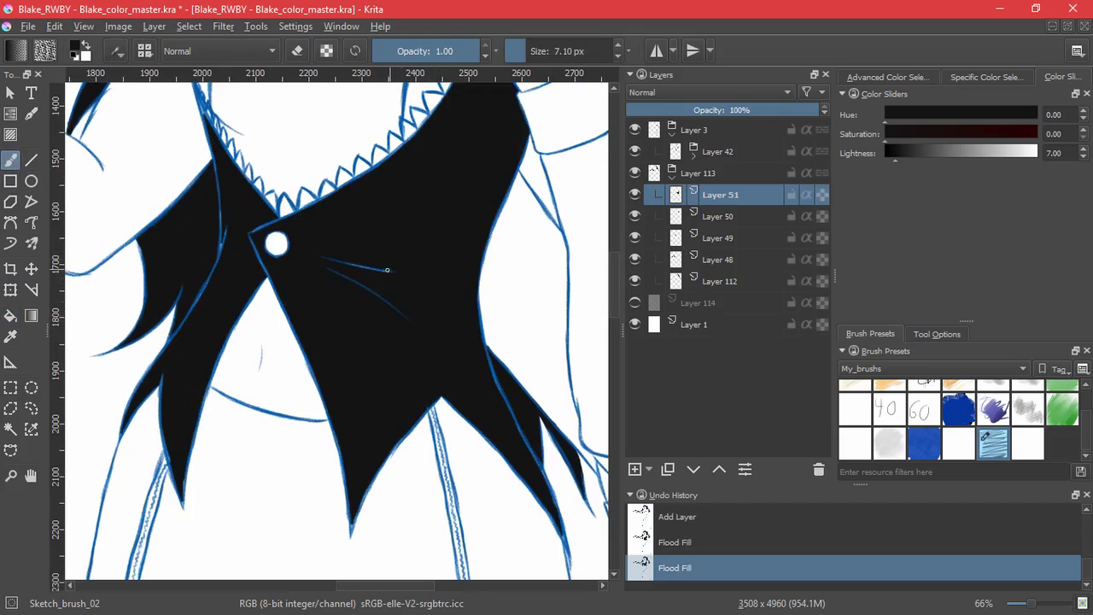
pyautogui.moveTo(246, 261)
pyautogui.mouseDown()
pyautogui.moveTo(313, 154)
pyautogui.moveTo(302, 349)
pyautogui.moveTo(264, 321)
pyautogui.mouseUp()
pyautogui.moveTo(257, 340); pyautogui.dragTo(337, 312)
pyautogui.moveTo(250, 390)
pyautogui.mouseDown()
pyautogui.moveTo(293, 480)
pyautogui.moveTo(325, 389)
pyautogui.mouseUp()
pyautogui.moveTo(287, 389); pyautogui.dragTo(316, 472)
pyautogui.hotkey('ctrl', 'z')
pyautogui.moveTo(140, 257); pyautogui.dragTo(263, 421)
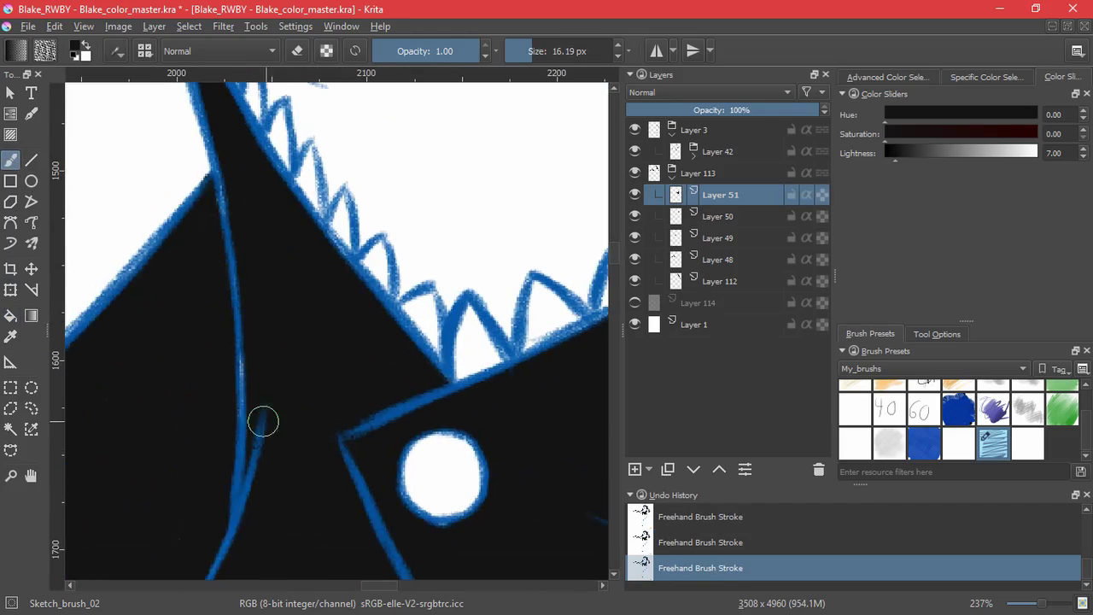
pyautogui.moveTo(244, 285); pyautogui.dragTo(275, 397)
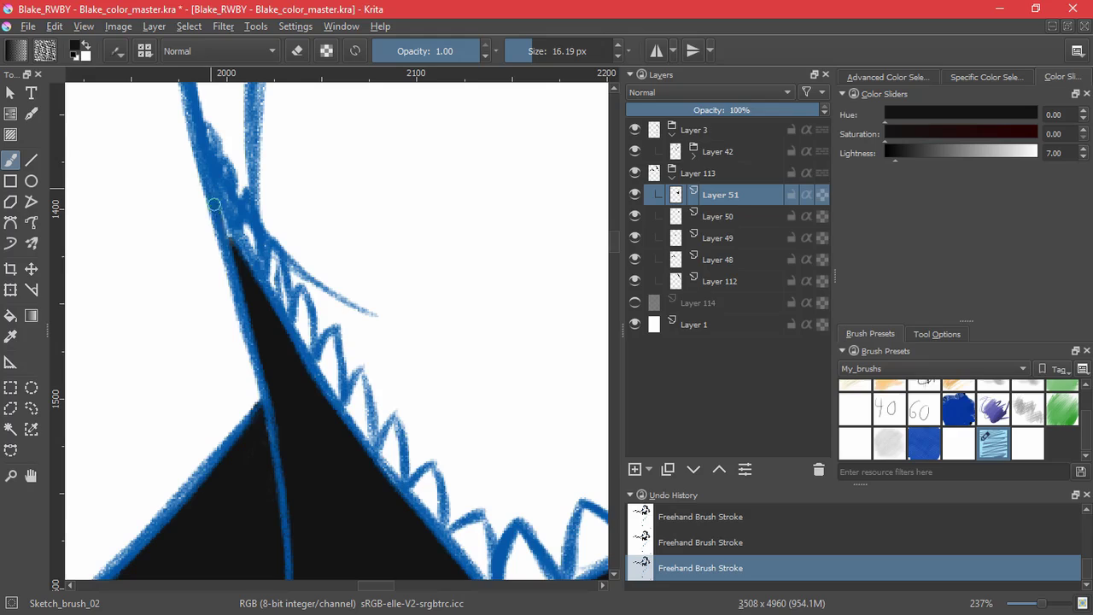
pyautogui.moveTo(329, 472); pyautogui.dragTo(317, 195)
# - Brush near-black into the pointed coattails and along the lower side edge of the vest
pyautogui.scroll(-6, 317, 195)
pyautogui.moveTo(318, 360); pyautogui.dragTo(353, 244)
pyautogui.moveTo(506, 343)
pyautogui.mouseDown()
pyautogui.moveTo(237, 381)
pyautogui.moveTo(191, 254)
pyautogui.mouseUp()
pyautogui.scroll(5, 401, 375)
pyautogui.moveTo(408, 394); pyautogui.dragTo(420, 441)
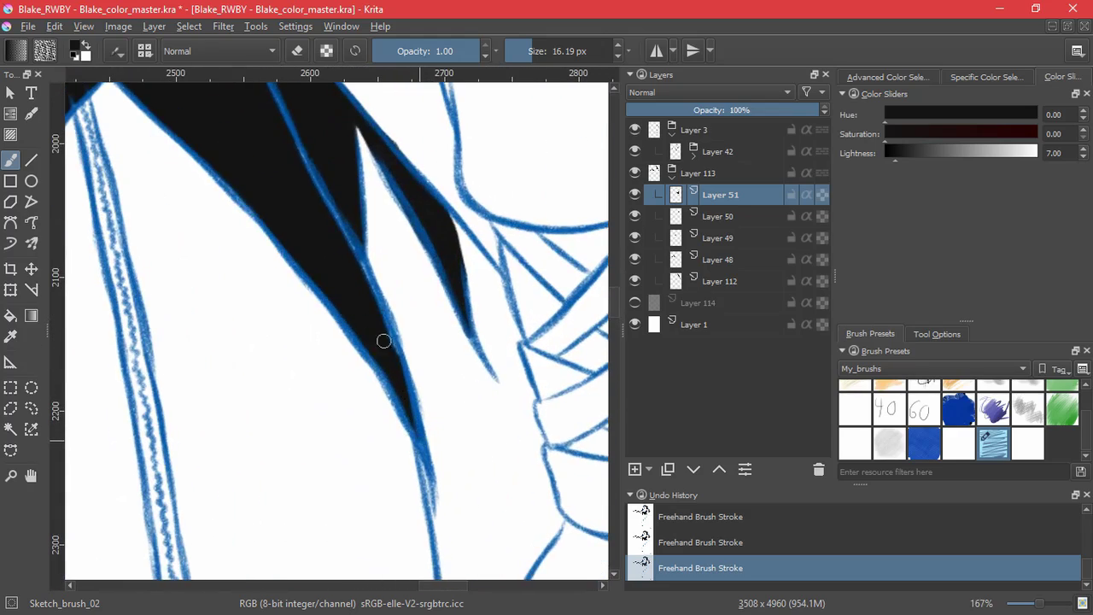
pyautogui.moveTo(275, 130); pyautogui.dragTo(343, 331)
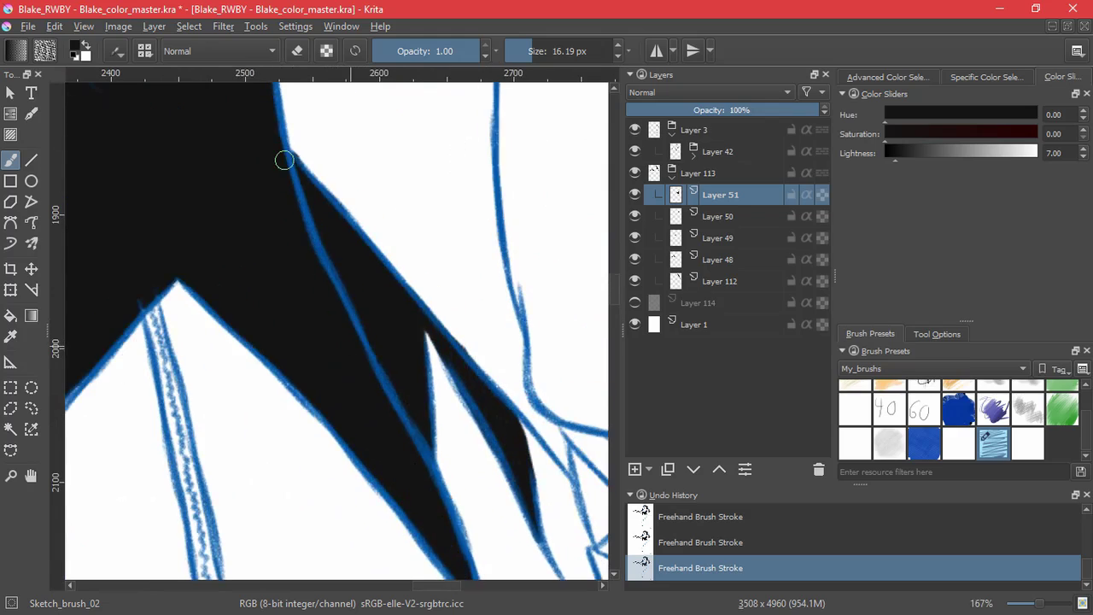
pyautogui.moveTo(253, 321); pyautogui.dragTo(426, 364)
pyautogui.moveTo(247, 111)
pyautogui.mouseDown()
pyautogui.moveTo(398, 315)
pyautogui.moveTo(427, 547)
pyautogui.mouseUp()
# - Add a new layer and paint the zigzag lace trim along the vest's longer neckline edge near-black
pyautogui.scroll(8, 401, 282)
pyautogui.click(634, 468)
pyautogui.scroll(4, 305, 359)
pyautogui.moveTo(301, 354)
pyautogui.mouseDown()
pyautogui.moveTo(288, 437)
pyautogui.moveTo(306, 343)
pyautogui.mouseUp()
pyautogui.moveTo(308, 343); pyautogui.dragTo(345, 414)
pyautogui.moveTo(396, 355)
pyautogui.mouseDown()
pyautogui.moveTo(389, 391)
pyautogui.moveTo(395, 317)
pyautogui.mouseUp()
pyautogui.moveTo(398, 314)
pyautogui.mouseDown()
pyautogui.moveTo(461, 359)
pyautogui.moveTo(421, 329)
pyautogui.mouseUp()
pyautogui.moveTo(514, 276)
pyautogui.mouseDown()
pyautogui.moveTo(492, 344)
pyautogui.moveTo(517, 275)
pyautogui.mouseUp()
pyautogui.moveTo(572, 280)
pyautogui.mouseDown()
pyautogui.moveTo(442, 414)
pyautogui.moveTo(503, 367)
pyautogui.moveTo(522, 382)
pyautogui.mouseUp()
pyautogui.moveTo(544, 371)
pyautogui.mouseDown()
pyautogui.moveTo(407, 447)
pyautogui.moveTo(416, 360)
pyautogui.moveTo(466, 403)
pyautogui.mouseUp()
pyautogui.moveTo(501, 338); pyautogui.dragTo(388, 421)
pyautogui.moveTo(376, 463)
pyautogui.mouseDown()
pyautogui.moveTo(402, 385)
pyautogui.moveTo(444, 409)
pyautogui.mouseUp()
pyautogui.moveTo(480, 351); pyautogui.dragTo(421, 407)
pyautogui.moveTo(400, 461)
pyautogui.mouseDown()
pyautogui.moveTo(407, 419)
pyautogui.moveTo(466, 412)
pyautogui.mouseUp()
pyautogui.moveTo(515, 354); pyautogui.dragTo(454, 412)
pyautogui.moveTo(417, 460)
pyautogui.mouseDown()
pyautogui.moveTo(408, 379)
pyautogui.moveTo(469, 410)
pyautogui.mouseUp()
pyautogui.moveTo(494, 361); pyautogui.dragTo(423, 452)
pyautogui.moveTo(415, 485)
pyautogui.mouseDown()
pyautogui.moveTo(407, 453)
pyautogui.moveTo(459, 437)
pyautogui.mouseUp()
pyautogui.moveTo(480, 404)
pyautogui.mouseDown()
pyautogui.moveTo(427, 479)
pyautogui.moveTo(410, 434)
pyautogui.moveTo(476, 402)
pyautogui.moveTo(427, 458)
pyautogui.moveTo(479, 386)
pyautogui.moveTo(432, 399)
pyautogui.mouseUp()
pyautogui.moveTo(483, 366)
pyautogui.mouseDown()
pyautogui.moveTo(437, 461)
pyautogui.moveTo(420, 390)
pyautogui.moveTo(482, 384)
pyautogui.mouseUp()
pyautogui.moveTo(427, 393); pyautogui.dragTo(442, 453)
pyautogui.moveTo(496, 350)
pyautogui.mouseDown()
pyautogui.moveTo(464, 289)
pyautogui.moveTo(528, 280)
pyautogui.moveTo(481, 436)
pyautogui.mouseUp()
pyautogui.moveTo(489, 413)
pyautogui.mouseDown()
pyautogui.moveTo(481, 372)
pyautogui.moveTo(519, 336)
pyautogui.moveTo(367, 546)
pyautogui.mouseUp()
# - Continue painting the zigzag lace trim near-black along the shorter neckline edge
pyautogui.moveTo(355, 555); pyautogui.dragTo(587, 320)
pyautogui.scroll(5, 588, 320)
pyautogui.moveTo(444, 439)
pyautogui.mouseDown()
pyautogui.moveTo(361, 304)
pyautogui.moveTo(308, 242)
pyautogui.moveTo(301, 260)
pyautogui.mouseUp()
pyautogui.moveTo(254, 190); pyautogui.dragTo(276, 235)
pyautogui.moveTo(239, 165)
pyautogui.mouseDown()
pyautogui.moveTo(275, 334)
pyautogui.moveTo(258, 282)
pyautogui.mouseUp()
pyautogui.moveTo(226, 219); pyautogui.dragTo(229, 266)
pyautogui.moveTo(183, 167); pyautogui.dragTo(189, 210)
pyautogui.moveTo(156, 132); pyautogui.dragTo(213, 276)
pyautogui.moveTo(213, 286); pyautogui.dragTo(207, 266)
# - Add a new layer and flood fill the upper and lower sleeve pieces of the lowered arm near-black
pyautogui.scroll(-10, 269, 166)
pyautogui.moveTo(456, 248); pyautogui.dragTo(379, 286)
pyautogui.scroll(-4, 379, 285)
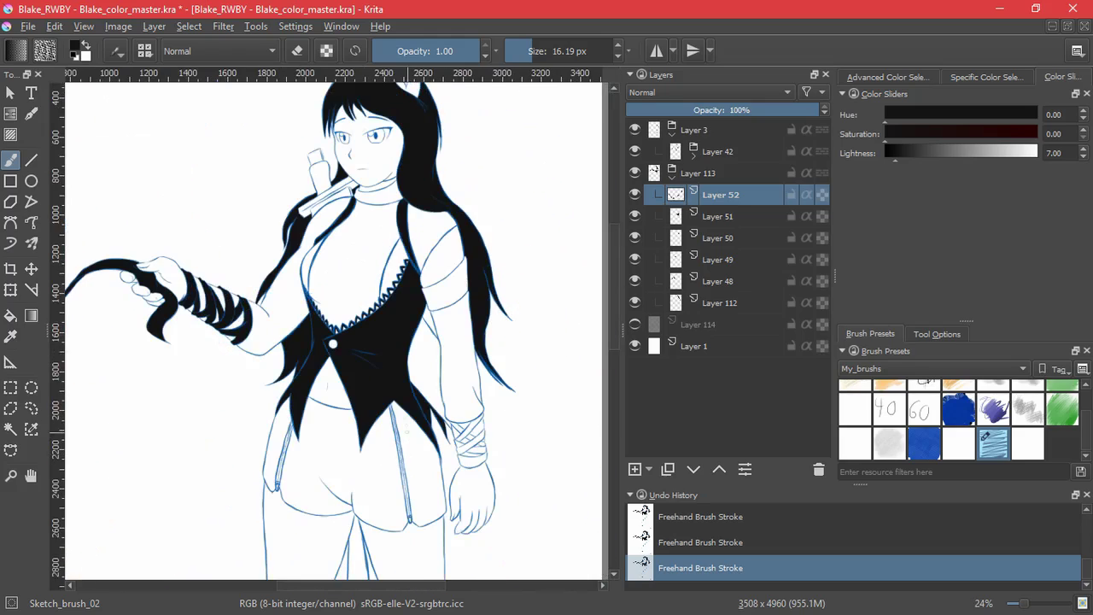
pyautogui.click(634, 469)
pyautogui.click(10, 321)
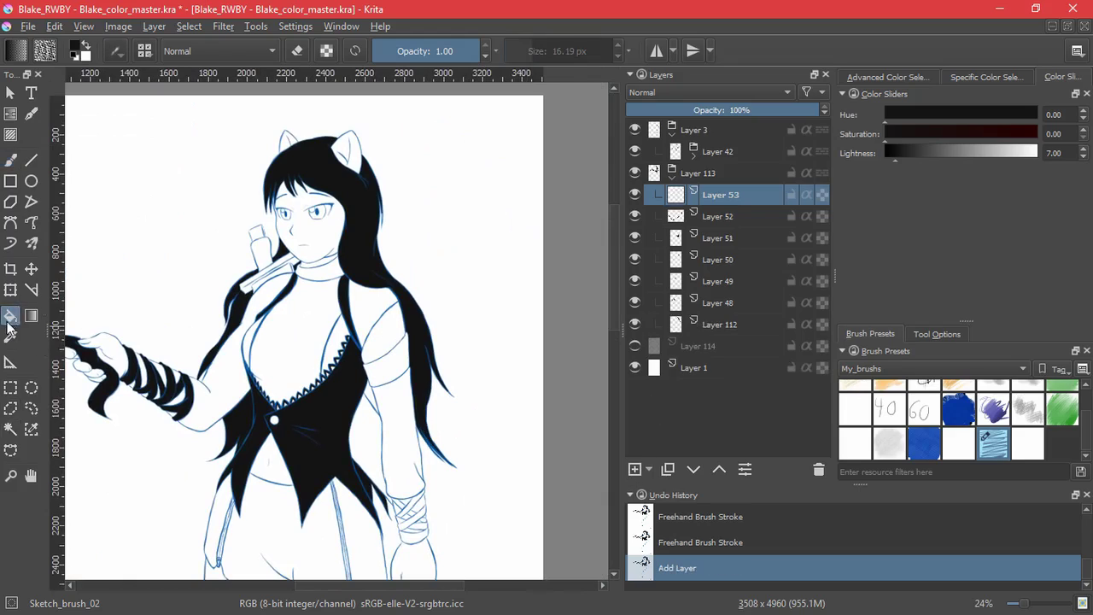
pyautogui.click(398, 412)
pyautogui.click(384, 337)
# - Flood fill the crossing wrist wraps below the sleeve near-black, and undo the last fill
pyautogui.moveTo(413, 524); pyautogui.dragTo(373, 451)
pyautogui.scroll(6, 381, 459)
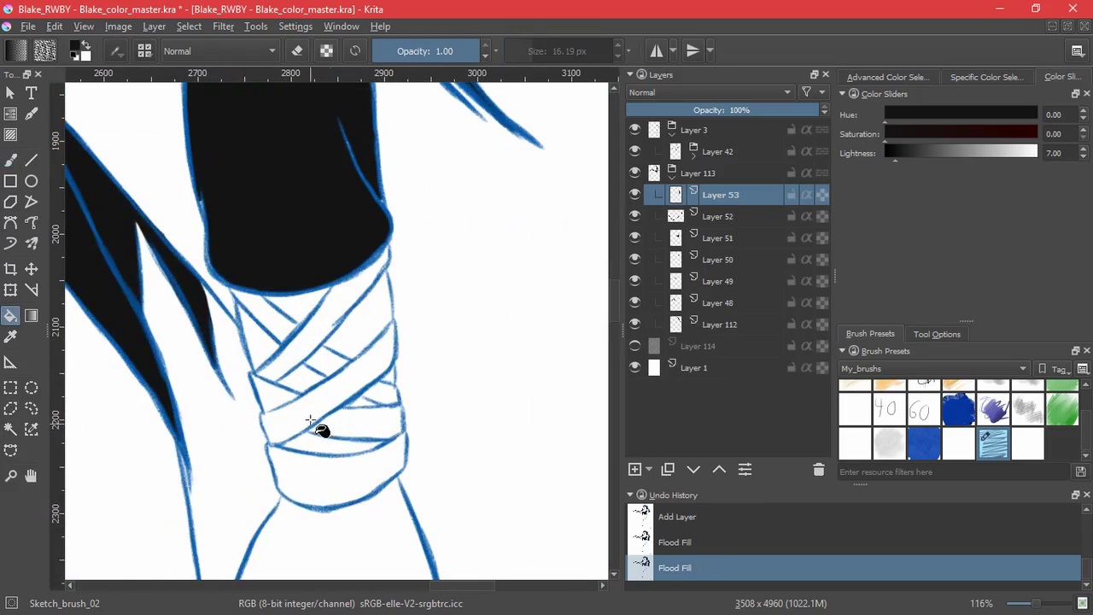
pyautogui.click(329, 474)
pyautogui.click(359, 422)
pyautogui.click(293, 399)
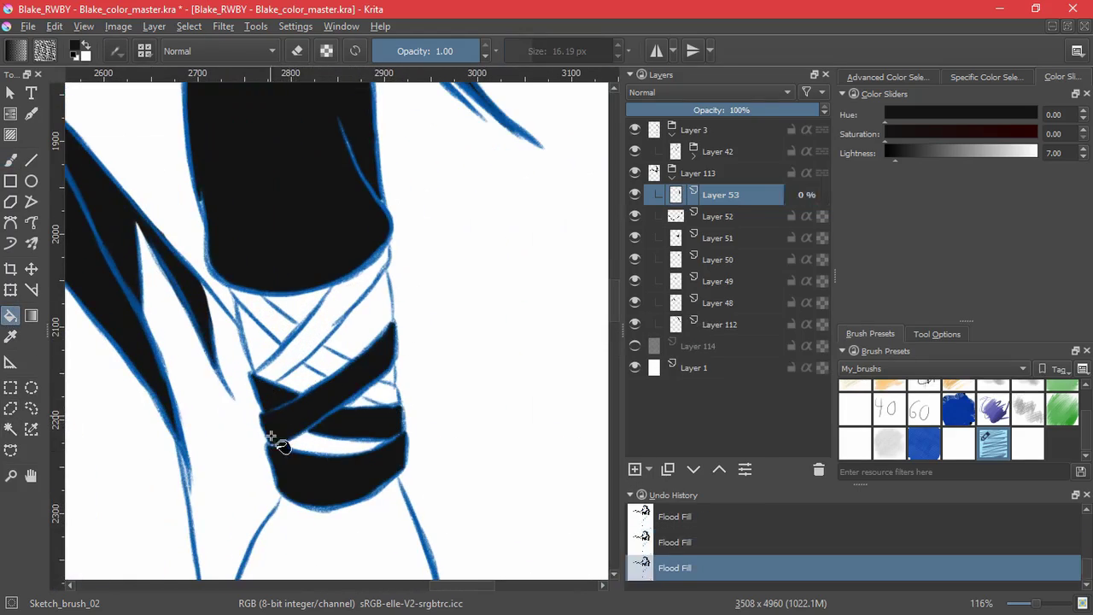
pyautogui.click(304, 329)
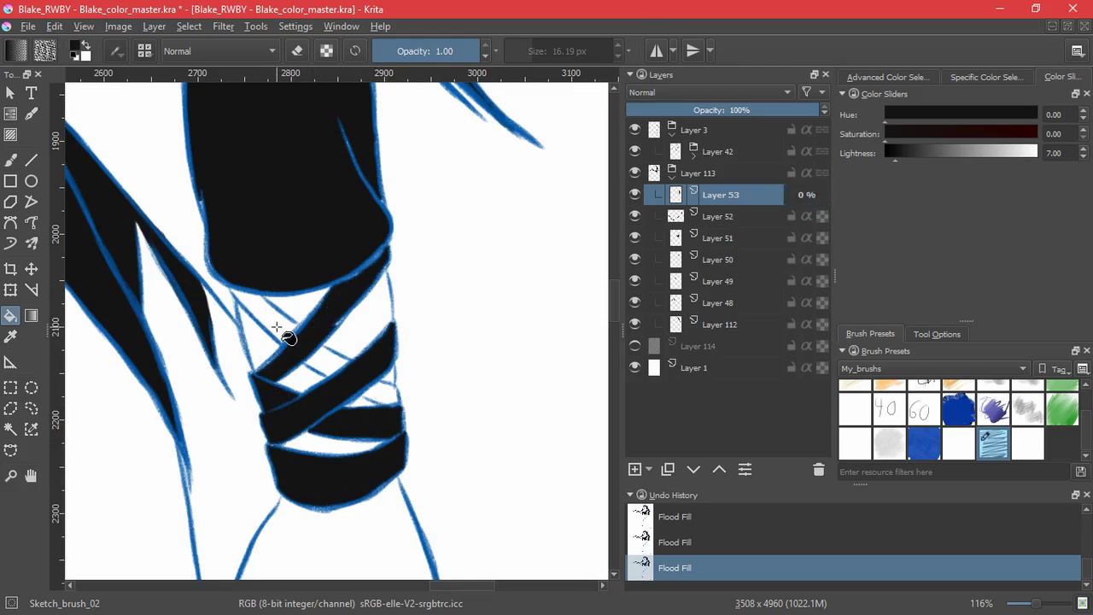
pyautogui.click(277, 327)
pyautogui.click(331, 354)
pyautogui.click(374, 396)
pyautogui.hotkey('ctrl', 'z')
# - Reduce the brush to 5.61 px and paint in the small unfilled wrap piece and the light edges of the wrist wraps
pyautogui.click(11, 161)
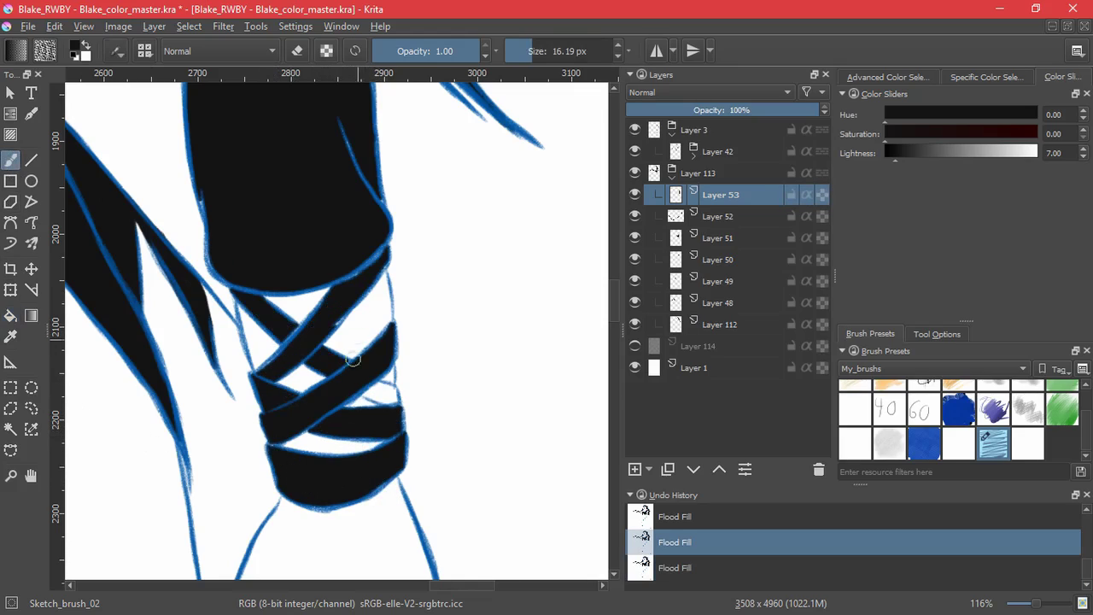
pyautogui.scroll(5, 380, 398)
pyautogui.moveTo(405, 363)
pyautogui.keyDown('shift'); pyautogui.mouseDown()
pyautogui.moveTo(292, 353)
pyautogui.moveTo(444, 324)
pyautogui.moveTo(388, 401)
pyautogui.moveTo(358, 319)
pyautogui.moveTo(306, 367)
pyautogui.moveTo(219, 387)
pyautogui.mouseUp(); pyautogui.keyUp('shift')
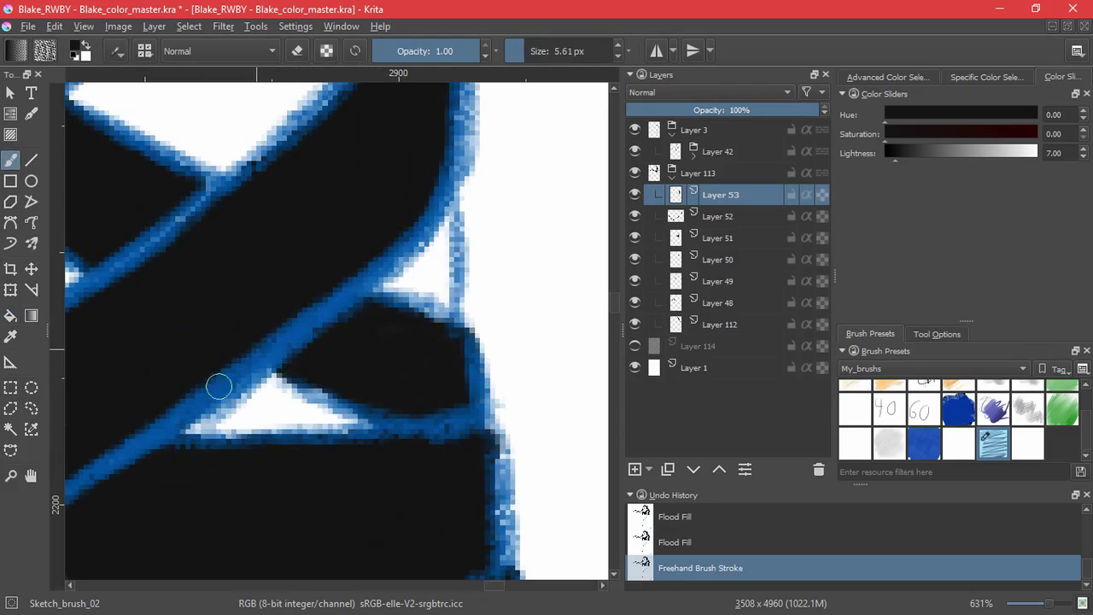
pyautogui.moveTo(219, 202); pyautogui.dragTo(214, 209)
pyautogui.scroll(-2, 205, 285)
pyautogui.moveTo(205, 285)
pyautogui.mouseDown()
pyautogui.moveTo(198, 462)
pyautogui.moveTo(292, 519)
pyautogui.mouseUp()
pyautogui.moveTo(256, 340)
pyautogui.mouseDown()
pyautogui.moveTo(273, 315)
pyautogui.moveTo(263, 338)
pyautogui.mouseUp()
pyautogui.moveTo(265, 337); pyautogui.dragTo(420, 321)
pyautogui.moveTo(247, 411); pyautogui.dragTo(195, 421)
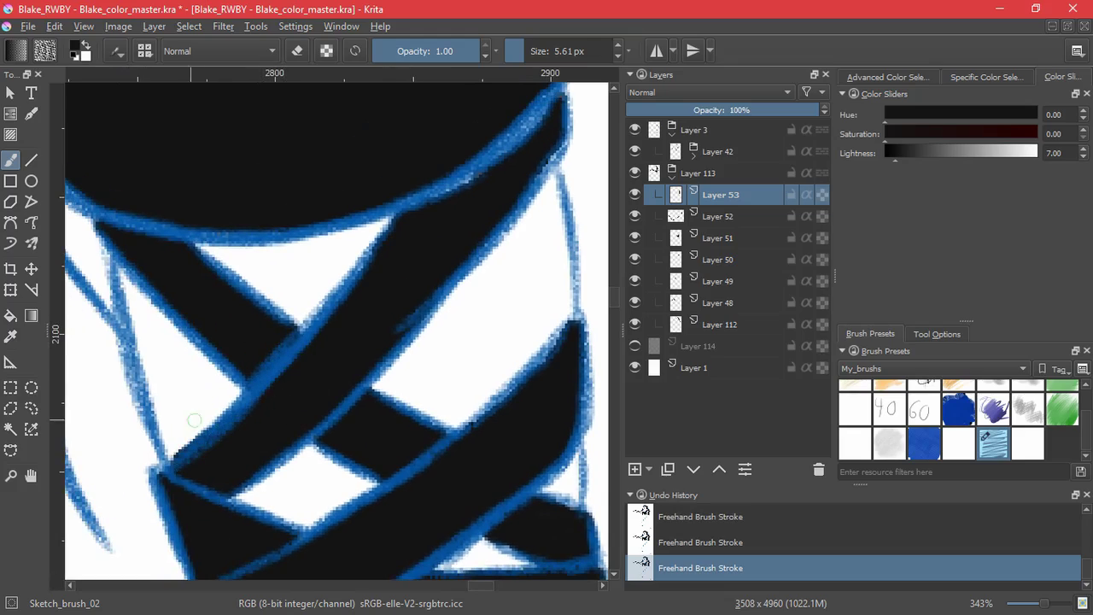
# - Erase stray paint around the wrist wraps and brush over the light edges of the lower sleeve
pyautogui.click(639, 189)
pyautogui.click(640, 190)
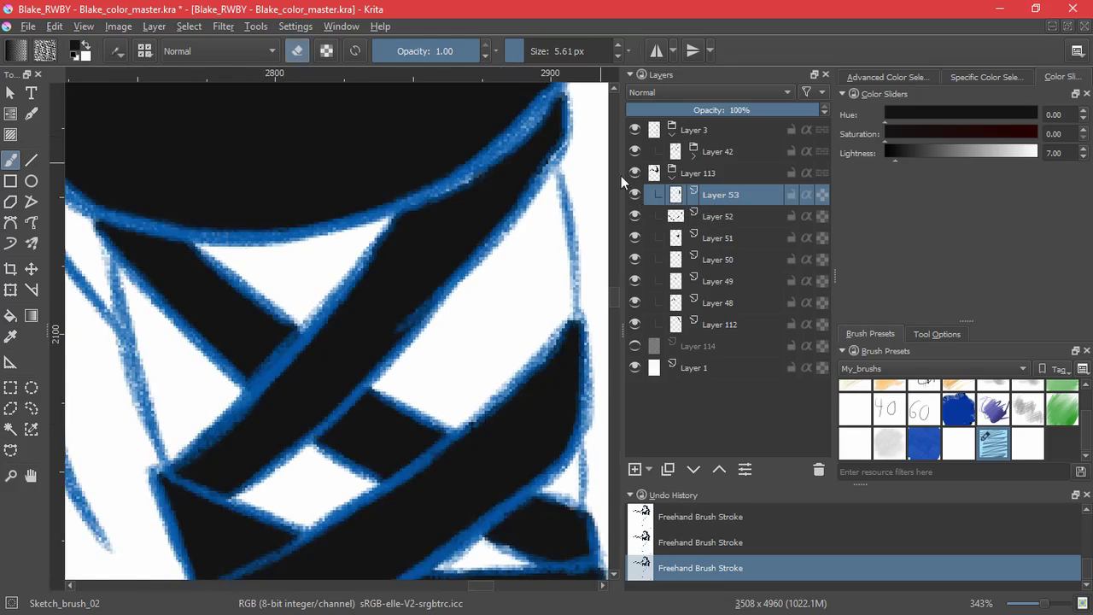
pyautogui.moveTo(421, 181)
pyautogui.mouseDown()
pyautogui.moveTo(426, 155)
pyautogui.moveTo(412, 174)
pyautogui.moveTo(536, 119)
pyautogui.mouseUp()
pyautogui.press('e')
pyautogui.moveTo(409, 250); pyautogui.dragTo(432, 303)
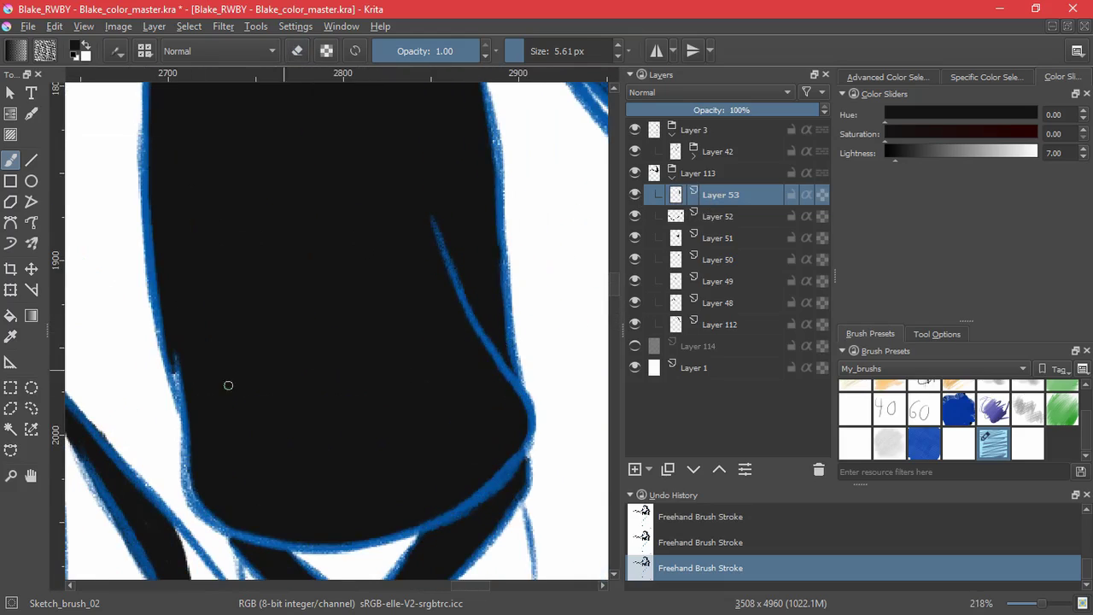
pyautogui.scroll(10, 190, 463)
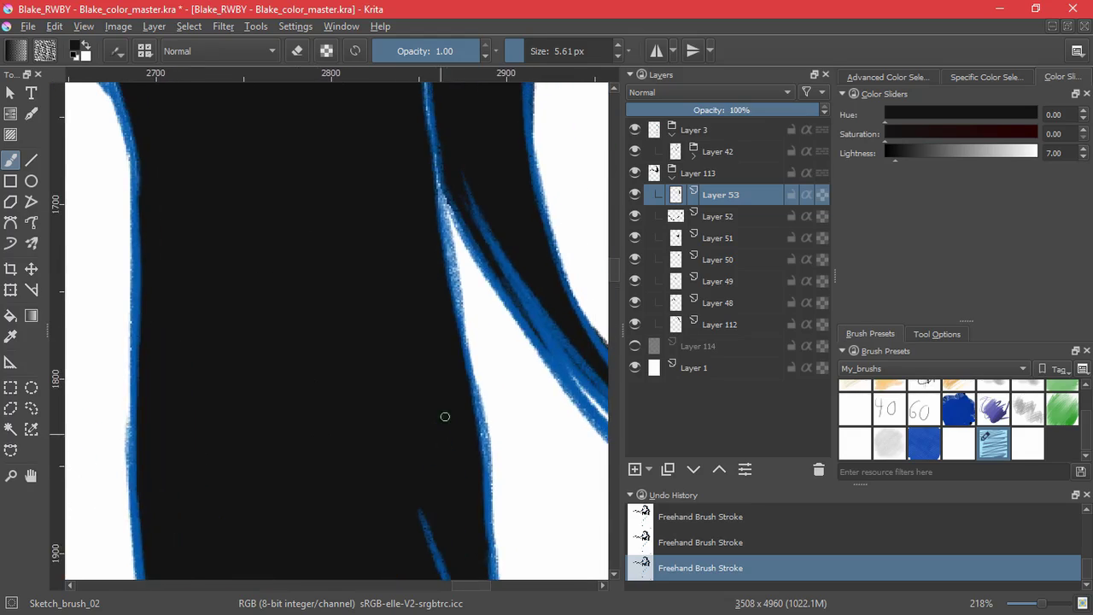
pyautogui.moveTo(272, 377); pyautogui.dragTo(447, 246)
pyautogui.moveTo(397, 360); pyautogui.dragTo(397, 402)
# - On the hair layer, flood fill the gap between the vest and the lowered arm near-black and brush over its leftover specks
pyautogui.click(634, 324)
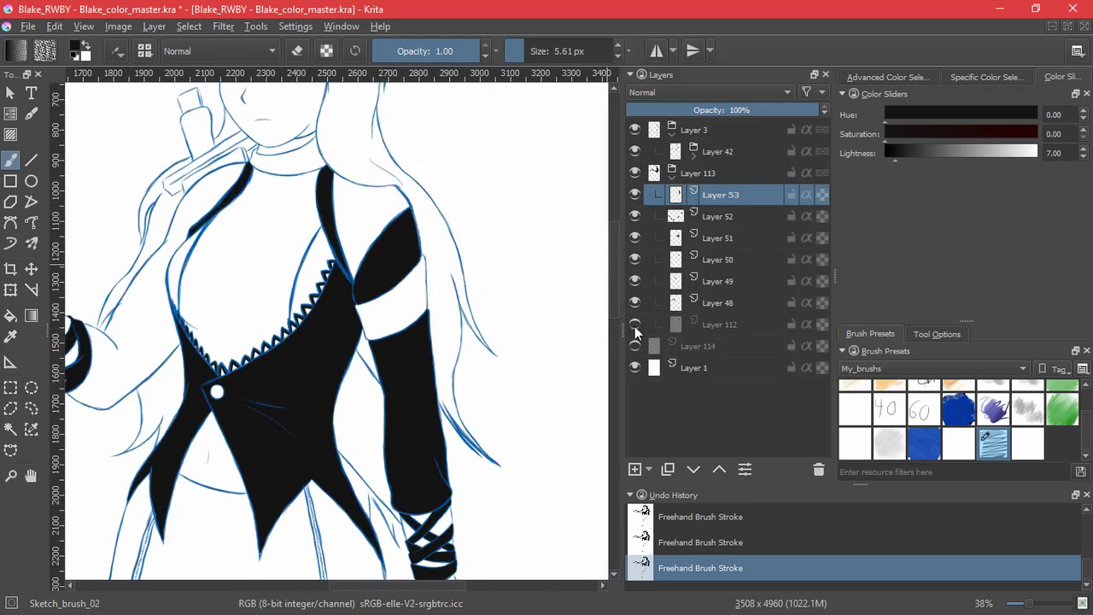
pyautogui.click(634, 324)
pyautogui.click(720, 325)
pyautogui.click(11, 316)
pyautogui.click(368, 355)
pyautogui.press('b')
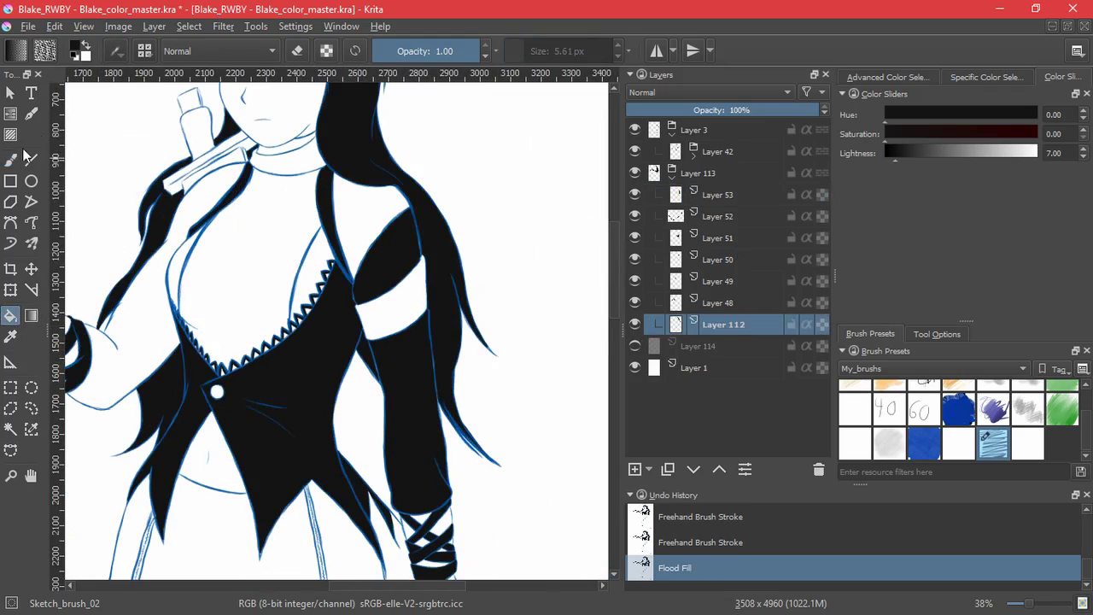
pyautogui.scroll(5, 376, 346)
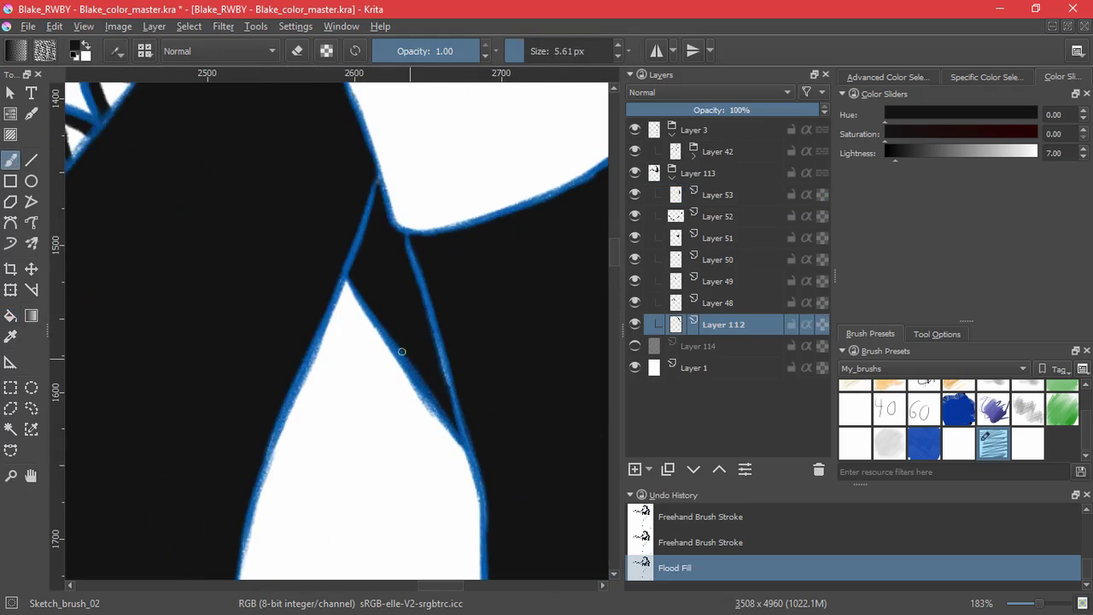
pyautogui.click(378, 183)
pyautogui.scroll(-10, 439, 317)
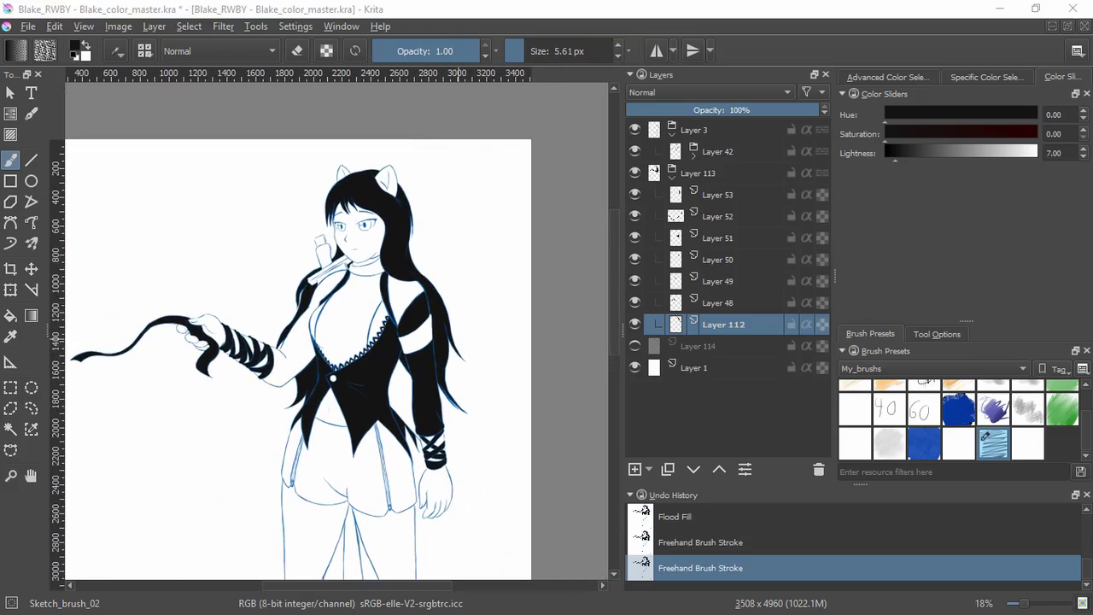
# - Add a new layer above the sleeve layer, flood fill the legs near-black, and undo the last fill
pyautogui.click(11, 315)
pyautogui.moveTo(431, 567); pyautogui.dragTo(440, 332)
pyautogui.click(721, 194)
pyautogui.click(635, 470)
pyautogui.click(404, 280)
pyautogui.click(342, 317)
pyautogui.hotkey('ctrl', 'z')
# - Close the outline gap at the unfilled leg's ankle with the Ink_brush_25_2 brush at 8.01 px and fill the leg near-black
pyautogui.click(11, 161)
pyautogui.scroll(6, 323, 462)
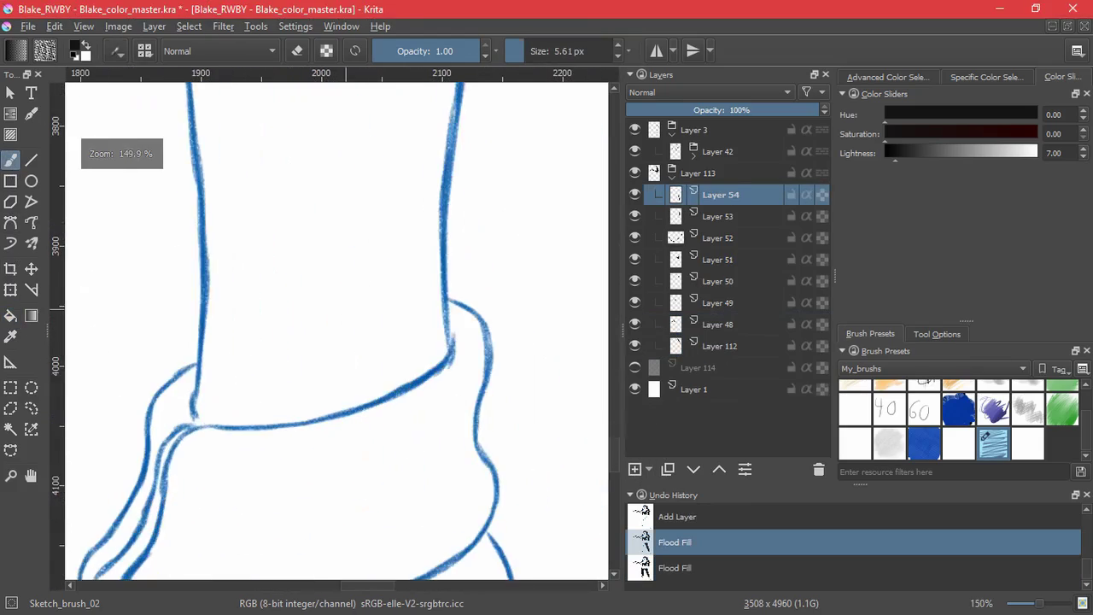
pyautogui.moveTo(197, 416); pyautogui.dragTo(204, 424)
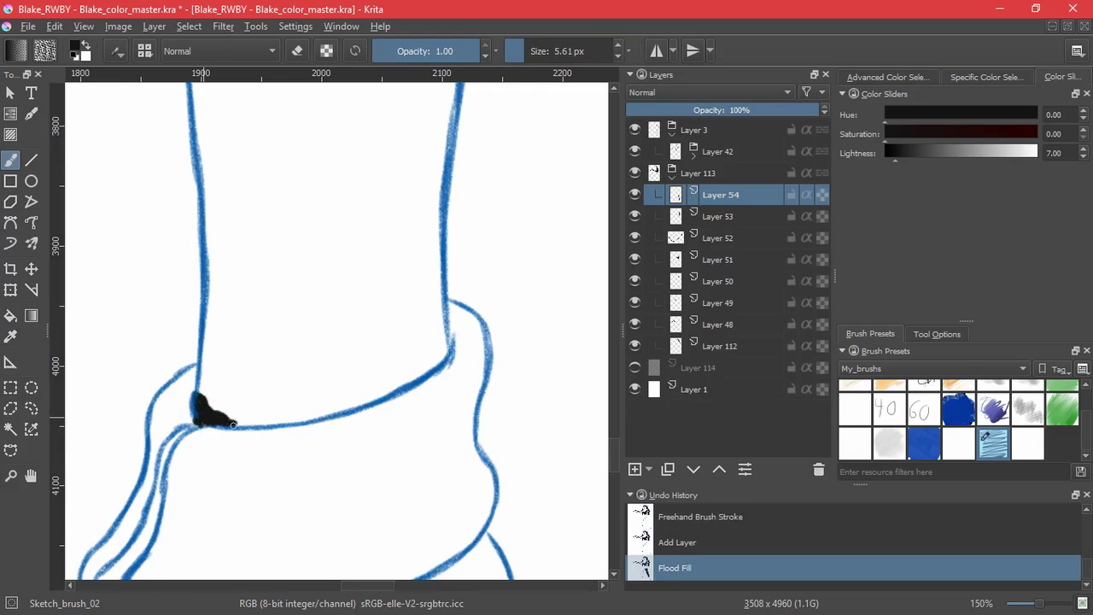
pyautogui.moveTo(205, 424); pyautogui.dragTo(209, 417)
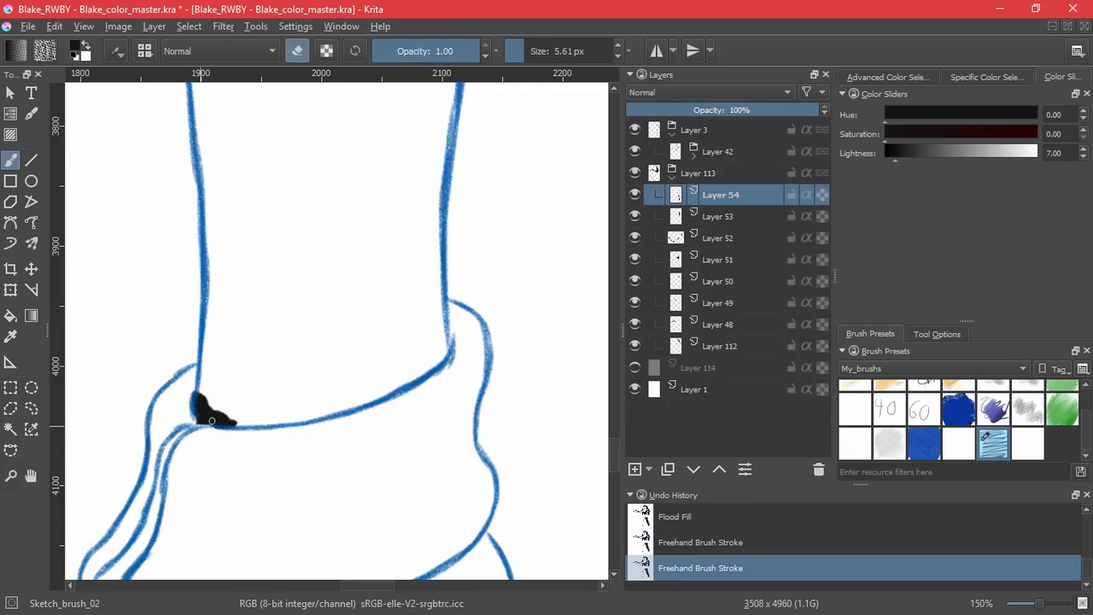
pyautogui.click(855, 409)
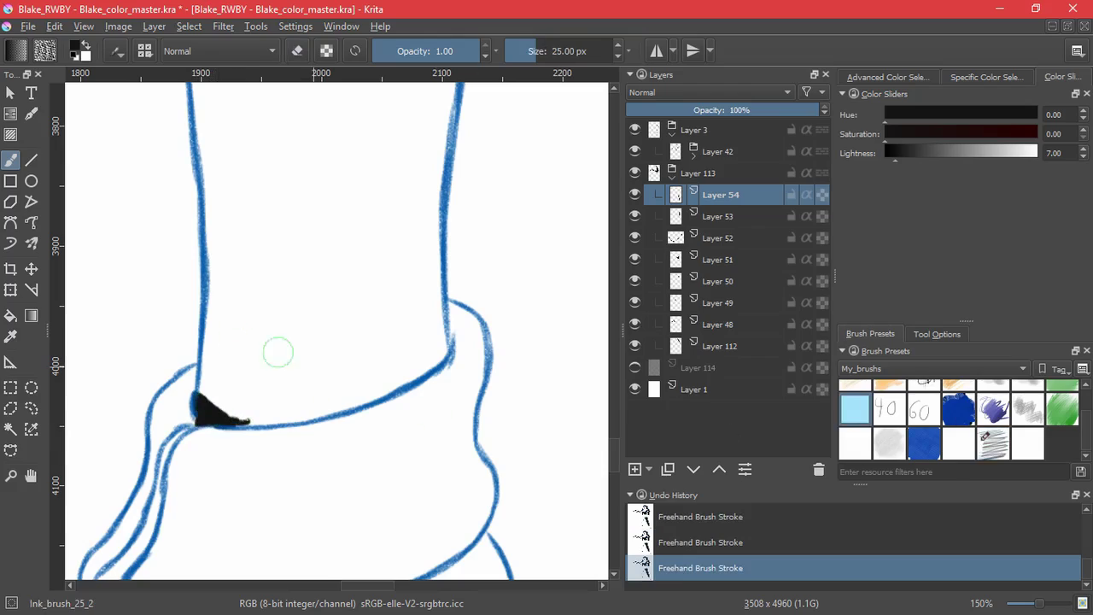
pyautogui.press('e')
pyautogui.press('e')
pyautogui.moveTo(229, 406); pyautogui.dragTo(233, 394)
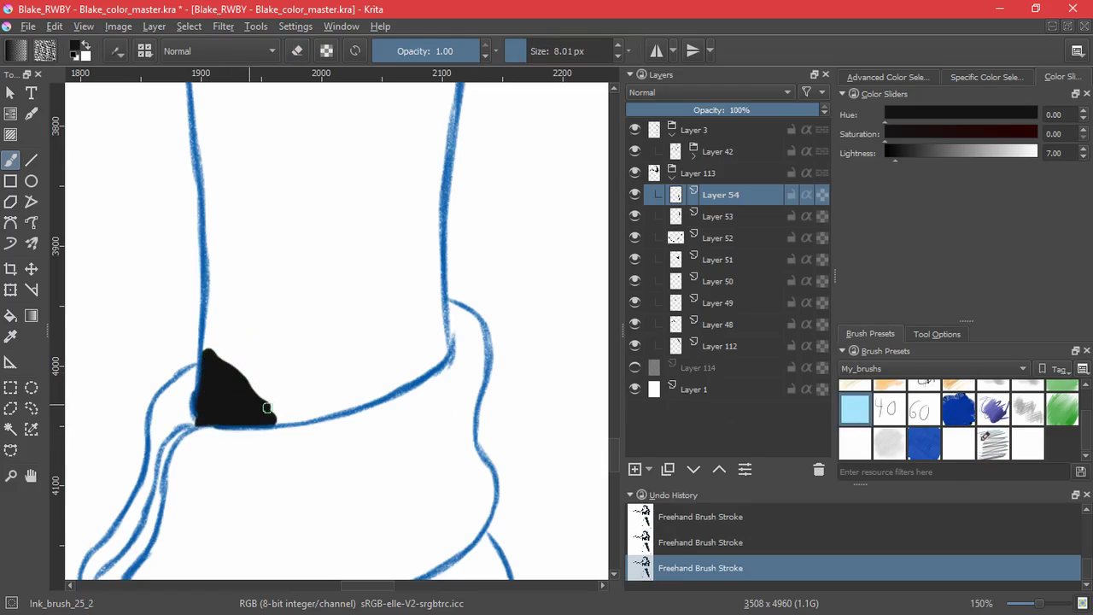
pyautogui.hotkey('shift', 'BackSpace')
# - Paint near-black into the heel-side corner of the left-hand leg's ankle and erase the paint spilling past its outline
pyautogui.scroll(3, 281, 415)
pyautogui.moveTo(305, 418); pyautogui.dragTo(272, 422)
pyautogui.press('e')
pyautogui.moveTo(128, 410); pyautogui.dragTo(131, 429)
pyautogui.press('e')
pyautogui.moveTo(137, 423); pyautogui.dragTo(136, 415)
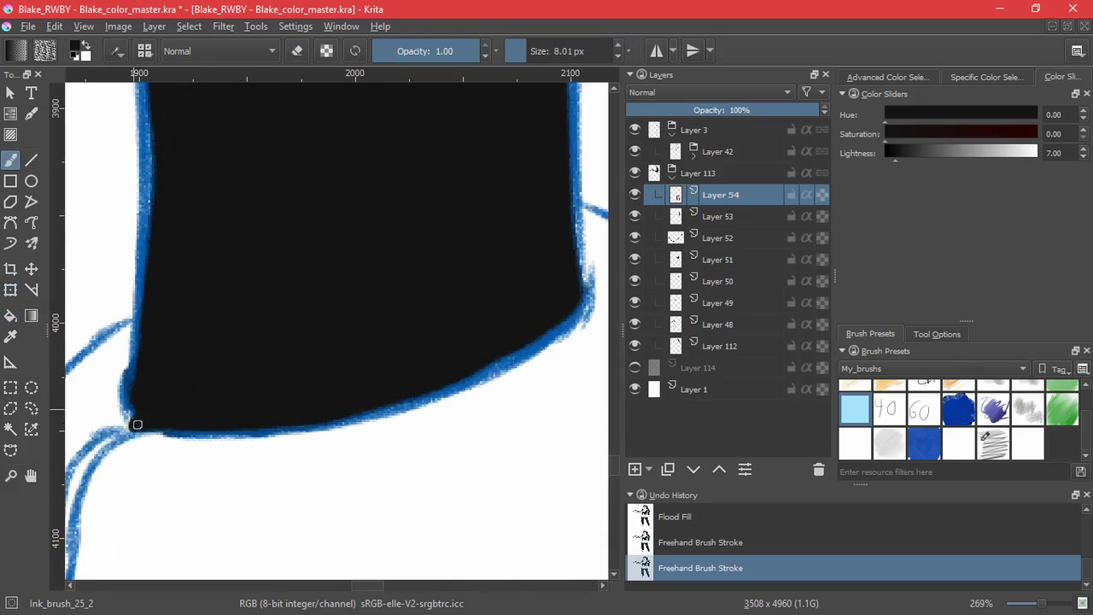
# - Brush near-black over the light gaps along the left-hand leg's inner knee and outer thigh edges
pyautogui.scroll(-5, 353, 418)
pyautogui.scroll(4, 393, 187)
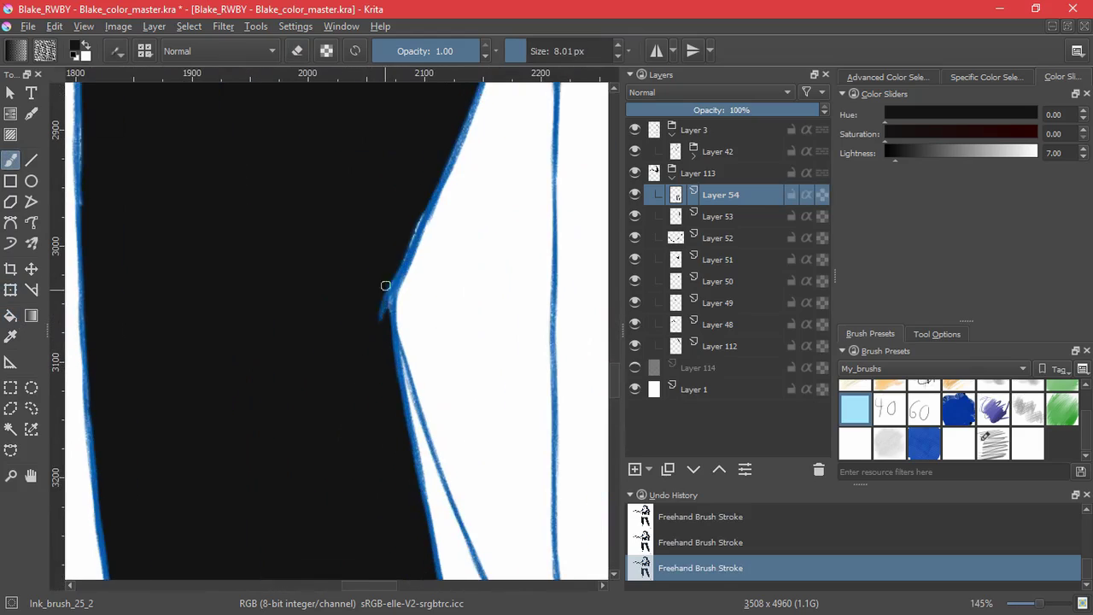
pyautogui.moveTo(428, 198); pyautogui.dragTo(358, 440)
pyautogui.moveTo(474, 193); pyautogui.dragTo(330, 482)
pyautogui.moveTo(187, 478); pyautogui.dragTo(581, 472)
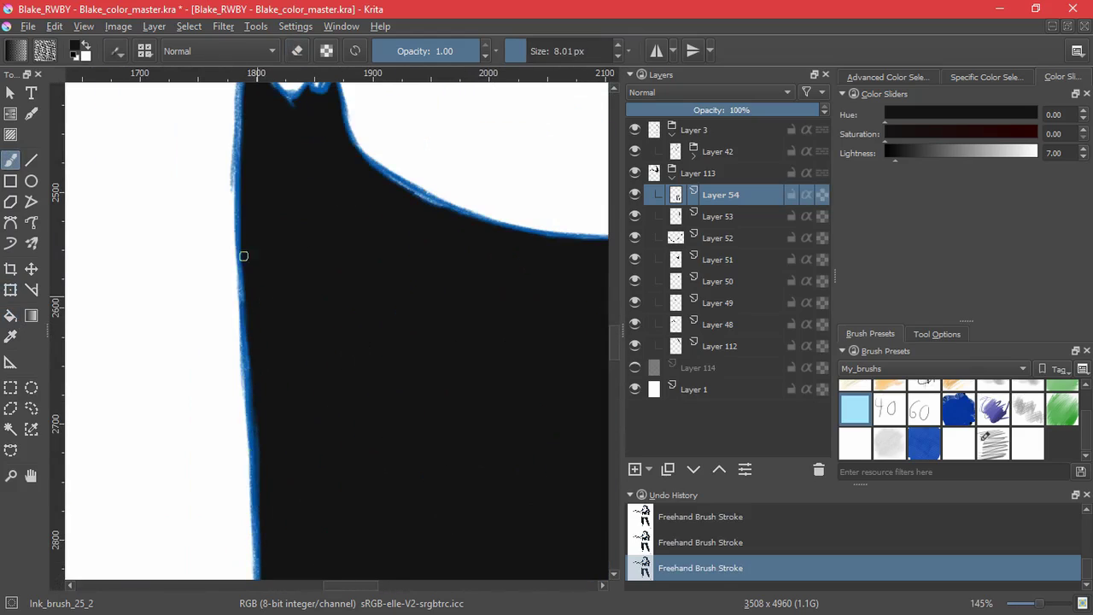
pyautogui.moveTo(265, 224); pyautogui.dragTo(275, 385)
pyautogui.press('e')
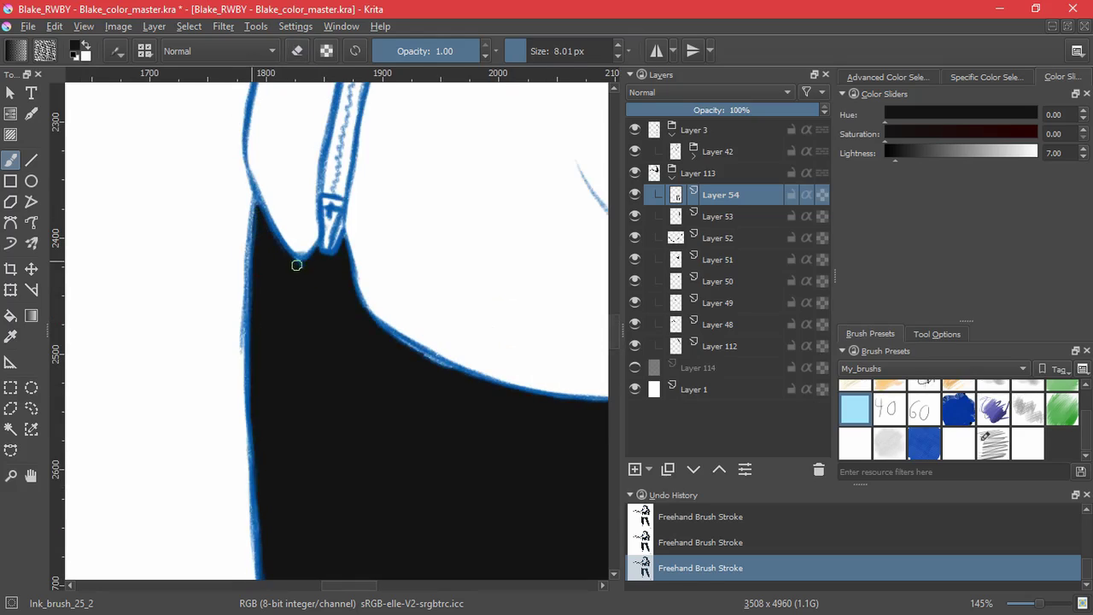
# - Brush near-black over the light gaps along the right-hand leg's edges from thigh to ankle
pyautogui.moveTo(494, 417); pyautogui.dragTo(219, 295)
pyautogui.moveTo(530, 383); pyautogui.dragTo(254, 200)
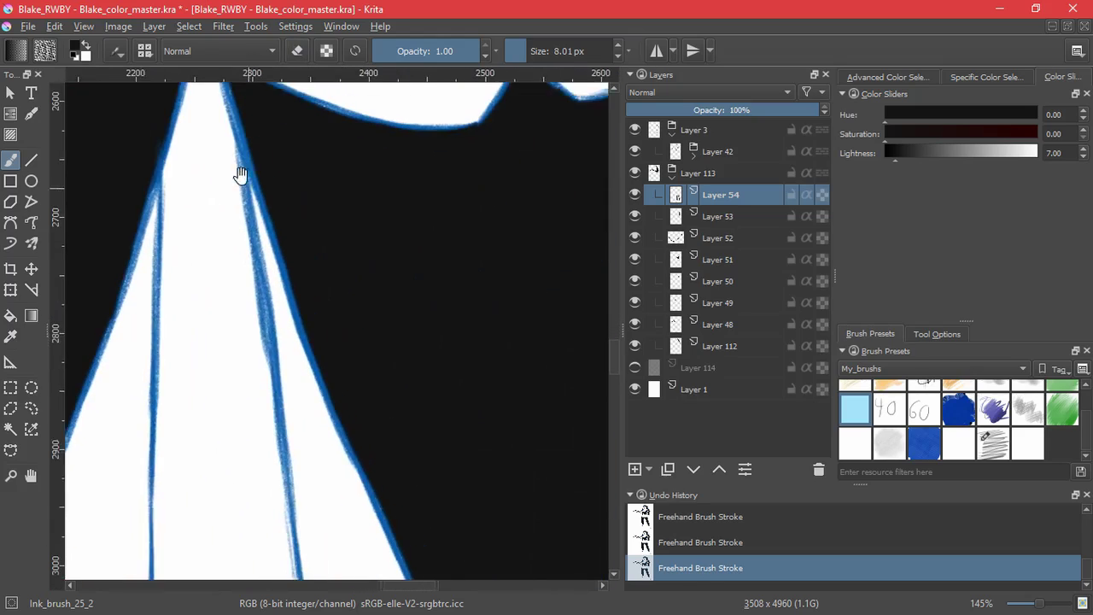
pyautogui.moveTo(412, 291); pyautogui.dragTo(439, 407)
pyautogui.moveTo(513, 358)
pyautogui.mouseDown()
pyautogui.moveTo(329, 200)
pyautogui.moveTo(369, 261)
pyautogui.mouseUp()
pyautogui.scroll(-5, 353, 401)
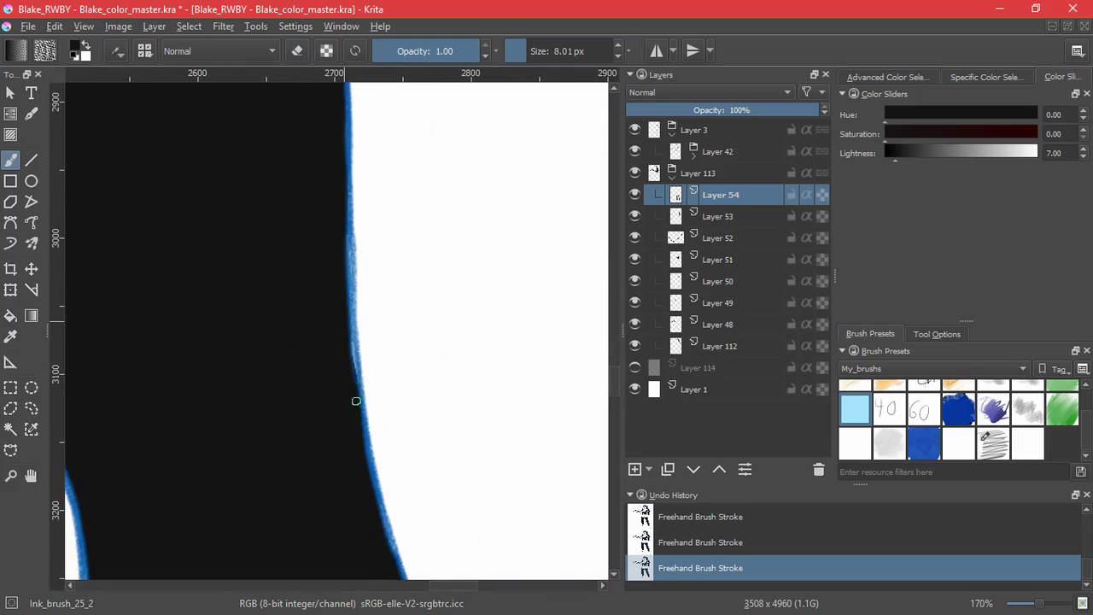
pyautogui.scroll(-5, 363, 299)
pyautogui.scroll(-5, 429, 530)
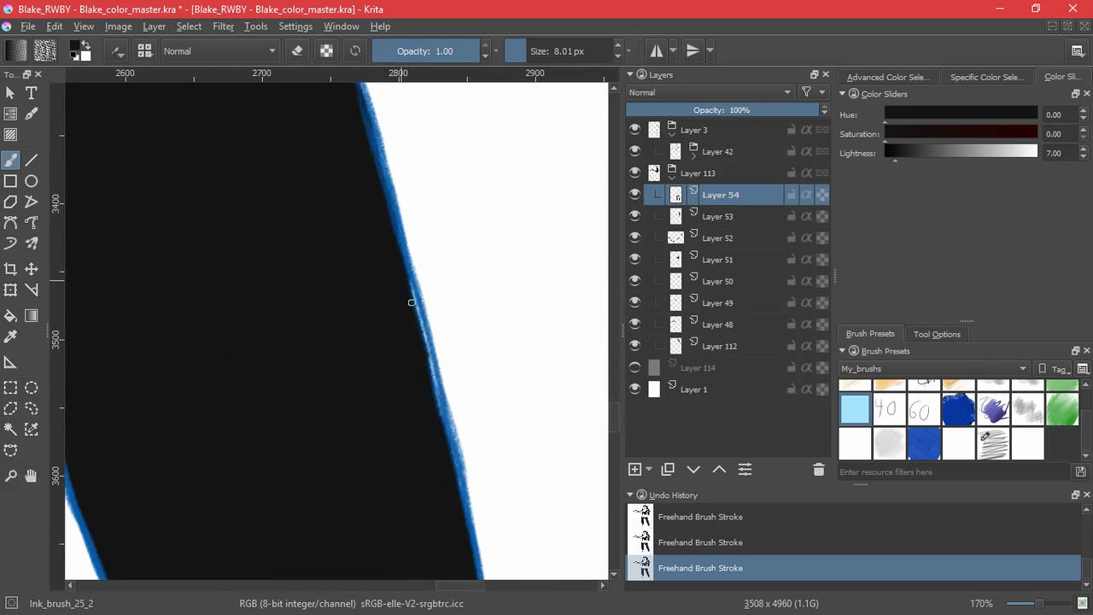
pyautogui.moveTo(437, 544); pyautogui.dragTo(442, 222)
pyautogui.moveTo(478, 529); pyautogui.dragTo(394, 243)
pyautogui.moveTo(394, 243); pyautogui.dragTo(397, 512)
pyautogui.moveTo(299, 128); pyautogui.dragTo(388, 348)
# - Put the legs layer into its own group and add a new paint layer above it
pyautogui.hotkey('ctrl', 'g')
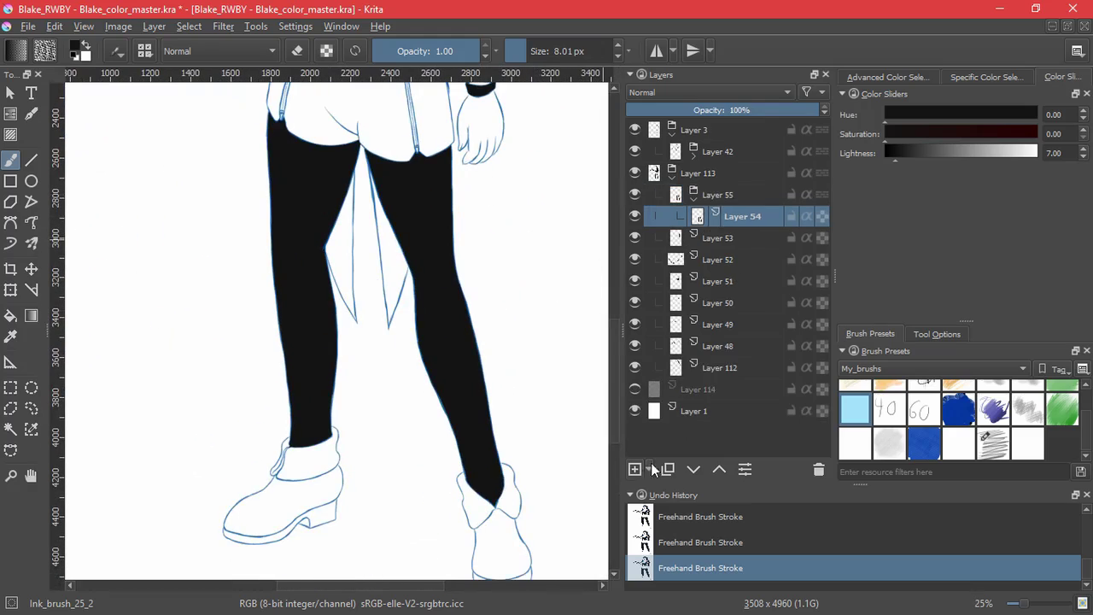
pyautogui.click(637, 469)
# - Select the opaque pixels of the legs layer, use them as a transparency mask on the legs group, and deselect
pyautogui.click(189, 27)
pyautogui.click(213, 250)
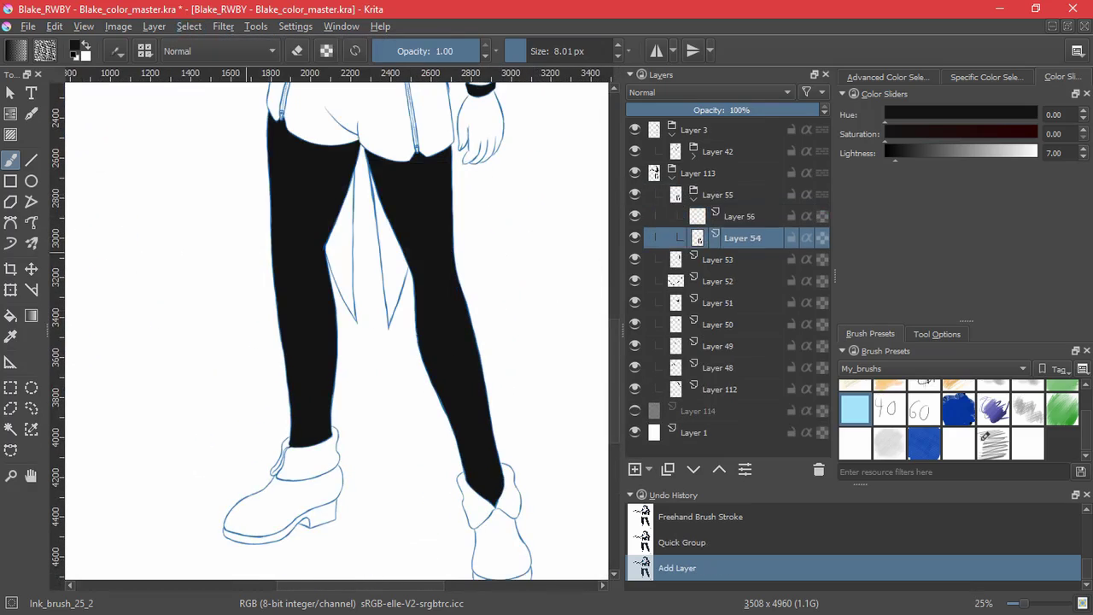
pyautogui.click(742, 197)
pyautogui.click(649, 469)
pyautogui.click(687, 550)
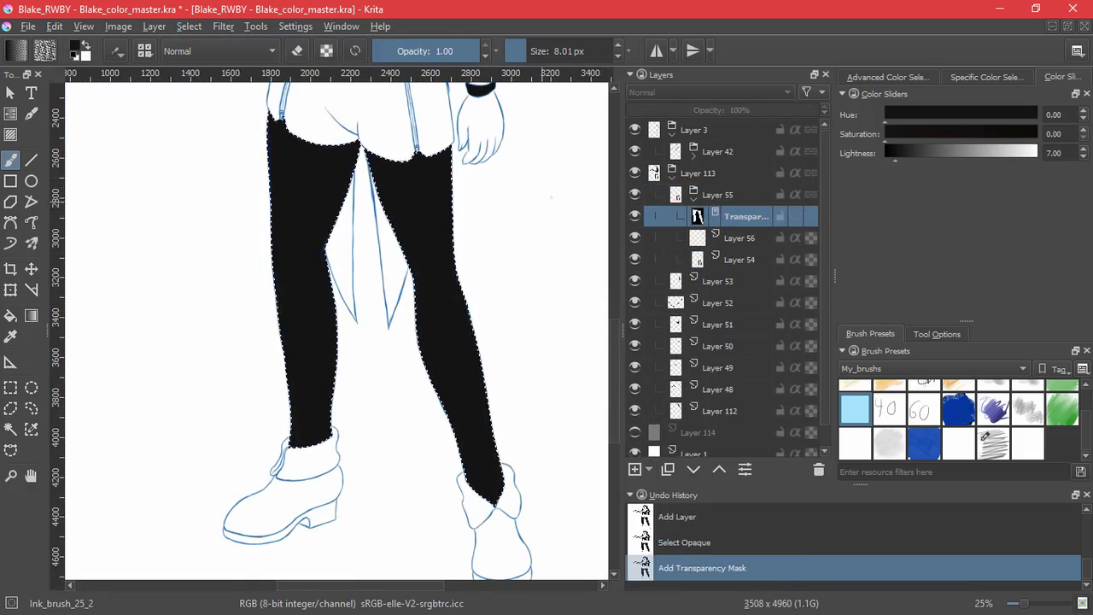
pyautogui.click(183, 27)
pyautogui.click(209, 58)
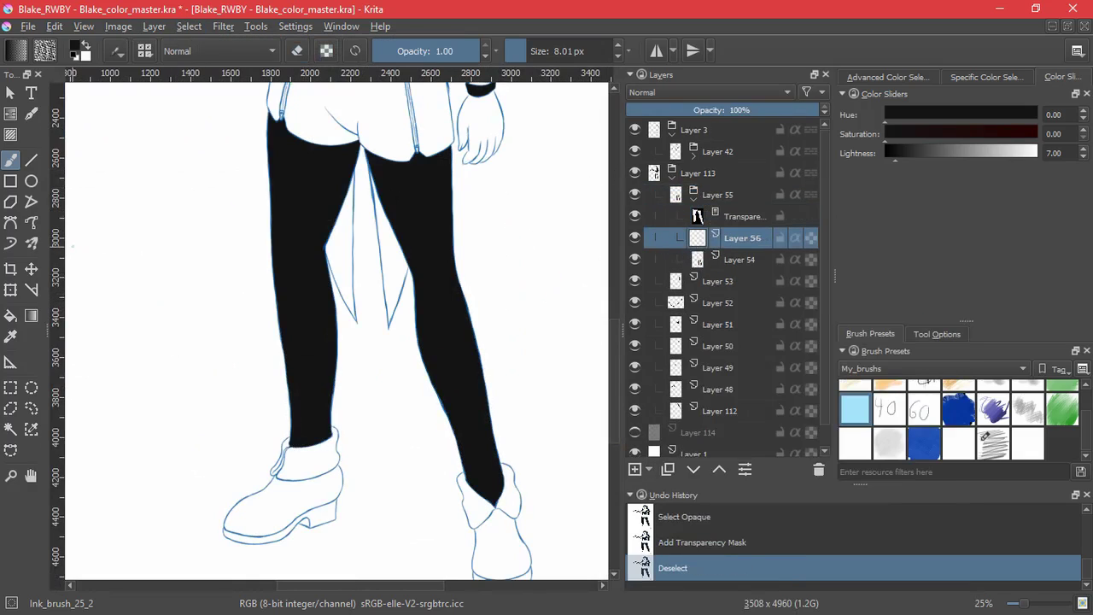
pyautogui.hotkey('ctrl', 's')
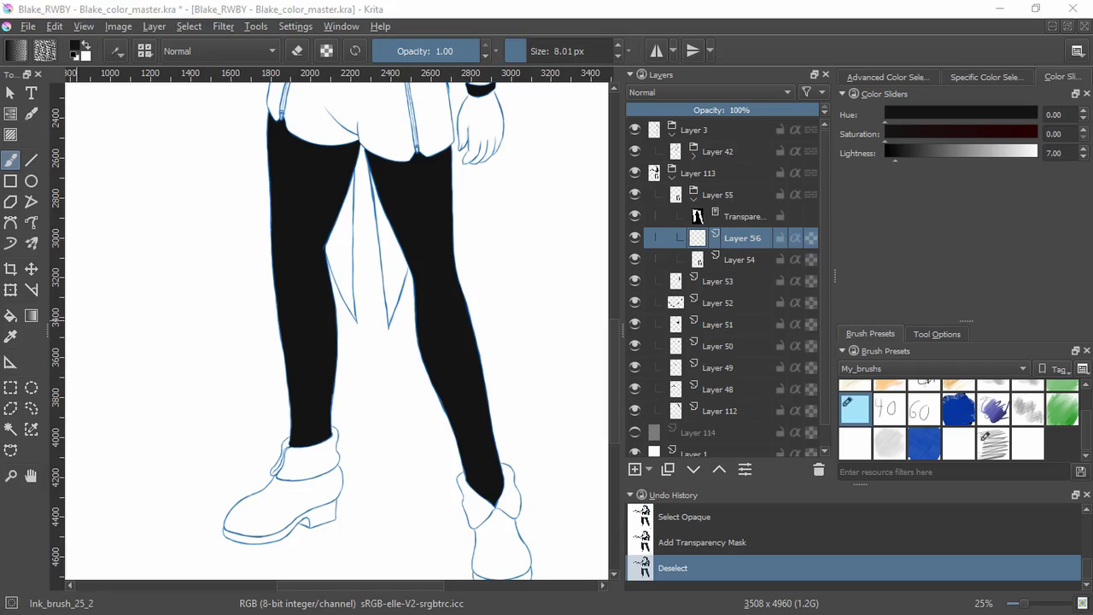
# - On the new layer above the legs, draw a polygonal selection loosely around the right-hand leg
pyautogui.click(10, 409)
pyautogui.click(359, 147)
pyautogui.click(448, 516)
pyautogui.click(510, 545)
pyautogui.click(540, 491)
pyautogui.click(469, 128)
pyautogui.doubleClick(412, 111)
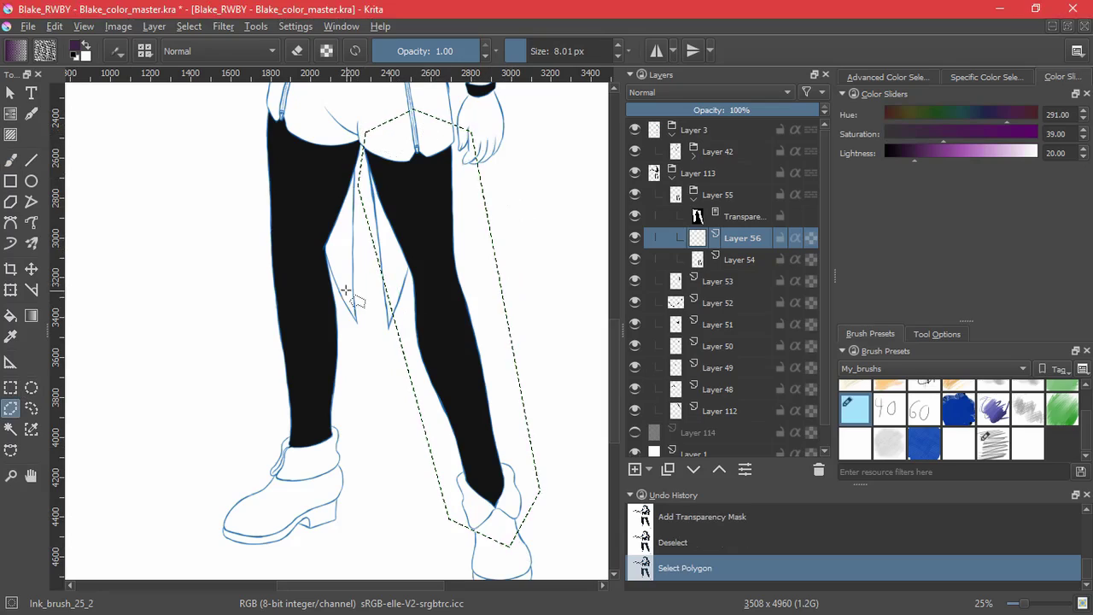
# - Apply a dark purple gradient (hue 291, saturation 39, lightness 20) fading up the selected leg, and add another layer above
pyautogui.press('g')
pyautogui.moveTo(467, 203); pyautogui.dragTo(561, 256)
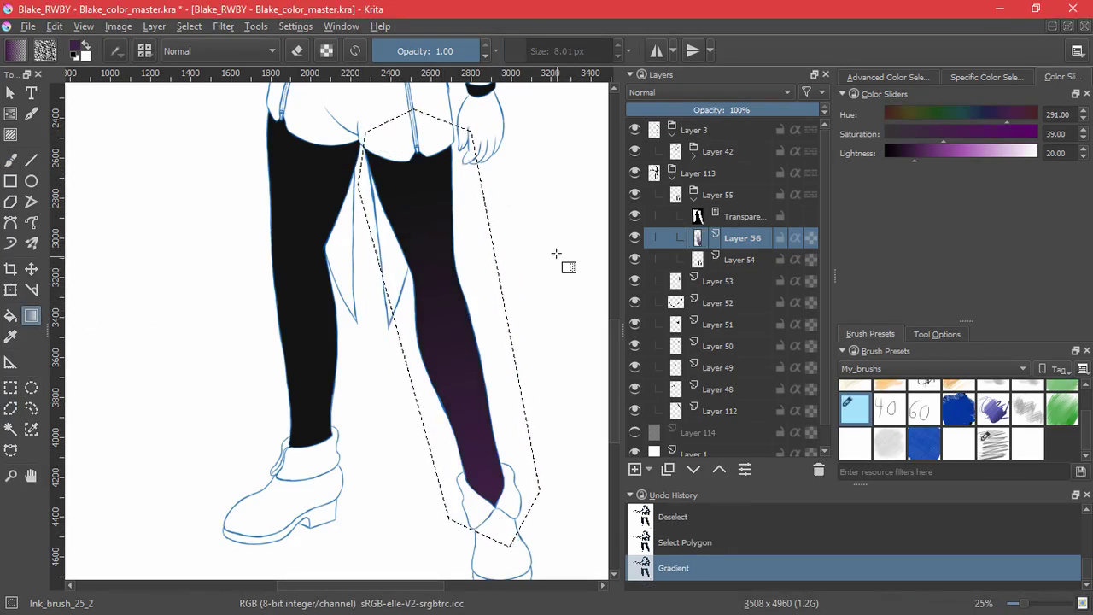
pyautogui.hotkey('ctrl', 'z')
pyautogui.moveTo(415, 251); pyautogui.dragTo(545, 293)
pyautogui.click(635, 469)
# - Try a polygonal selection around the left-hand leg with the same purple gradient, and deselect
pyautogui.click(10, 408)
pyautogui.scroll(2, 248, 168)
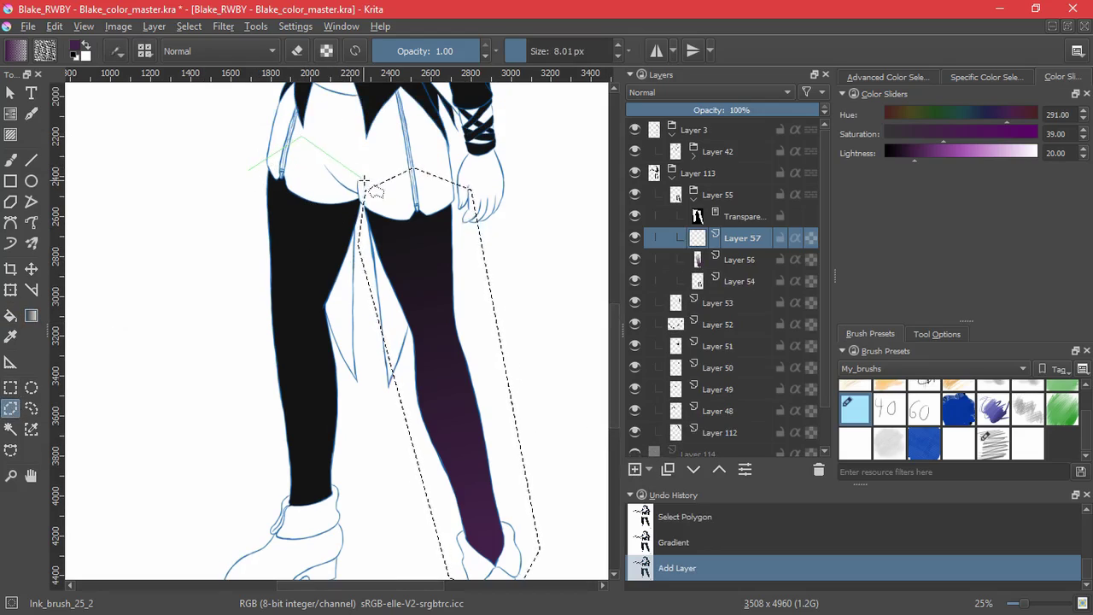
pyautogui.click(371, 542)
pyautogui.click(284, 563)
pyautogui.click(248, 171)
pyautogui.click(31, 316)
pyautogui.moveTo(303, 537); pyautogui.dragTo(342, 480)
pyautogui.hotkey('ctrl', 'z')
pyautogui.moveTo(317, 225); pyautogui.dragTo(349, 456)
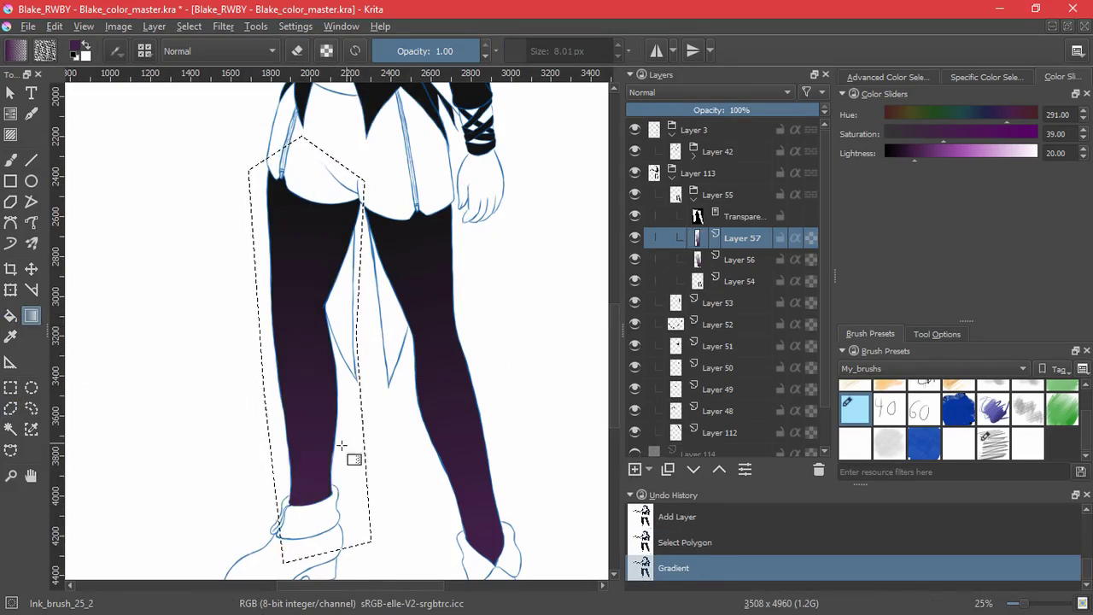
pyautogui.click(188, 26)
pyautogui.click(213, 62)
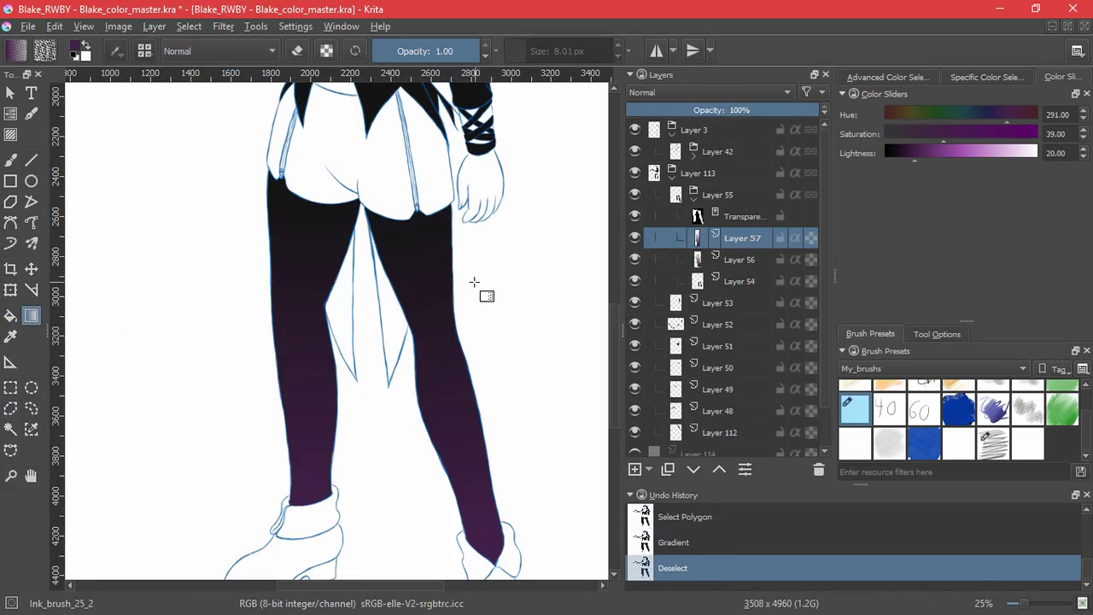
# - Undo the deselection, the gradient and the polygonal selection of the left-hand leg
pyautogui.hotkey('ctrl', 'z')
pyautogui.hotkey('ctrl', 'z')
pyautogui.hotkey('ctrl', 'z')
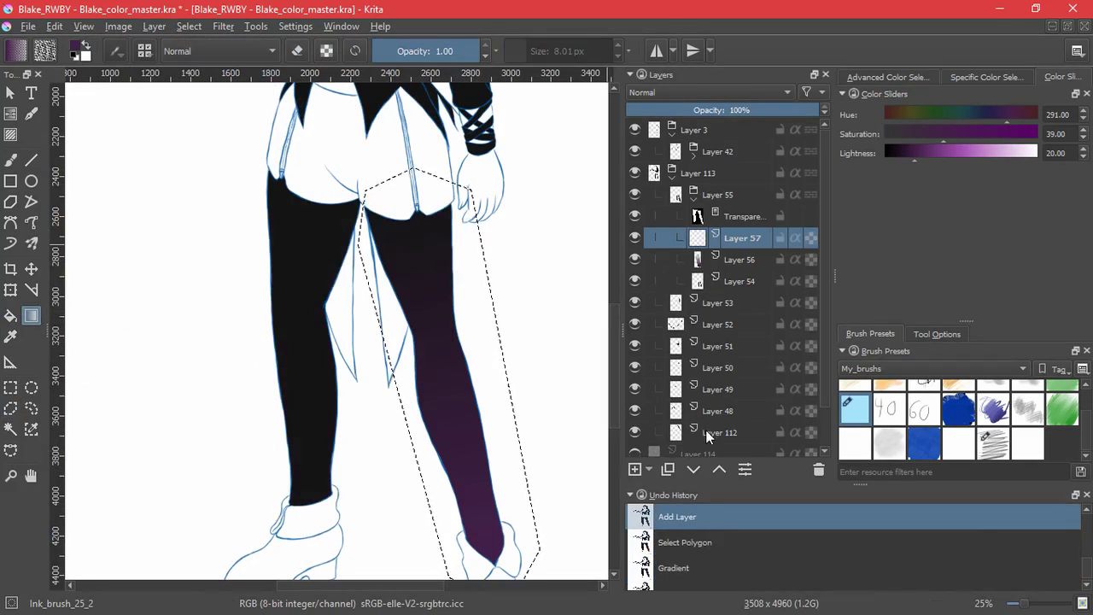
# - Store the right-hand leg's selection as a local selection mask on its gradient layer
pyautogui.click(739, 258)
pyautogui.click(649, 469)
pyautogui.click(726, 601)
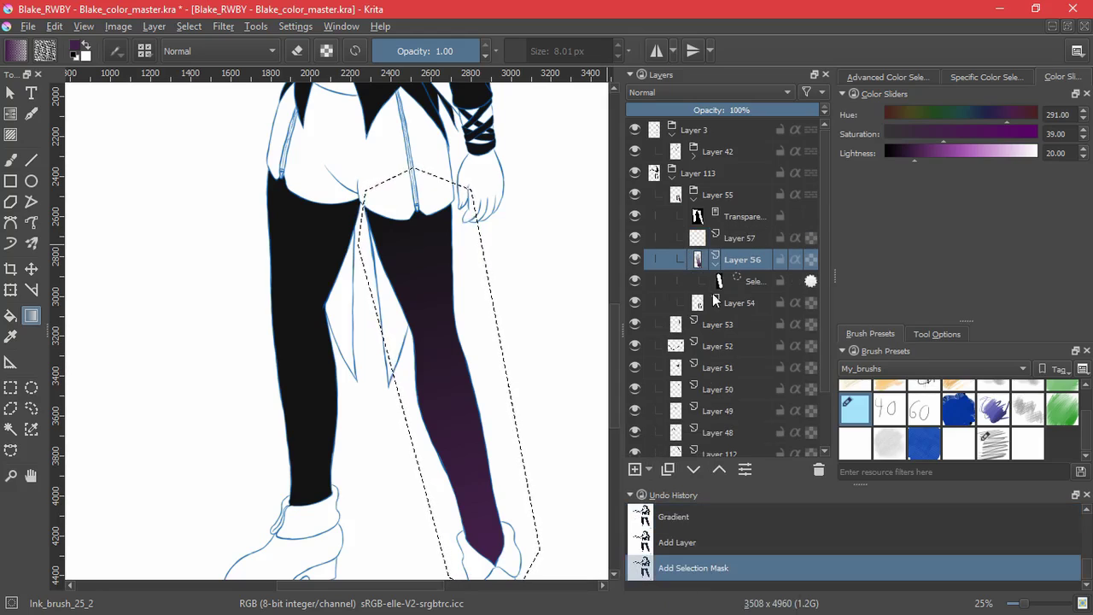
pyautogui.click(189, 27)
pyautogui.click(183, 77)
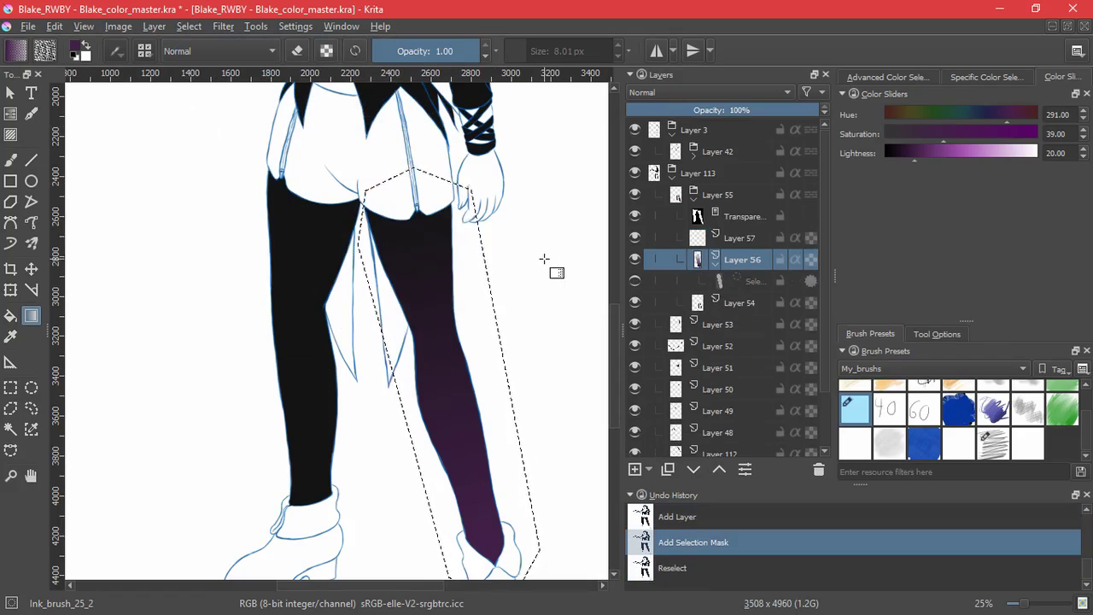
# - Switch to the empty layer above the gradient and draw a polygonal selection around the left-hand leg
pyautogui.click(715, 263)
pyautogui.click(690, 242)
pyautogui.moveTo(289, 158); pyautogui.dragTo(256, 161)
pyautogui.hotkey('ctrl', 'z')
pyautogui.click(10, 408)
pyautogui.click(248, 175)
pyautogui.click(307, 146)
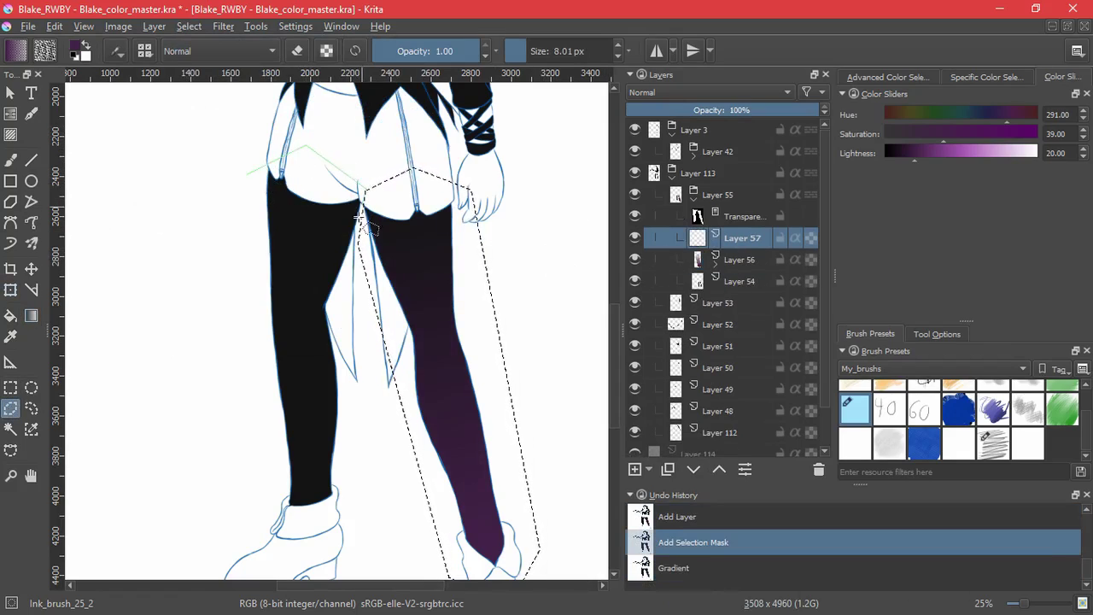
pyautogui.press('Escape')
pyautogui.click(363, 502)
pyautogui.click(281, 557)
pyautogui.click(237, 468)
pyautogui.click(250, 165)
# - Add the selection as a local selection mask, apply the dark purple gradient rising from the left-hand leg's ankle, and deselect
pyautogui.click(648, 469)
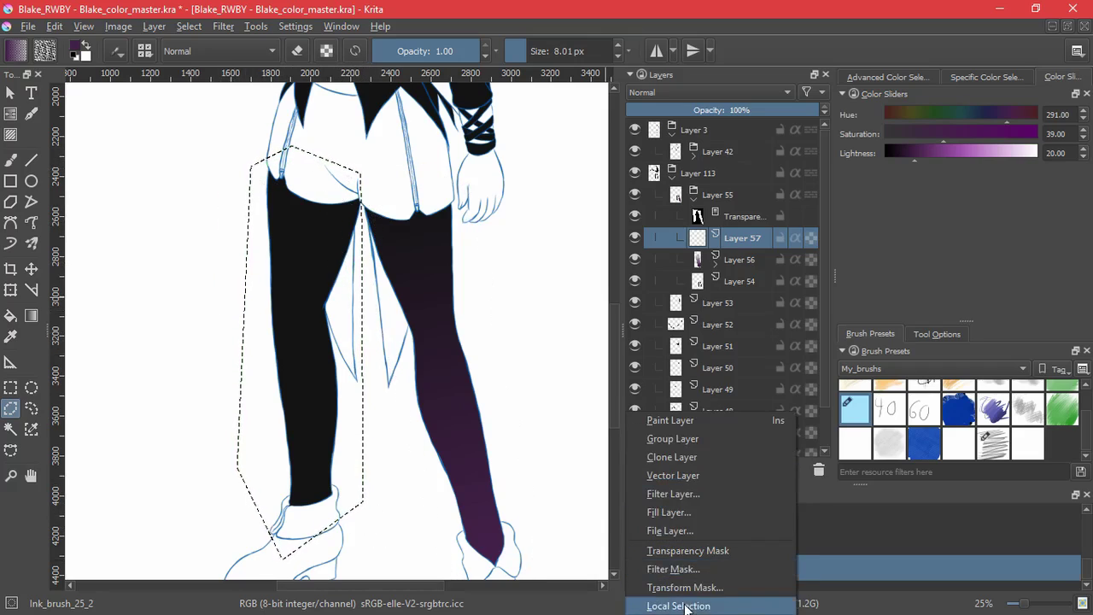
pyautogui.click(678, 605)
pyautogui.press('g')
pyautogui.moveTo(315, 517); pyautogui.dragTo(421, 340)
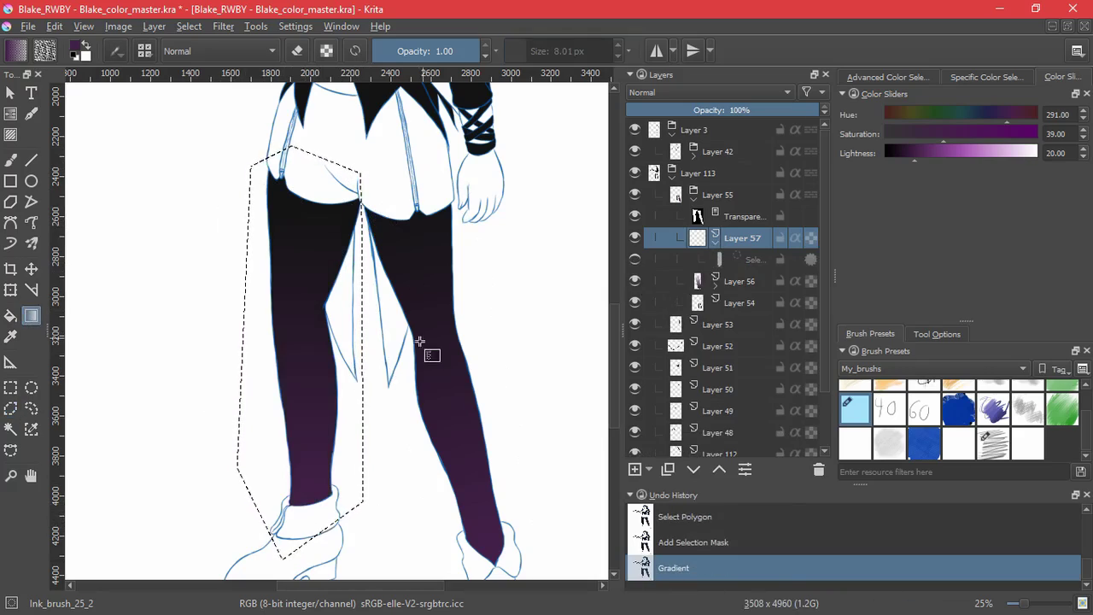
pyautogui.hotkey('ctrl', 'shift', 'a')
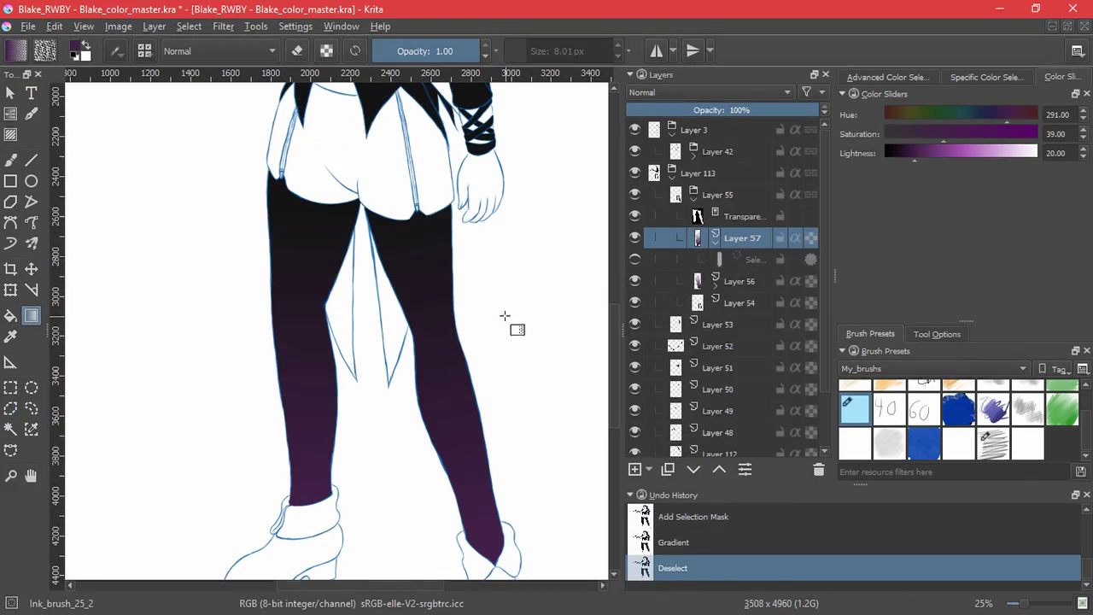
# - Set the colour to hue 240, saturation 1, lightness 10 and add a new layer above the collapsed legs group
pyautogui.scroll(-3, 512, 325)
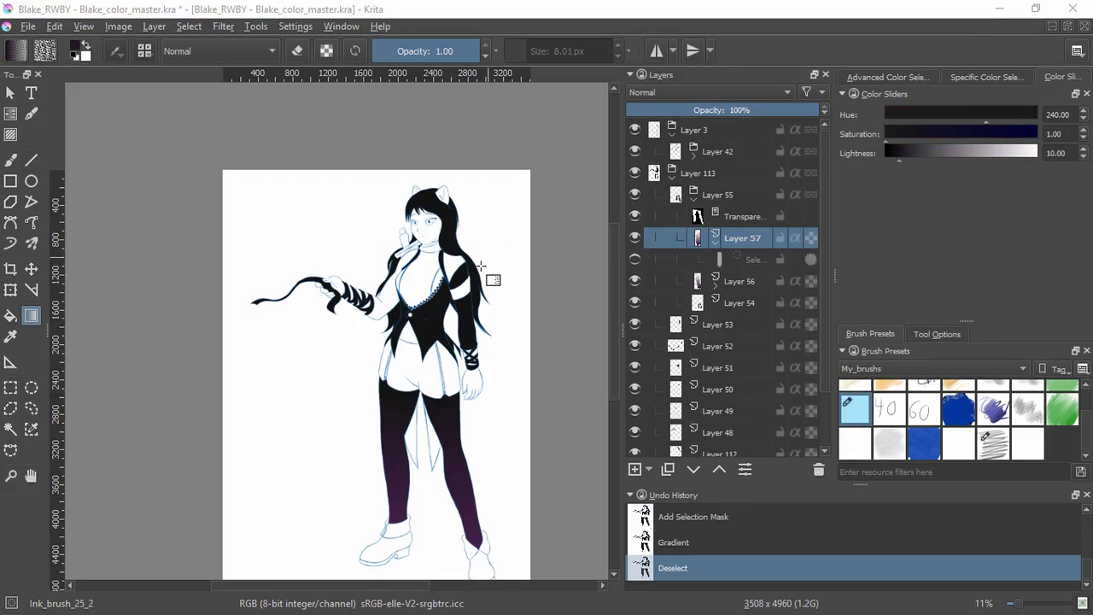
pyautogui.click(11, 316)
pyautogui.click(715, 242)
pyautogui.click(693, 199)
pyautogui.click(714, 174)
pyautogui.click(642, 470)
# - Flood fill both boots near-black on the new layer, including the folded cuffs, soles and heel
pyautogui.scroll(5, 478, 538)
pyautogui.click(527, 320)
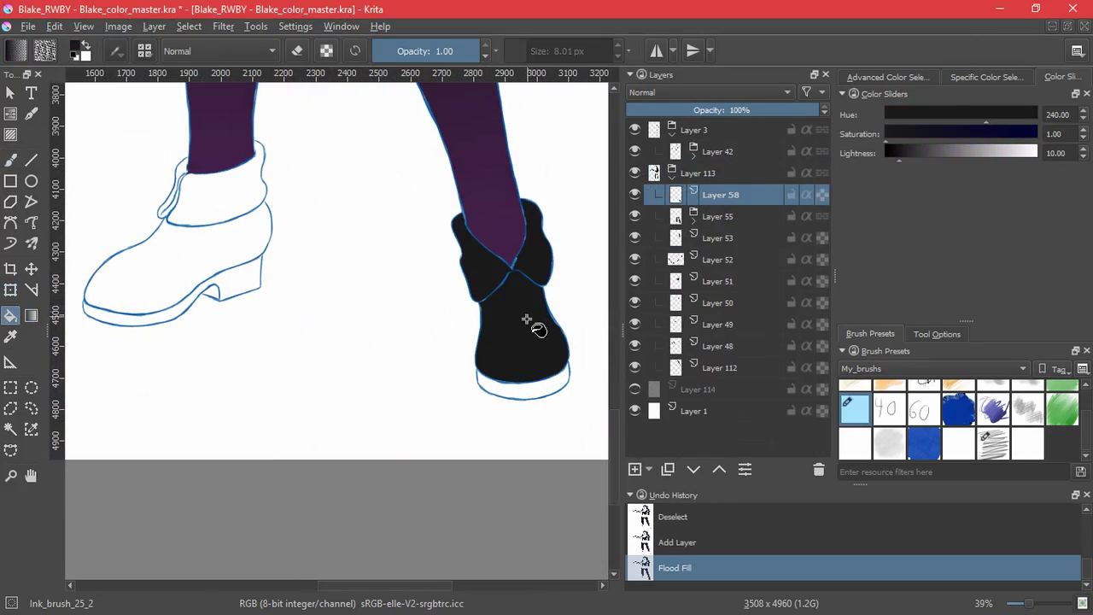
pyautogui.click(537, 392)
pyautogui.click(227, 196)
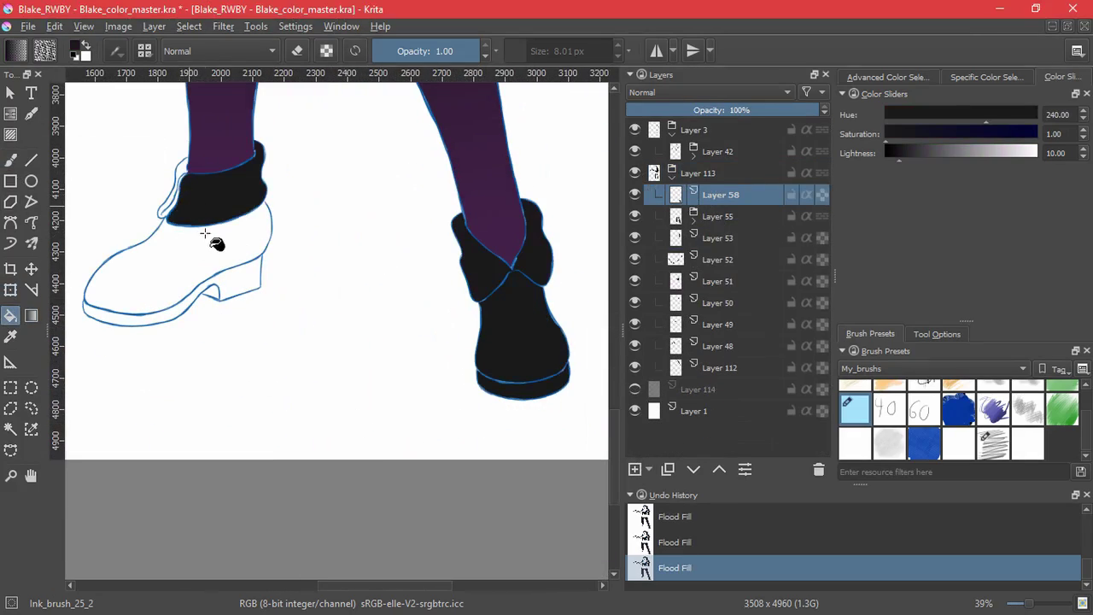
pyautogui.click(228, 292)
pyautogui.click(223, 299)
pyautogui.scroll(5, 222, 365)
pyautogui.click(233, 365)
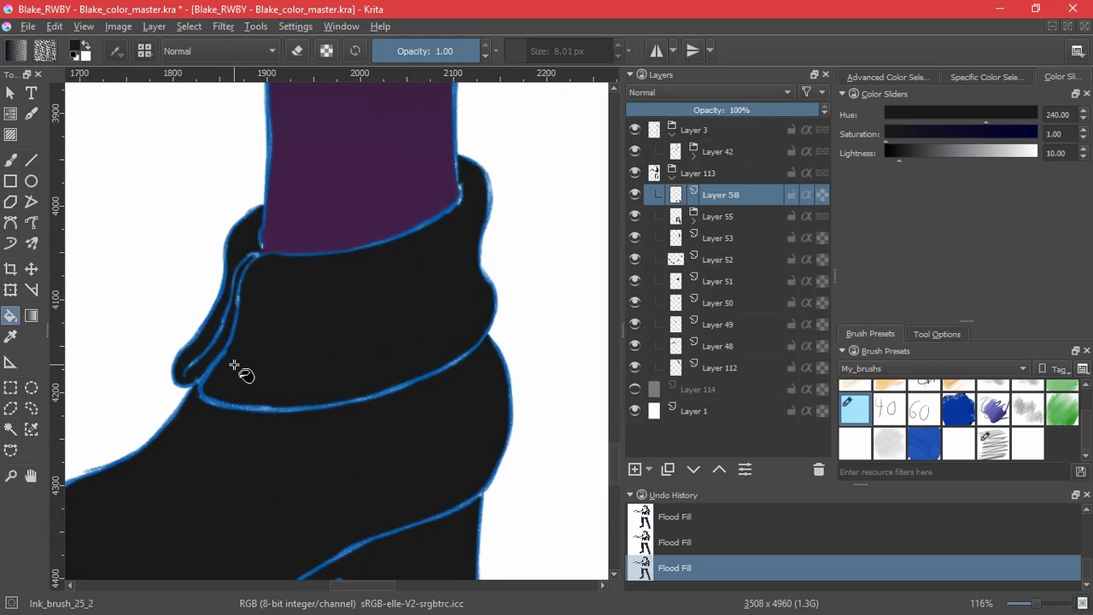
# - With the 8.01 px ink brush, paint over the light specks along the right-hand boot's cuff outlines
pyautogui.scroll(-5, 504, 346)
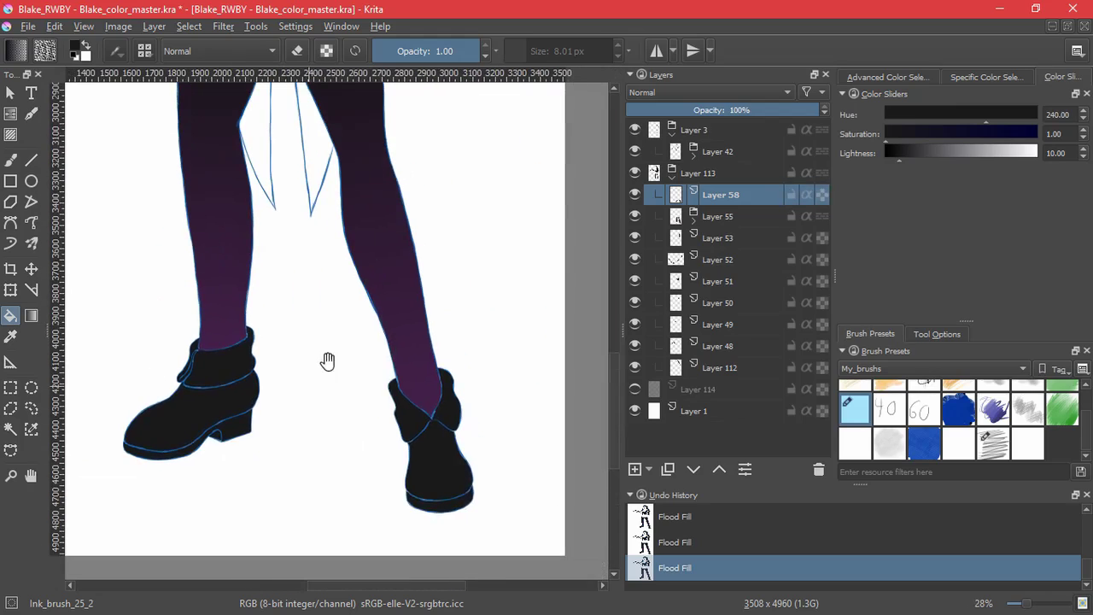
pyautogui.press('b')
pyautogui.scroll(6, 310, 457)
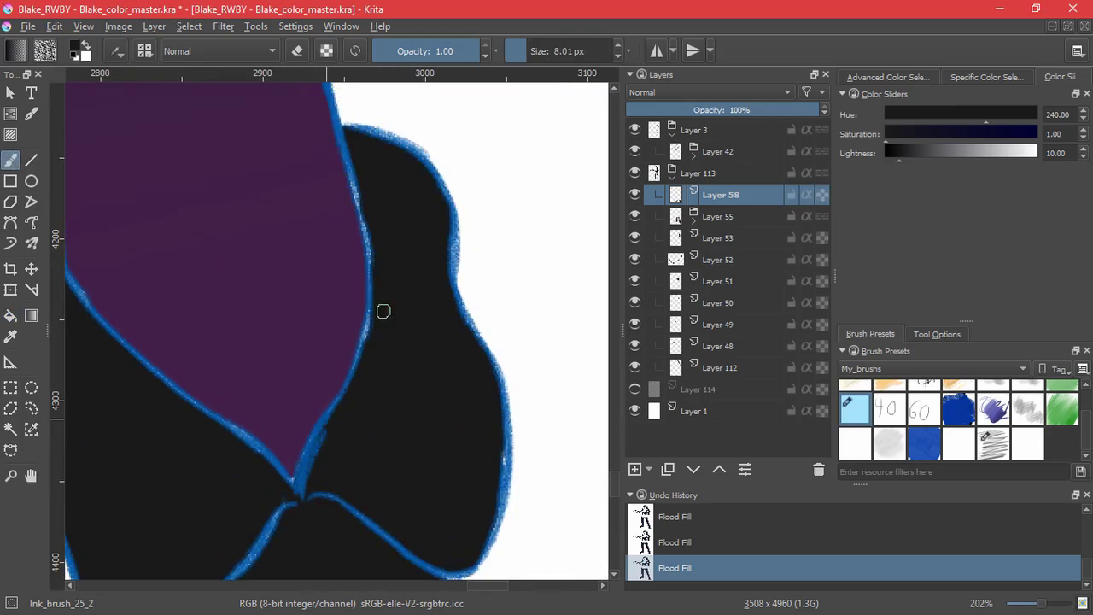
pyautogui.click(381, 324)
pyautogui.moveTo(296, 518); pyautogui.dragTo(376, 304)
pyautogui.moveTo(220, 437); pyautogui.dragTo(211, 471)
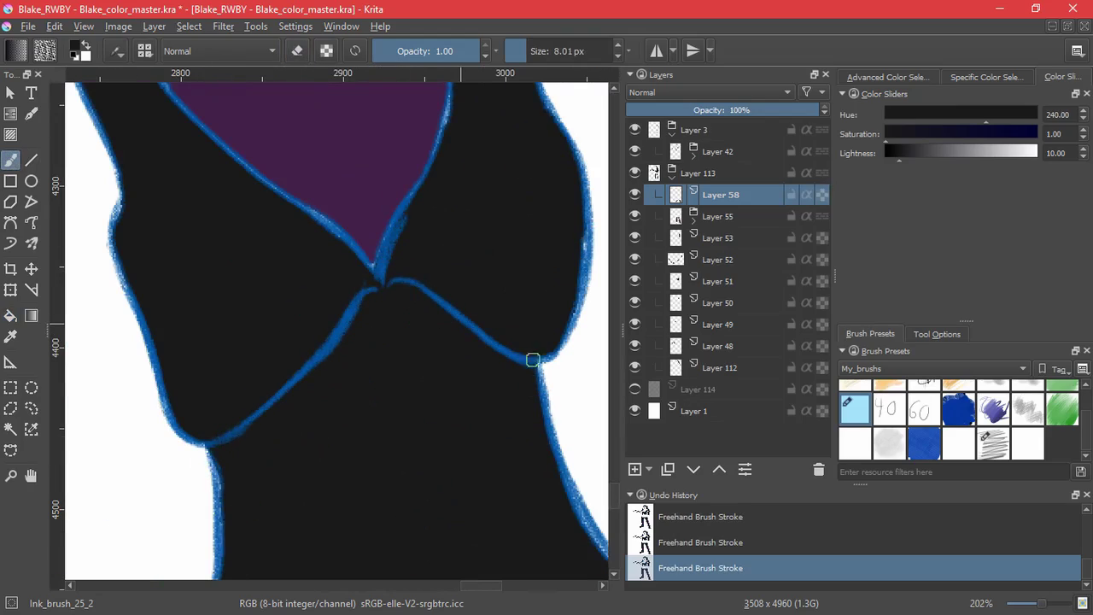
pyautogui.moveTo(250, 301); pyautogui.dragTo(368, 592)
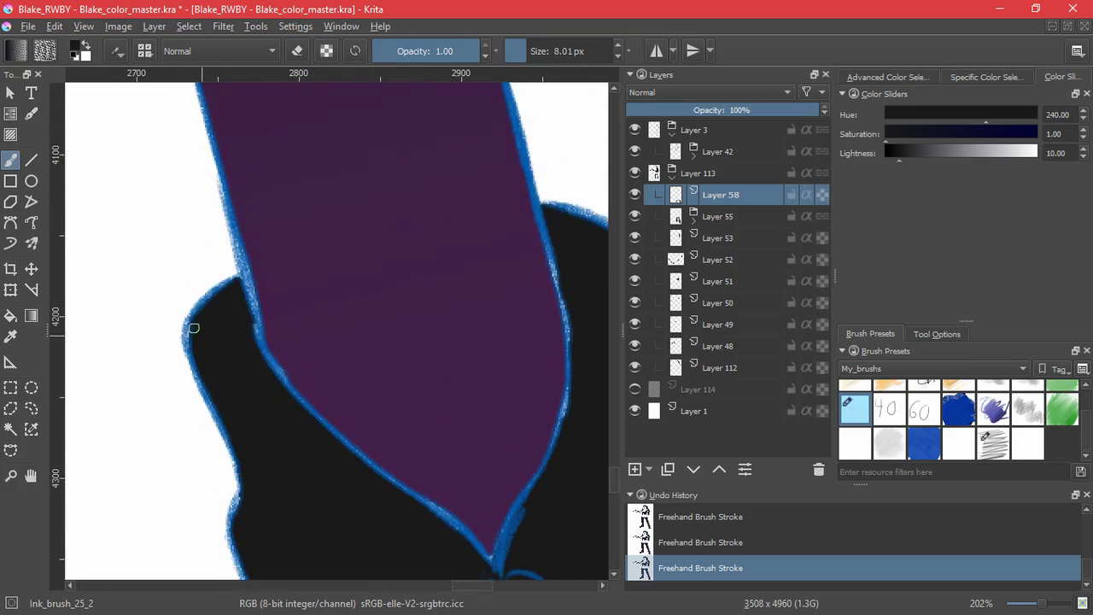
pyautogui.moveTo(463, 414); pyautogui.dragTo(227, 321)
# - Brush over the light specks on the right-hand boot's lower part and along its sole seam
pyautogui.moveTo(329, 546); pyautogui.dragTo(330, 569)
pyautogui.moveTo(333, 550); pyautogui.dragTo(367, 209)
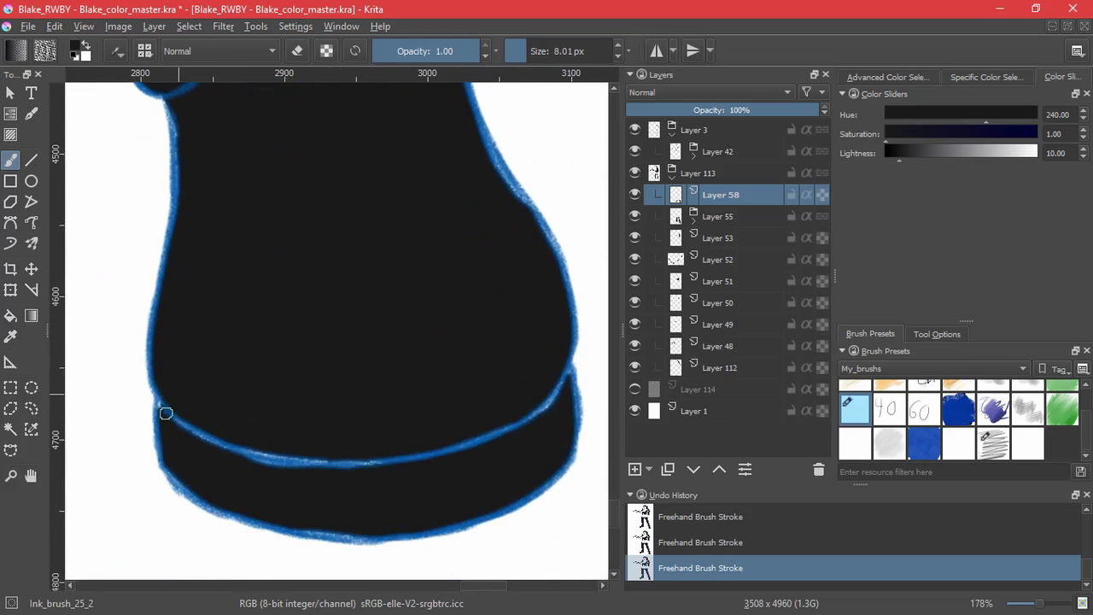
pyautogui.moveTo(220, 446); pyautogui.dragTo(384, 462)
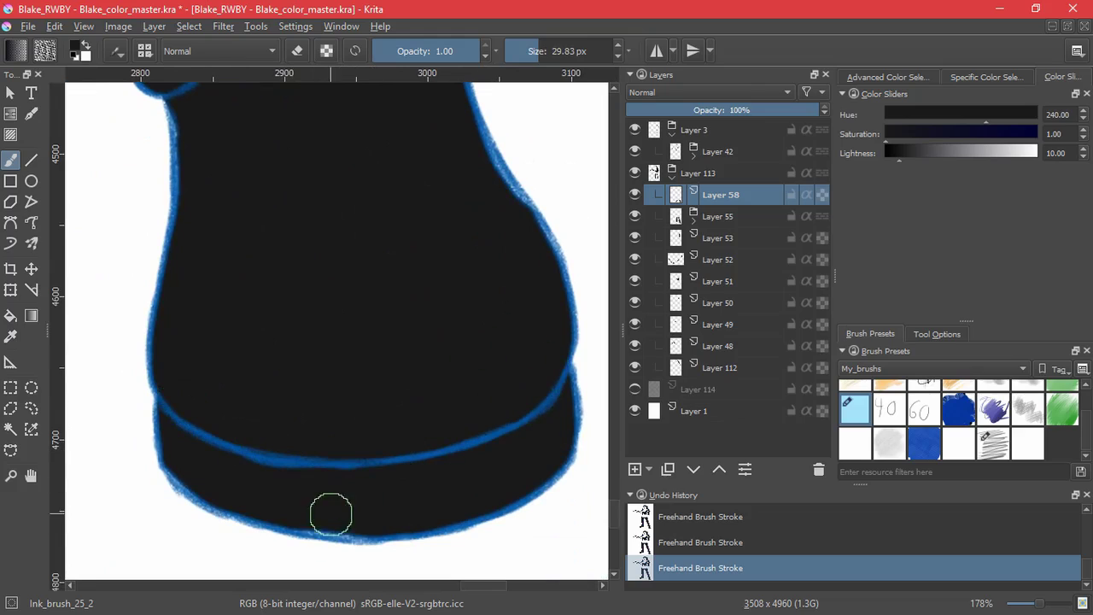
# - Brush over the light specks on the left-hand boot's cuff where it meets the stocking
pyautogui.moveTo(231, 405); pyautogui.dragTo(608, 551)
pyautogui.moveTo(319, 357); pyautogui.dragTo(313, 435)
pyautogui.moveTo(78, 281)
pyautogui.mouseDown()
pyautogui.moveTo(263, 376)
pyautogui.moveTo(560, 450)
pyautogui.mouseUp()
pyautogui.moveTo(167, 514); pyautogui.dragTo(175, 476)
pyautogui.moveTo(189, 500)
pyautogui.mouseDown()
pyautogui.moveTo(222, 412)
pyautogui.moveTo(173, 402)
pyautogui.moveTo(496, 384)
pyautogui.moveTo(589, 304)
pyautogui.mouseUp()
pyautogui.moveTo(594, 301)
pyautogui.mouseDown()
pyautogui.moveTo(424, 368)
pyautogui.moveTo(543, 321)
pyautogui.moveTo(453, 432)
pyautogui.moveTo(416, 520)
pyautogui.mouseUp()
pyautogui.moveTo(398, 392); pyautogui.dragTo(169, 408)
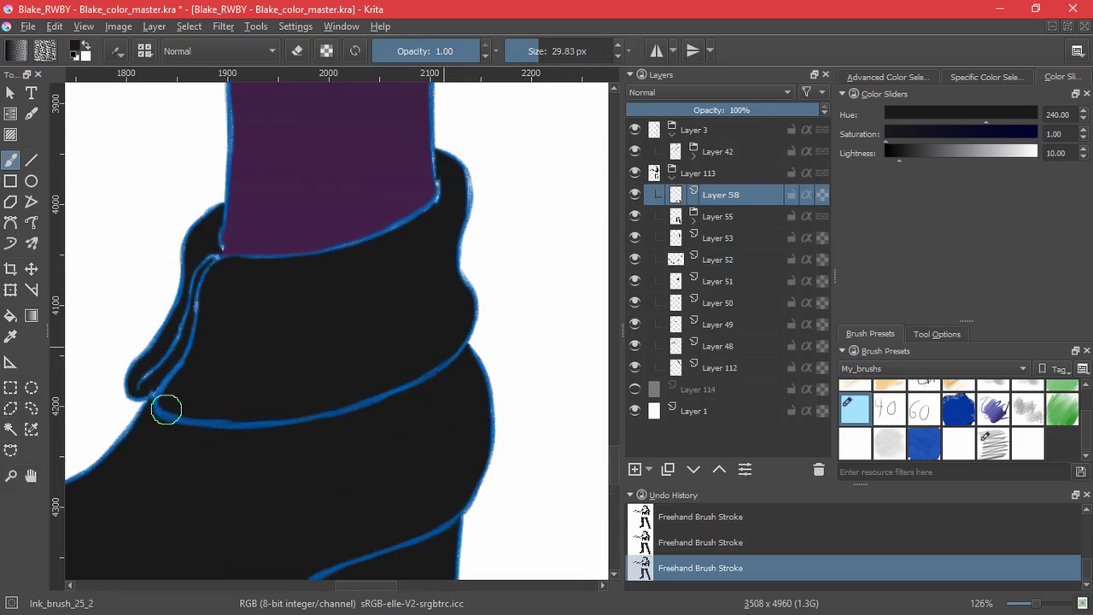
pyautogui.scroll(3, 215, 262)
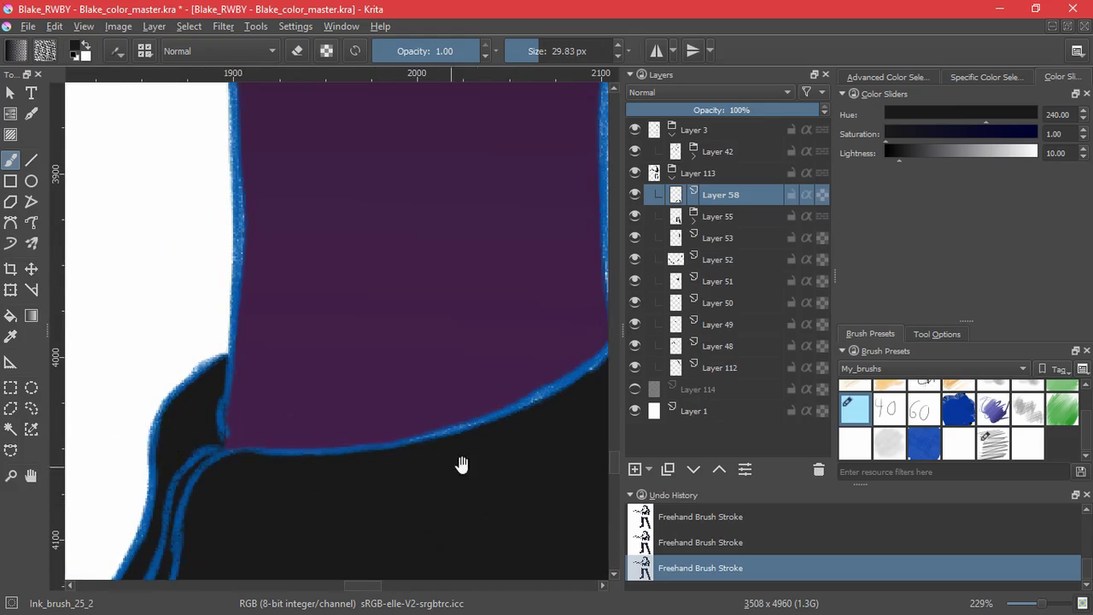
pyautogui.moveTo(461, 464); pyautogui.dragTo(183, 498)
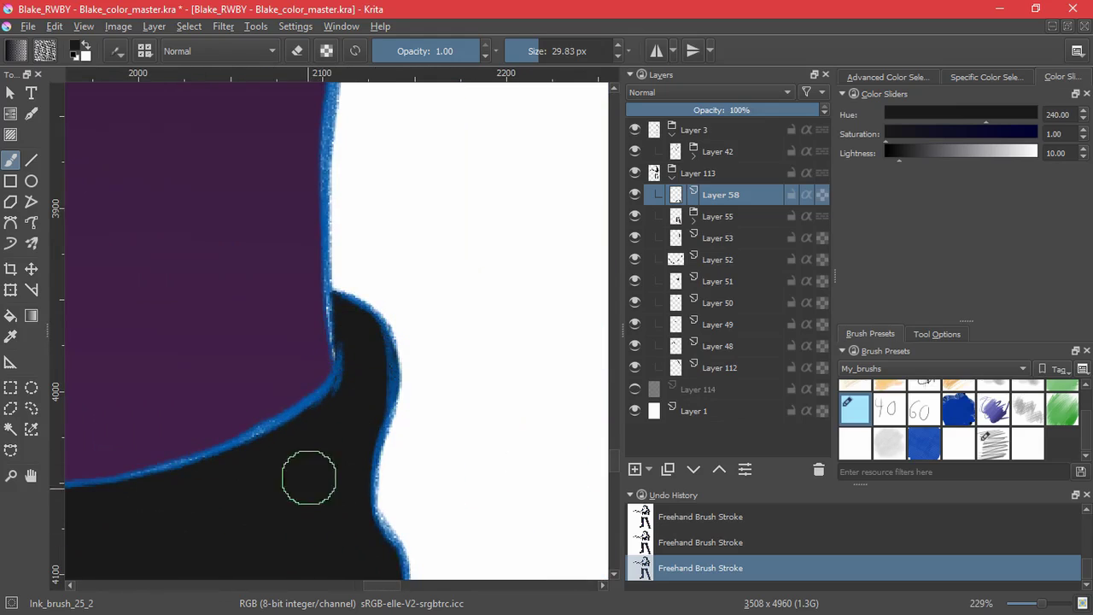
pyautogui.scroll(-8, 309, 477)
# - Sample the vest's near-black on its own layer, save the drawing and set the colour's lightness to 36
pyautogui.click(636, 282)
pyautogui.click(636, 281)
pyautogui.click(672, 277)
pyautogui.keyDown('ctrl'); pyautogui.click(359, 255); pyautogui.keyUp('ctrl')
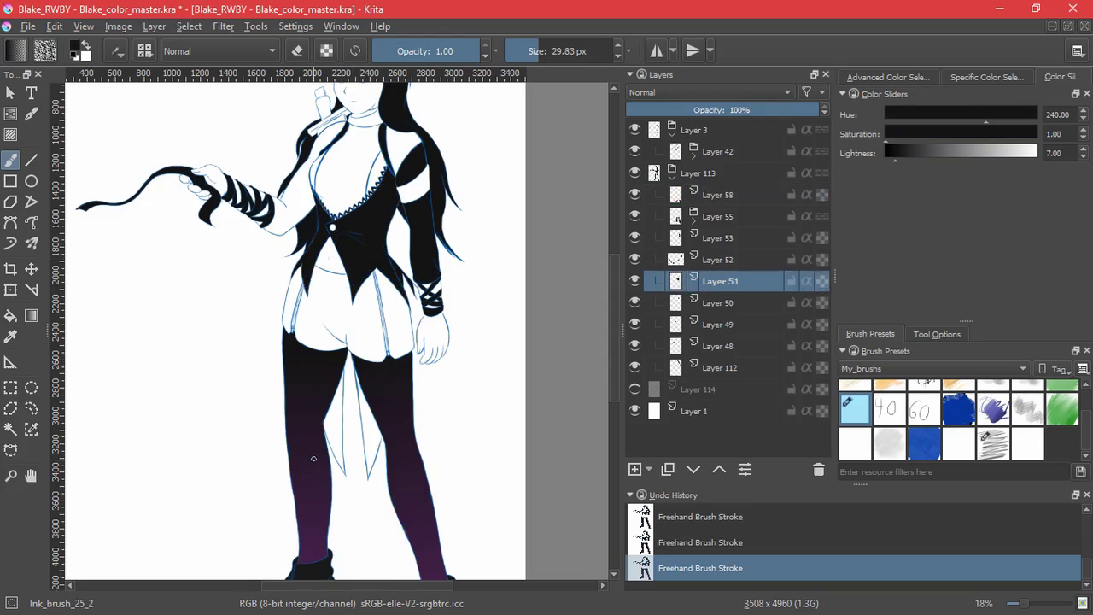
pyautogui.hotkey('ctrl', 's')
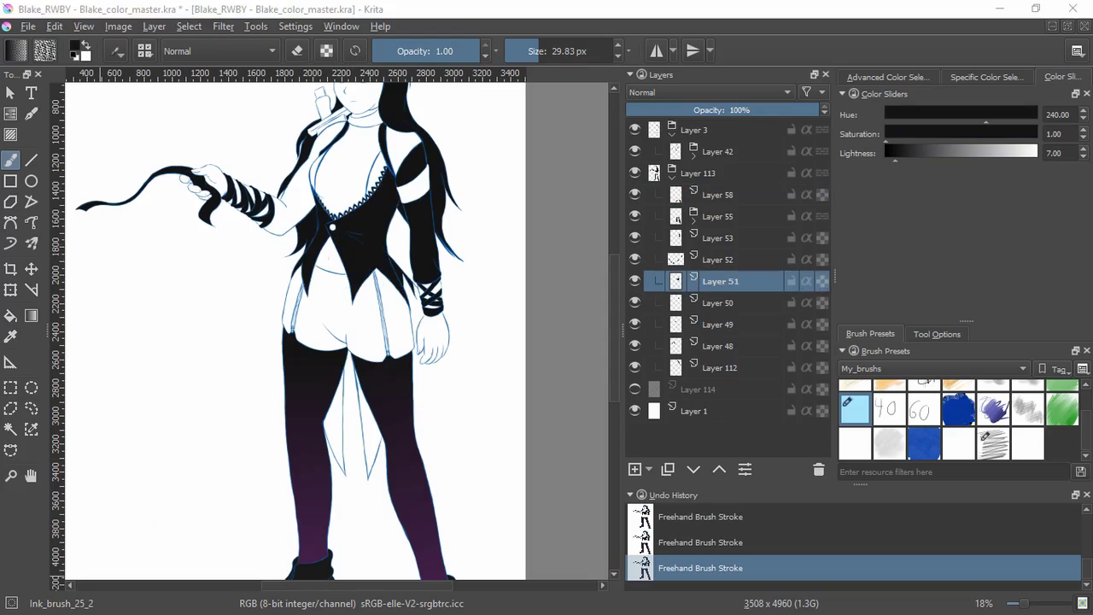
pyautogui.click(939, 152)
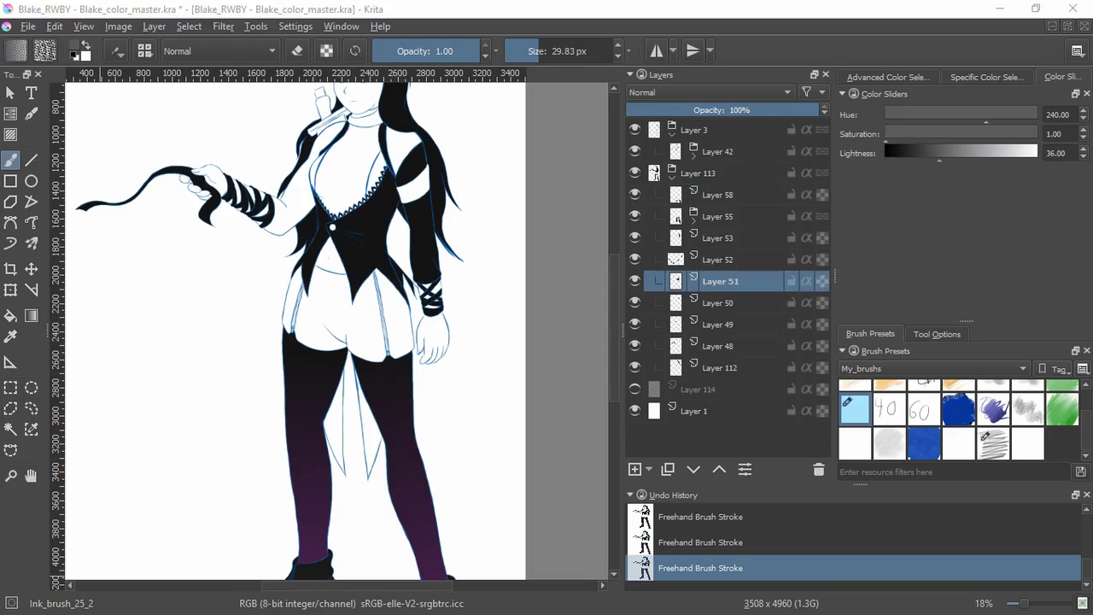
pyautogui.moveTo(451, 422); pyautogui.dragTo(477, 416)
pyautogui.click(634, 469)
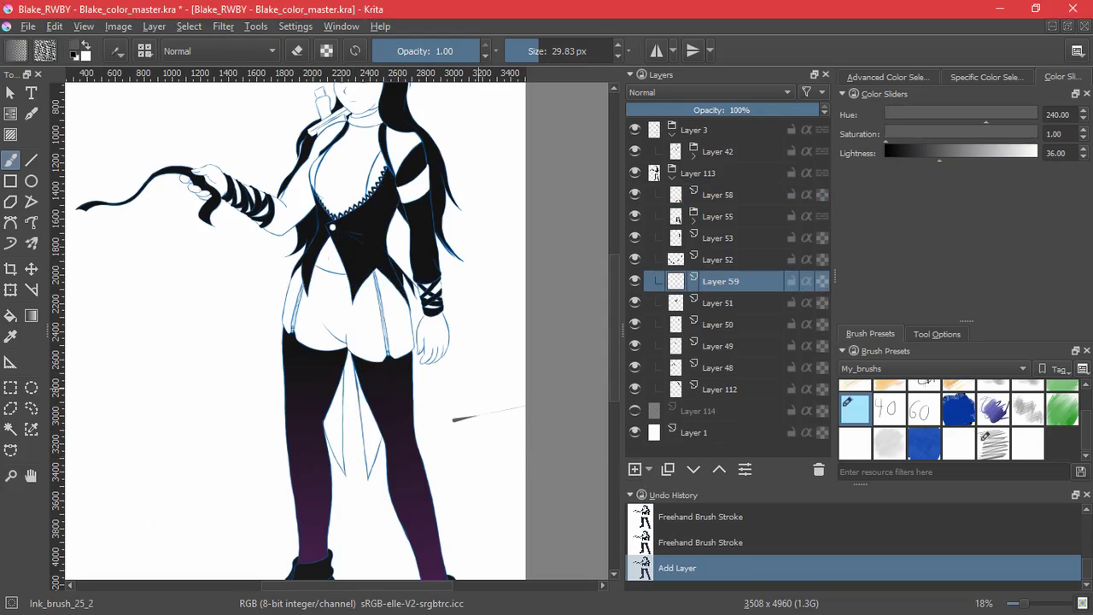
pyautogui.hotkey('ctrl', 'z')
pyautogui.hotkey('ctrl', 'z')
# - Add a new layer above the vest layer and flood fill both coattail points between the legs with the grey
pyautogui.click(635, 470)
pyautogui.press('f')
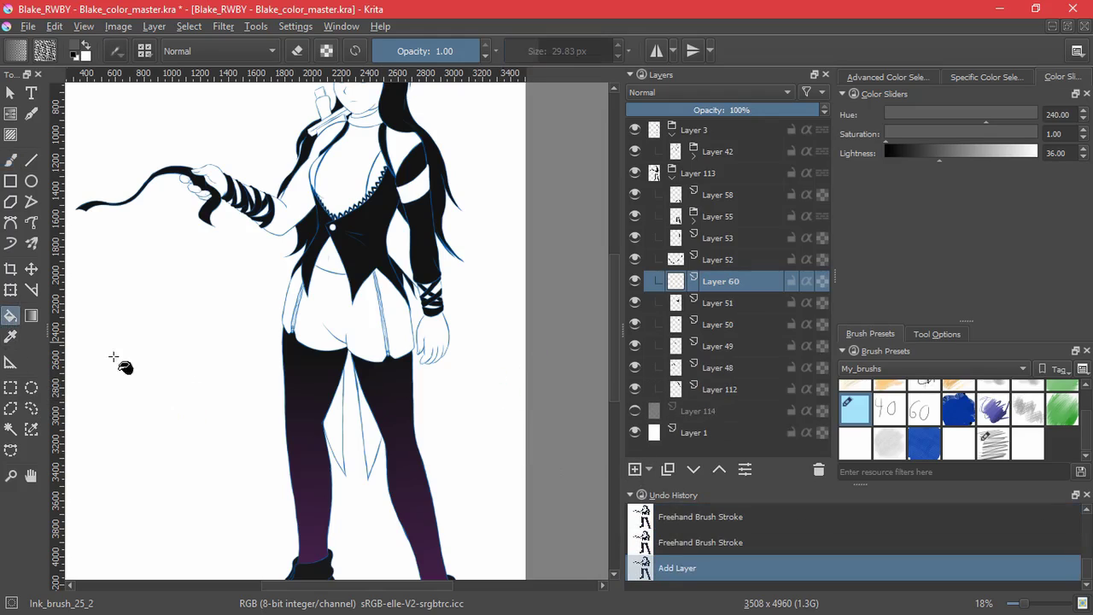
pyautogui.click(342, 427)
pyautogui.click(367, 433)
pyautogui.moveTo(349, 441); pyautogui.dragTo(413, 305)
pyautogui.moveTo(321, 461); pyautogui.dragTo(294, 345)
# - With the 5.61 px sketch brush, touch up the grey at the tips and edges of both coattail points
pyautogui.click(10, 160)
pyautogui.scroll(4, 424, 493)
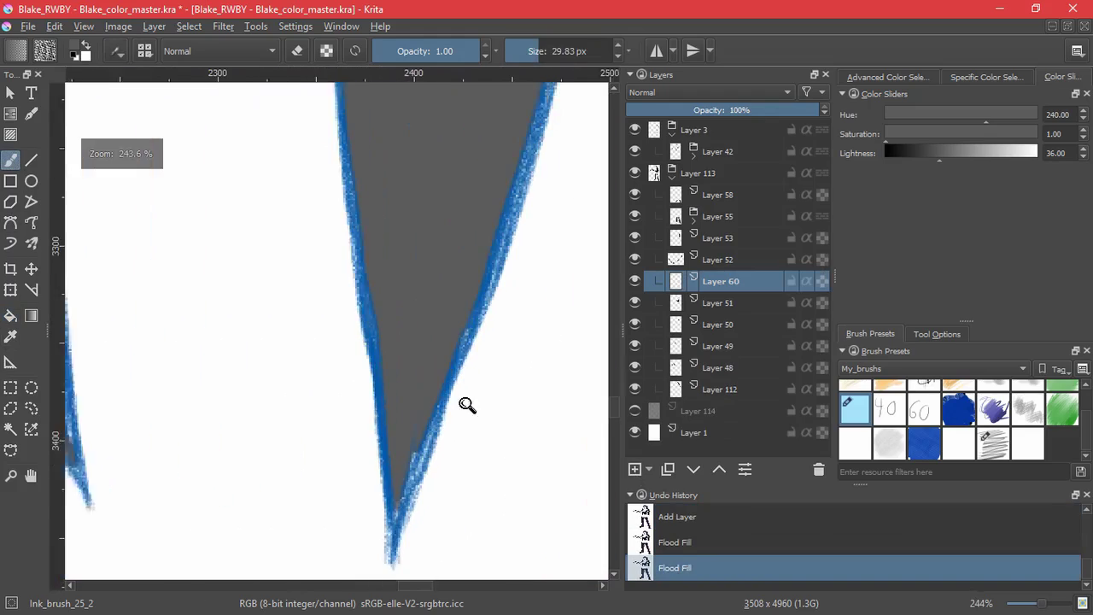
pyautogui.press('/')
pyautogui.moveTo(394, 510); pyautogui.dragTo(392, 521)
pyautogui.moveTo(412, 316)
pyautogui.mouseDown()
pyautogui.moveTo(403, 333)
pyautogui.moveTo(563, 376)
pyautogui.mouseUp()
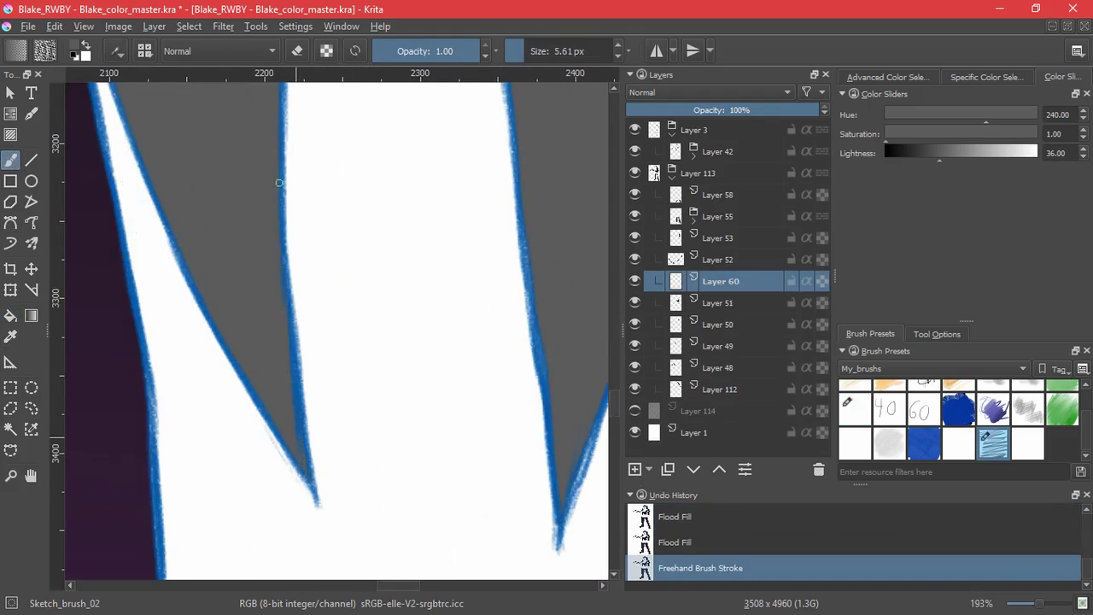
pyautogui.moveTo(279, 183); pyautogui.dragTo(281, 164)
pyautogui.moveTo(481, 250); pyautogui.dragTo(470, 376)
pyautogui.moveTo(487, 128)
pyautogui.mouseDown()
pyautogui.moveTo(434, 329)
pyautogui.moveTo(431, 487)
pyautogui.mouseUp()
pyautogui.moveTo(350, 282); pyautogui.dragTo(351, 167)
pyautogui.moveTo(351, 261); pyautogui.dragTo(344, 390)
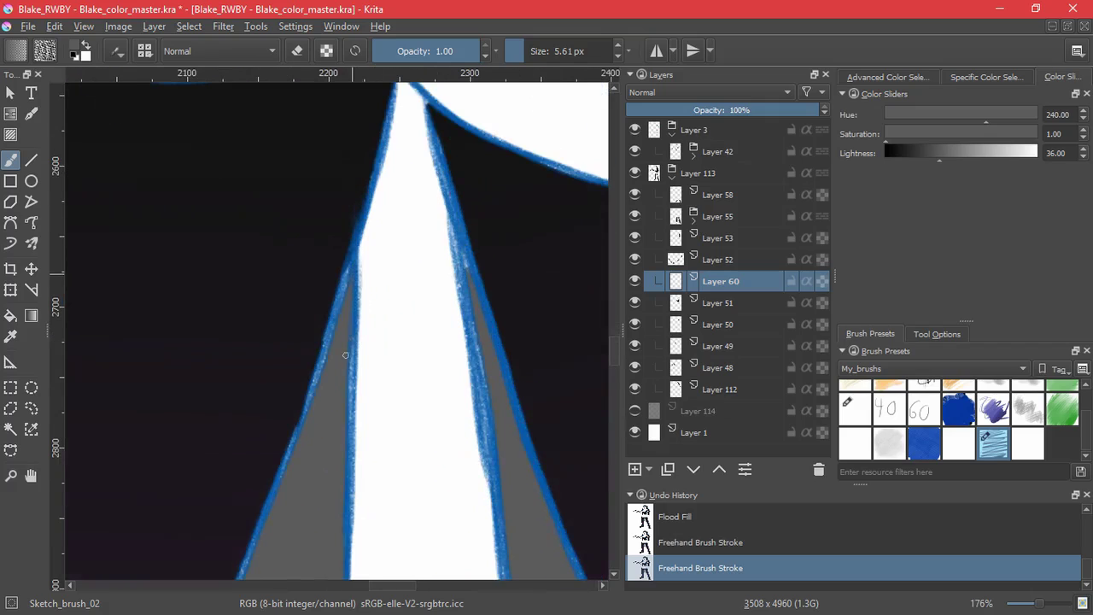
# - Add a new layer directly below the legs group and flood fill the neck collar with near-black sampled from the dark strap
pyautogui.scroll(-10, 454, 384)
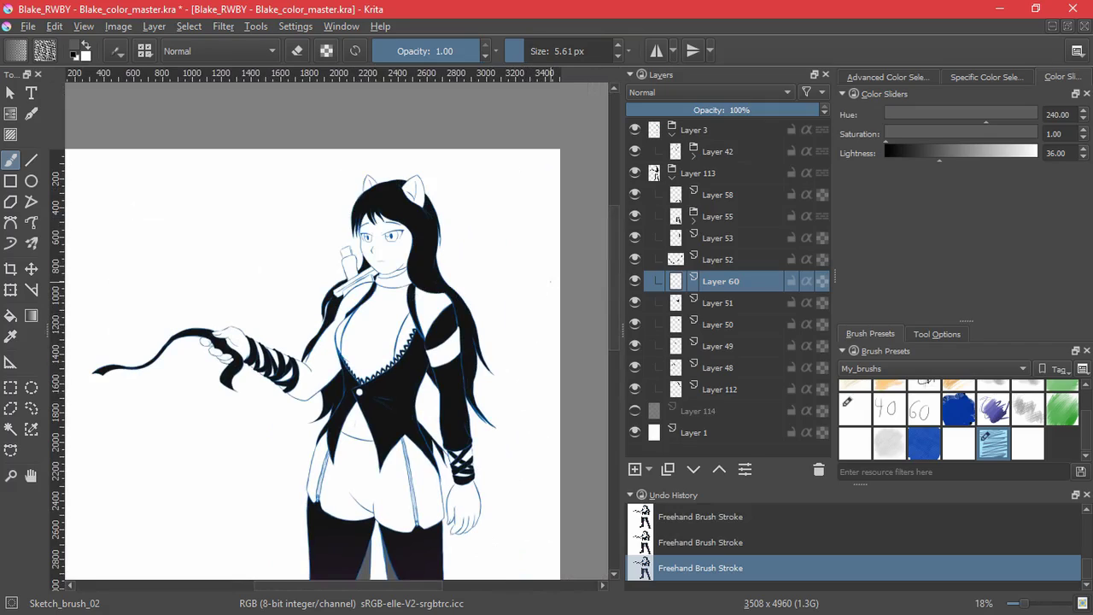
pyautogui.moveTo(466, 374); pyautogui.dragTo(451, 211)
pyautogui.moveTo(496, 323); pyautogui.dragTo(505, 385)
pyautogui.moveTo(508, 322)
pyautogui.mouseDown()
pyautogui.moveTo(519, 339)
pyautogui.moveTo(519, 425)
pyautogui.mouseUp()
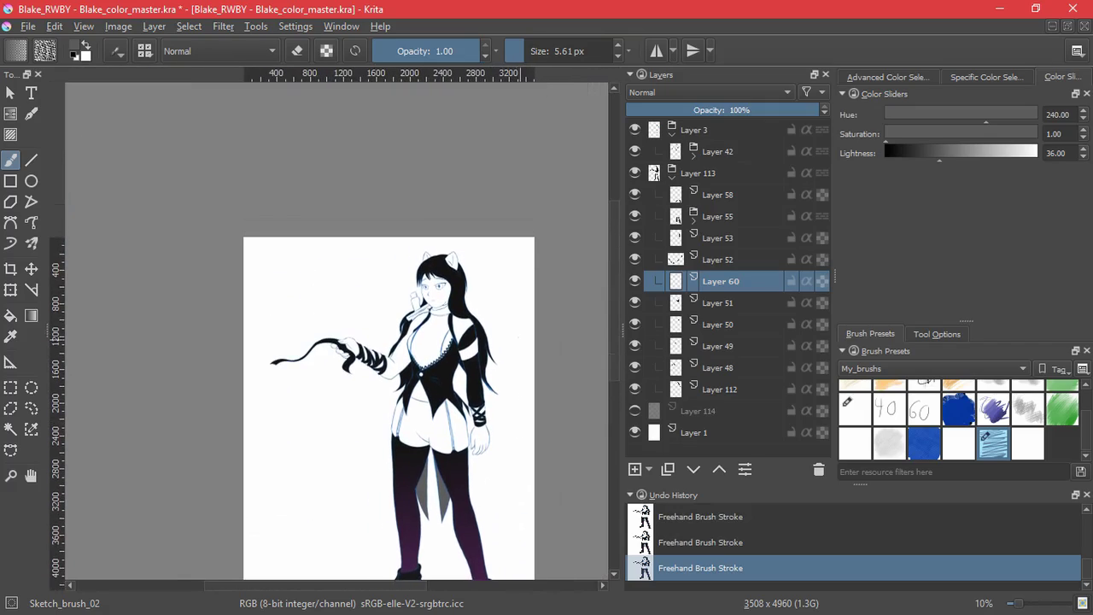
pyautogui.moveTo(429, 335); pyautogui.dragTo(536, 189)
pyautogui.moveTo(536, 189); pyautogui.dragTo(451, 373)
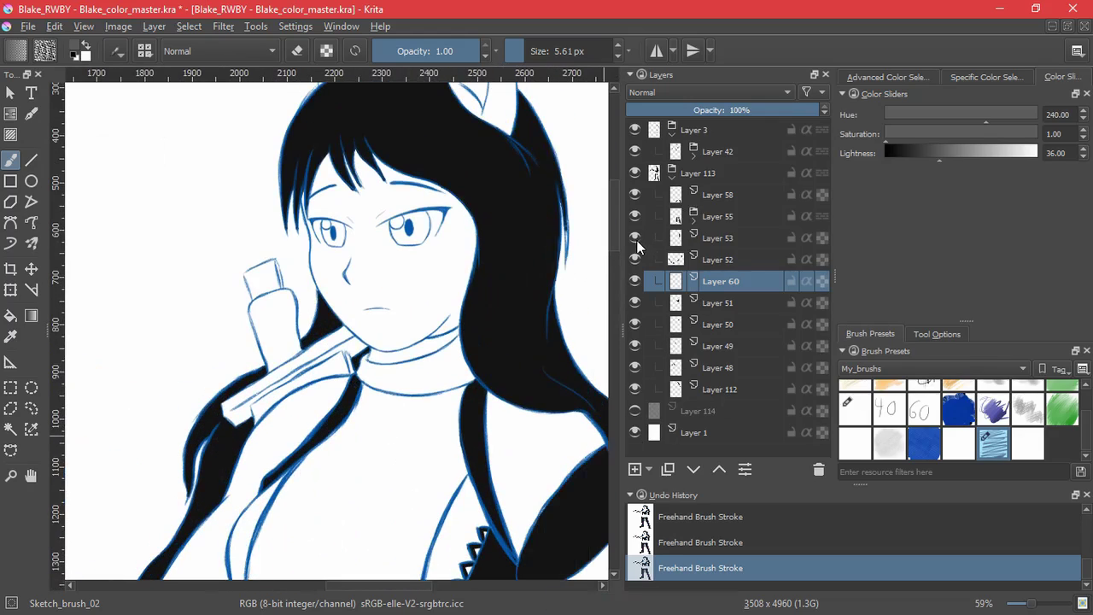
pyautogui.click(675, 238)
pyautogui.press('Insert')
pyautogui.press('f')
pyautogui.click(381, 381)
pyautogui.hotkey('ctrl', 'z')
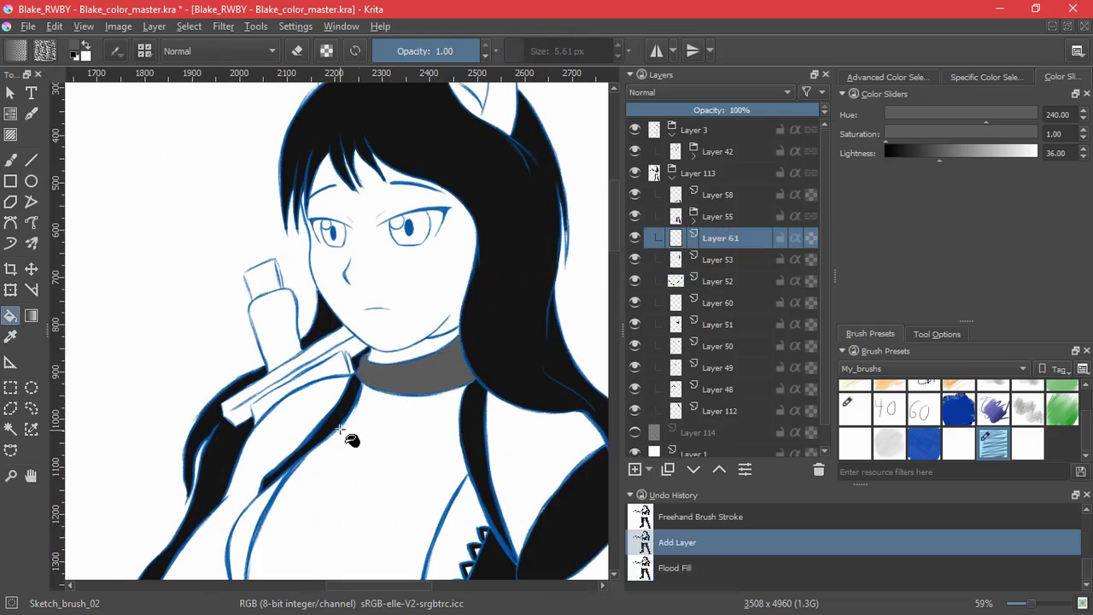
pyautogui.keyDown('ctrl'); pyautogui.click(339, 430); pyautogui.keyUp('ctrl')
pyautogui.click(383, 381)
pyautogui.click(875, 78)
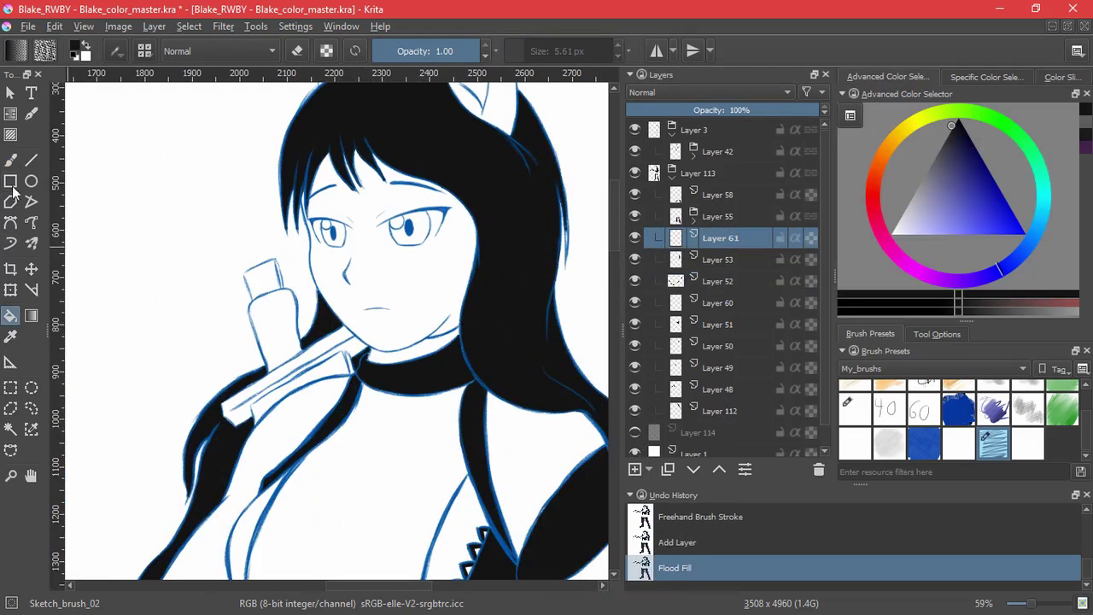
# - With the 5.61 px sketch brush, touch up the near-black fill along the neck collar's edges and corners
pyautogui.press('b')
pyautogui.scroll(8, 376, 375)
pyautogui.moveTo(360, 326); pyautogui.dragTo(390, 353)
pyautogui.moveTo(309, 368); pyautogui.dragTo(301, 370)
pyautogui.moveTo(495, 327)
pyautogui.mouseDown()
pyautogui.moveTo(547, 366)
pyautogui.moveTo(345, 454)
pyautogui.mouseUp()
pyautogui.moveTo(405, 394); pyautogui.dragTo(365, 471)
pyautogui.scroll(-3, 365, 471)
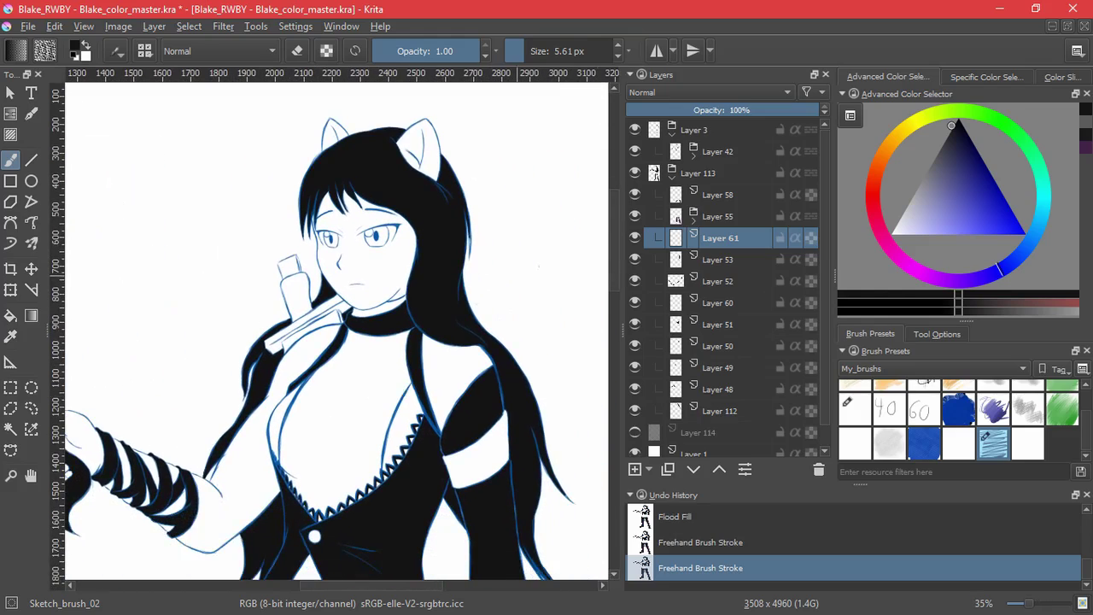
# - Find the four layers holding the irises, pupils and highlights within the line art and put them in their own group
pyautogui.click(672, 179)
pyautogui.click(693, 155)
pyautogui.moveTo(825, 234); pyautogui.dragTo(826, 409)
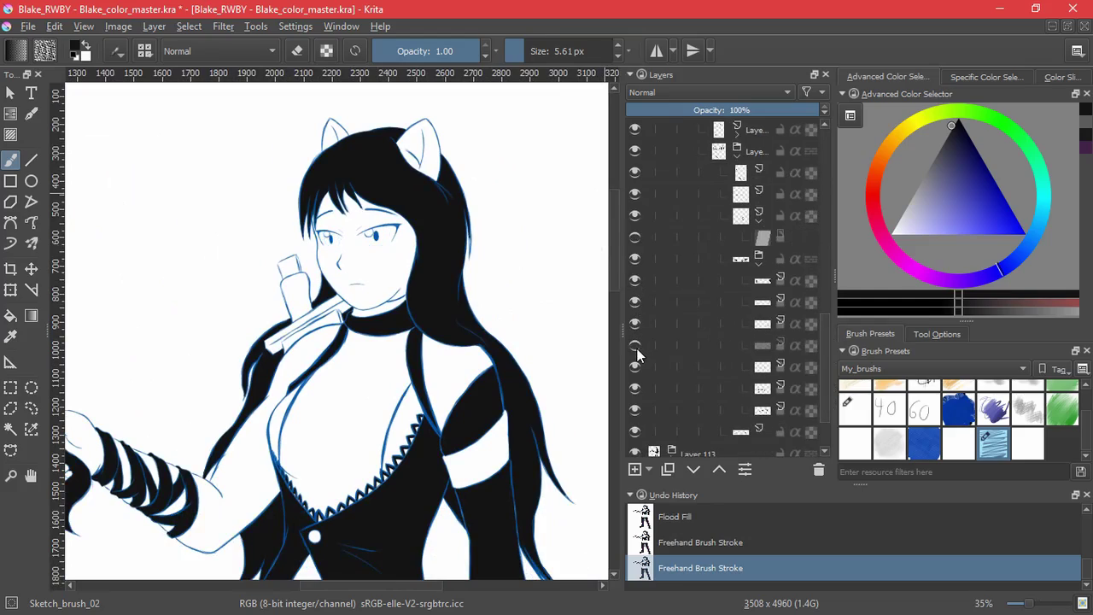
pyautogui.moveTo(636, 348); pyautogui.dragTo(636, 314)
pyautogui.click(762, 286)
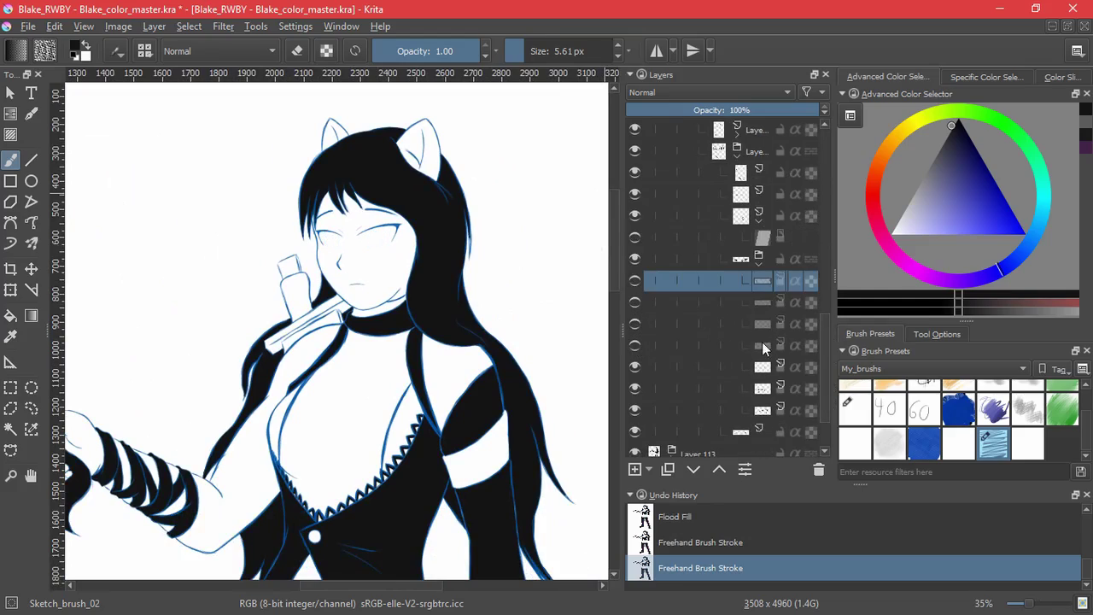
pyautogui.keyDown('shift'); pyautogui.click(767, 349); pyautogui.keyUp('shift')
pyautogui.scroll(1, 756, 334)
pyautogui.moveTo(634, 333); pyautogui.dragTo(635, 367)
pyautogui.hotkey('ctrl', 'g')
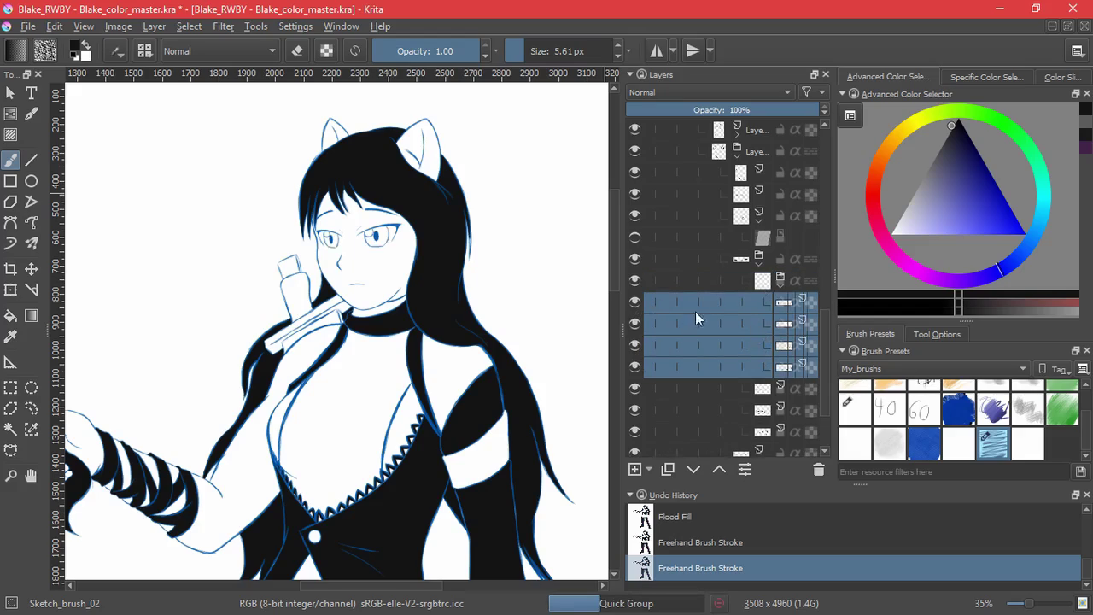
pyautogui.click(792, 288)
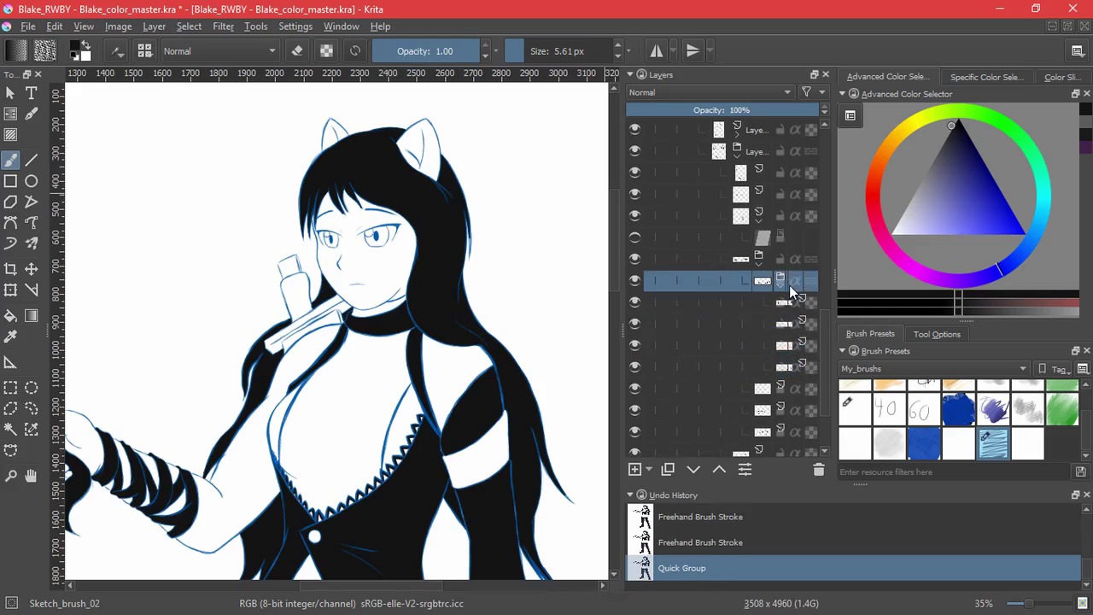
# - Turn off the layer that tints the line art blue
pyautogui.scroll(5, 360, 235)
pyautogui.moveTo(333, 265); pyautogui.dragTo(366, 361)
pyautogui.click(32, 409)
pyautogui.moveTo(822, 327); pyautogui.dragTo(834, 144)
pyautogui.click(634, 173)
pyautogui.moveTo(820, 205); pyautogui.dragTo(821, 391)
# - Outline-select the left-hand iris in the eye group, then narrow and reposition it with a transform
pyautogui.moveTo(271, 320)
pyautogui.mouseDown()
pyautogui.moveTo(333, 417)
pyautogui.moveTo(266, 334)
pyautogui.mouseUp()
pyautogui.press('t')
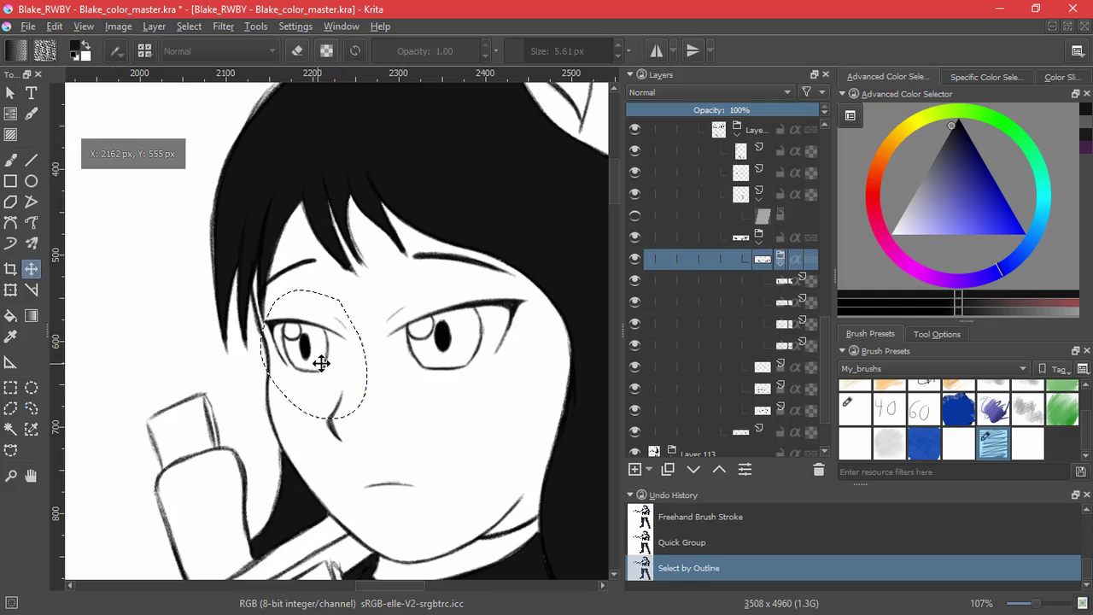
pyautogui.hotkey('ctrl', 't')
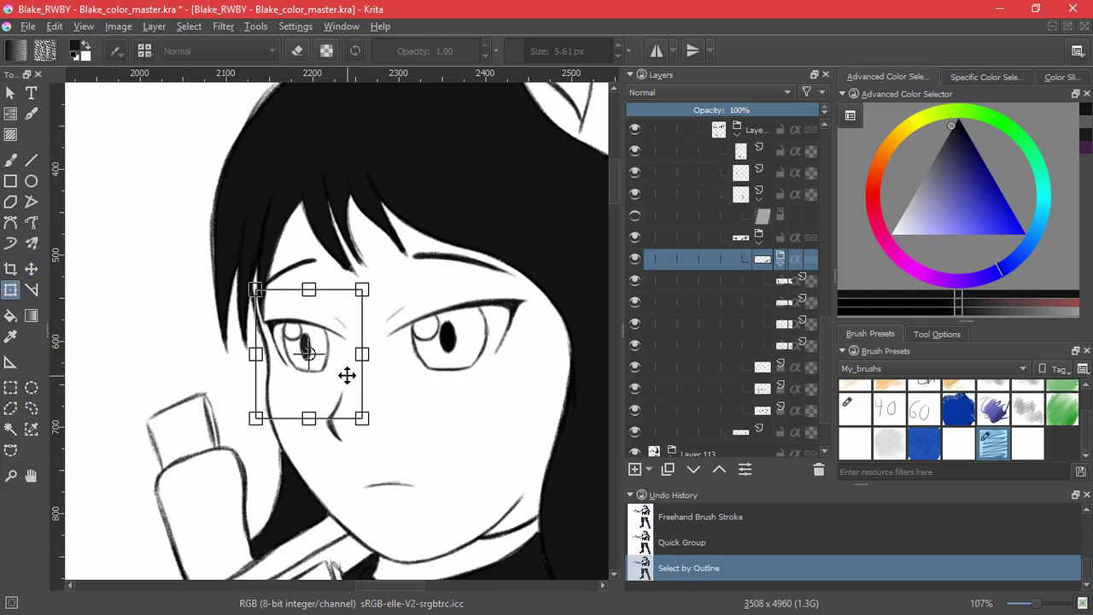
pyautogui.moveTo(255, 353); pyautogui.dragTo(268, 353)
pyautogui.moveTo(332, 363); pyautogui.dragTo(336, 371)
pyautogui.moveTo(352, 432); pyautogui.dragTo(360, 392)
pyautogui.press('Return')
pyautogui.scroll(-5, 427, 369)
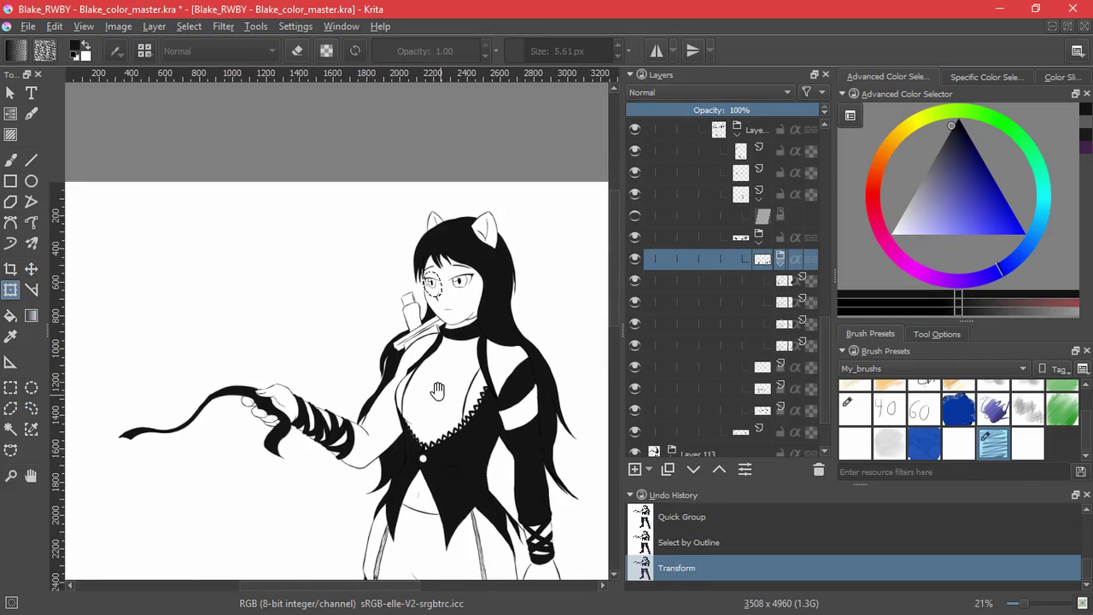
# - Outline-select the right-hand iris, narrow it from its outer side, nudge it slightly upward and clear the selection
pyautogui.scroll(5, 126, 268)
pyautogui.click(31, 410)
pyautogui.moveTo(444, 269); pyautogui.dragTo(461, 282)
pyautogui.click(11, 291)
pyautogui.moveTo(345, 348); pyautogui.dragTo(346, 341)
pyautogui.hotkey('ctrl', 'z')
pyautogui.moveTo(471, 315); pyautogui.dragTo(457, 315)
pyautogui.moveTo(398, 378); pyautogui.dragTo(398, 373)
pyautogui.press('Return')
pyautogui.scroll(-5, 451, 378)
pyautogui.scroll(2, 469, 462)
pyautogui.hotkey('ctrl', 'shift', 'a')
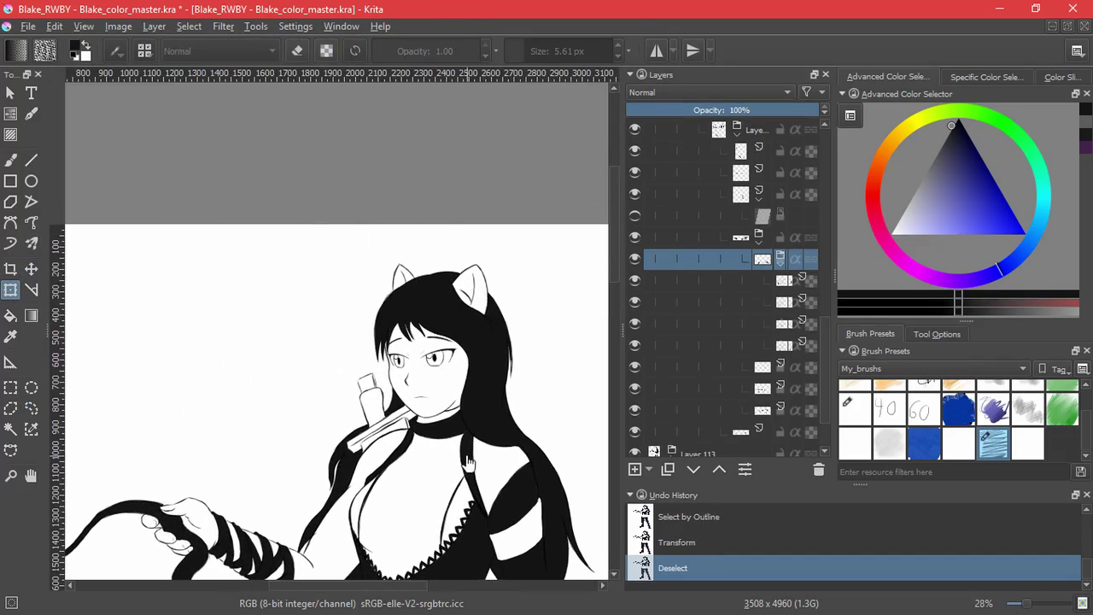
pyautogui.scroll(6, 469, 462)
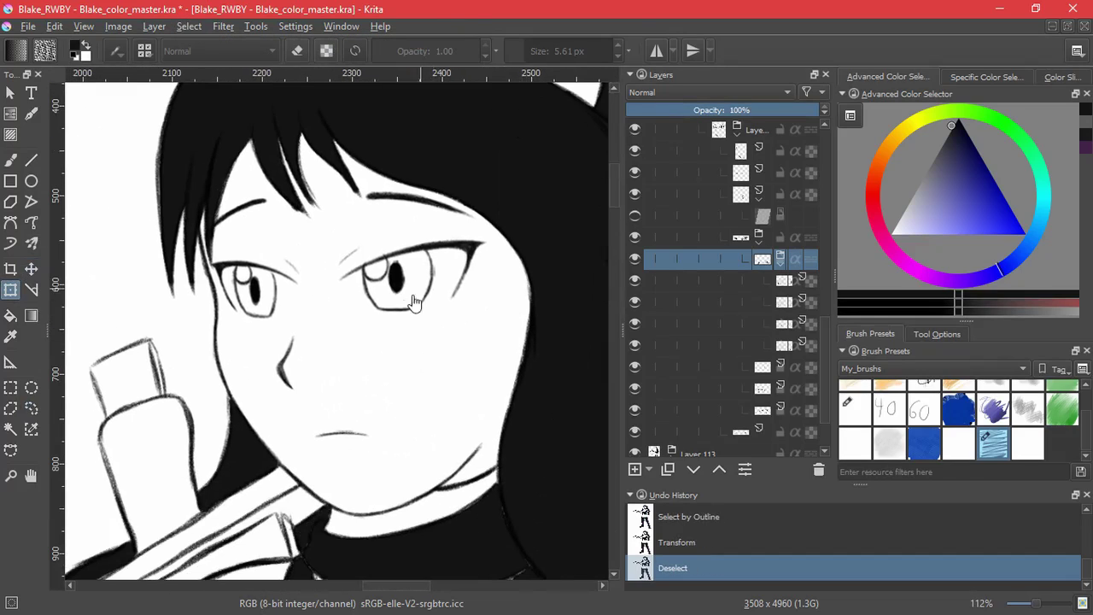
pyautogui.click(346, 360)
pyautogui.press('Escape')
pyautogui.click(389, 362)
pyautogui.moveTo(439, 298); pyautogui.dragTo(414, 330)
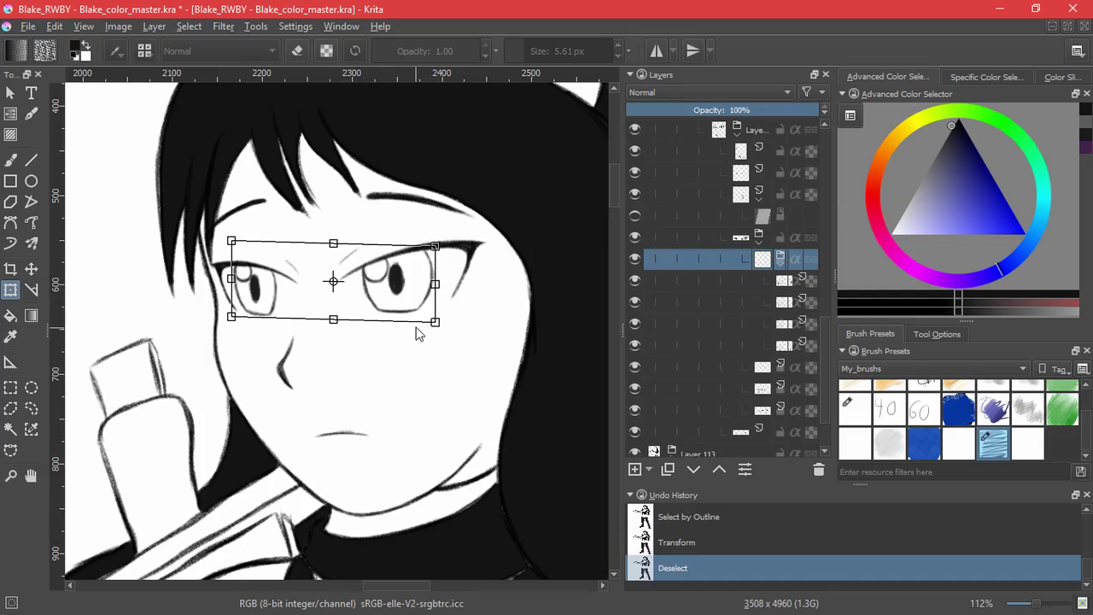
pyautogui.press('Escape')
# - Identify the two layers holding the pupils inside the eye group and put them in their own subgroup
pyautogui.click(637, 301)
pyautogui.click(636, 300)
pyautogui.click(637, 297)
pyautogui.click(637, 297)
pyautogui.click(702, 302)
pyautogui.keyDown('ctrl'); pyautogui.click(707, 284); pyautogui.keyUp('ctrl')
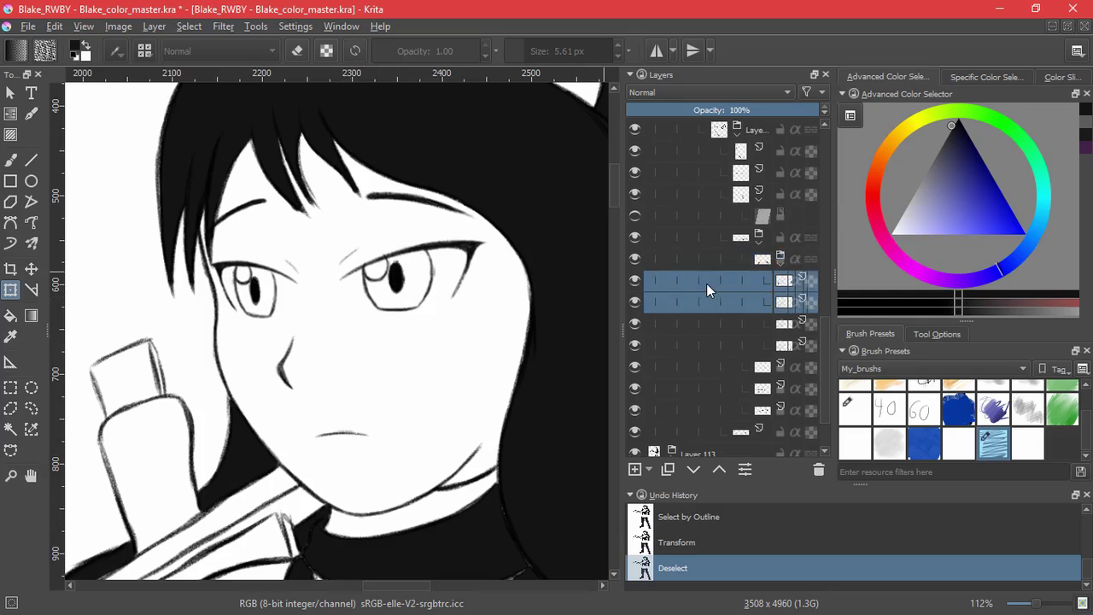
pyautogui.hotkey('ctrl', 'g')
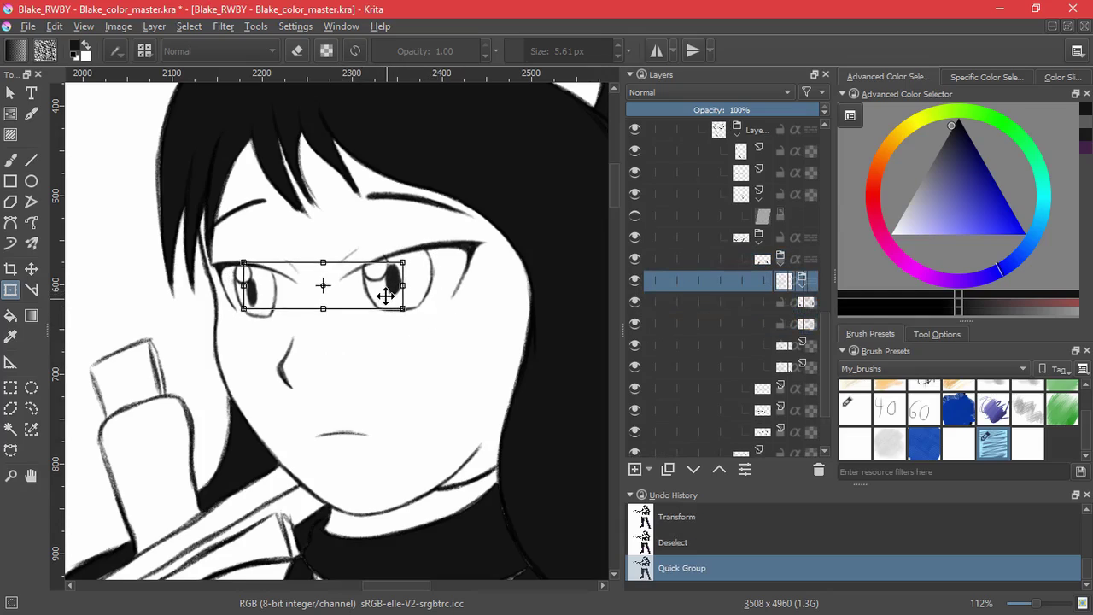
# - Move the pupil group slightly left within both irises
pyautogui.moveTo(288, 312); pyautogui.dragTo(246, 299)
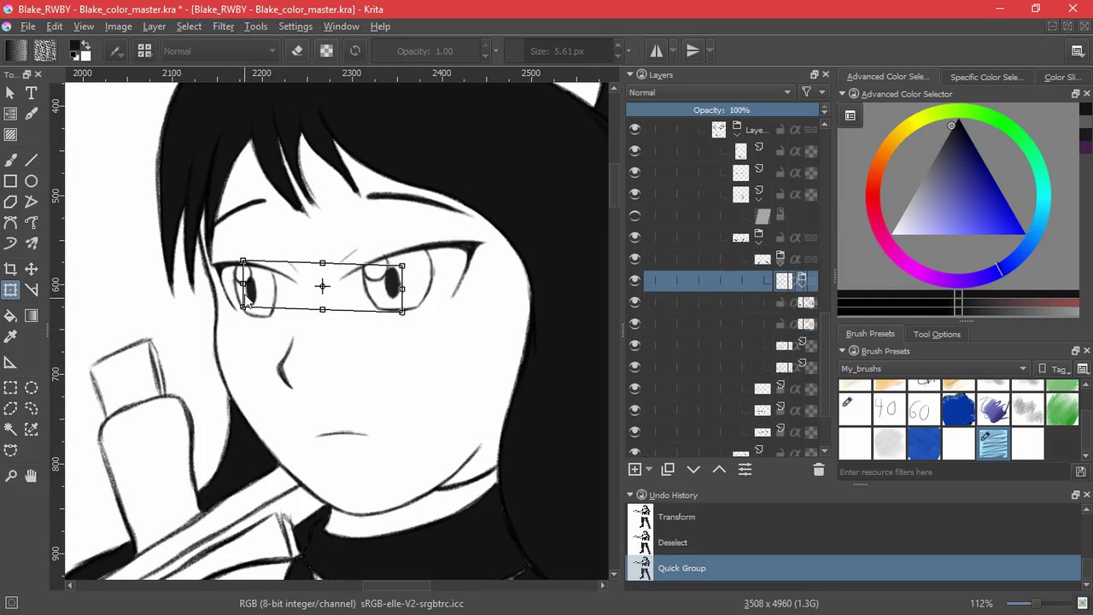
pyautogui.press('Escape')
pyautogui.click(33, 270)
pyautogui.moveTo(271, 295)
pyautogui.mouseDown()
pyautogui.moveTo(266, 310)
pyautogui.moveTo(278, 309)
pyautogui.mouseUp()
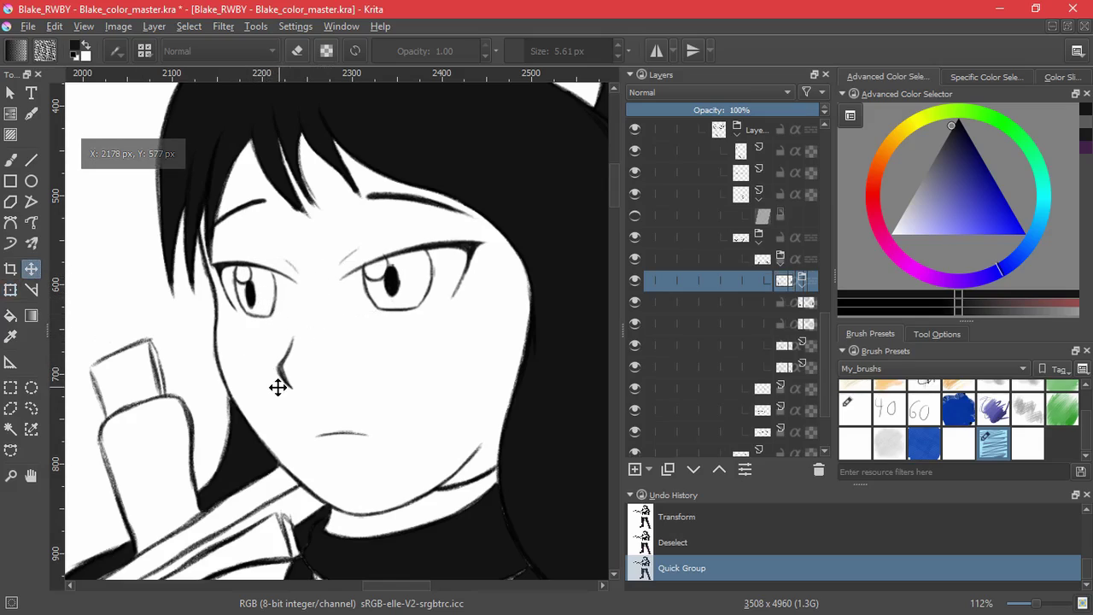
pyautogui.moveTo(277, 387); pyautogui.dragTo(280, 390)
pyautogui.press('Escape')
pyautogui.press('ctrl+Print')
pyautogui.press('Escape')
pyautogui.moveTo(401, 279); pyautogui.dragTo(388, 272)
pyautogui.scroll(-6, 394, 353)
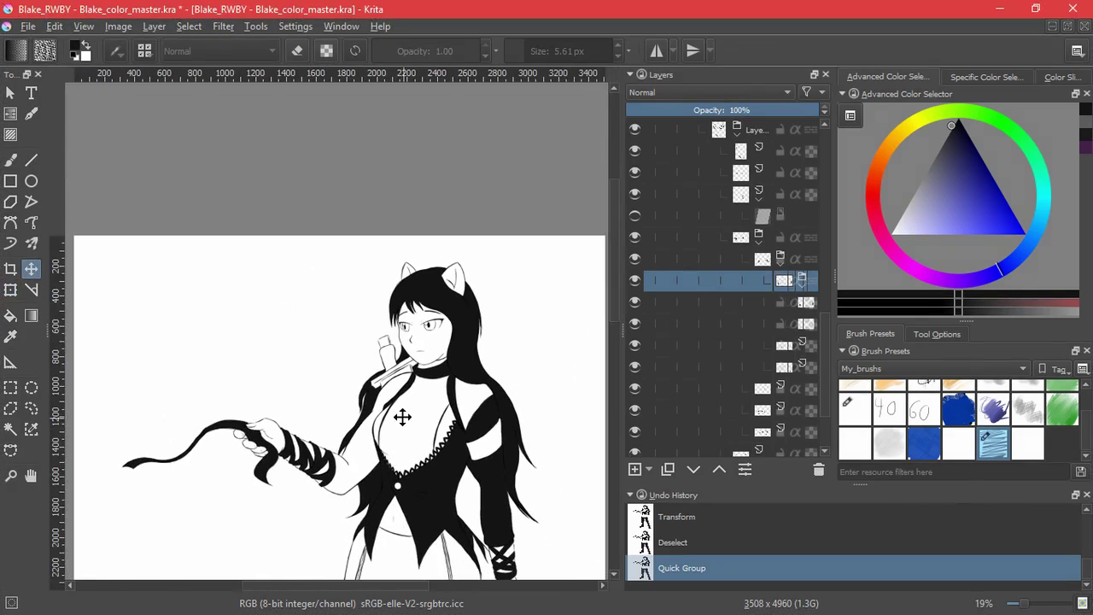
pyautogui.scroll(6, 409, 363)
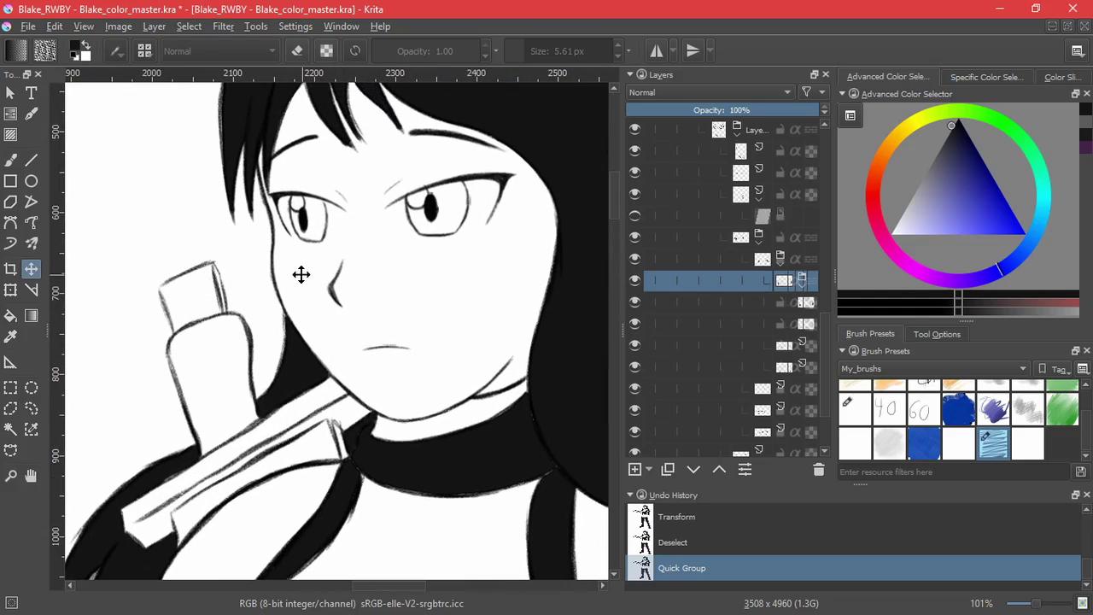
# - Outline-select the left-hand eye's pupil and adjust its size and position with a transform
pyautogui.click(10, 290)
pyautogui.click(31, 408)
pyautogui.moveTo(275, 231); pyautogui.dragTo(277, 222)
pyautogui.click(10, 290)
pyautogui.scroll(3, 342, 256)
pyautogui.moveTo(362, 315); pyautogui.dragTo(361, 346)
pyautogui.moveTo(334, 301); pyautogui.dragTo(334, 313)
pyautogui.moveTo(346, 432); pyautogui.dragTo(356, 433)
pyautogui.moveTo(336, 366); pyautogui.dragTo(340, 370)
pyautogui.press('Return')
pyautogui.moveTo(427, 373); pyautogui.dragTo(303, 363)
# - Outline-select the right-hand eye's pupil, adjust its size and position with a transform and clear the selection
pyautogui.click(32, 408)
pyautogui.moveTo(389, 248); pyautogui.dragTo(387, 253)
pyautogui.click(10, 290)
pyautogui.moveTo(455, 290); pyautogui.dragTo(445, 302)
pyautogui.moveTo(472, 401); pyautogui.dragTo(488, 391)
pyautogui.press('Return')
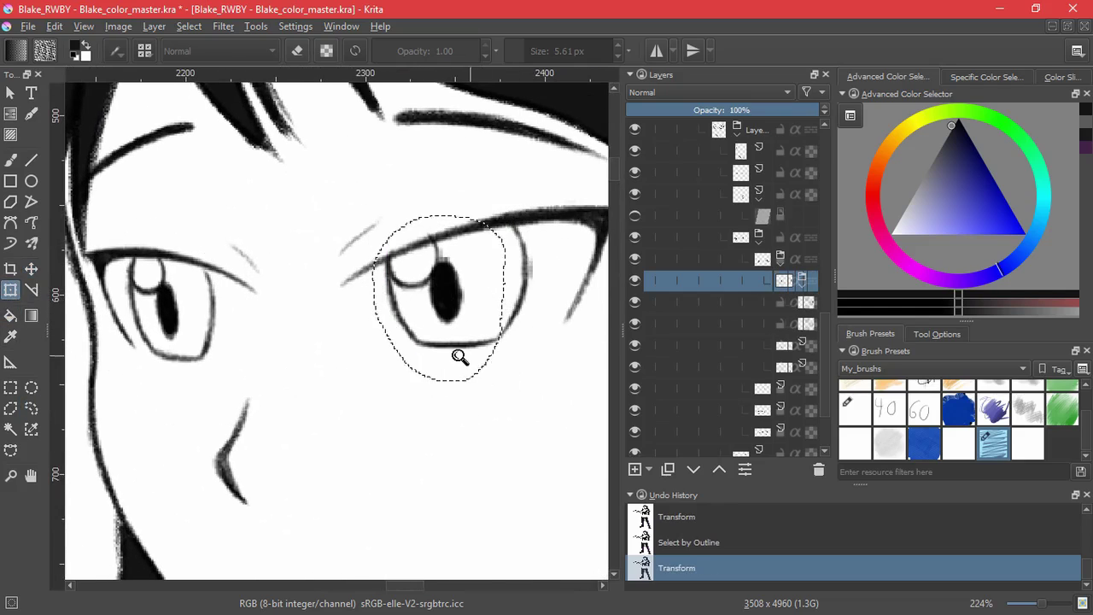
pyautogui.moveTo(461, 357); pyautogui.dragTo(450, 529)
pyautogui.moveTo(450, 529); pyautogui.dragTo(453, 417)
pyautogui.click(189, 27)
pyautogui.click(209, 60)
# - Outline-select a pupil once more, apply another transform to it and clear the selection
pyautogui.moveTo(305, 381); pyautogui.dragTo(325, 437)
pyautogui.moveTo(326, 437)
pyautogui.mouseDown()
pyautogui.moveTo(416, 501)
pyautogui.moveTo(424, 379)
pyautogui.mouseUp()
pyautogui.moveTo(450, 194); pyautogui.dragTo(418, 268)
pyautogui.click(32, 408)
pyautogui.moveTo(285, 217)
pyautogui.mouseDown()
pyautogui.moveTo(310, 303)
pyautogui.moveTo(277, 290)
pyautogui.moveTo(290, 308)
pyautogui.mouseUp()
pyautogui.click(11, 291)
pyautogui.press('Return')
pyautogui.moveTo(441, 336)
pyautogui.mouseDown()
pyautogui.moveTo(401, 345)
pyautogui.moveTo(391, 431)
pyautogui.mouseUp()
pyautogui.click(198, 28)
pyautogui.click(214, 61)
pyautogui.moveTo(452, 411); pyautogui.dragTo(436, 475)
pyautogui.moveTo(443, 457); pyautogui.dragTo(461, 401)
pyautogui.scroll(6, 454, 278)
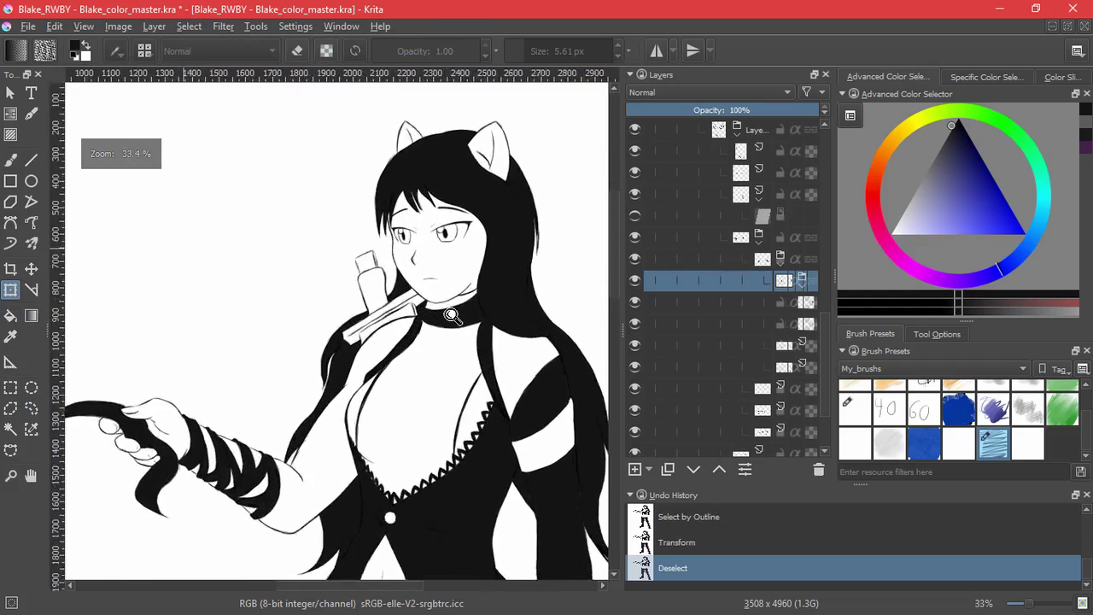
# - Move the second layer of the face line-art group slightly left and save the document
pyautogui.scroll(-3, 708, 302)
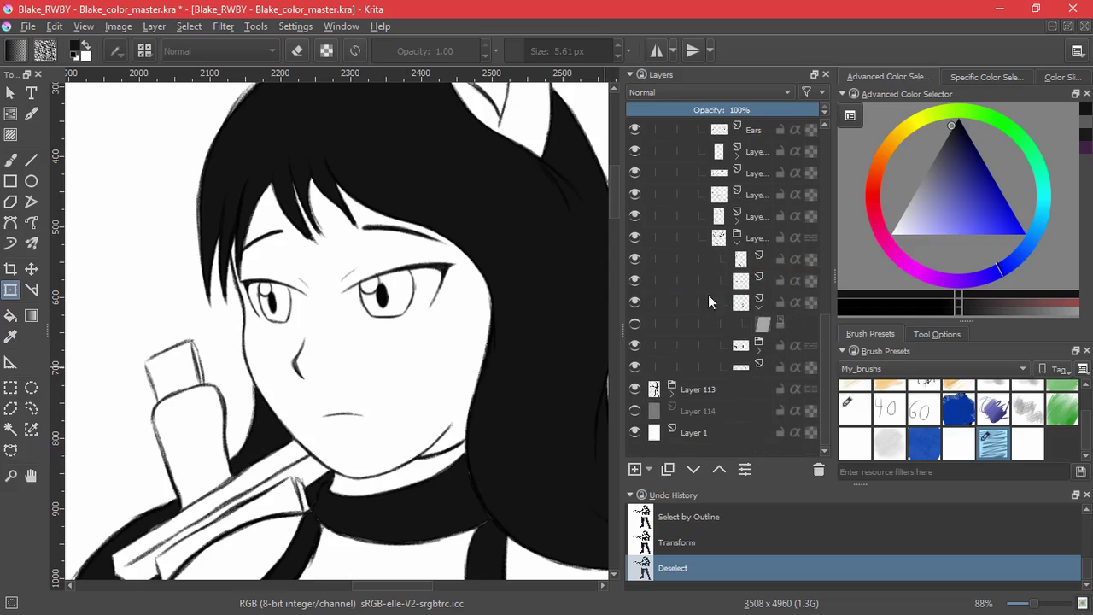
pyautogui.click(634, 283)
pyautogui.click(31, 270)
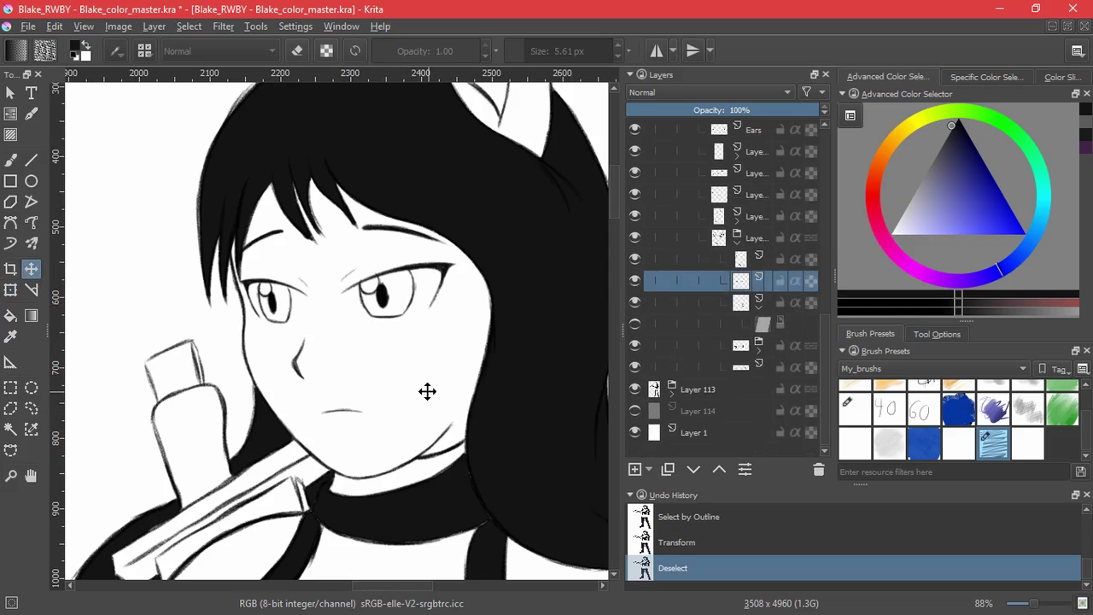
pyautogui.moveTo(405, 395); pyautogui.dragTo(400, 396)
pyautogui.hotkey('ctrl', 'space')
pyautogui.moveTo(450, 347); pyautogui.dragTo(445, 475)
pyautogui.moveTo(445, 475); pyautogui.dragTo(450, 410)
pyautogui.press('2')
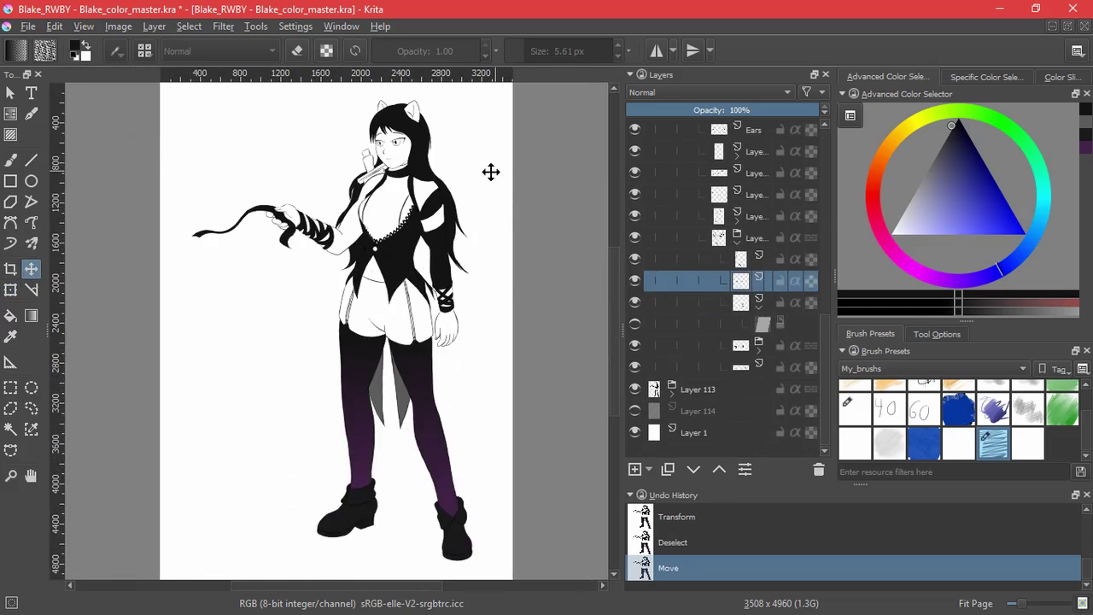
pyautogui.hotkey('ctrl', 's')
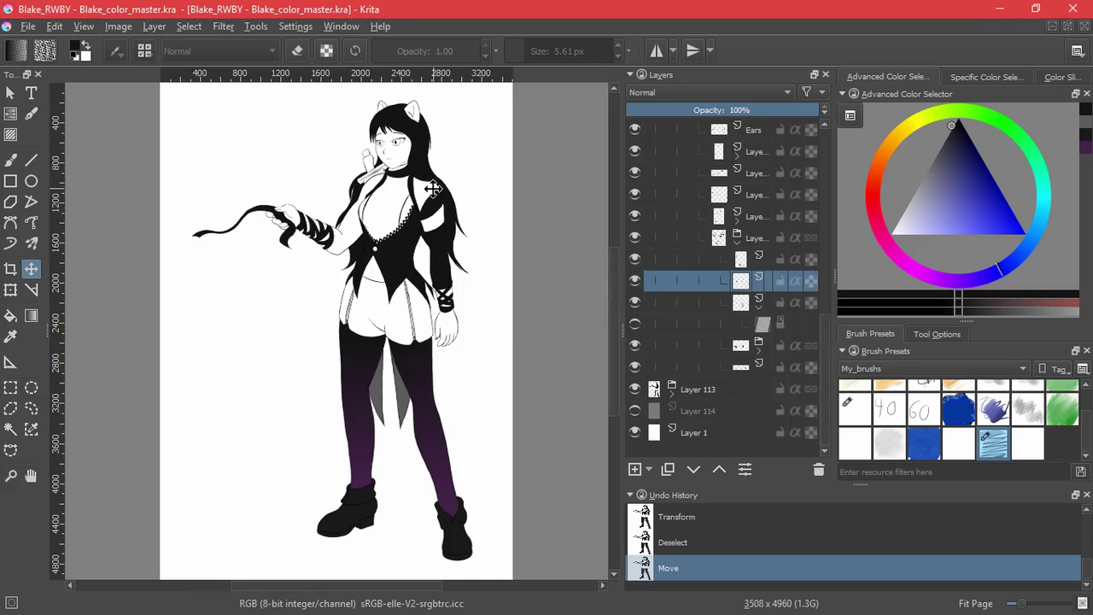
# - Show the line-art group's filter mask to tint the lines blue and expand the Layer 113 colour group
pyautogui.moveTo(827, 332); pyautogui.dragTo(827, 147)
pyautogui.click(715, 199)
pyautogui.click(634, 174)
pyautogui.click(671, 222)
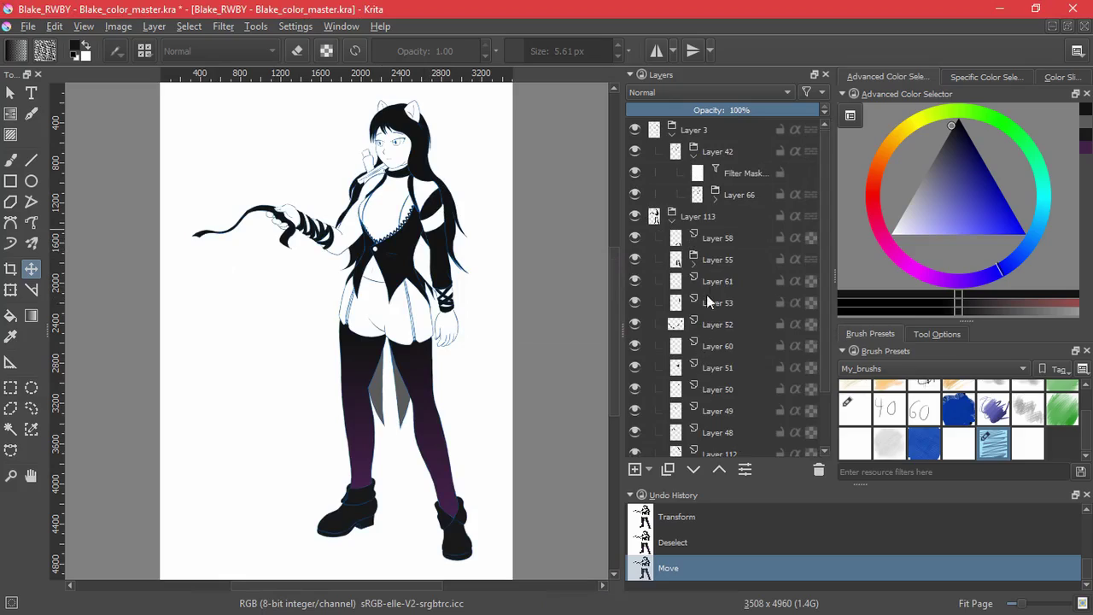
# - Add a new layer at the top of the Layer 113 group and flood-fill the blouse with near-white
pyautogui.click(635, 468)
pyautogui.click(11, 316)
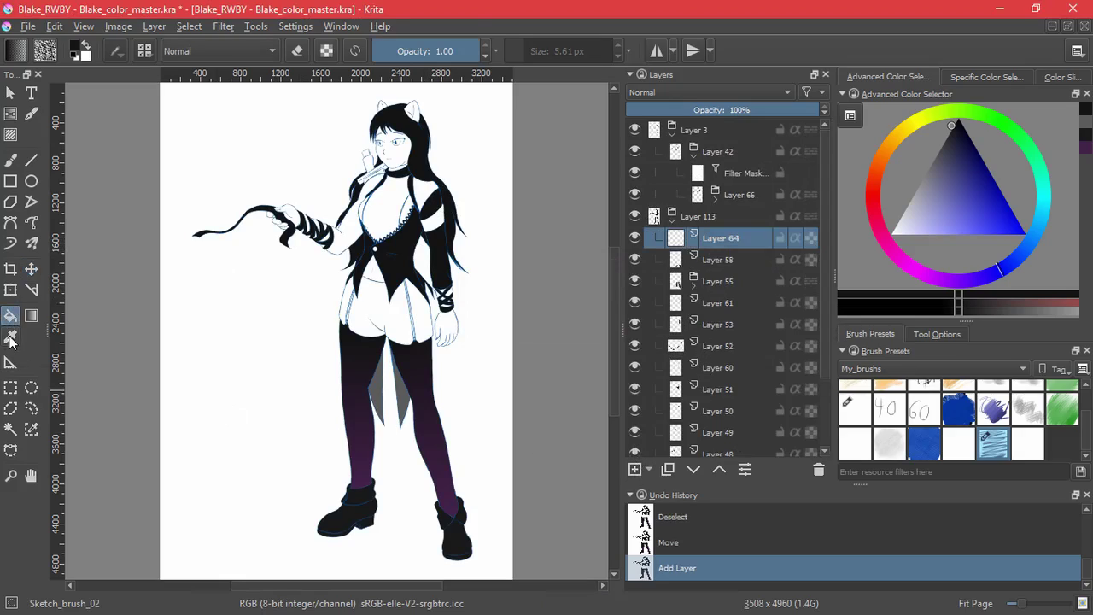
pyautogui.press('x')
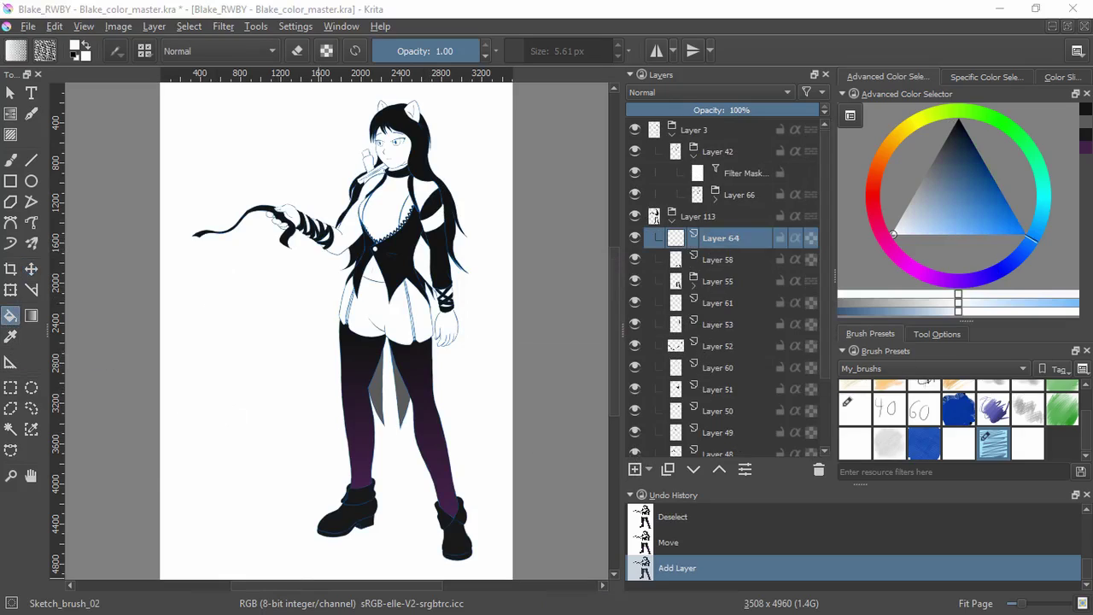
pyautogui.click(378, 214)
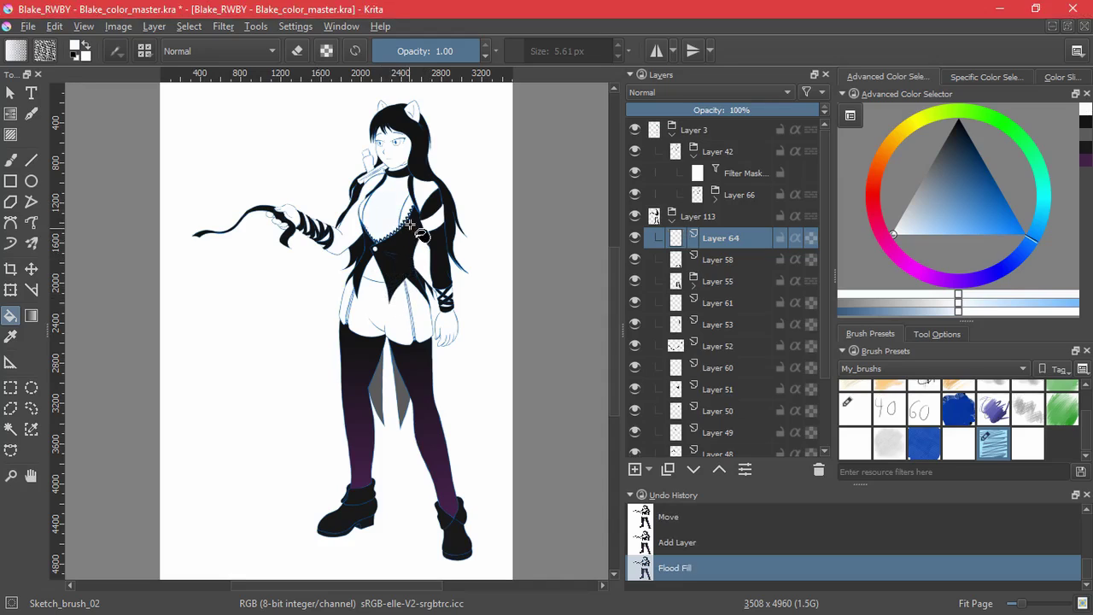
# - Flood-fill the panels of the shorts with the same near-white on Layer 64
pyautogui.moveTo(825, 309); pyautogui.dragTo(818, 405)
pyautogui.click(634, 411)
pyautogui.click(634, 411)
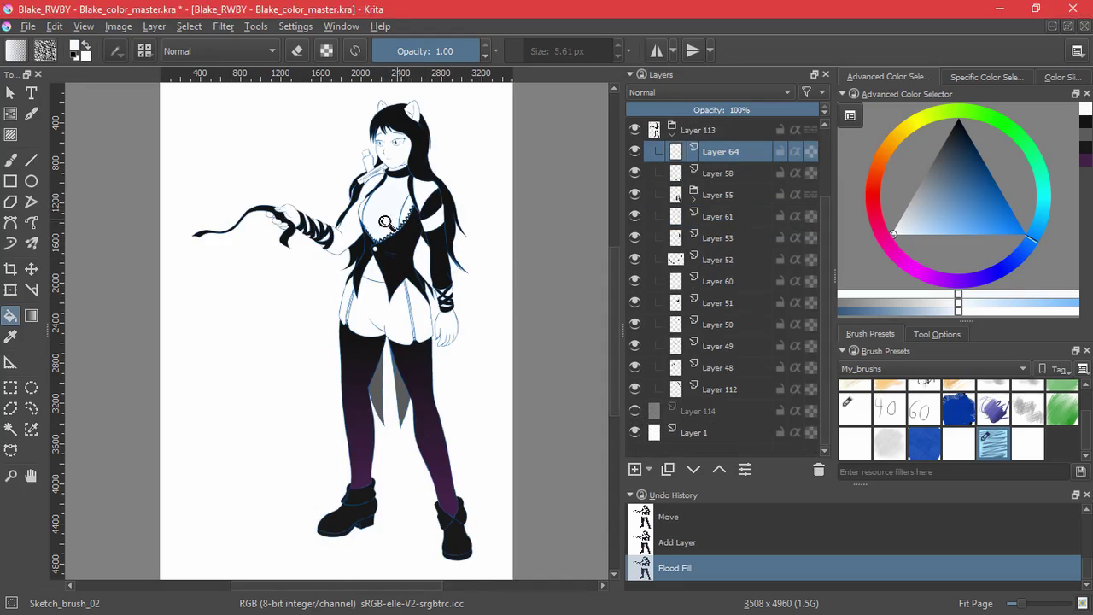
pyautogui.moveTo(387, 216); pyautogui.dragTo(487, 349)
pyautogui.click(187, 345)
pyautogui.moveTo(320, 476); pyautogui.dragTo(337, 158)
pyautogui.moveTo(329, 444); pyautogui.dragTo(344, 149)
pyautogui.moveTo(333, 409); pyautogui.dragTo(342, 275)
pyautogui.click(454, 301)
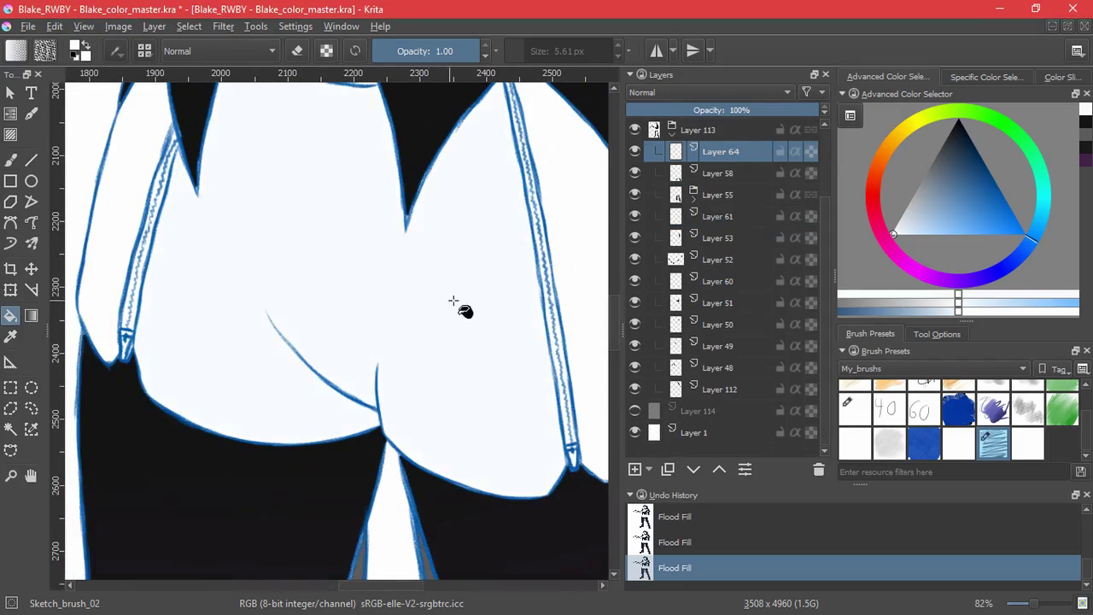
pyautogui.moveTo(474, 344); pyautogui.dragTo(389, 393)
pyautogui.moveTo(110, 260); pyautogui.dragTo(391, 320)
# - Show the grey backdrop on Layer 114 to check the fills and undo the last flood fill
pyautogui.click(635, 411)
pyautogui.moveTo(497, 403); pyautogui.dragTo(232, 331)
pyautogui.moveTo(343, 324); pyautogui.dragTo(328, 465)
pyautogui.moveTo(462, 255); pyautogui.dragTo(574, 401)
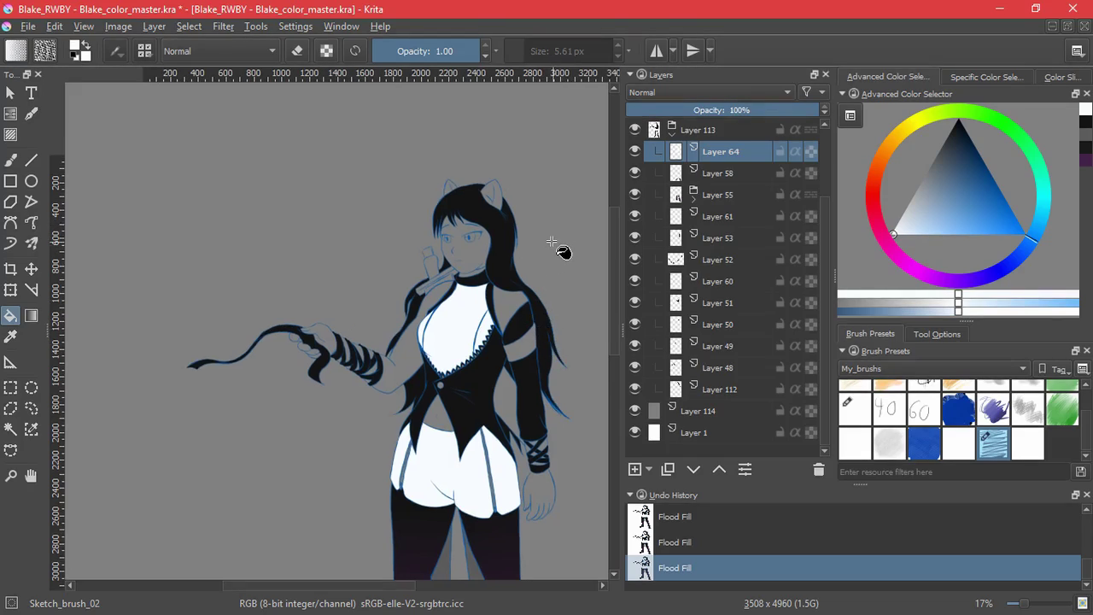
pyautogui.hotkey('ctrl', 'z')
pyautogui.scroll(1, 521, 367)
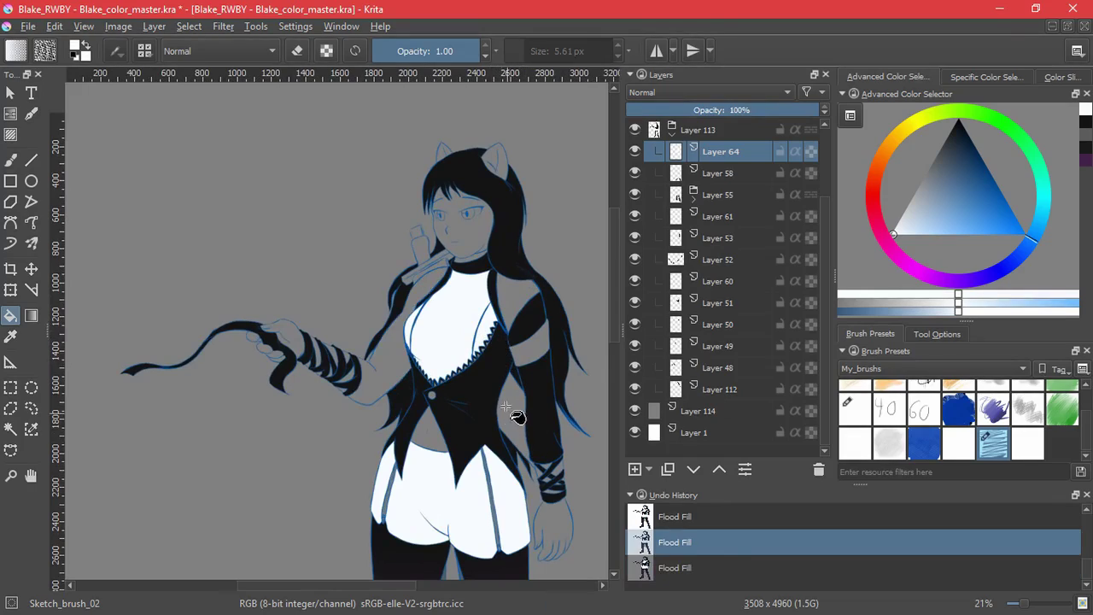
# - Flood-fill a remaining blouse area and brush near-white beneath the left-hand seam line
pyautogui.moveTo(429, 316); pyautogui.dragTo(522, 213)
pyautogui.click(10, 161)
pyautogui.moveTo(364, 347); pyautogui.dragTo(393, 285)
pyautogui.moveTo(344, 256); pyautogui.dragTo(340, 428)
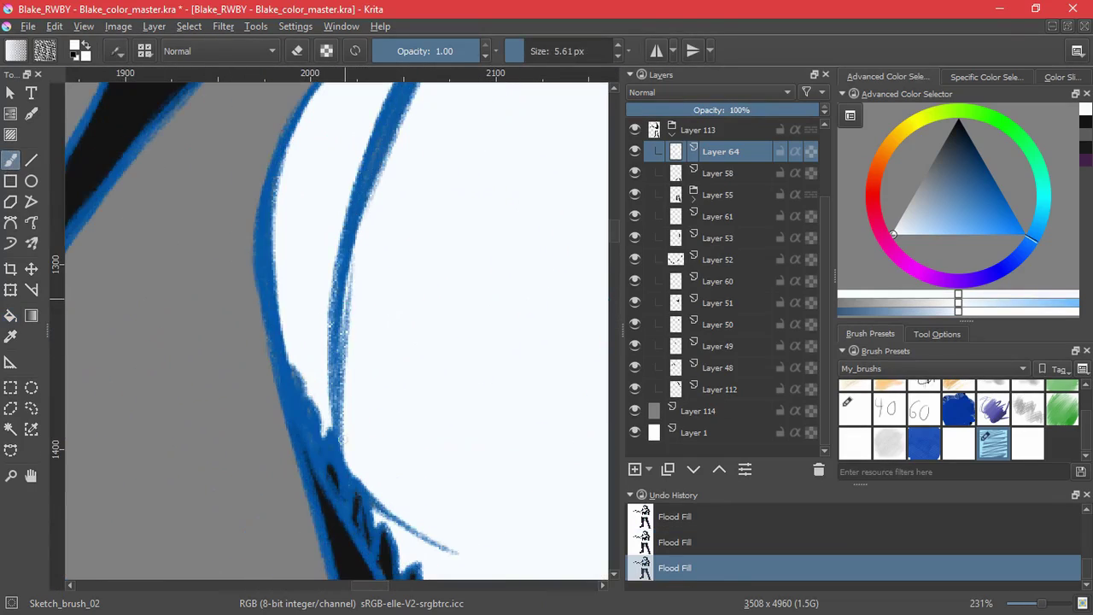
pyautogui.moveTo(389, 288)
pyautogui.mouseDown()
pyautogui.moveTo(373, 551)
pyautogui.moveTo(524, 200)
pyautogui.mouseUp()
# - Paint near-white beneath the blouse's right-hand seam line with a 22.62 px brush and undo the last stroke
pyautogui.moveTo(503, 342)
pyautogui.mouseDown()
pyautogui.moveTo(451, 358)
pyautogui.moveTo(205, 555)
pyautogui.mouseUp()
pyautogui.moveTo(555, 171); pyautogui.dragTo(282, 443)
pyautogui.moveTo(547, 521); pyautogui.dragTo(302, 203)
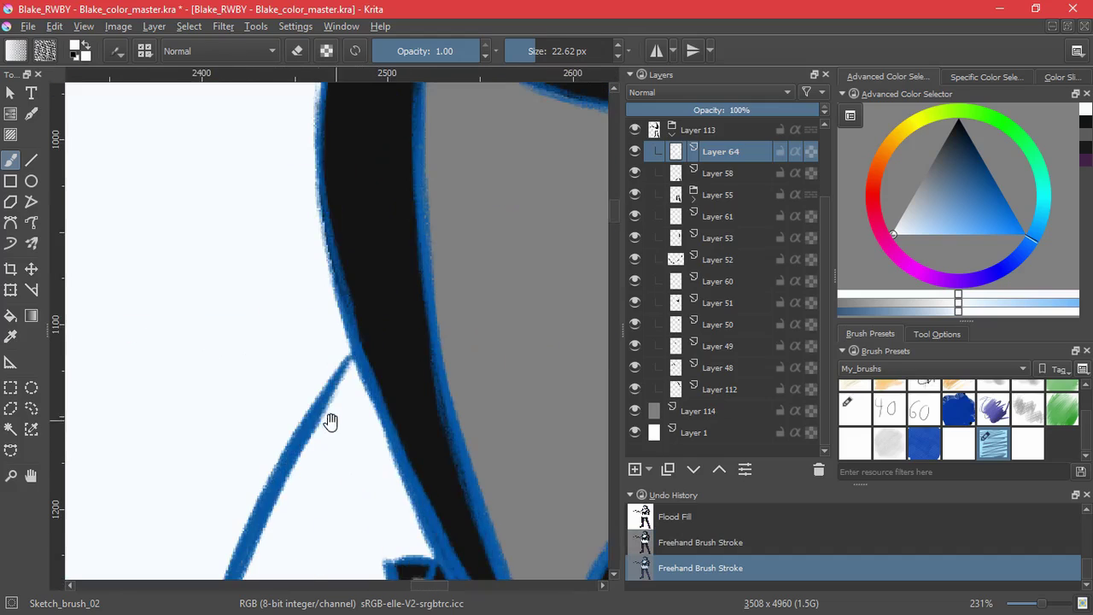
pyautogui.moveTo(341, 367); pyautogui.dragTo(241, 563)
pyautogui.moveTo(237, 524); pyautogui.dragTo(334, 268)
pyautogui.moveTo(280, 421)
pyautogui.mouseDown()
pyautogui.moveTo(254, 564)
pyautogui.moveTo(331, 299)
pyautogui.mouseUp()
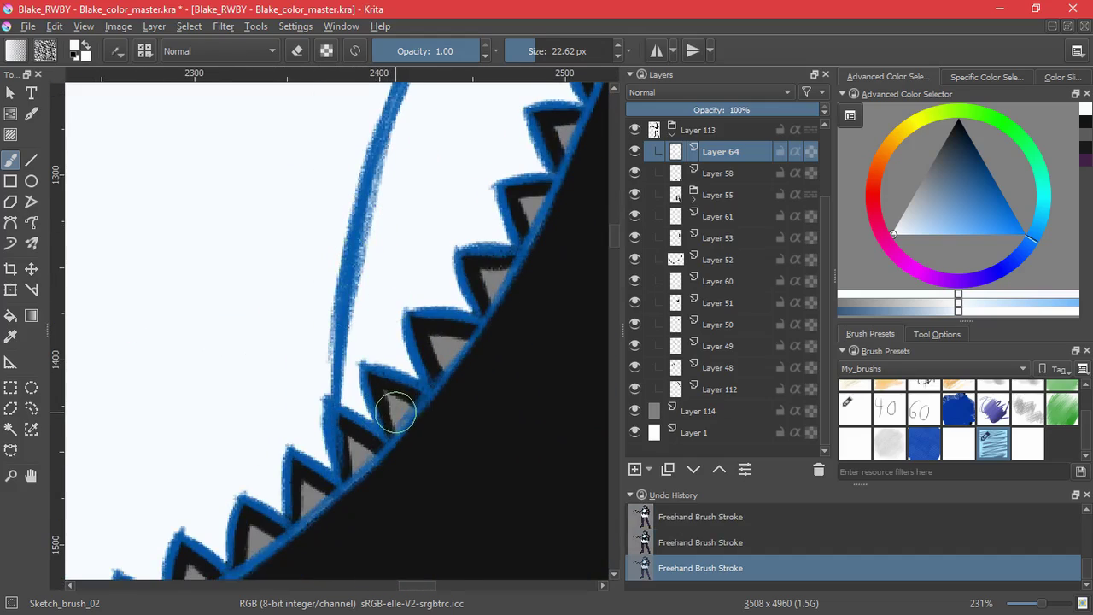
pyautogui.hotkey('ctrl', 'z')
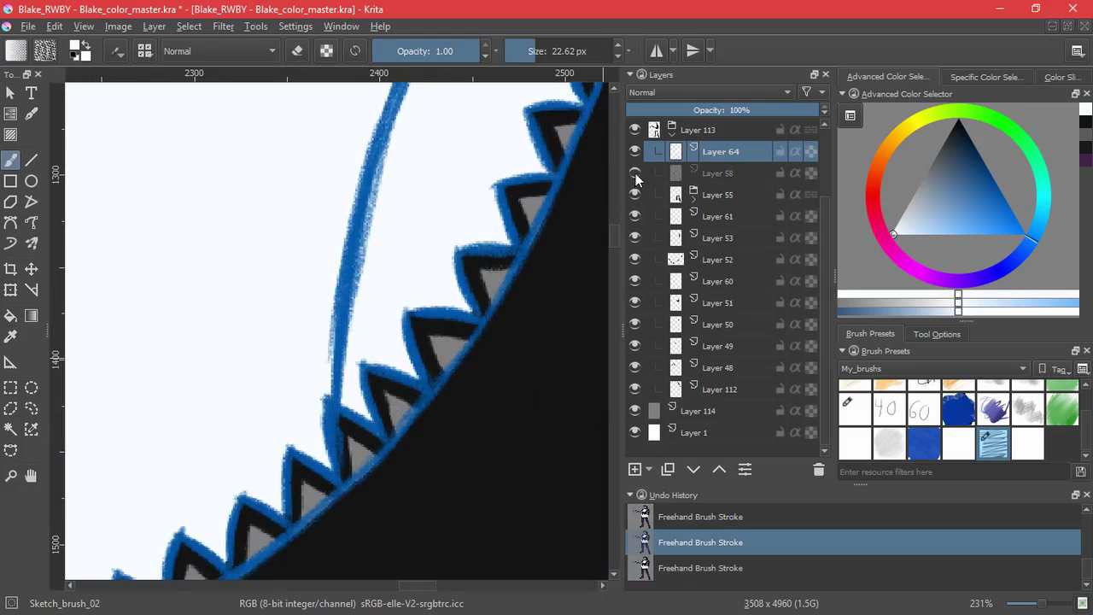
# - Raise Layer 52 to the top of the Layer 113 group and make Layer 64 active again
pyautogui.click(635, 174)
pyautogui.click(717, 259)
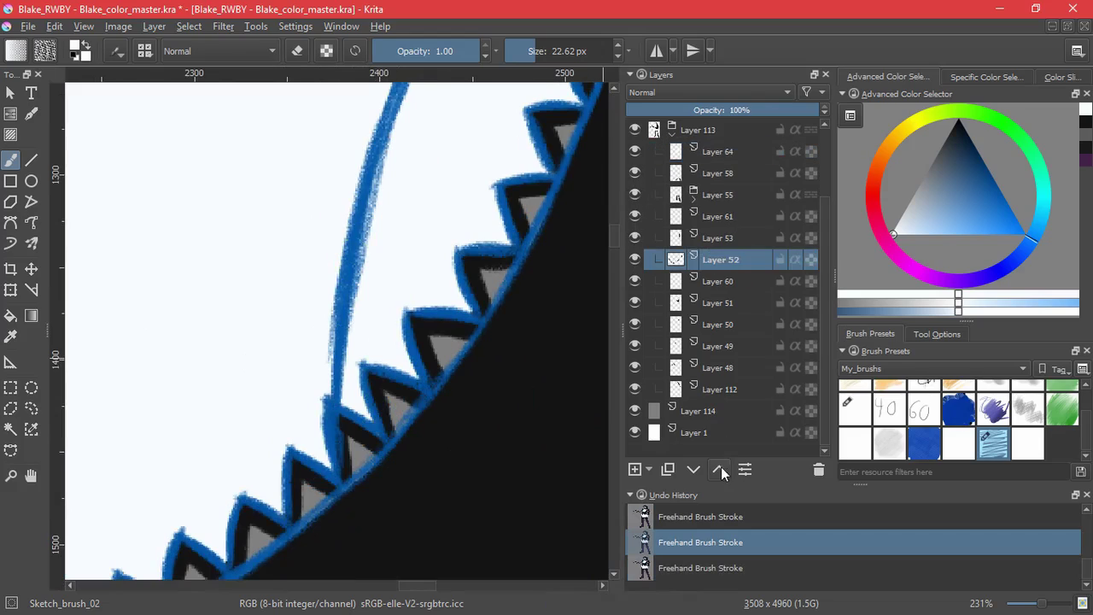
pyautogui.click(720, 469)
pyautogui.click(719, 469)
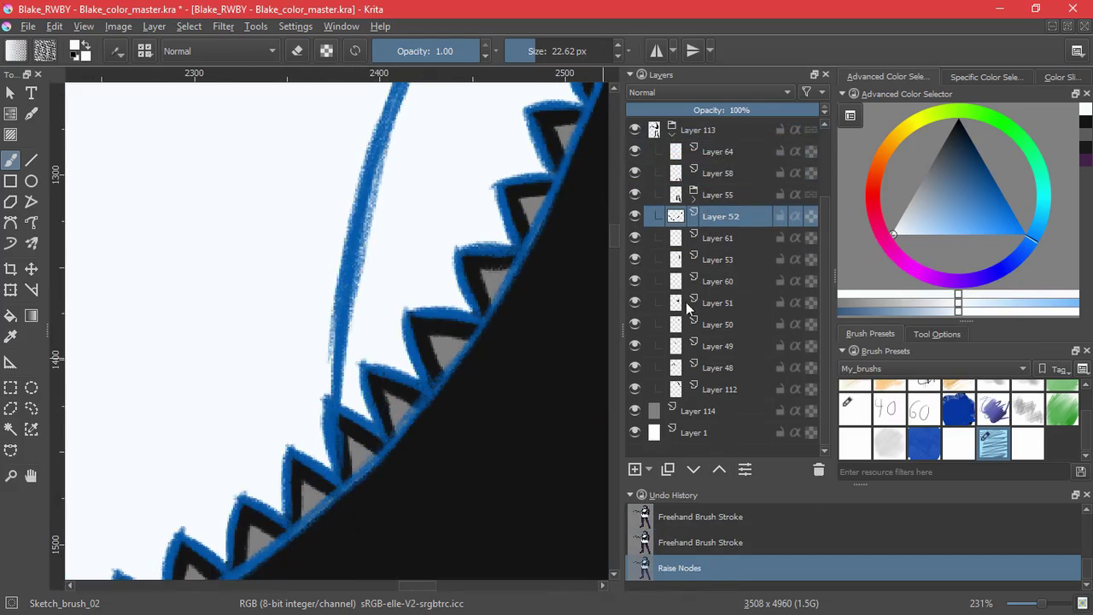
pyautogui.moveTo(705, 216); pyautogui.dragTo(700, 142)
pyautogui.click(717, 173)
# - Try painting near-white into the triangular gaps of the lace trim on Layer 64, and undo the strokes
pyautogui.moveTo(432, 341); pyautogui.dragTo(443, 359)
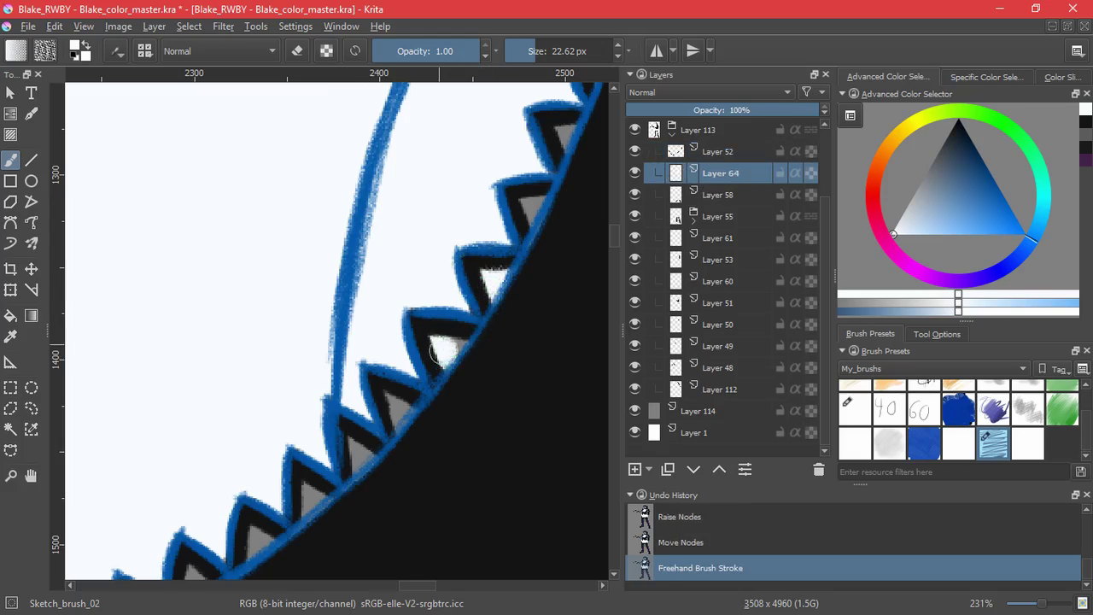
pyautogui.hotkey('ctrl', 'z')
pyautogui.hotkey('ctrl', 'z')
pyautogui.hotkey('ctrl', 'z')
pyautogui.hotkey('ctrl', 'z')
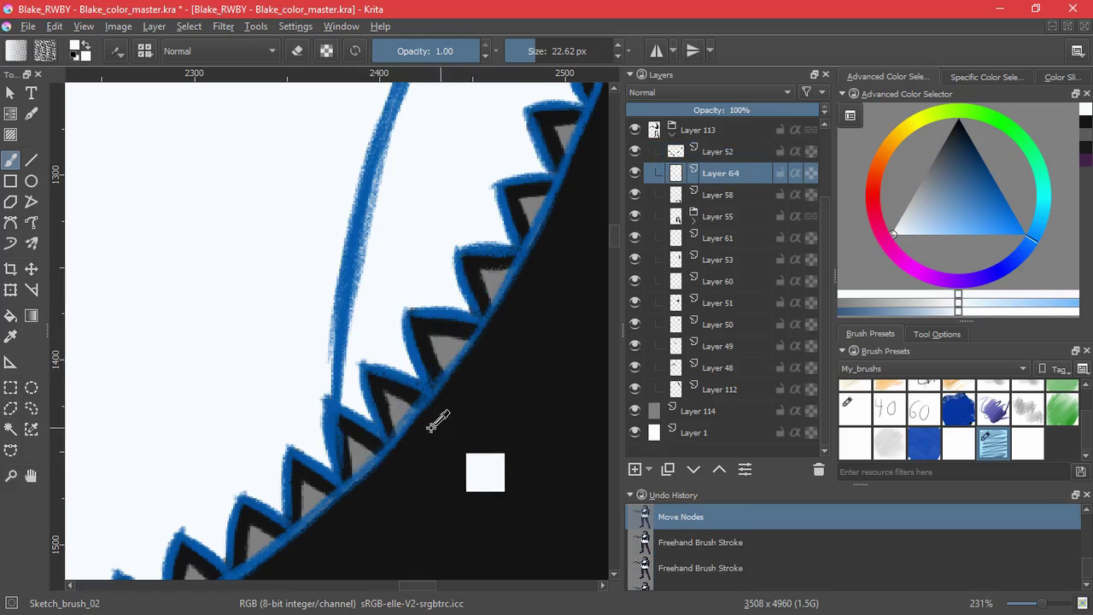
# - Fill the gray triangles inside the lace teeth along the upper right part of the neckline with white
pyautogui.press('f')
pyautogui.click(489, 280)
pyautogui.click(443, 345)
pyautogui.click(400, 410)
pyautogui.click(363, 455)
pyautogui.click(320, 498)
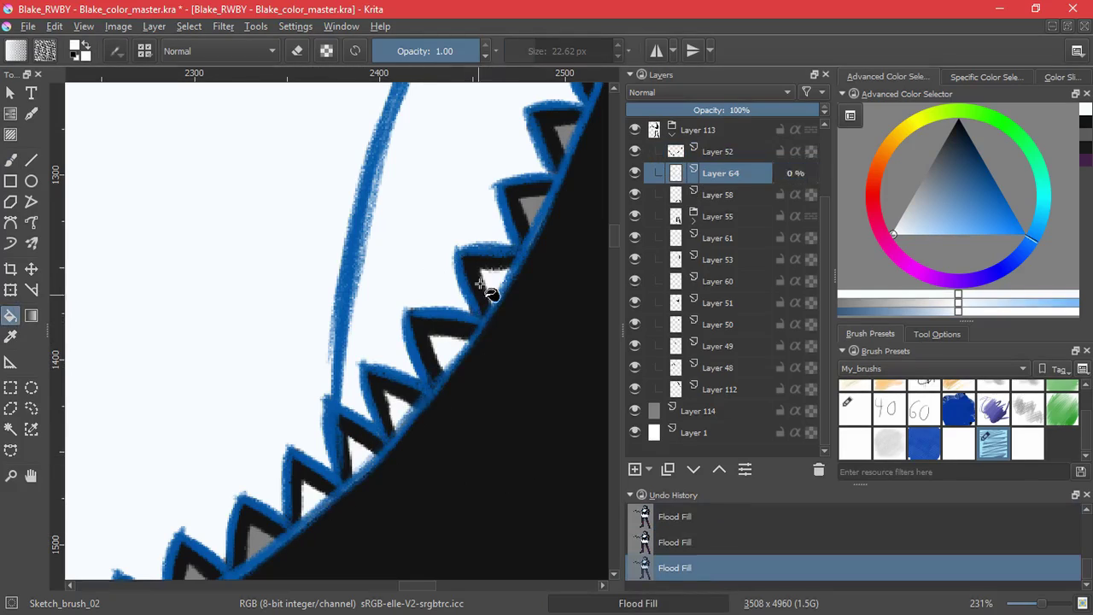
pyautogui.moveTo(527, 201); pyautogui.dragTo(432, 404)
pyautogui.click(432, 404)
pyautogui.click(473, 319)
# - Fill the gray lace triangles along the lower right stretch of the neckline with white
pyautogui.moveTo(137, 546); pyautogui.dragTo(477, 101)
pyautogui.click(505, 298)
pyautogui.click(435, 341)
pyautogui.click(381, 376)
pyautogui.click(317, 418)
pyautogui.click(246, 452)
pyautogui.click(176, 484)
# - Fill the gray lace triangles at the neckline's lowest point and up its left side with white
pyautogui.moveTo(137, 511); pyautogui.dragTo(453, 519)
pyautogui.click(442, 464)
pyautogui.moveTo(383, 422); pyautogui.dragTo(386, 341)
pyautogui.click(422, 345)
pyautogui.click(308, 189)
pyautogui.moveTo(310, 204); pyautogui.dragTo(436, 567)
pyautogui.click(329, 386)
pyautogui.click(216, 200)
# - Brush white into the smallest lace teeth at the left end of the neckline
pyautogui.moveTo(227, 200); pyautogui.dragTo(455, 543)
pyautogui.moveTo(405, 421); pyautogui.dragTo(404, 490)
pyautogui.moveTo(363, 417); pyautogui.dragTo(362, 368)
pyautogui.press('b')
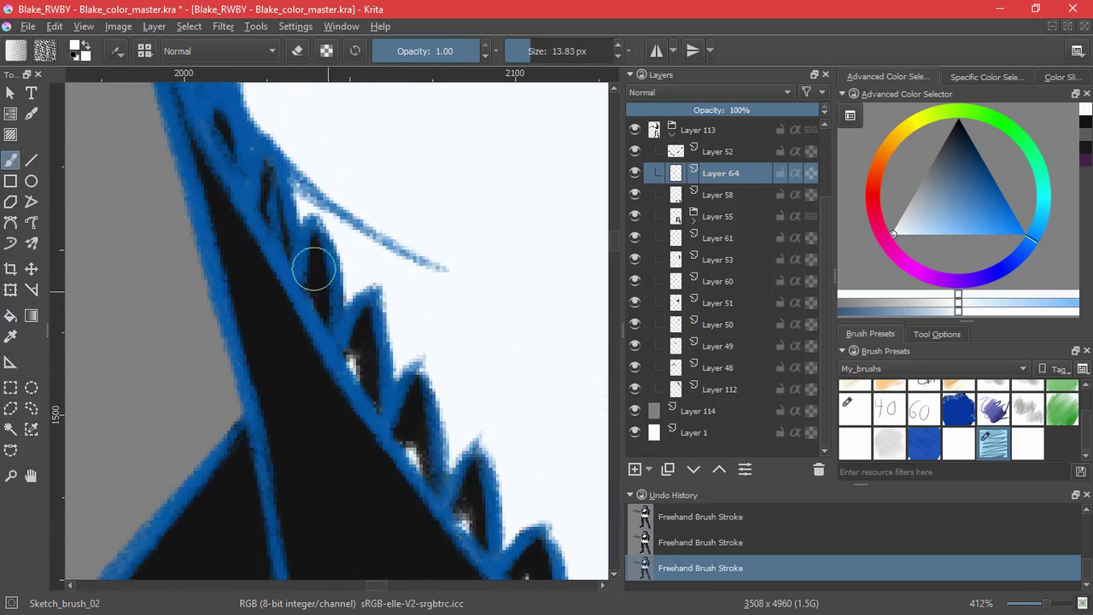
pyautogui.moveTo(472, 295); pyautogui.dragTo(493, 369)
pyautogui.moveTo(493, 369); pyautogui.dragTo(227, 195)
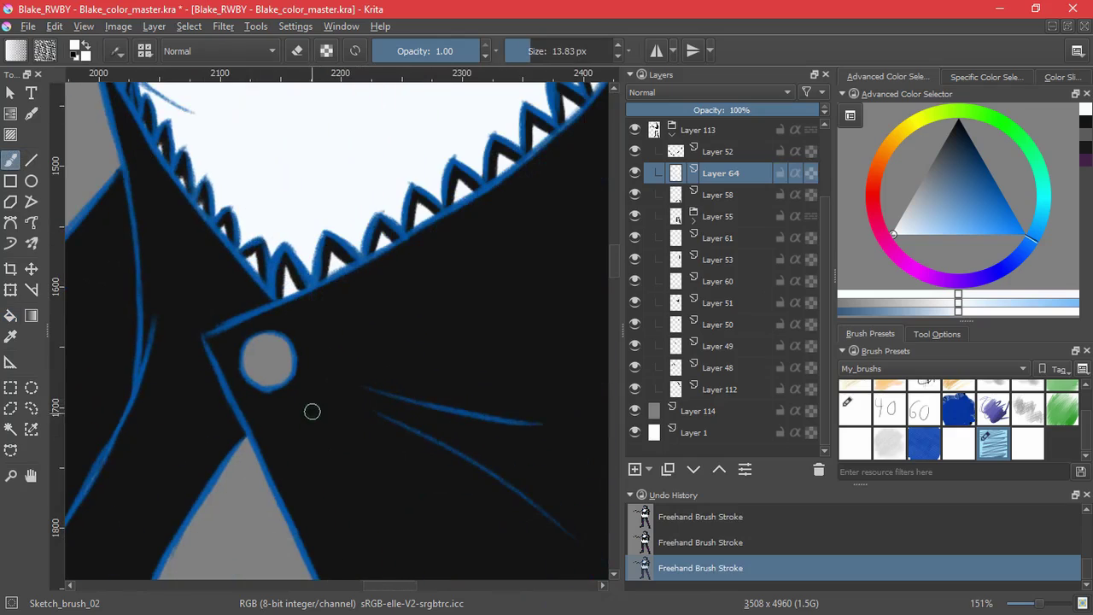
# - Touch up the white of the shorts around the crease lines with the brush
pyautogui.moveTo(302, 418); pyautogui.dragTo(302, 465)
pyautogui.moveTo(295, 491); pyautogui.dragTo(289, 132)
pyautogui.moveTo(339, 469)
pyautogui.mouseDown()
pyautogui.moveTo(376, 297)
pyautogui.moveTo(483, 311)
pyautogui.mouseUp()
pyautogui.moveTo(490, 391); pyautogui.dragTo(489, 334)
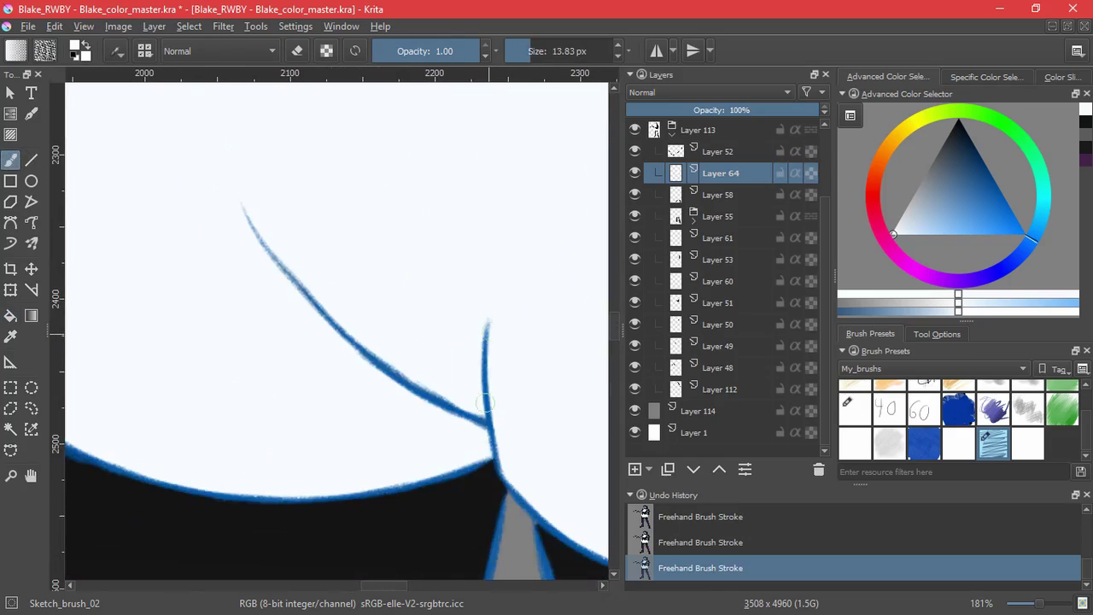
pyautogui.moveTo(405, 388); pyautogui.dragTo(268, 263)
pyautogui.moveTo(253, 373)
pyautogui.mouseDown()
pyautogui.moveTo(299, 367)
pyautogui.moveTo(596, 400)
pyautogui.mouseUp()
pyautogui.hotkey('ctrl', 'z')
pyautogui.hotkey('ctrl', 'shift', 'z')
pyautogui.moveTo(515, 302); pyautogui.dragTo(360, 521)
pyautogui.moveTo(312, 147)
pyautogui.mouseDown()
pyautogui.moveTo(381, 476)
pyautogui.moveTo(427, 575)
pyautogui.mouseUp()
pyautogui.moveTo(453, 573); pyautogui.dragTo(322, 385)
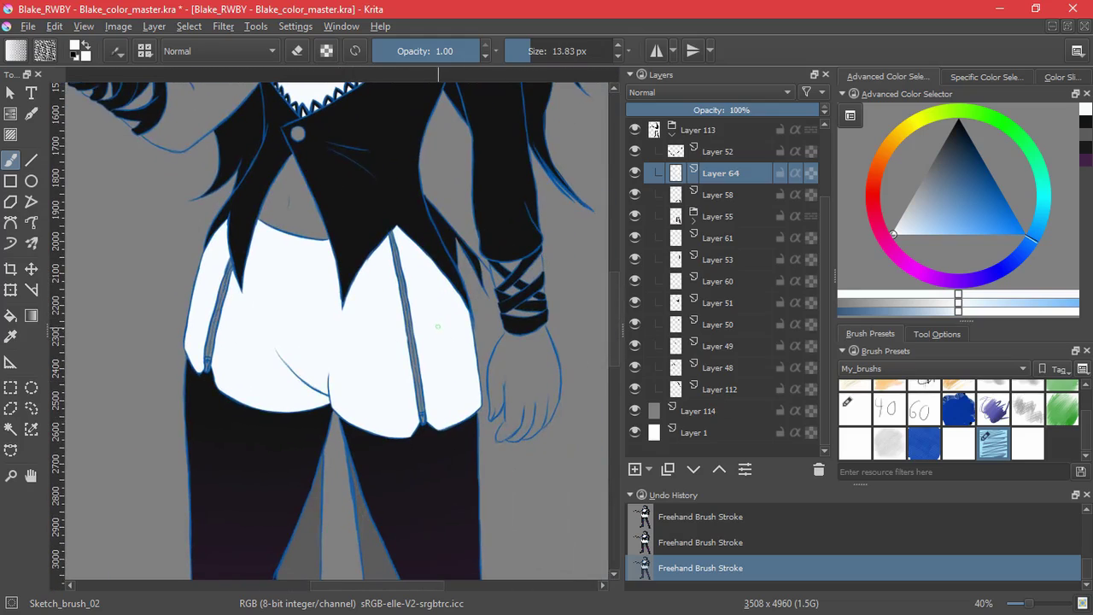
# - Add a new paint layer and place it below Layer 112 at the bottom of the figure's group
pyautogui.moveTo(427, 312); pyautogui.dragTo(435, 593)
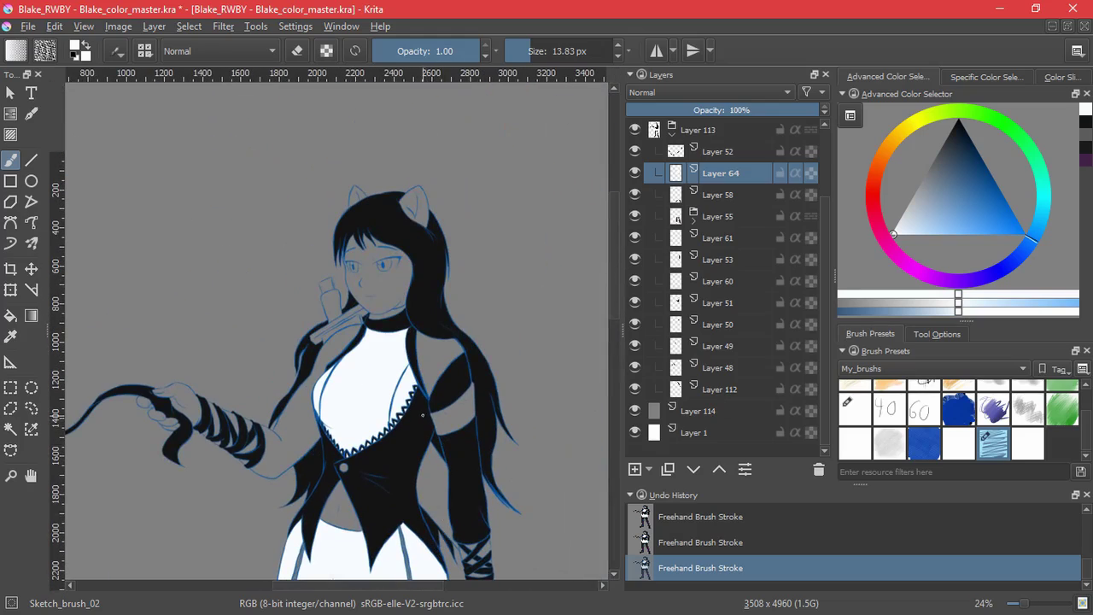
pyautogui.click(726, 151)
pyautogui.click(744, 390)
pyautogui.press('Insert')
pyautogui.click(694, 468)
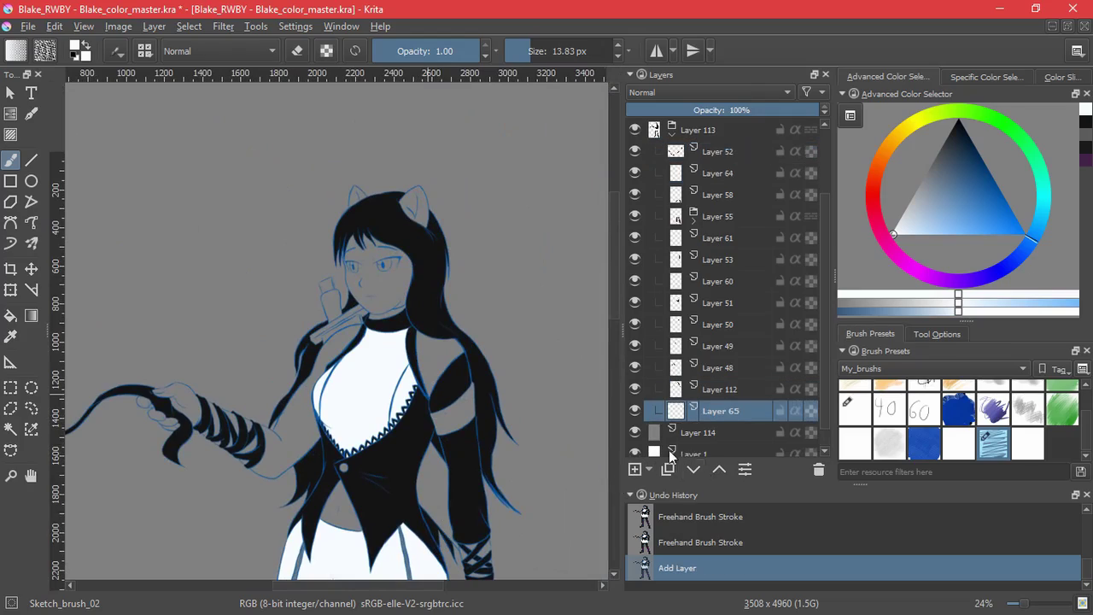
# - Fill the face with a light peach skin tone
pyautogui.click(11, 317)
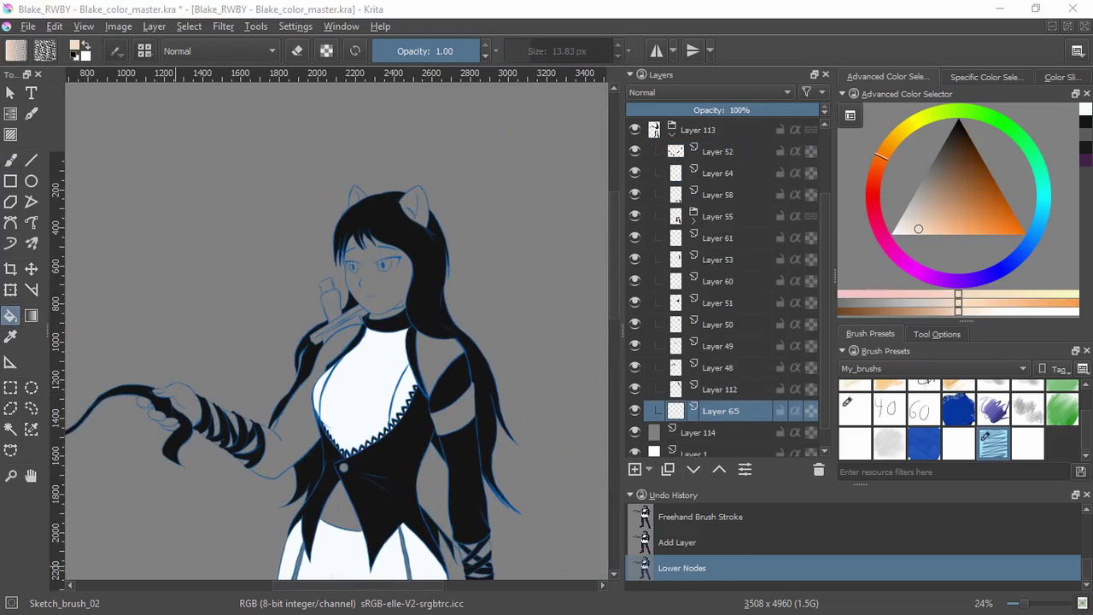
pyautogui.click(406, 286)
pyautogui.scroll(8, 419, 307)
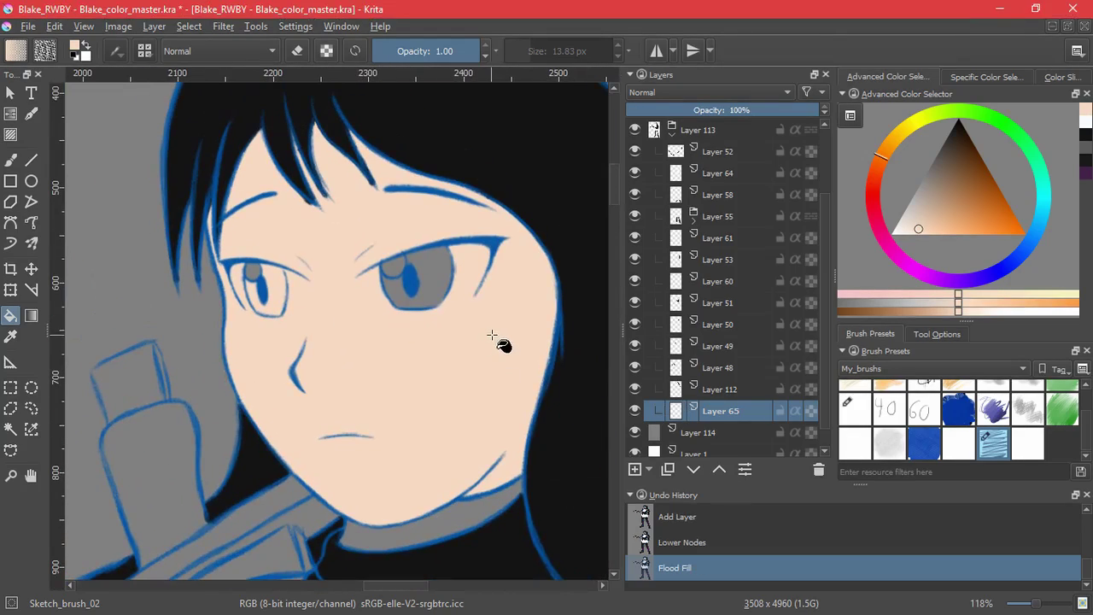
pyautogui.hotkey('ctrl', 'z')
pyautogui.click(422, 322)
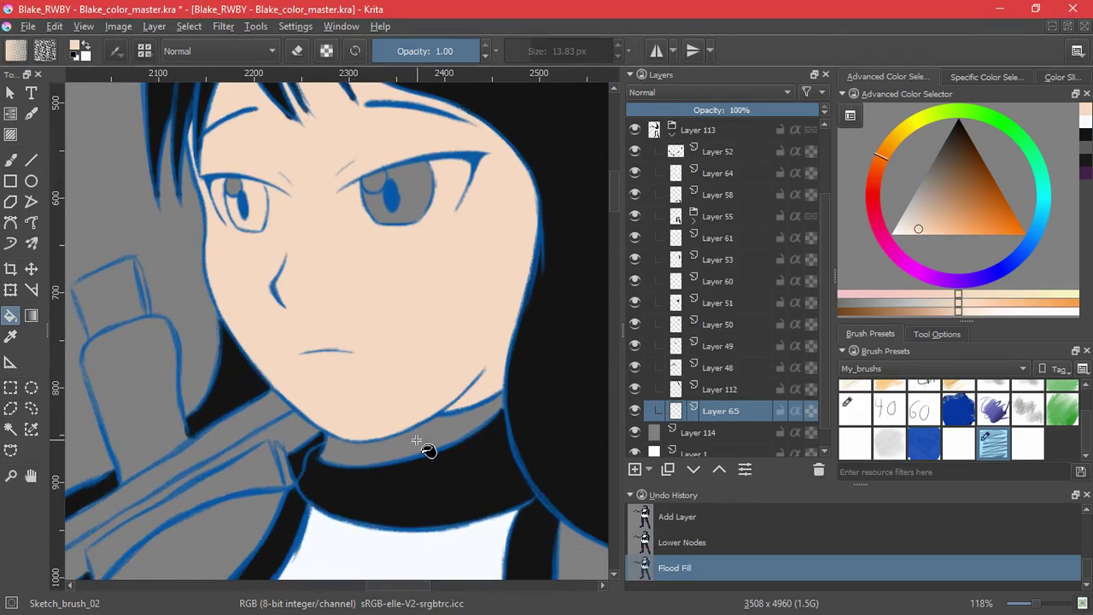
# - Fill the neck and the remaining gray areas of the eyes with the peach skin tone
pyautogui.click(425, 445)
pyautogui.click(234, 186)
pyautogui.click(379, 211)
pyautogui.click(374, 182)
pyautogui.scroll(-5, 401, 359)
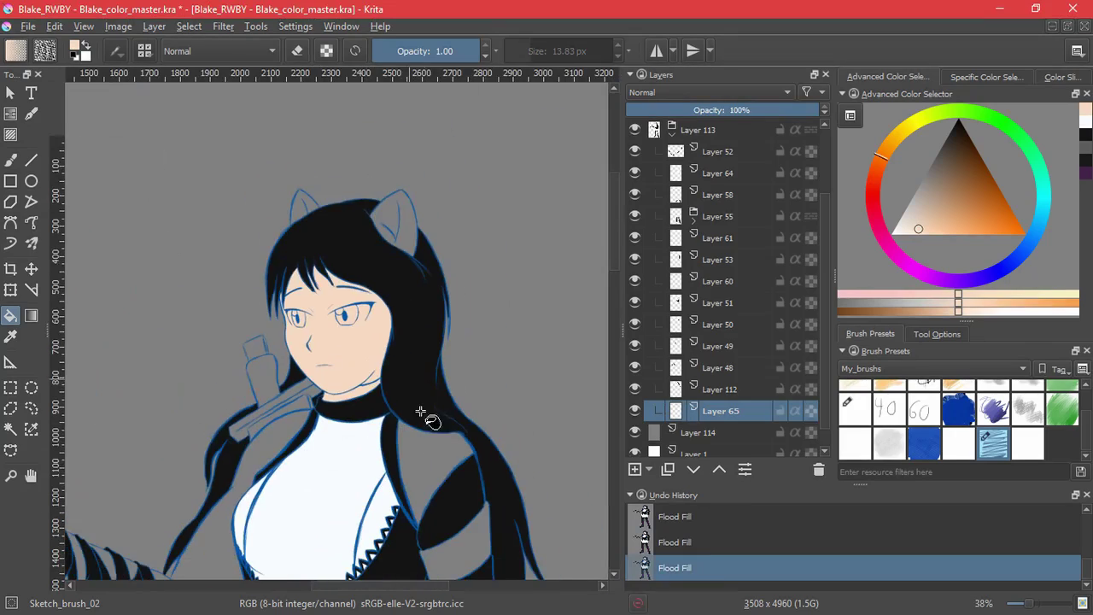
# - Fill the bare upper arm and the first gaps between the lowered arm's wrist straps with skin tone
pyautogui.moveTo(397, 504); pyautogui.dragTo(318, 269)
pyautogui.click(385, 321)
pyautogui.moveTo(336, 466); pyautogui.dragTo(336, 226)
pyautogui.scroll(4, 410, 290)
pyautogui.click(478, 273)
pyautogui.click(417, 258)
pyautogui.click(397, 284)
pyautogui.click(422, 315)
# - Fill the remaining small gaps between the crossed wrist straps with skin tone
pyautogui.scroll(4, 469, 316)
pyautogui.click(480, 291)
pyautogui.click(419, 344)
pyautogui.click(336, 446)
pyautogui.scroll(-4, 410, 384)
pyautogui.click(401, 334)
pyautogui.moveTo(390, 438)
pyautogui.mouseDown()
pyautogui.moveTo(380, 195)
pyautogui.moveTo(280, 284)
pyautogui.moveTo(416, 250)
pyautogui.moveTo(326, 268)
pyautogui.moveTo(363, 305)
pyautogui.moveTo(235, 391)
pyautogui.moveTo(492, 234)
pyautogui.moveTo(217, 358)
pyautogui.mouseUp()
pyautogui.click(402, 336)
pyautogui.hotkey('ctrl', 'z')
# - Brush skin tone along the lowered hand's wrist and finger outlines to close the open gaps
pyautogui.press('b')
pyautogui.scroll(6, 337, 201)
pyautogui.moveTo(384, 268)
pyautogui.mouseDown()
pyautogui.moveTo(413, 323)
pyautogui.moveTo(365, 292)
pyautogui.moveTo(242, 350)
pyautogui.moveTo(230, 378)
pyautogui.moveTo(374, 350)
pyautogui.moveTo(431, 376)
pyautogui.mouseUp()
pyautogui.moveTo(371, 494)
pyautogui.mouseDown()
pyautogui.moveTo(522, 283)
pyautogui.moveTo(345, 431)
pyautogui.mouseUp()
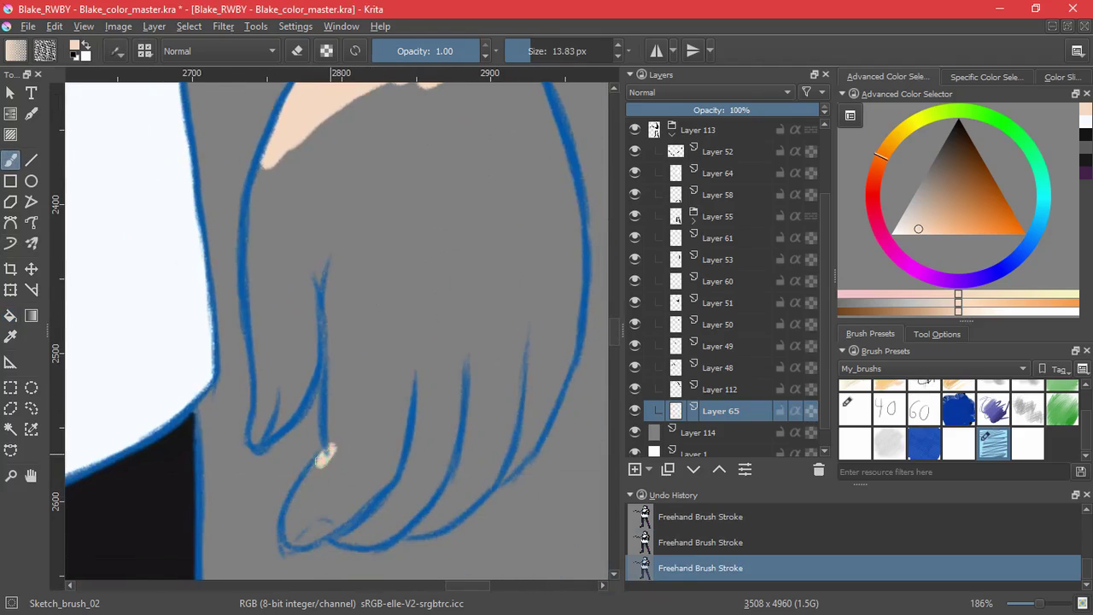
pyautogui.moveTo(324, 532)
pyautogui.mouseDown()
pyautogui.moveTo(384, 427)
pyautogui.moveTo(342, 479)
pyautogui.moveTo(337, 375)
pyautogui.moveTo(392, 427)
pyautogui.mouseUp()
# - Paint the lowered hand's finger area using the Ink_brush_25_2 preset, and fill the rest of the hand with skin tone
pyautogui.click(855, 408)
pyautogui.moveTo(401, 307)
pyautogui.mouseDown()
pyautogui.moveTo(338, 389)
pyautogui.moveTo(358, 525)
pyautogui.moveTo(352, 331)
pyautogui.mouseUp()
pyautogui.moveTo(306, 181); pyautogui.dragTo(256, 340)
pyautogui.moveTo(226, 319)
pyautogui.mouseDown()
pyautogui.moveTo(219, 324)
pyautogui.moveTo(357, 252)
pyautogui.moveTo(476, 251)
pyautogui.mouseUp()
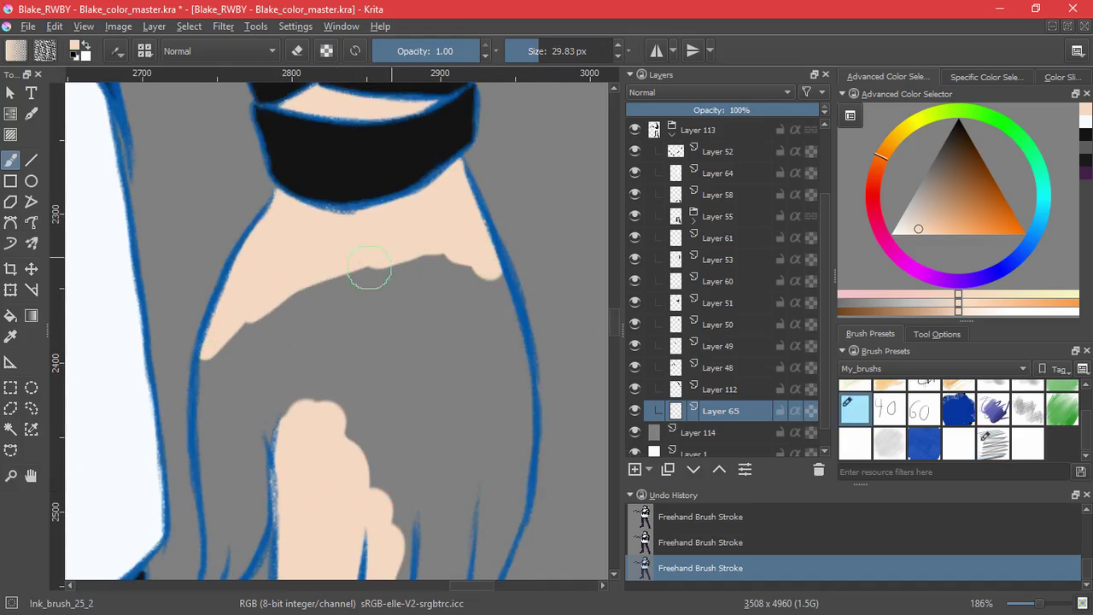
pyautogui.press('f')
pyautogui.click(361, 344)
pyautogui.scroll(-3, 329, 358)
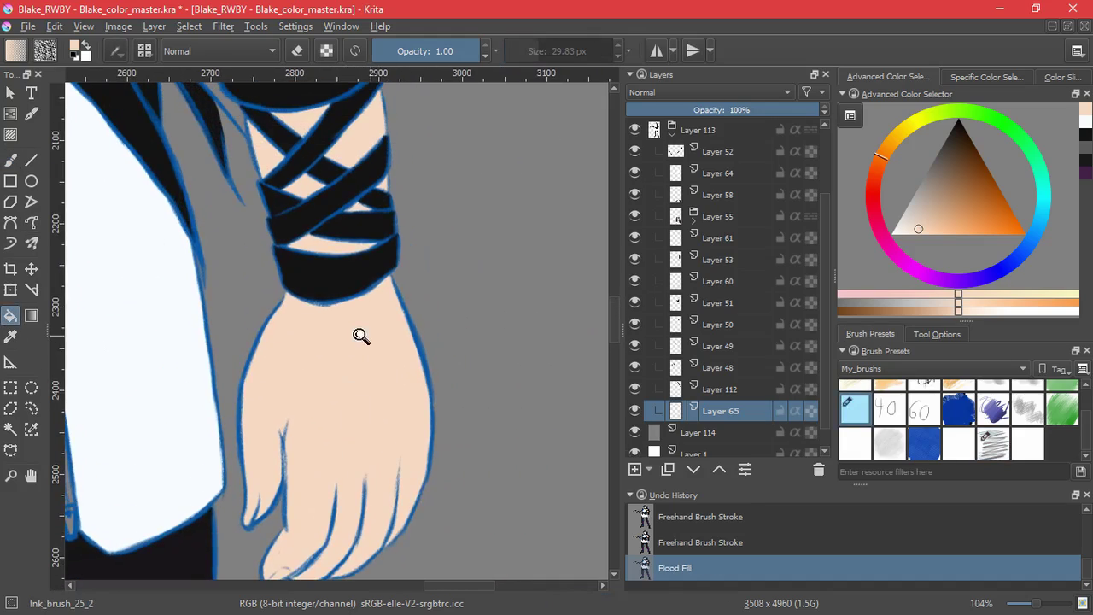
# - Fill the bare midriff and the upper part of the outstretched arm with skin tone
pyautogui.moveTo(360, 335); pyautogui.dragTo(355, 401)
pyautogui.moveTo(205, 239); pyautogui.dragTo(408, 415)
pyautogui.click(339, 378)
pyautogui.click(272, 265)
pyautogui.moveTo(250, 346); pyautogui.dragTo(318, 517)
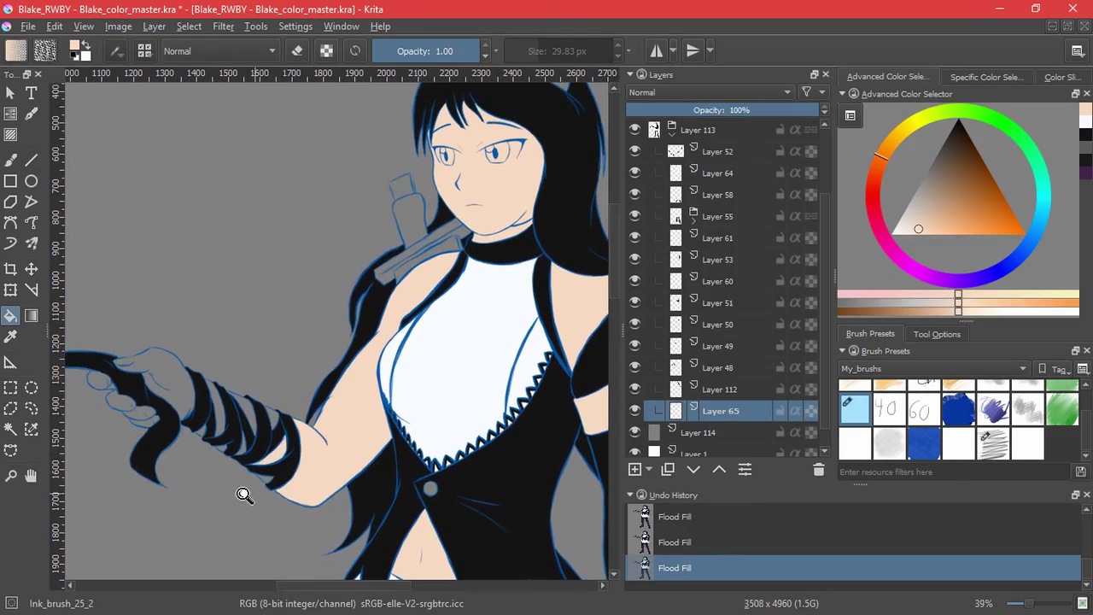
# - Brush skin tone over the open outline between the ribbon wraps on the outstretched forearm
pyautogui.scroll(2, 244, 495)
pyautogui.click(244, 332)
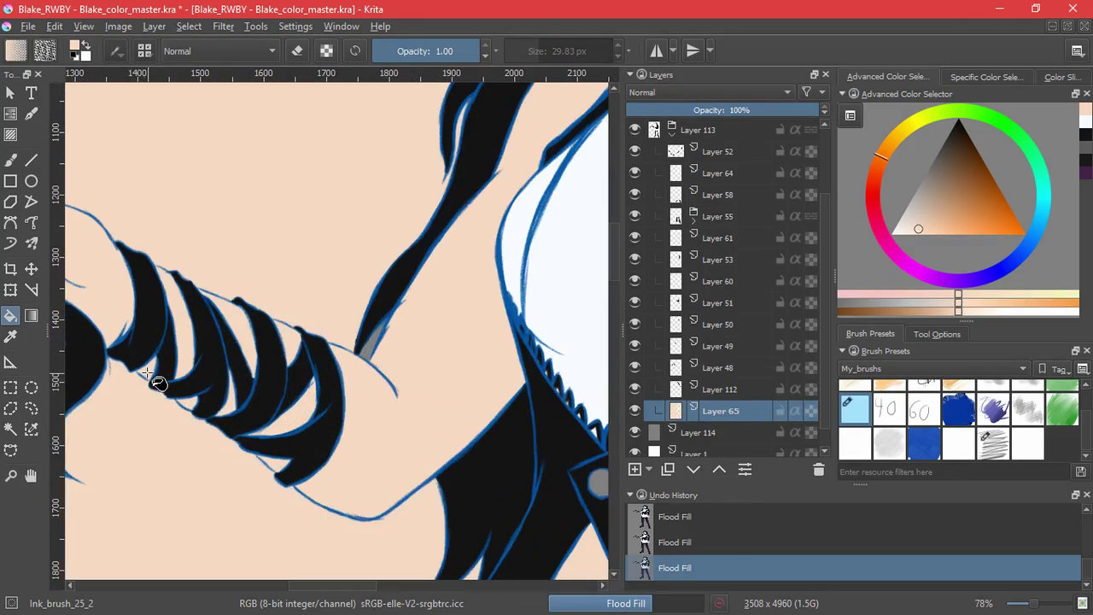
pyautogui.scroll(7, 188, 333)
pyautogui.press('b')
pyautogui.moveTo(198, 319)
pyautogui.mouseDown()
pyautogui.moveTo(184, 282)
pyautogui.moveTo(285, 353)
pyautogui.moveTo(236, 415)
pyautogui.moveTo(294, 502)
pyautogui.moveTo(261, 519)
pyautogui.mouseUp()
pyautogui.scroll(-5, 266, 342)
pyautogui.moveTo(271, 305); pyautogui.dragTo(266, 259)
# - Paint the gaps near the wrist end of the ribbon wraps and fill the enclosed strip with skin tone
pyautogui.scroll(4, 175, 363)
pyautogui.moveTo(141, 349)
pyautogui.mouseDown()
pyautogui.moveTo(190, 389)
pyautogui.moveTo(224, 297)
pyautogui.moveTo(171, 363)
pyautogui.mouseUp()
pyautogui.scroll(-4, 338, 315)
pyautogui.moveTo(339, 315); pyautogui.dragTo(317, 428)
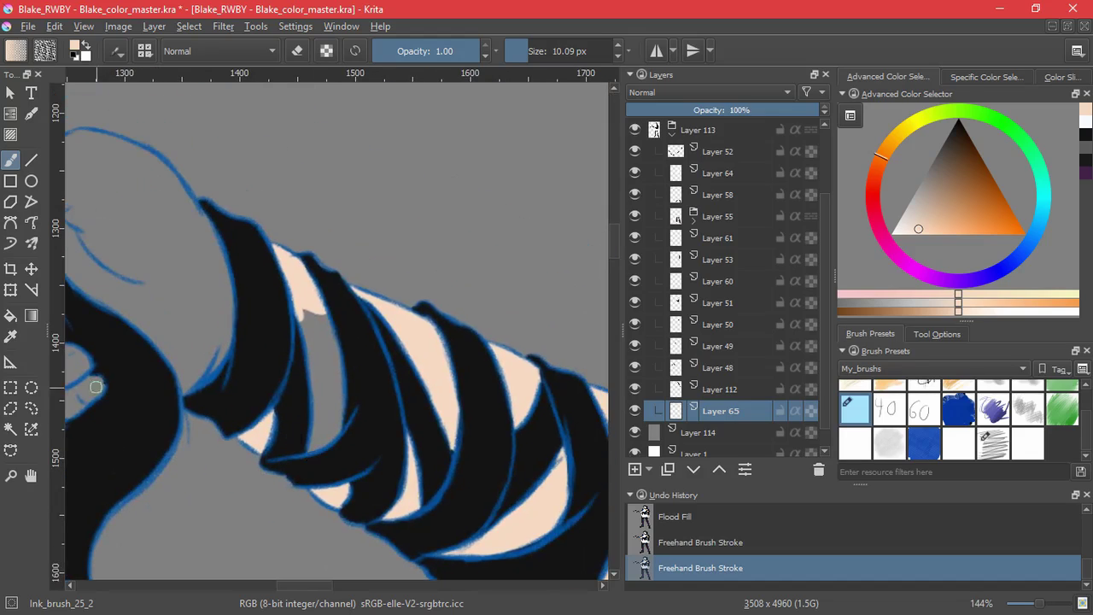
pyautogui.press('f')
pyautogui.click(328, 371)
pyautogui.moveTo(191, 342); pyautogui.dragTo(389, 450)
pyautogui.click(379, 409)
pyautogui.hotkey('ctrl', 'z')
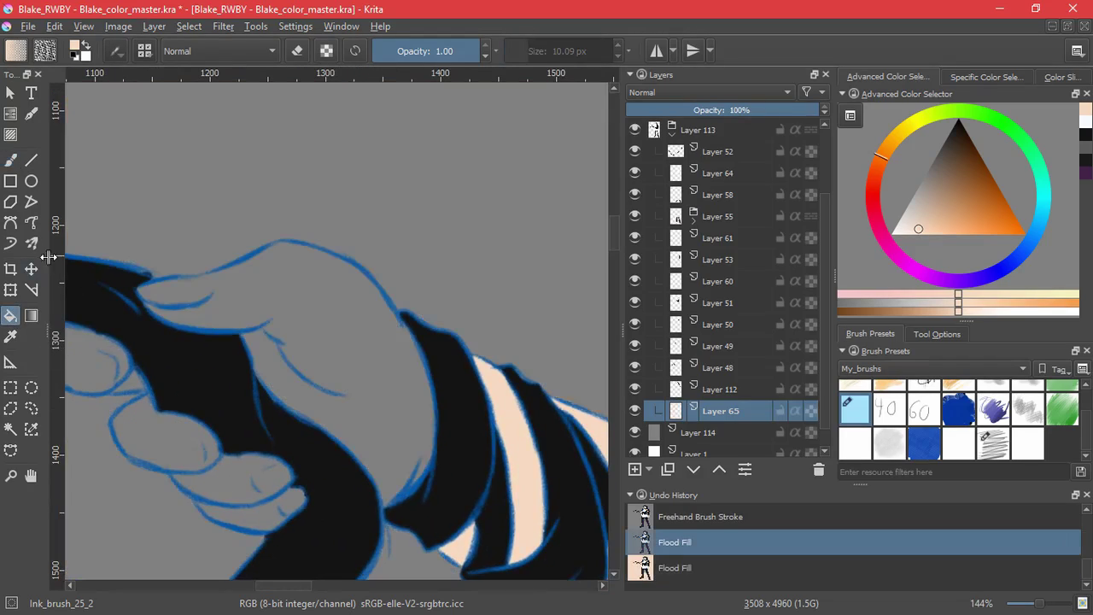
# - Paint skin tone over the outstretched hand's thumb and along the palm crease to close the outline gaps
pyautogui.click(11, 166)
pyautogui.scroll(3, 172, 292)
pyautogui.moveTo(196, 346)
pyautogui.mouseDown()
pyautogui.moveTo(170, 359)
pyautogui.moveTo(209, 417)
pyautogui.moveTo(195, 382)
pyautogui.mouseUp()
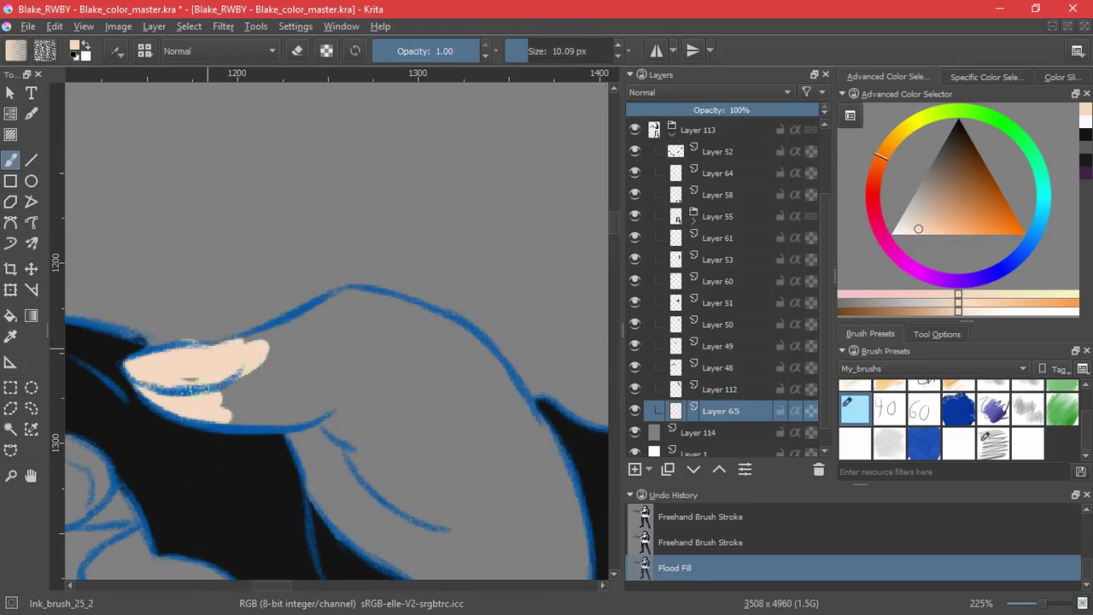
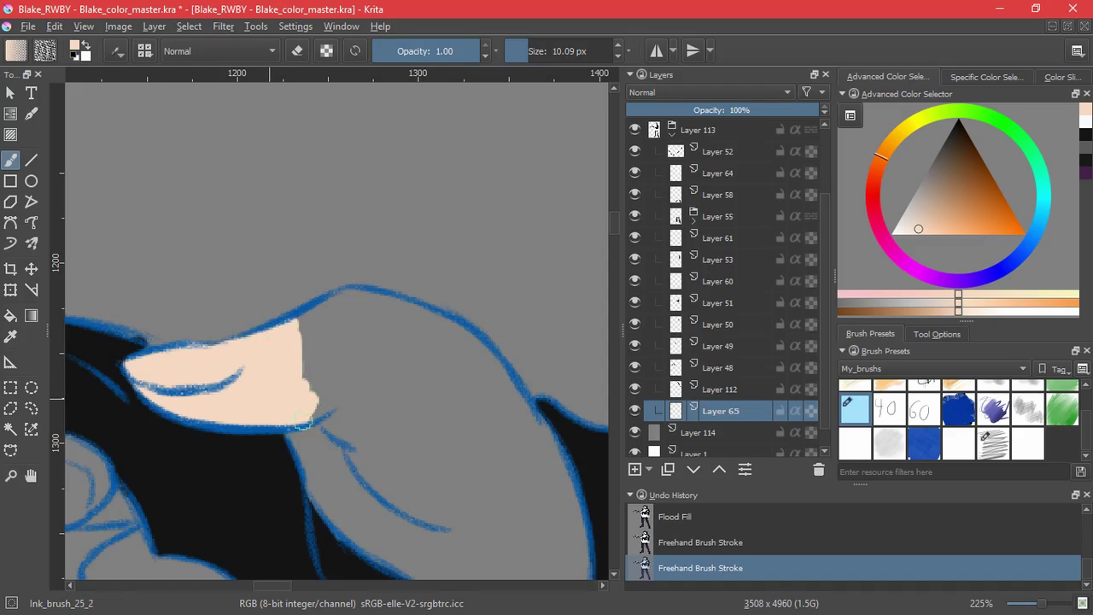
pyautogui.moveTo(313, 483)
pyautogui.mouseDown()
pyautogui.moveTo(397, 503)
pyautogui.moveTo(308, 364)
pyautogui.mouseUp()
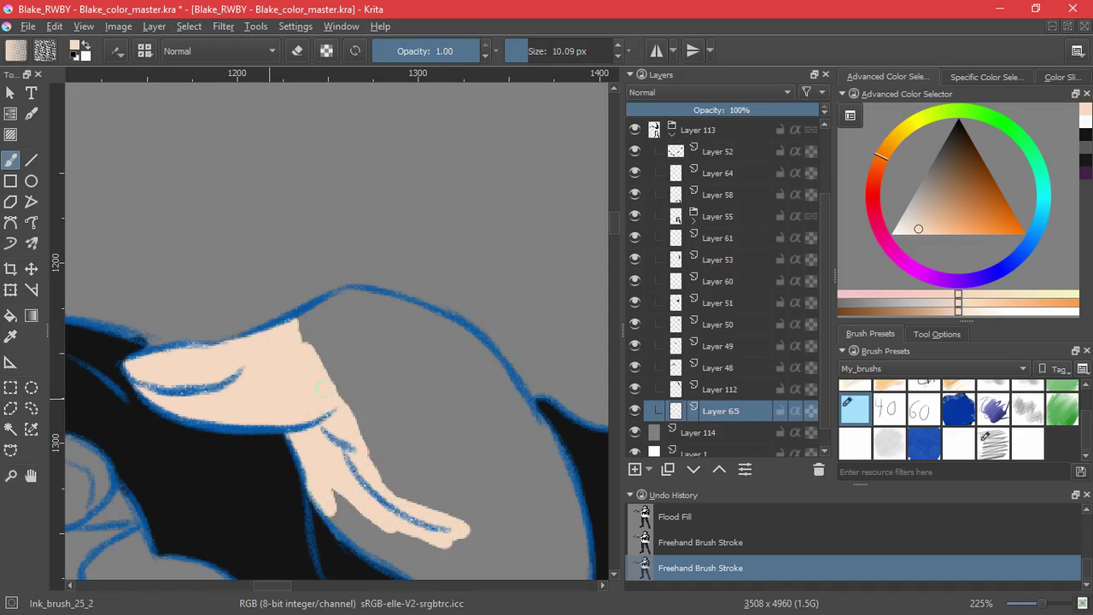
# - Fill the rest of the outstretched hand and each of its curled fingers with skin tone
pyautogui.click(12, 316)
pyautogui.click(353, 464)
pyautogui.scroll(-3, 310, 459)
pyautogui.click(316, 456)
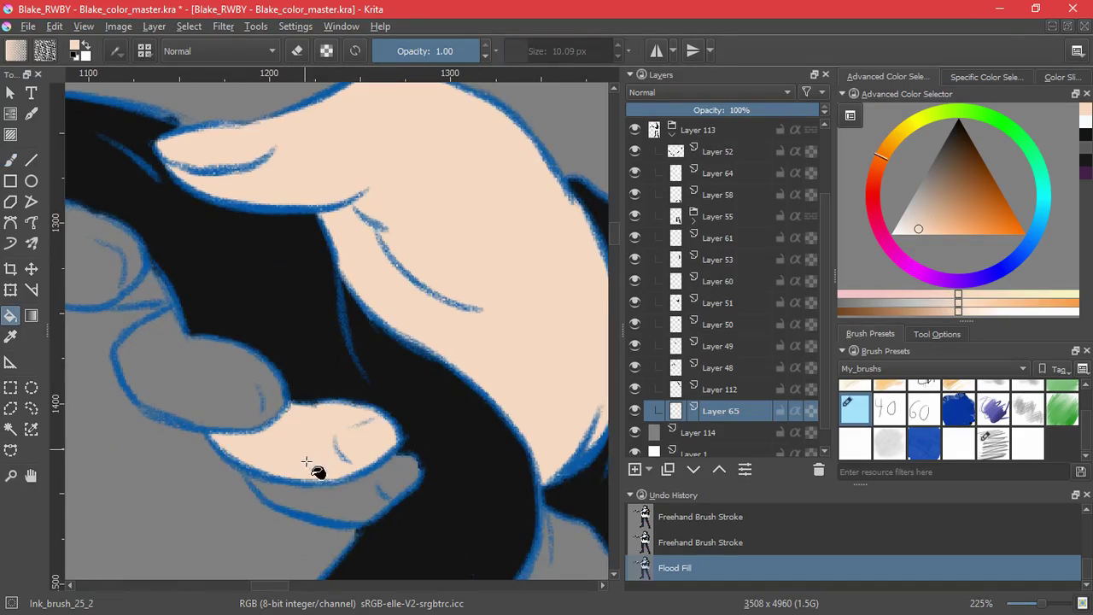
pyautogui.click(307, 491)
pyautogui.click(199, 401)
pyautogui.moveTo(200, 401); pyautogui.dragTo(448, 514)
pyautogui.click(317, 408)
pyautogui.click(400, 411)
# - Add a new paint layer directly above the skin layer
pyautogui.moveTo(589, 367); pyautogui.dragTo(495, 520)
pyautogui.moveTo(496, 520); pyautogui.dragTo(390, 214)
pyautogui.moveTo(449, 334); pyautogui.dragTo(455, 363)
pyautogui.moveTo(454, 265); pyautogui.dragTo(463, 560)
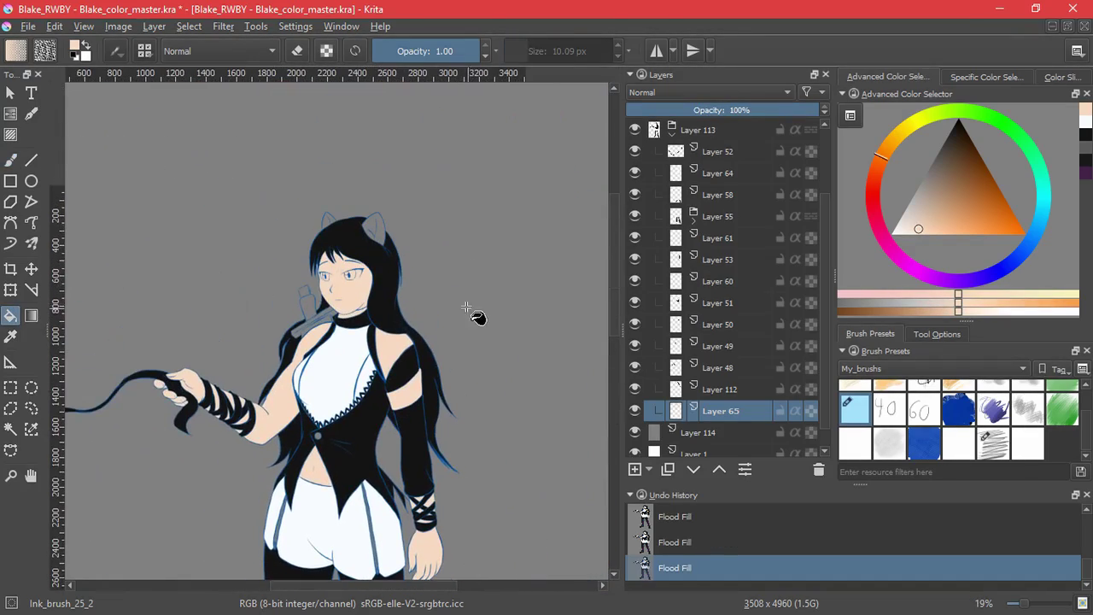
pyautogui.click(634, 468)
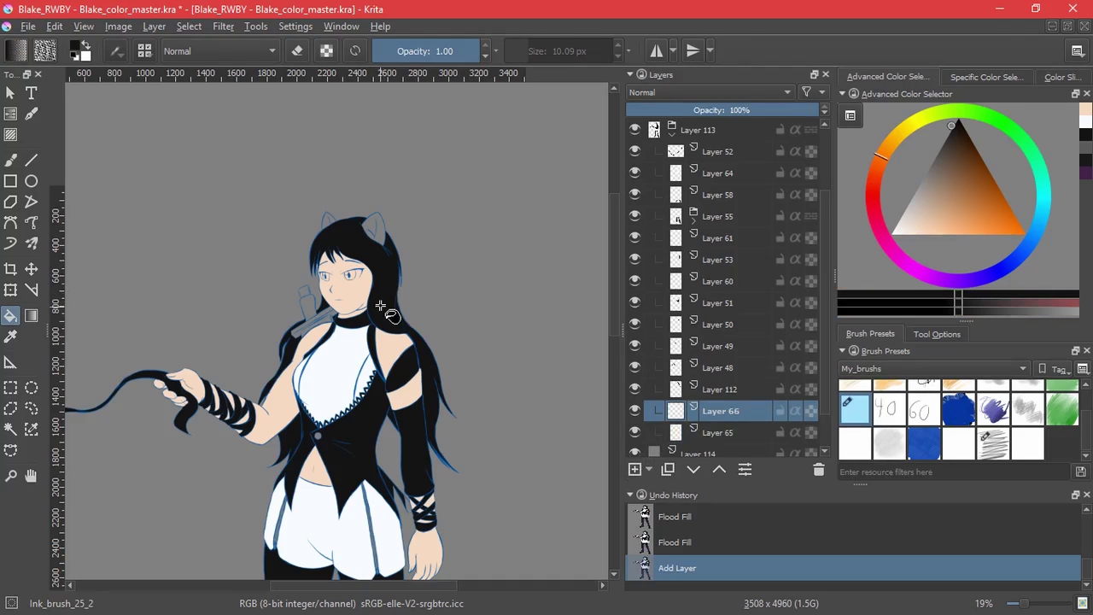
# - Set the color to hue 221, saturation 53, lightness 7 and fill both cat ears with it
pyautogui.scroll(6, 360, 205)
pyautogui.click(1062, 77)
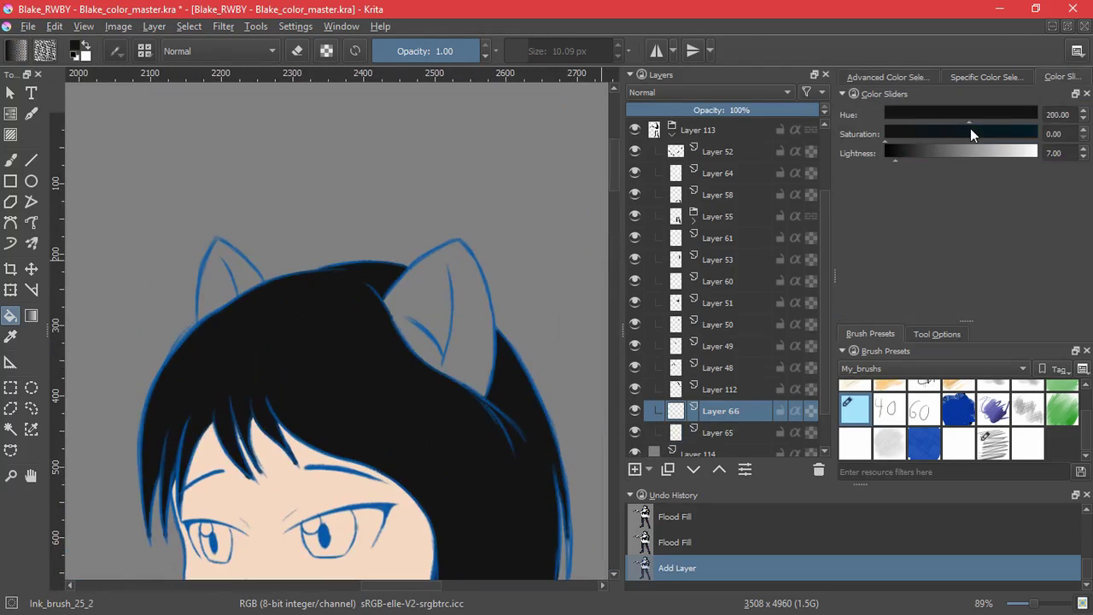
pyautogui.moveTo(962, 124); pyautogui.dragTo(981, 121)
pyautogui.click(441, 298)
pyautogui.click(223, 287)
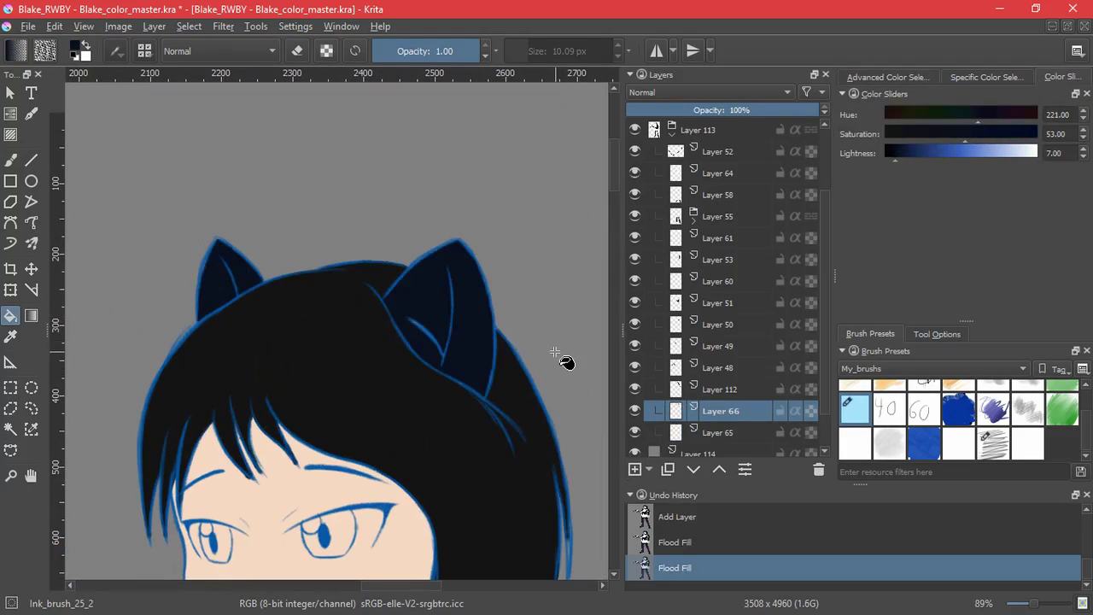
# - Touch up the cat ears with dark blue brush strokes
pyautogui.scroll(-5, 566, 359)
pyautogui.scroll(8, 121, 177)
pyautogui.press('b')
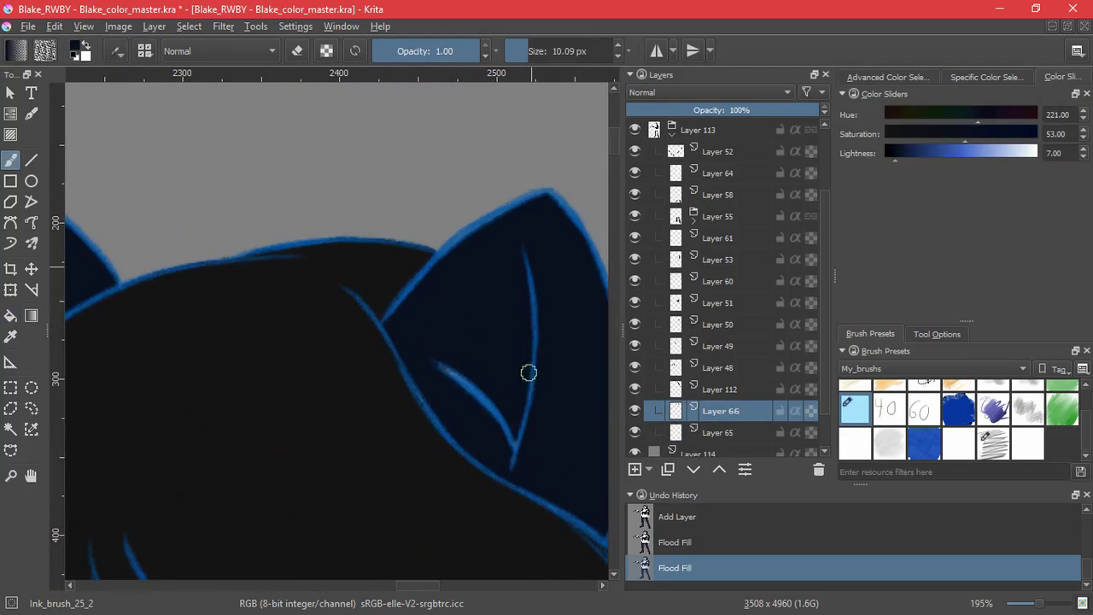
pyautogui.moveTo(460, 384); pyautogui.dragTo(465, 389)
pyautogui.moveTo(89, 289)
pyautogui.mouseDown()
pyautogui.moveTo(412, 331)
pyautogui.moveTo(370, 320)
pyautogui.mouseUp()
# - Add another paint layer directly above the cat ear layer
pyautogui.scroll(-5, 370, 319)
pyautogui.moveTo(444, 478); pyautogui.dragTo(422, 203)
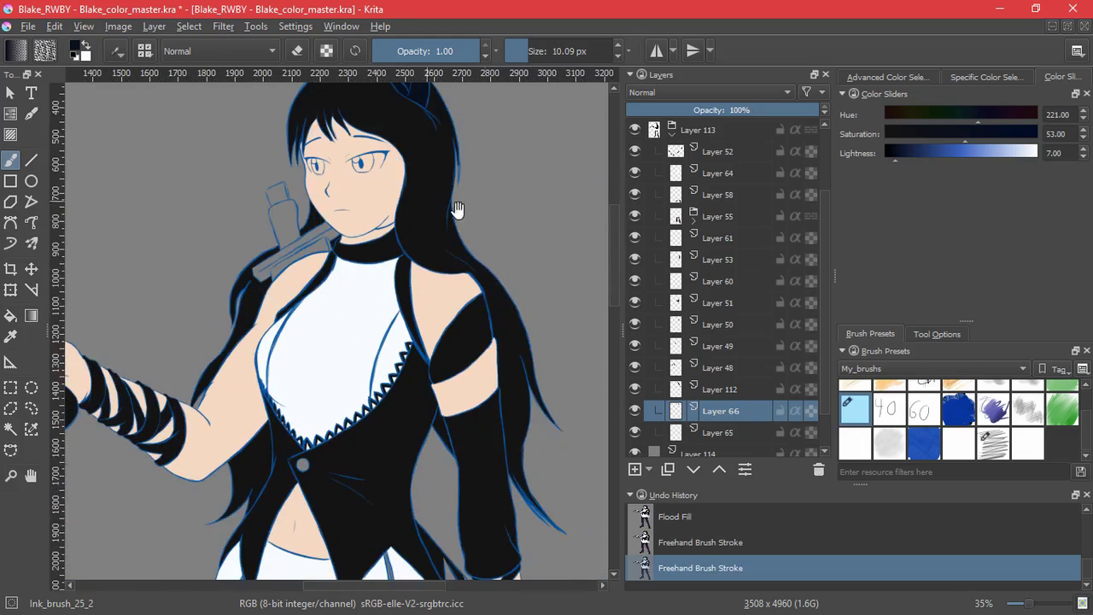
pyautogui.scroll(-2, 444, 311)
pyautogui.moveTo(487, 450); pyautogui.dragTo(512, 397)
pyautogui.moveTo(568, 465); pyautogui.dragTo(579, 410)
pyautogui.click(635, 468)
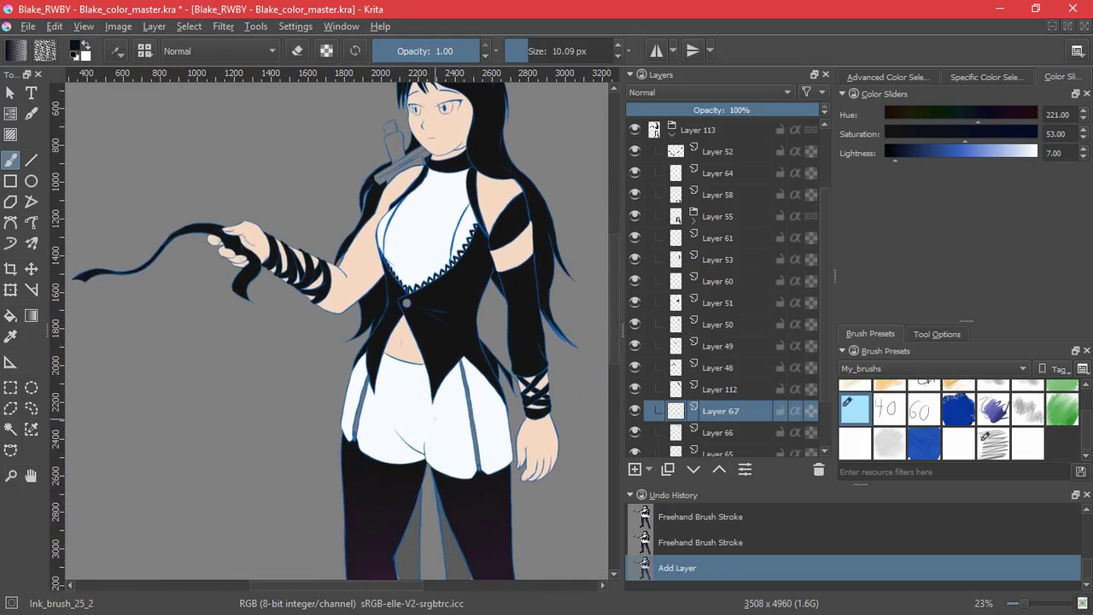
pyautogui.scroll(8, 328, 438)
pyautogui.moveTo(395, 412)
pyautogui.mouseDown()
pyautogui.moveTo(400, 461)
pyautogui.moveTo(408, 336)
pyautogui.moveTo(428, 269)
pyautogui.mouseUp()
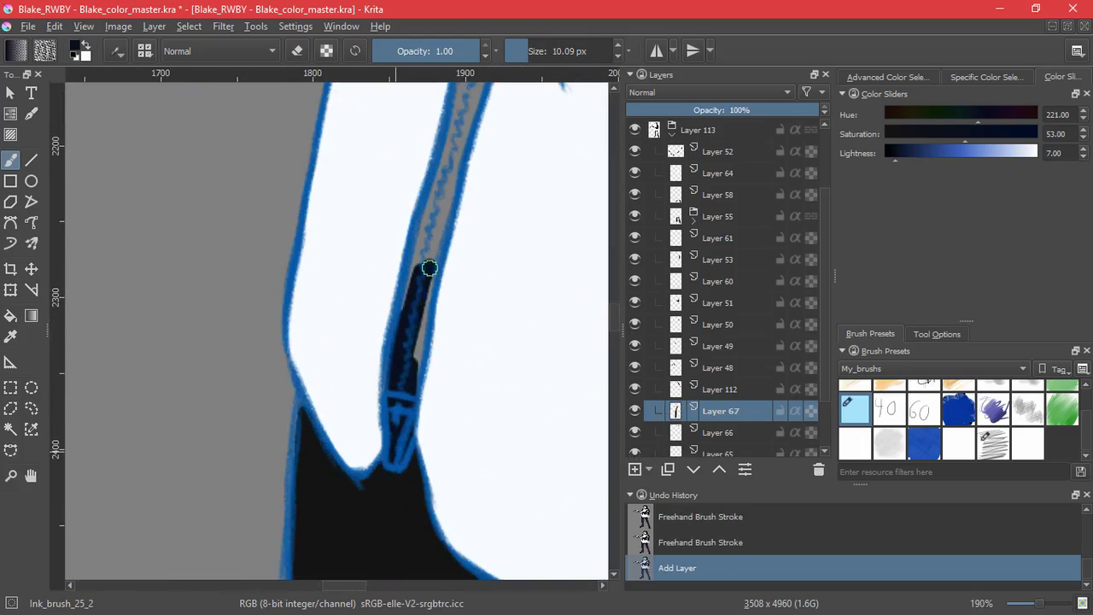
pyautogui.moveTo(406, 327); pyautogui.dragTo(426, 279)
pyautogui.hotkey('ctrl', 'z')
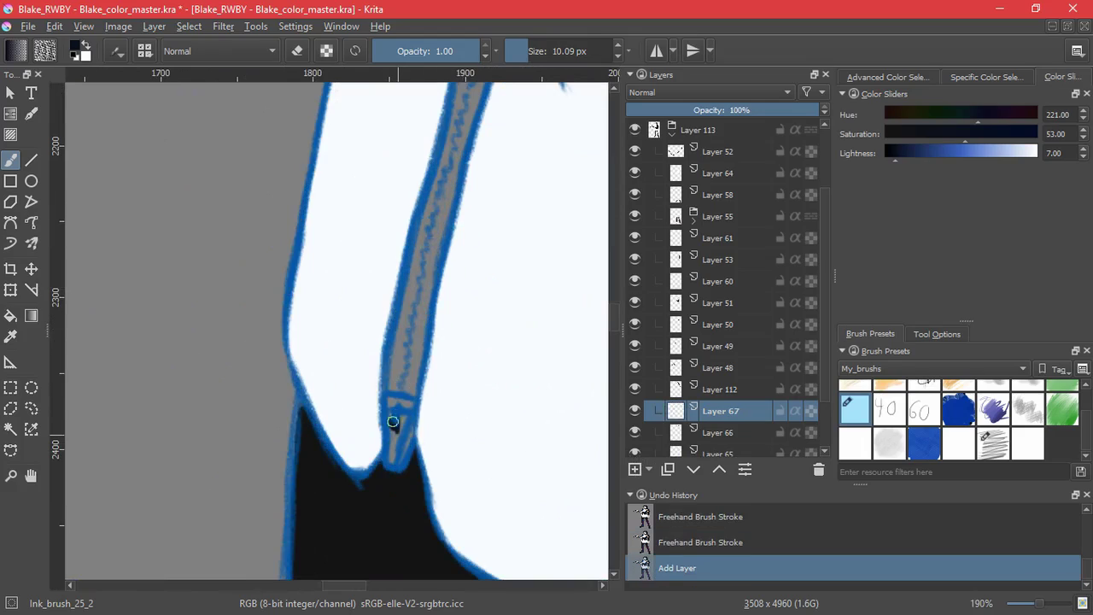
# - Color the left garter strap dark blue, brushing its clasp and top end and filling the strap
pyautogui.moveTo(455, 271); pyautogui.dragTo(386, 467)
pyautogui.click(11, 315)
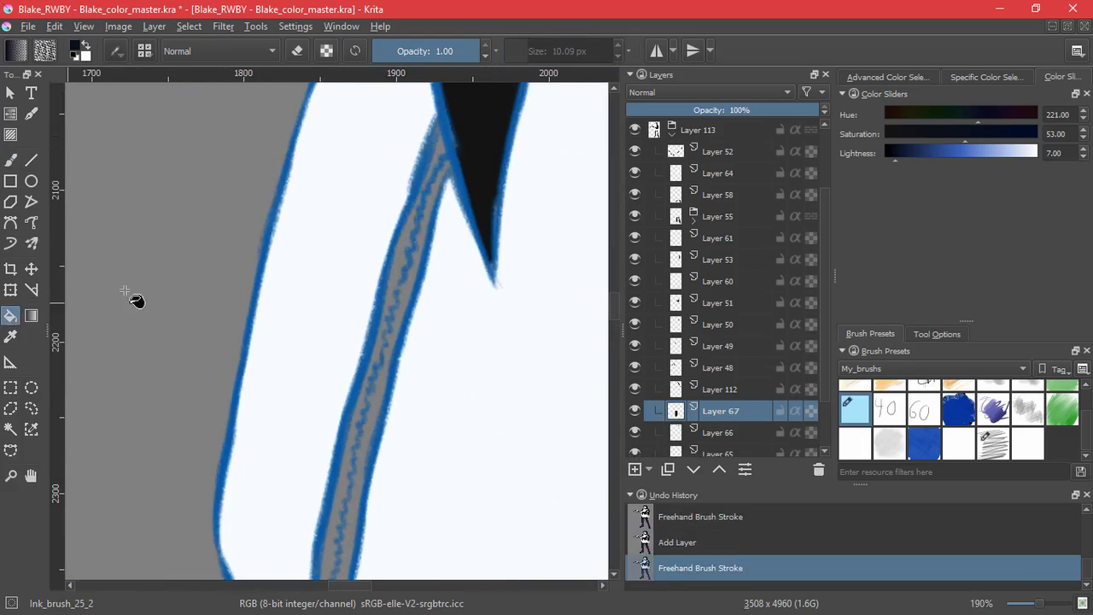
pyautogui.click(427, 208)
pyautogui.click(434, 171)
pyautogui.click(10, 160)
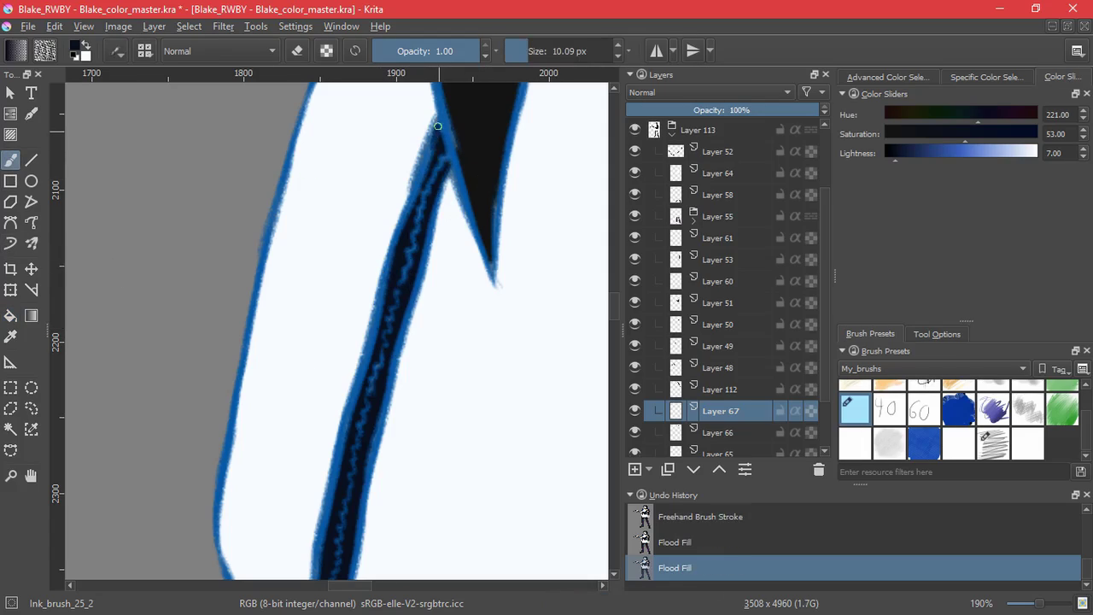
pyautogui.moveTo(337, 548); pyautogui.dragTo(397, 341)
# - Color the right garter strap dark blue, brushing its clasp and filling the strap up to the vest
pyautogui.moveTo(380, 380); pyautogui.dragTo(384, 419)
pyautogui.moveTo(581, 342)
pyautogui.mouseDown()
pyautogui.moveTo(503, 354)
pyautogui.moveTo(376, 128)
pyautogui.mouseUp()
pyautogui.moveTo(384, 390); pyautogui.dragTo(371, 370)
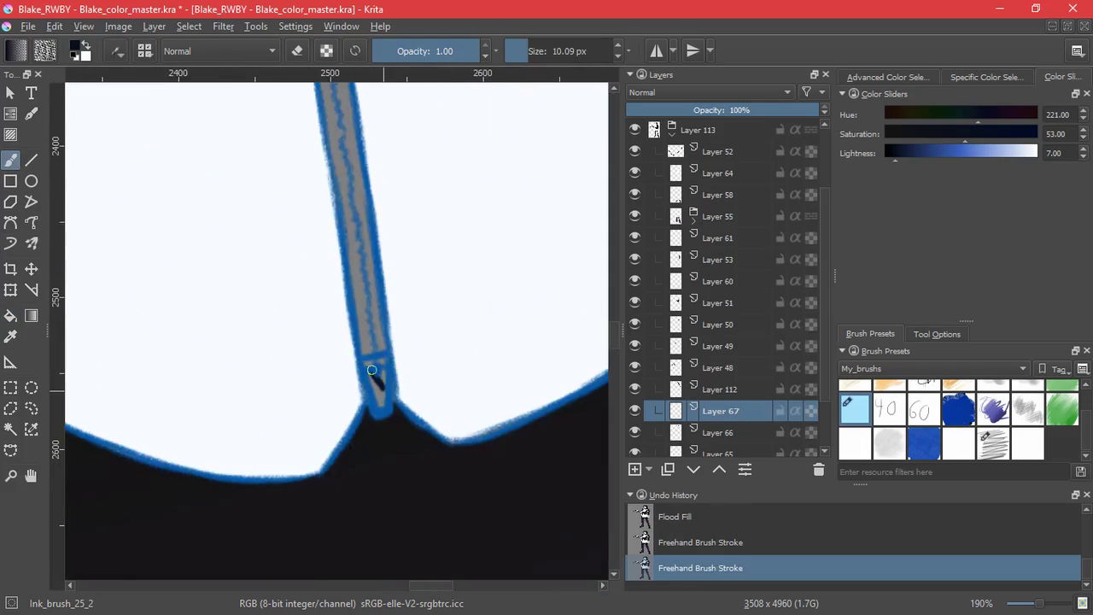
pyautogui.click(9, 319)
pyautogui.click(371, 342)
pyautogui.moveTo(298, 111); pyautogui.dragTo(370, 589)
pyautogui.click(14, 163)
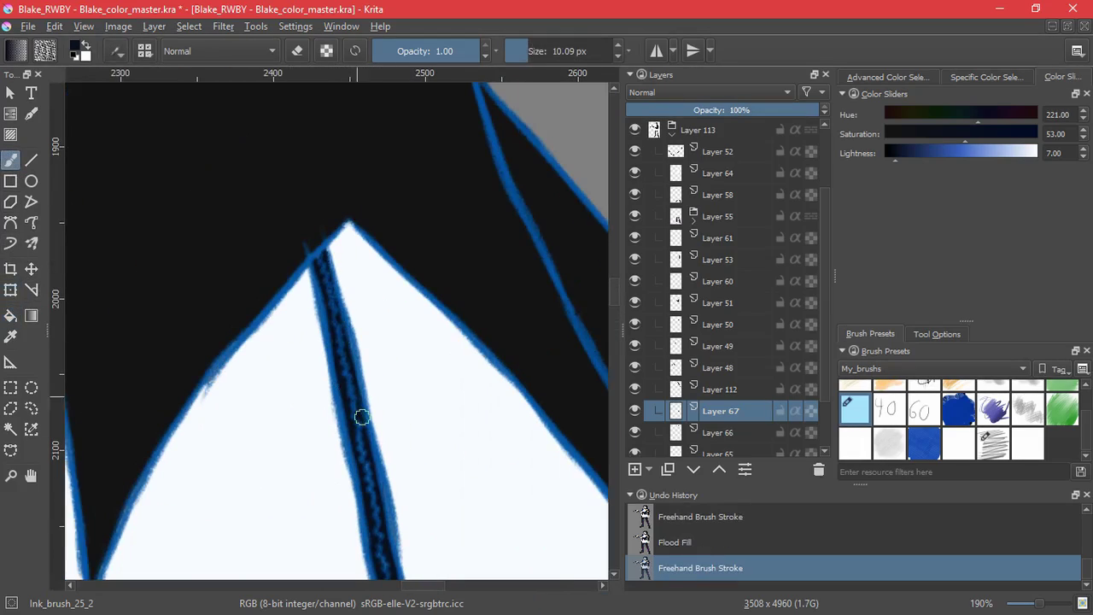
# - Set the paint color to dark grey with saturation 0 and lightness 14 for the weapon behind the shoulder
pyautogui.moveTo(427, 563); pyautogui.dragTo(410, 346)
pyautogui.scroll(-6, 408, 342)
pyautogui.moveTo(435, 193); pyautogui.dragTo(431, 467)
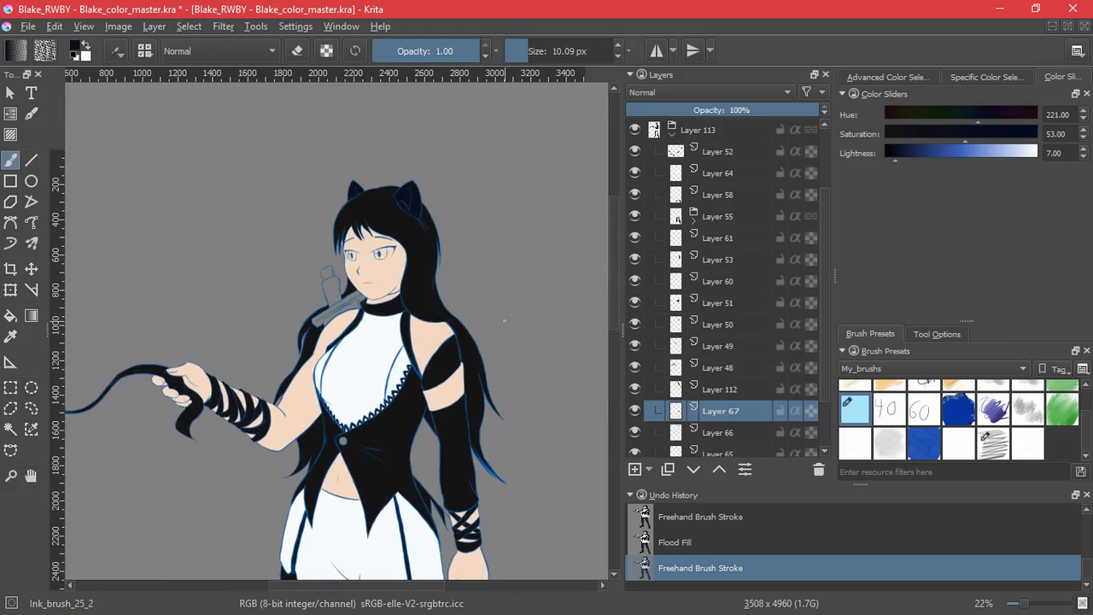
pyautogui.scroll(7, 419, 261)
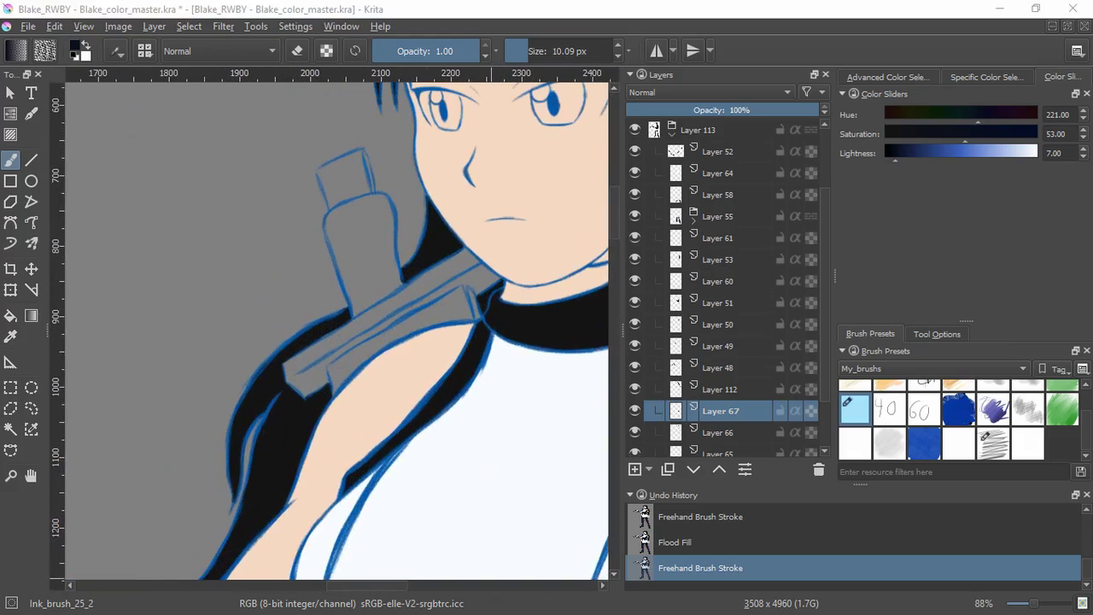
pyautogui.keyDown('ctrl'); pyautogui.click(491, 330); pyautogui.keyUp('ctrl')
# - Paint the square end cap of the weapon's handle dark grey, brushing along its edges and covering its interior
pyautogui.moveTo(354, 181)
pyautogui.mouseDown()
pyautogui.moveTo(383, 144)
pyautogui.moveTo(273, 385)
pyautogui.moveTo(282, 430)
pyautogui.mouseUp()
pyautogui.hotkey('ctrl', 'z')
pyautogui.scroll(3, 327, 190)
pyautogui.moveTo(286, 323)
pyautogui.mouseDown()
pyautogui.moveTo(298, 319)
pyautogui.moveTo(251, 346)
pyautogui.mouseUp()
pyautogui.hotkey('ctrl', 'z')
pyautogui.hotkey('ctrl', 'z')
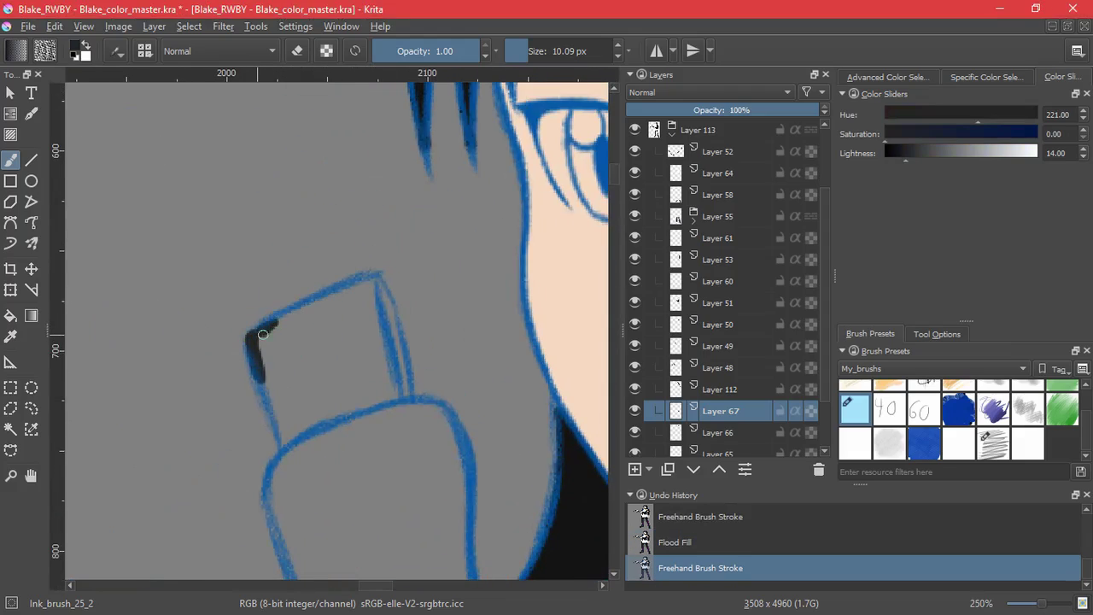
pyautogui.click(10, 316)
pyautogui.click(321, 426)
pyautogui.hotkey('ctrl', 'z')
pyautogui.click(10, 160)
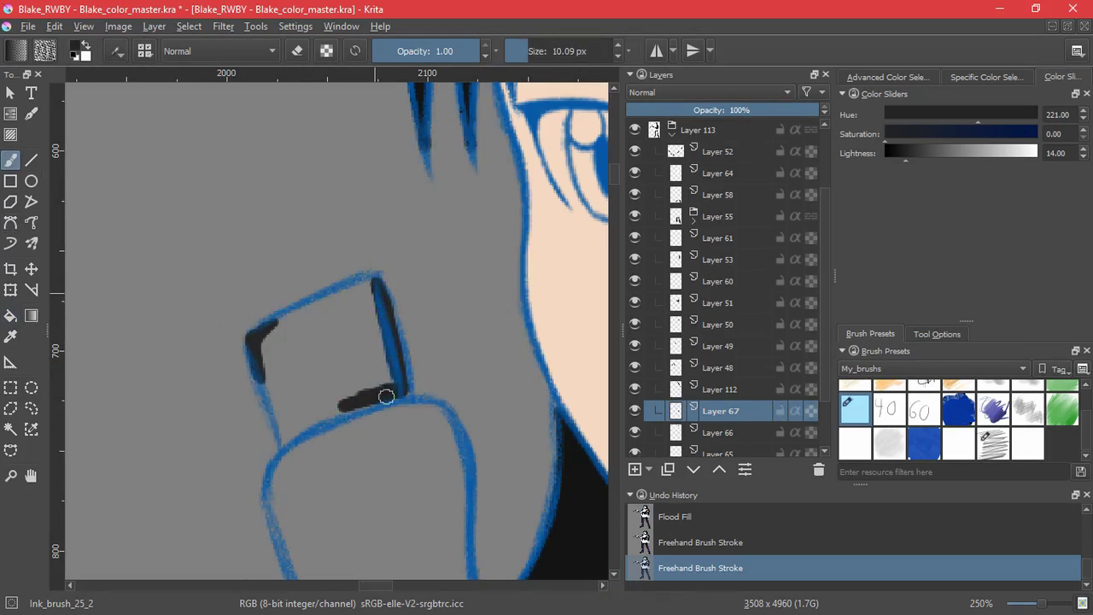
pyautogui.moveTo(282, 421)
pyautogui.mouseDown()
pyautogui.moveTo(364, 276)
pyautogui.moveTo(312, 413)
pyautogui.moveTo(360, 312)
pyautogui.moveTo(360, 384)
pyautogui.mouseUp()
pyautogui.moveTo(248, 332)
pyautogui.mouseDown()
pyautogui.moveTo(307, 391)
pyautogui.moveTo(285, 351)
pyautogui.mouseUp()
# - Switch to the Sketch_brush_02 preset and erase the dark grey spilling outside the end cap's outline
pyautogui.click(992, 445)
pyautogui.press('e')
pyautogui.moveTo(223, 424)
pyautogui.mouseDown()
pyautogui.moveTo(262, 478)
pyautogui.moveTo(180, 245)
pyautogui.mouseUp()
pyautogui.moveTo(250, 320); pyautogui.dragTo(222, 538)
pyautogui.moveTo(148, 447)
pyautogui.mouseDown()
pyautogui.moveTo(157, 390)
pyautogui.moveTo(538, 210)
pyautogui.moveTo(348, 277)
pyautogui.moveTo(354, 171)
pyautogui.moveTo(403, 313)
pyautogui.moveTo(427, 443)
pyautogui.mouseUp()
pyautogui.moveTo(375, 207); pyautogui.dragTo(379, 248)
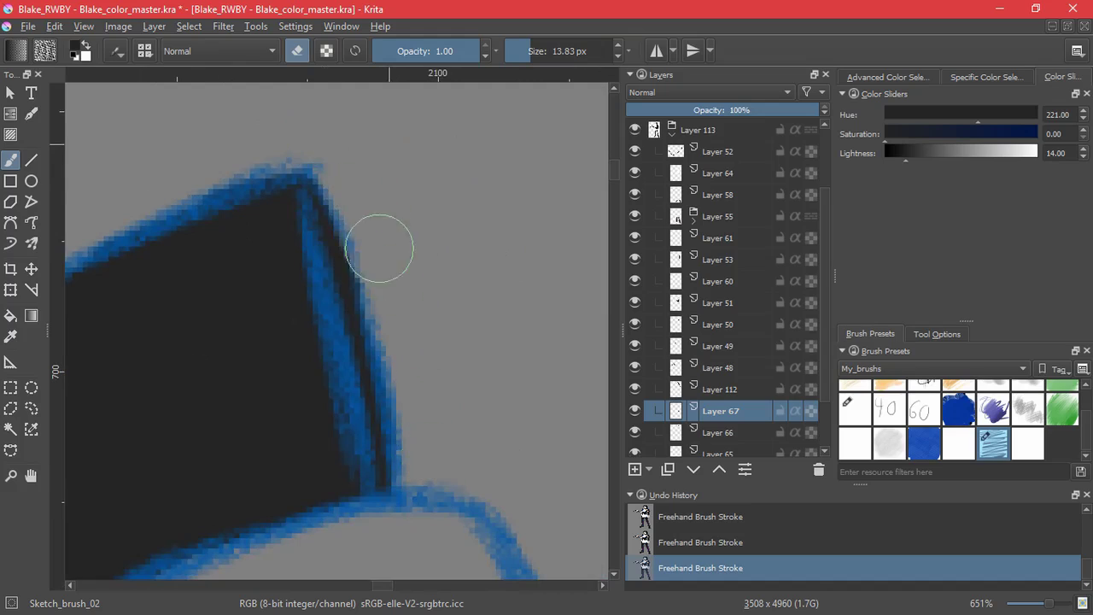
pyautogui.press('e')
pyautogui.moveTo(296, 435); pyautogui.dragTo(317, 546)
pyautogui.moveTo(318, 547)
pyautogui.mouseDown()
pyautogui.moveTo(325, 239)
pyautogui.moveTo(324, 349)
pyautogui.mouseUp()
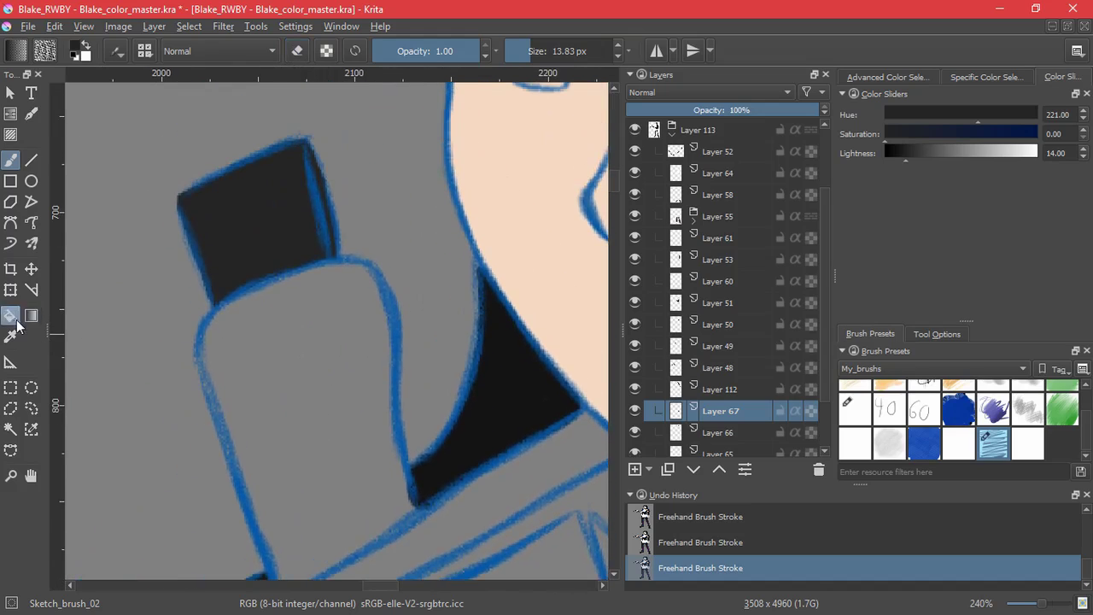
# - Flood fill the weapon's handle and the remaining unpainted areas of its sheath with dark grey
pyautogui.click(11, 317)
pyautogui.click(357, 502)
pyautogui.moveTo(356, 502); pyautogui.dragTo(317, 292)
pyautogui.click(275, 318)
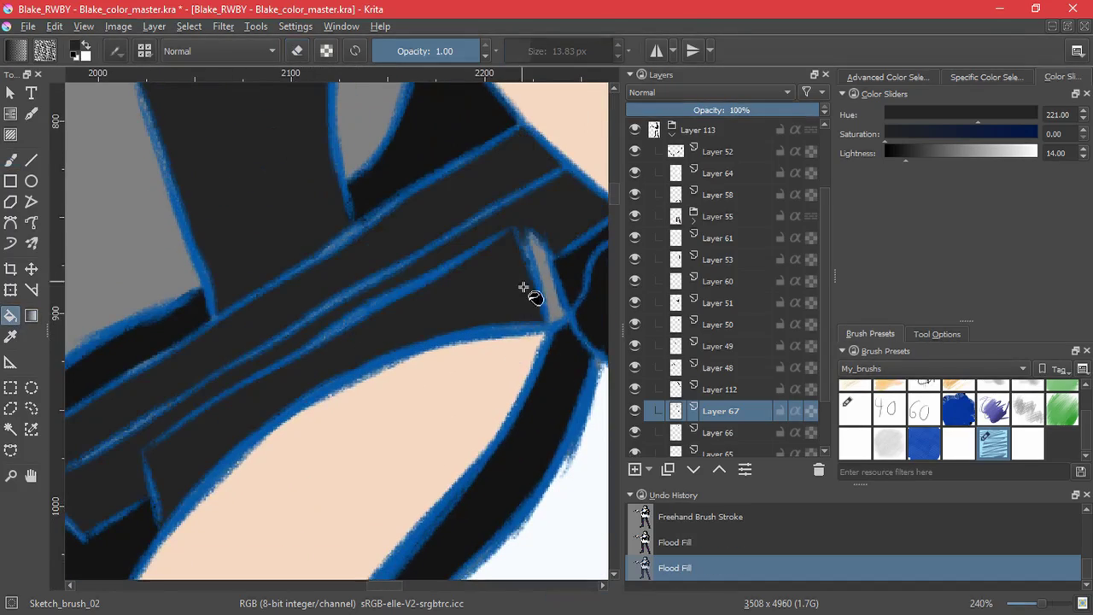
pyautogui.click(522, 290)
# - Brush dark grey over the gaps along the line art of the weapon's sheath and handle
pyautogui.press('b')
pyautogui.moveTo(190, 394)
pyautogui.mouseDown()
pyautogui.moveTo(285, 322)
pyautogui.moveTo(177, 386)
pyautogui.mouseUp()
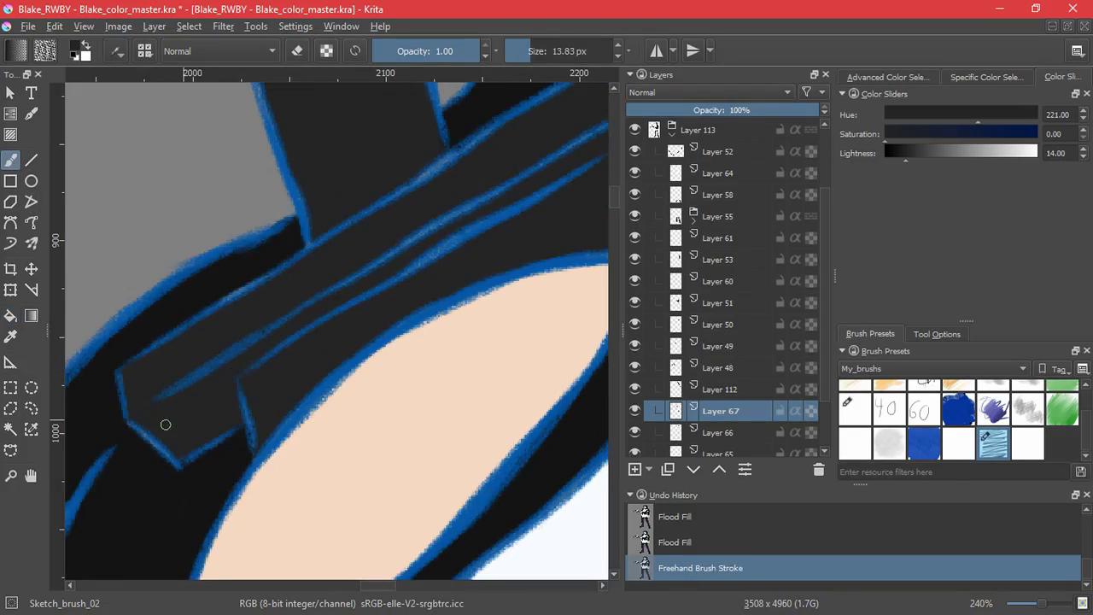
pyautogui.moveTo(266, 280); pyautogui.dragTo(231, 298)
pyautogui.moveTo(398, 197); pyautogui.dragTo(202, 366)
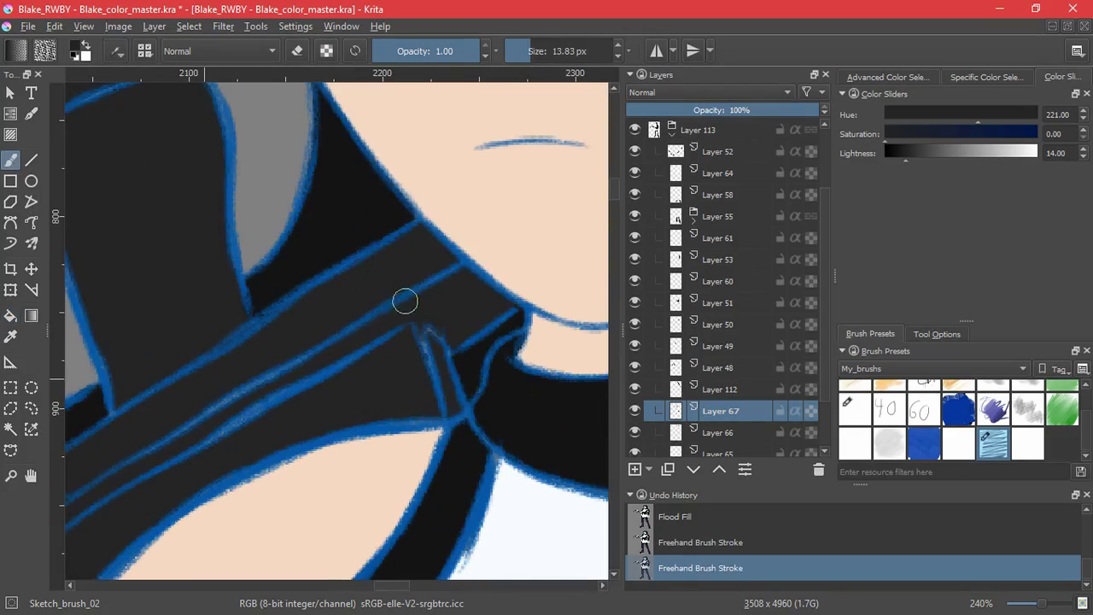
pyautogui.moveTo(291, 370)
pyautogui.mouseDown()
pyautogui.moveTo(174, 428)
pyautogui.moveTo(341, 336)
pyautogui.mouseUp()
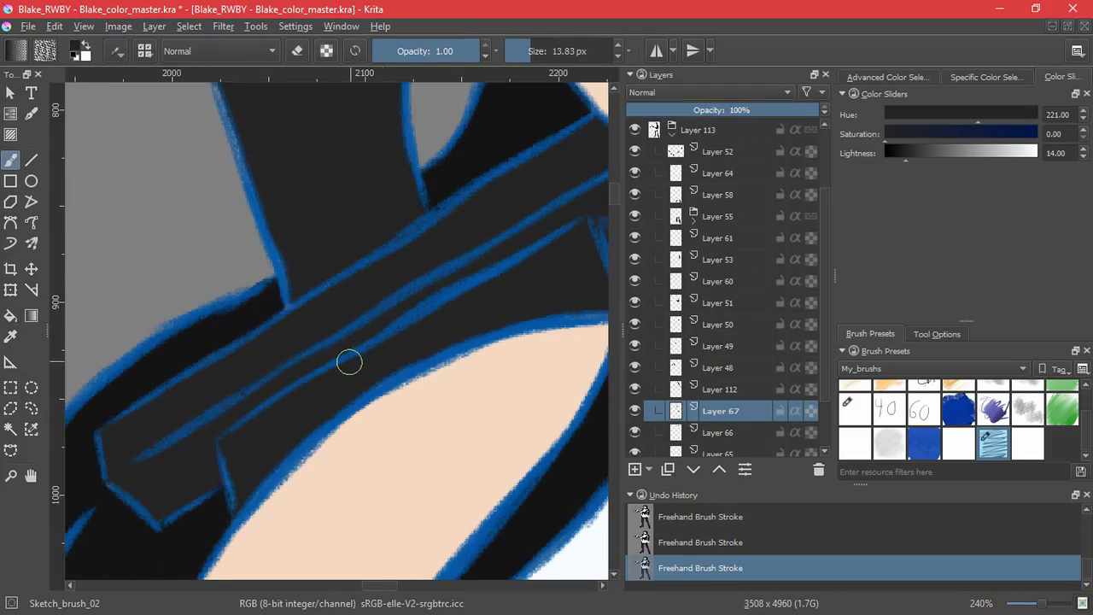
pyautogui.moveTo(414, 292); pyautogui.dragTo(438, 284)
pyautogui.moveTo(298, 184); pyautogui.dragTo(312, 410)
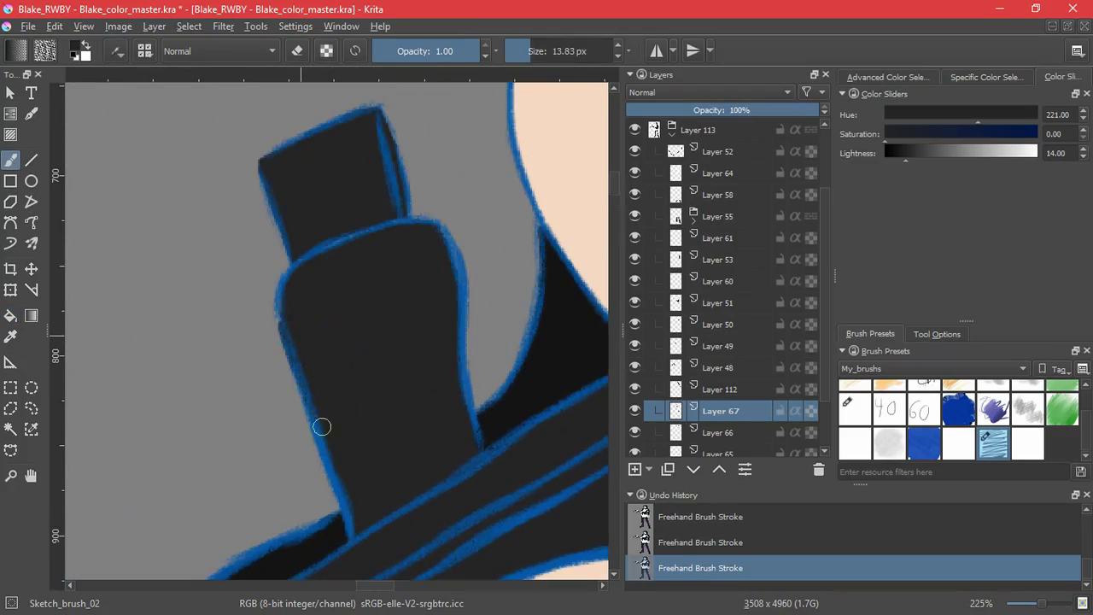
pyautogui.press('e')
pyautogui.press('e')
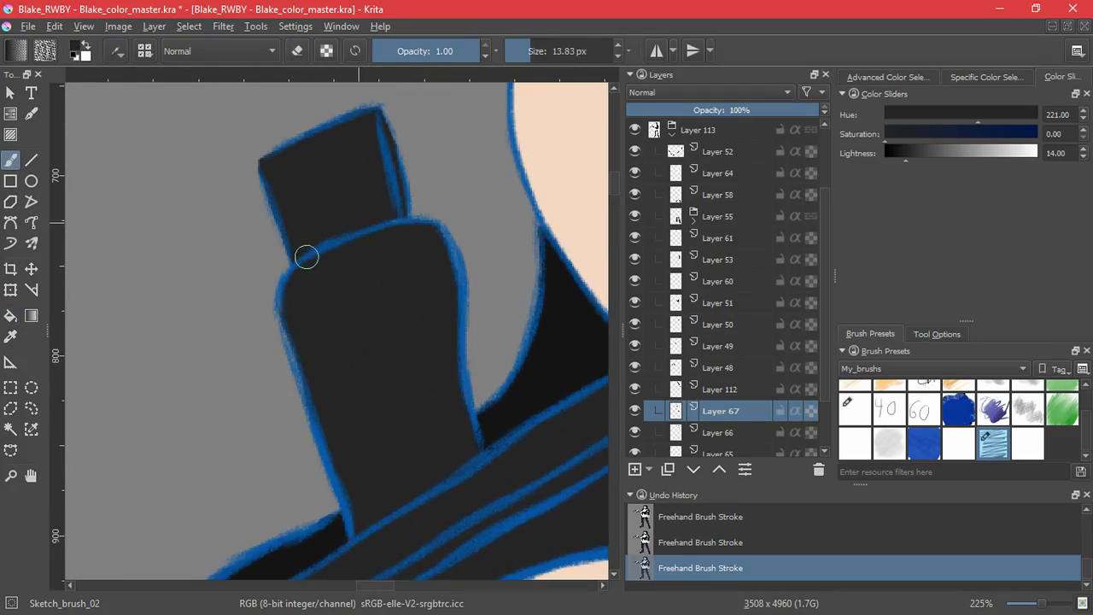
# - Toggle layer visibility to identify the collar's color layer, and make Layer 61 active
pyautogui.scroll(-8, 386, 301)
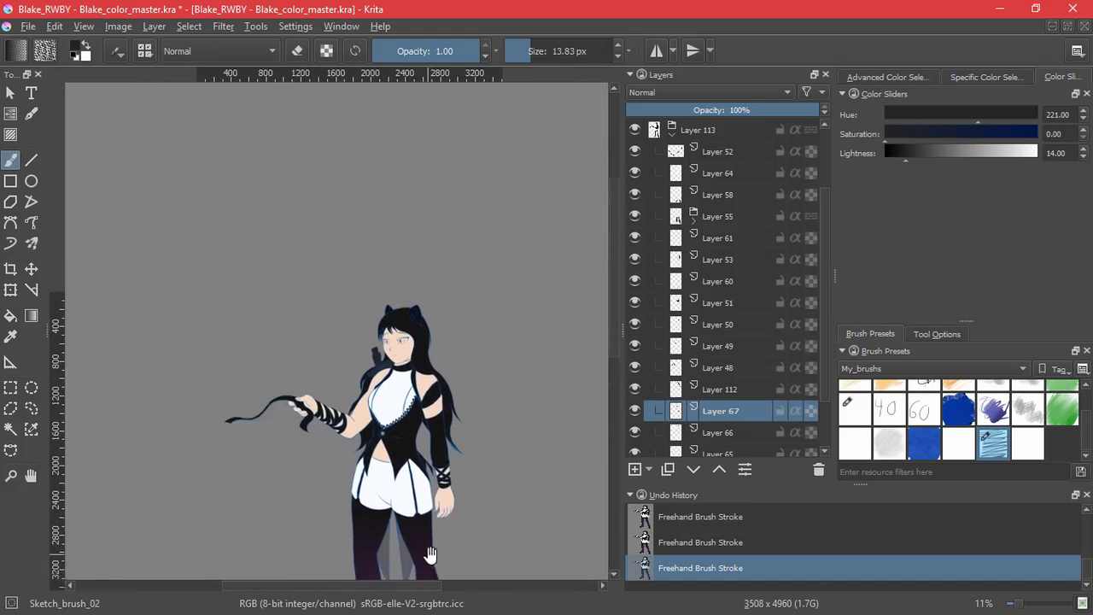
pyautogui.scroll(5, 422, 287)
pyautogui.moveTo(422, 287)
pyautogui.mouseDown()
pyautogui.moveTo(456, 330)
pyautogui.moveTo(423, 295)
pyautogui.mouseUp()
pyautogui.click(634, 174)
pyautogui.click(635, 173)
pyautogui.click(635, 238)
pyautogui.click(635, 238)
pyautogui.click(635, 237)
pyautogui.click(675, 242)
# - Sample the collar's near-black and paint the inside of the collar under the chin, erasing any overspill
pyautogui.keyDown('ctrl'); pyautogui.click(407, 429); pyautogui.keyUp('ctrl')
pyautogui.scroll(2, 396, 431)
pyautogui.moveTo(351, 398)
pyautogui.mouseDown()
pyautogui.moveTo(302, 390)
pyautogui.moveTo(307, 363)
pyautogui.moveTo(338, 377)
pyautogui.moveTo(466, 367)
pyautogui.moveTo(529, 338)
pyautogui.moveTo(560, 296)
pyautogui.moveTo(562, 315)
pyautogui.moveTo(457, 330)
pyautogui.moveTo(420, 357)
pyautogui.moveTo(490, 349)
pyautogui.moveTo(424, 335)
pyautogui.mouseUp()
pyautogui.press('e')
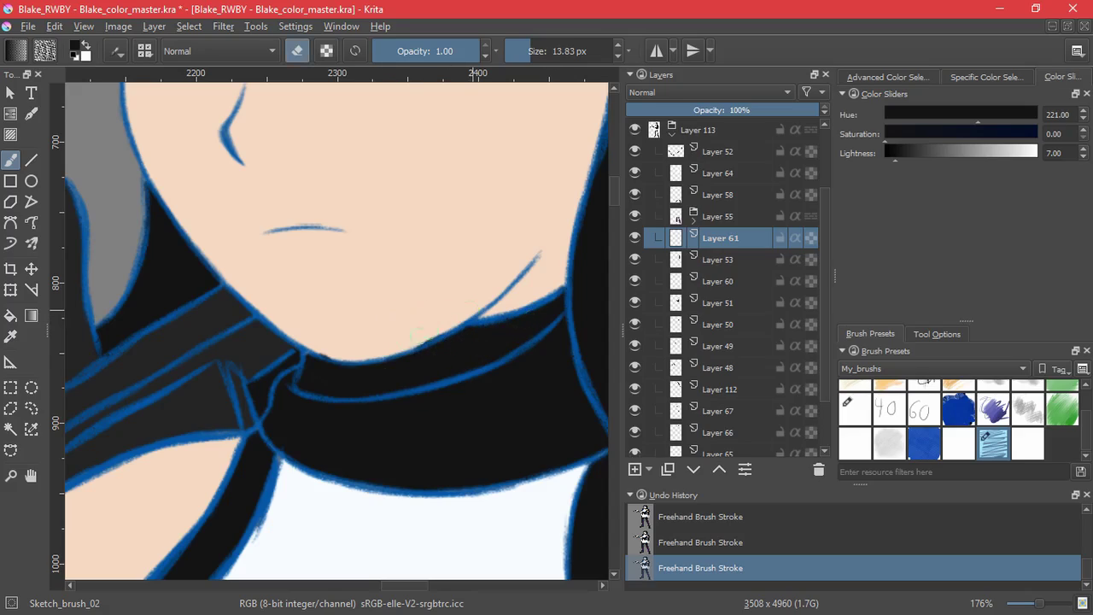
pyautogui.press('e')
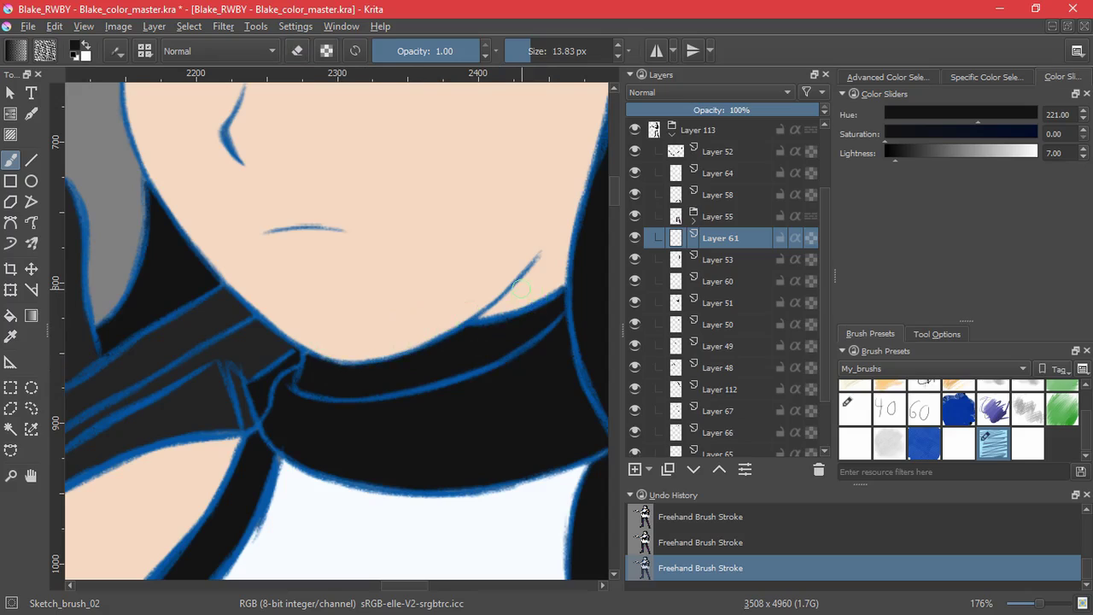
pyautogui.moveTo(395, 384); pyautogui.dragTo(460, 466)
pyautogui.moveTo(476, 425); pyautogui.dragTo(503, 433)
# - Hide the line art's filter mask and add a new paint layer in its own group above Layer 52
pyautogui.scroll(2, 820, 209)
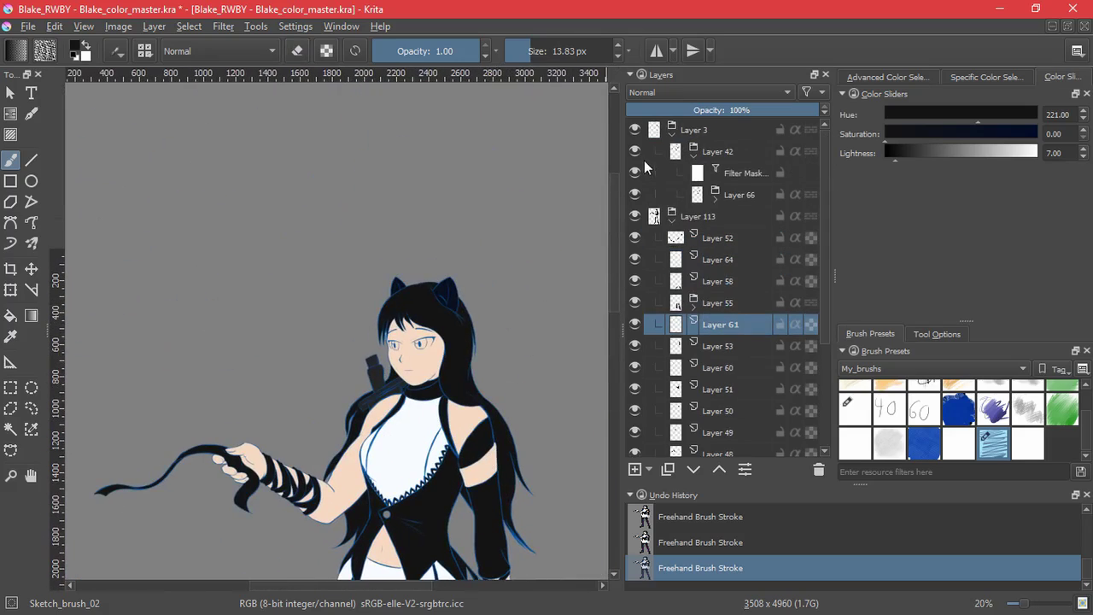
pyautogui.click(635, 173)
pyautogui.click(721, 232)
pyautogui.press('Insert')
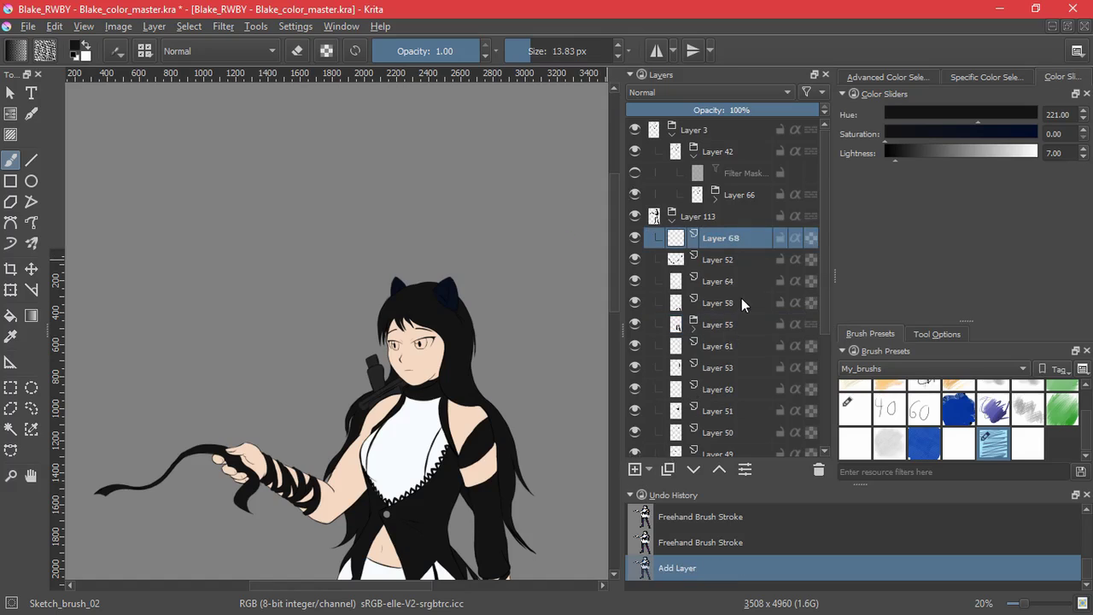
pyautogui.hotkey('ctrl', 'g')
pyautogui.scroll(1, 434, 321)
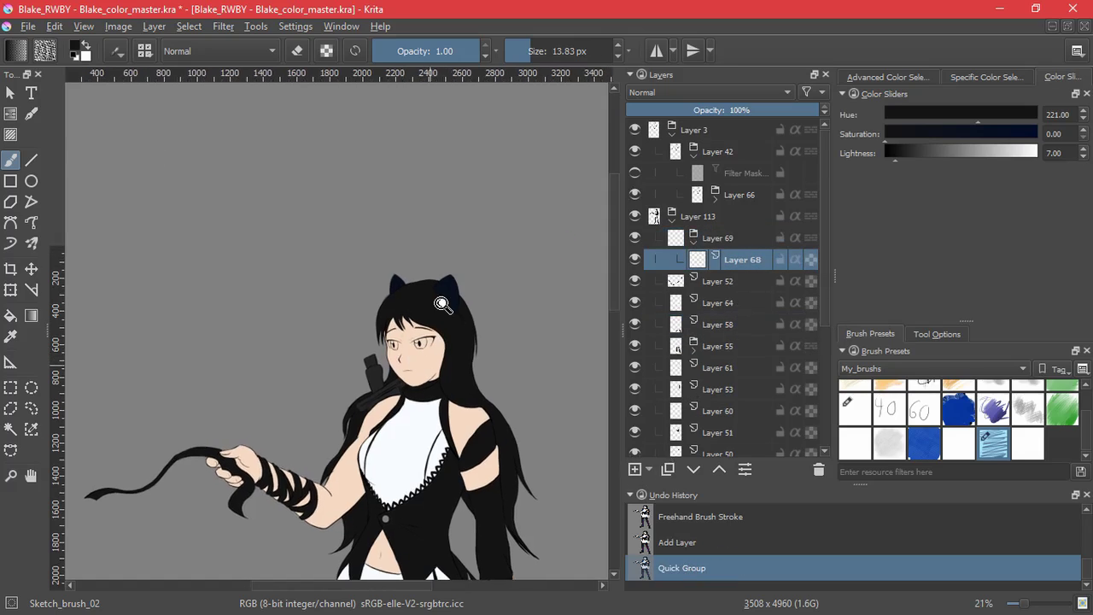
# - Paint the larger eye white and erase the overspill around its outline
pyautogui.scroll(6, 435, 321)
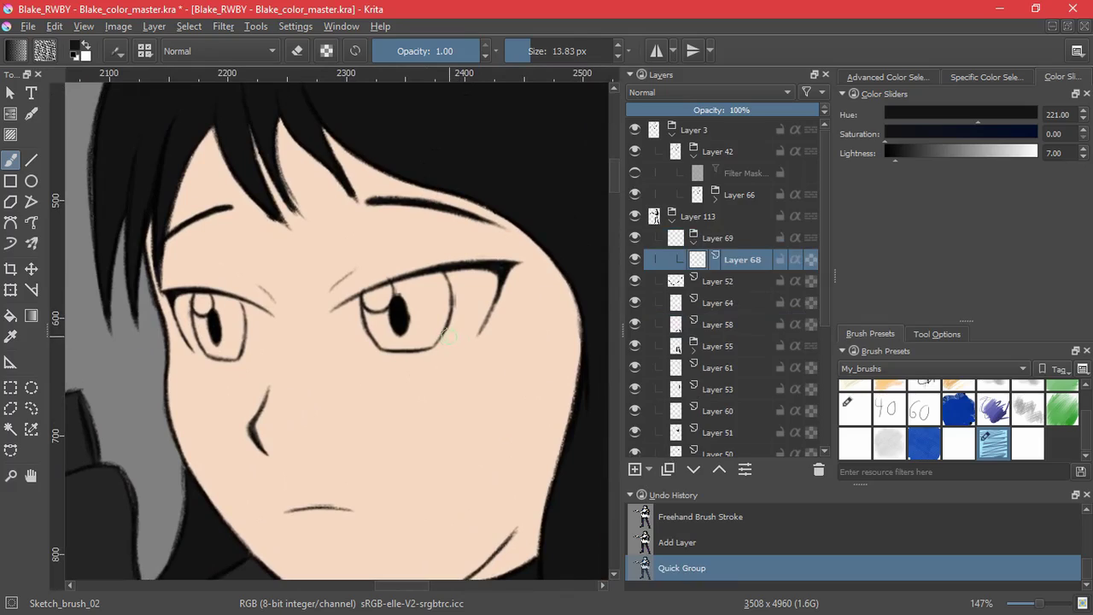
pyautogui.press('x')
pyautogui.moveTo(463, 295)
pyautogui.mouseDown()
pyautogui.moveTo(480, 310)
pyautogui.moveTo(432, 342)
pyautogui.moveTo(449, 302)
pyautogui.moveTo(365, 307)
pyautogui.moveTo(363, 348)
pyautogui.moveTo(421, 346)
pyautogui.mouseUp()
pyautogui.press('e')
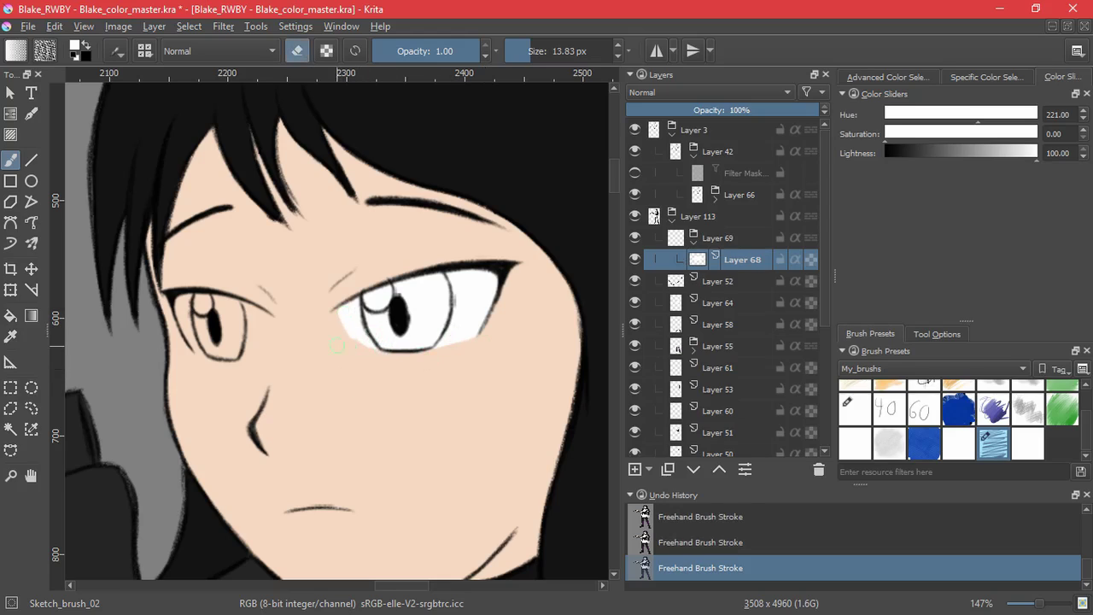
pyautogui.moveTo(420, 339); pyautogui.dragTo(260, 359)
# - Hide the skin layer, Layer 65, and touch up the larger eye's white near its outer corner
pyautogui.moveTo(825, 275); pyautogui.dragTo(823, 399)
pyautogui.click(635, 388)
pyautogui.scroll(2, 238, 410)
pyautogui.moveTo(196, 356)
pyautogui.mouseDown()
pyautogui.moveTo(255, 303)
pyautogui.moveTo(383, 277)
pyautogui.moveTo(436, 299)
pyautogui.moveTo(367, 255)
pyautogui.mouseUp()
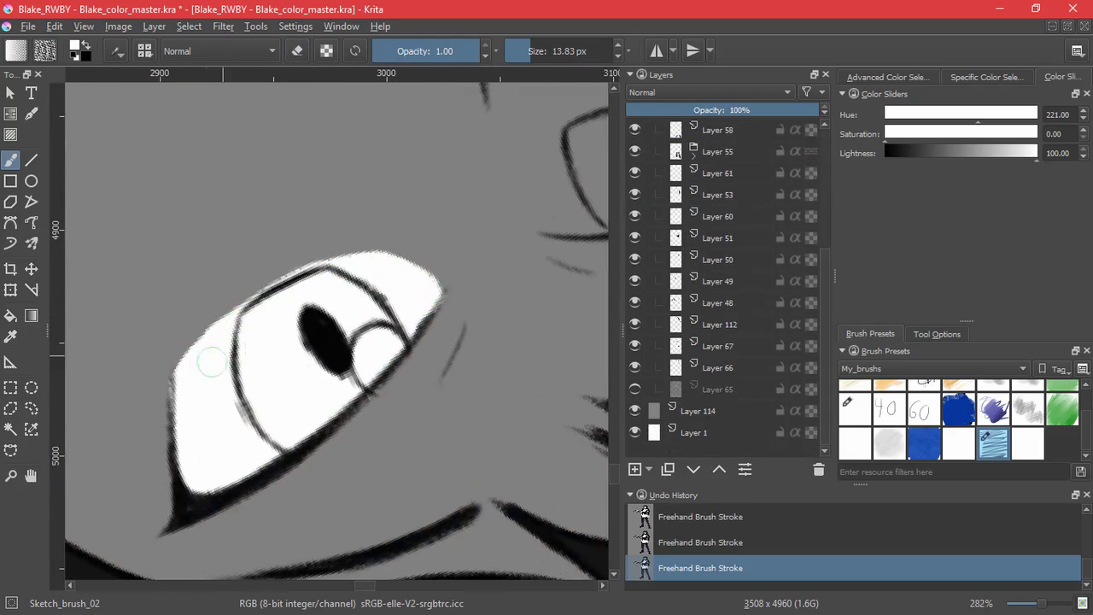
pyautogui.moveTo(180, 359)
pyautogui.mouseDown()
pyautogui.moveTo(150, 385)
pyautogui.moveTo(172, 350)
pyautogui.moveTo(264, 276)
pyautogui.moveTo(174, 356)
pyautogui.moveTo(182, 427)
pyautogui.mouseUp()
# - Refine the lower edge of the larger eye's white by alternately erasing and repainting it
pyautogui.press('e')
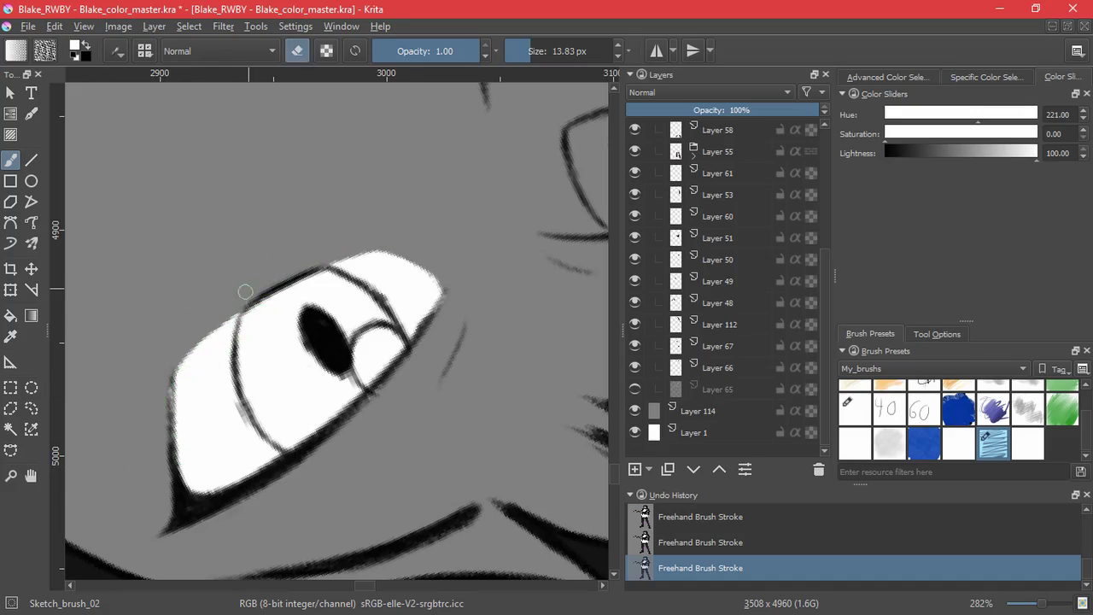
pyautogui.press('e')
pyautogui.moveTo(222, 304)
pyautogui.mouseDown()
pyautogui.moveTo(181, 387)
pyautogui.moveTo(249, 292)
pyautogui.moveTo(236, 302)
pyautogui.moveTo(210, 366)
pyautogui.moveTo(272, 306)
pyautogui.mouseUp()
pyautogui.press('e')
pyautogui.press('e')
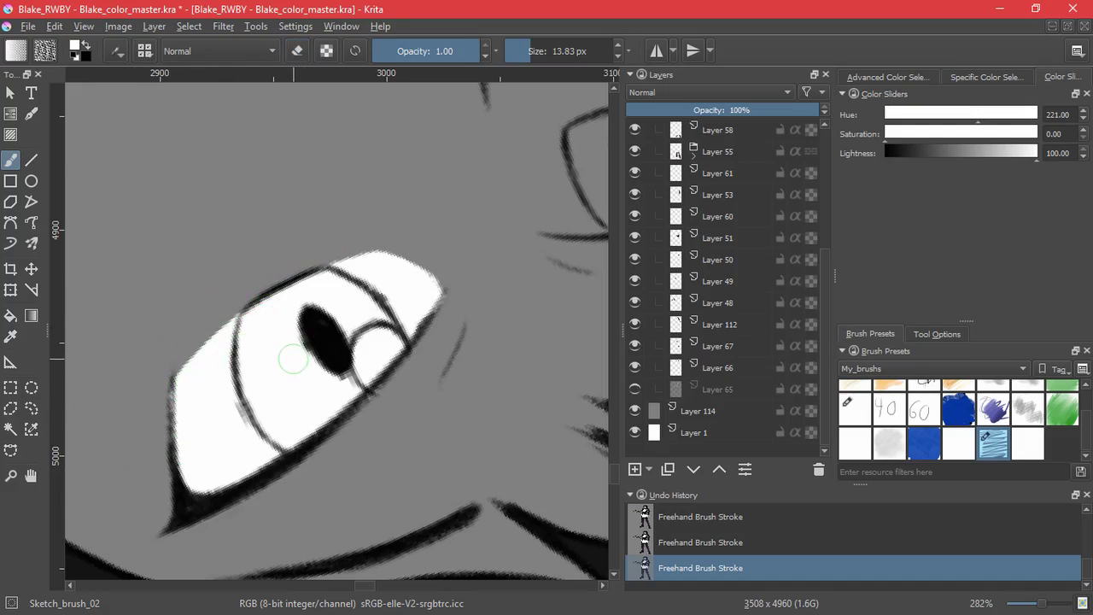
pyautogui.press('5')
pyautogui.press('e')
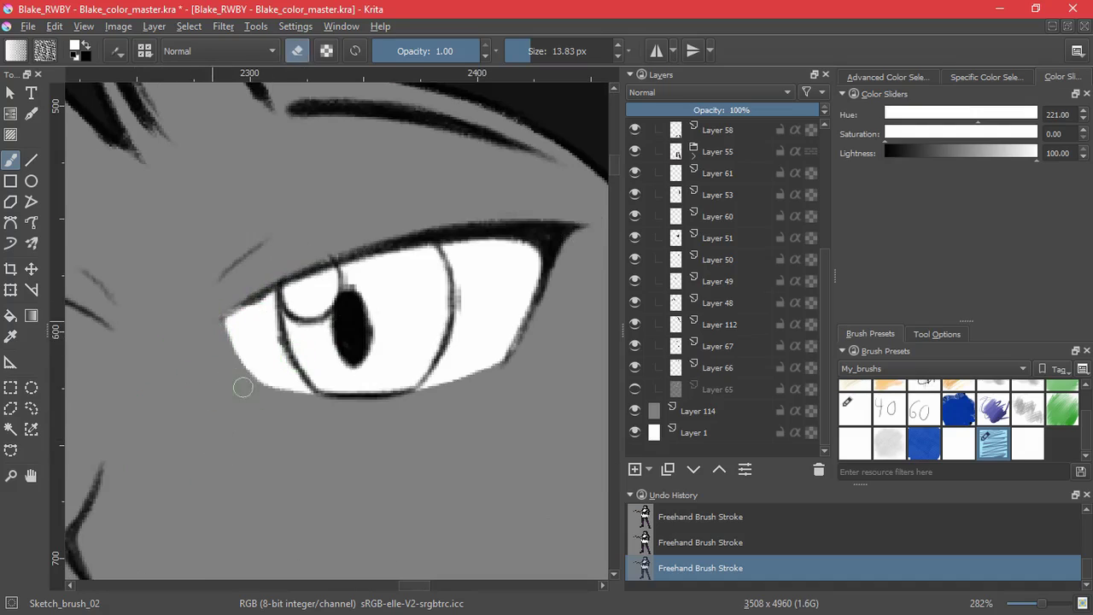
pyautogui.moveTo(197, 401); pyautogui.dragTo(493, 447)
pyautogui.press('e')
# - Paint the smaller eye white and erase the excess along its lower edge and inner corner
pyautogui.moveTo(313, 383)
pyautogui.mouseDown()
pyautogui.moveTo(273, 399)
pyautogui.moveTo(229, 355)
pyautogui.moveTo(259, 343)
pyautogui.moveTo(323, 370)
pyautogui.moveTo(364, 369)
pyautogui.moveTo(394, 400)
pyautogui.moveTo(312, 436)
pyautogui.moveTo(265, 426)
pyautogui.moveTo(363, 434)
pyautogui.mouseUp()
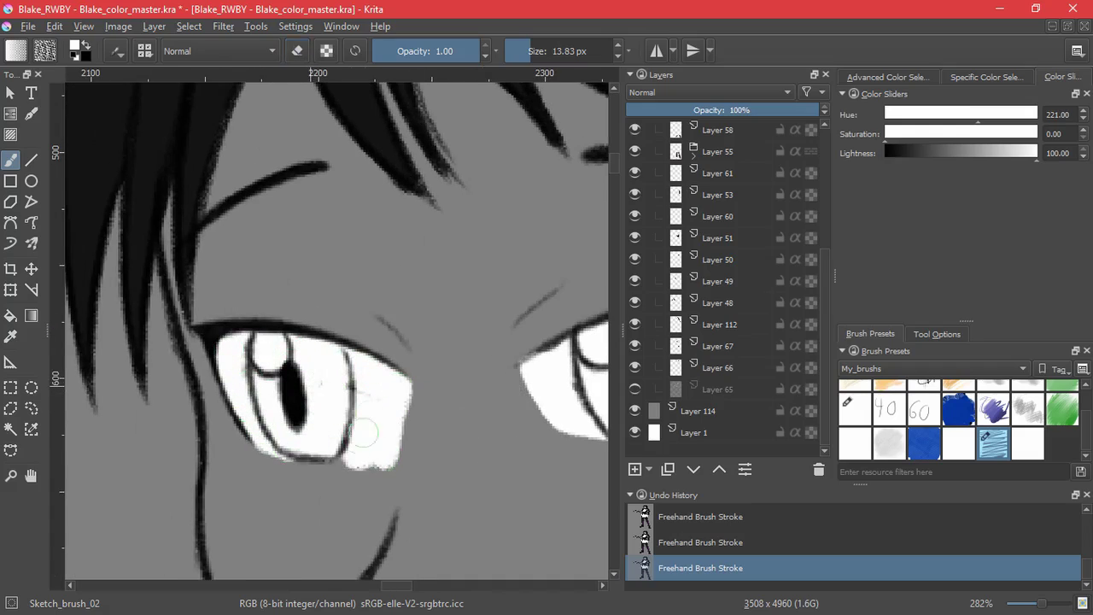
pyautogui.moveTo(288, 380); pyautogui.dragTo(351, 456)
pyautogui.press('e')
pyautogui.moveTo(425, 407); pyautogui.dragTo(370, 486)
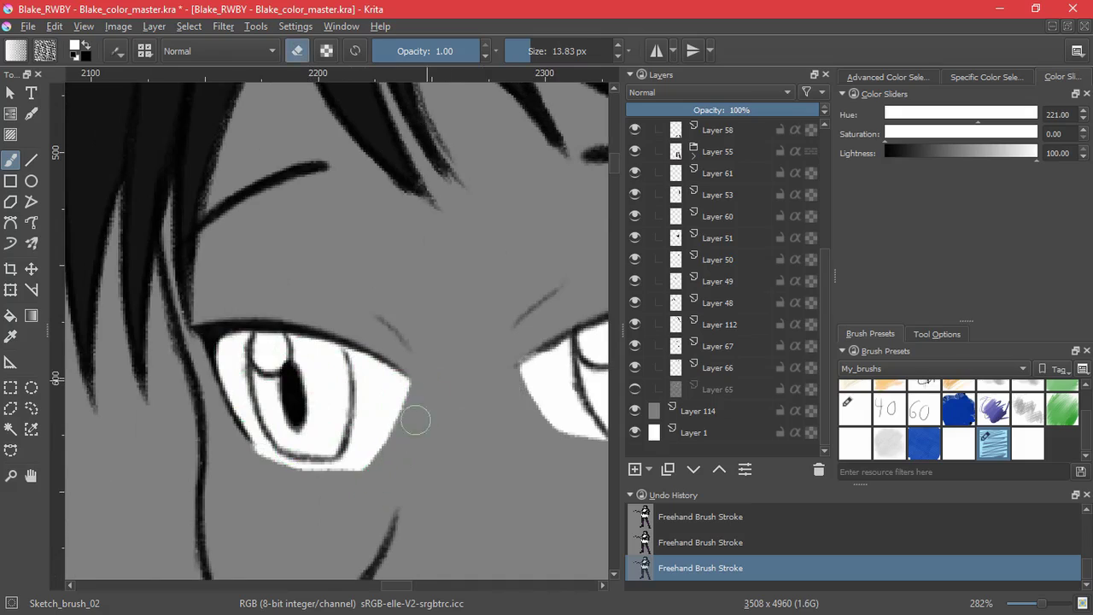
pyautogui.moveTo(277, 468); pyautogui.dragTo(303, 477)
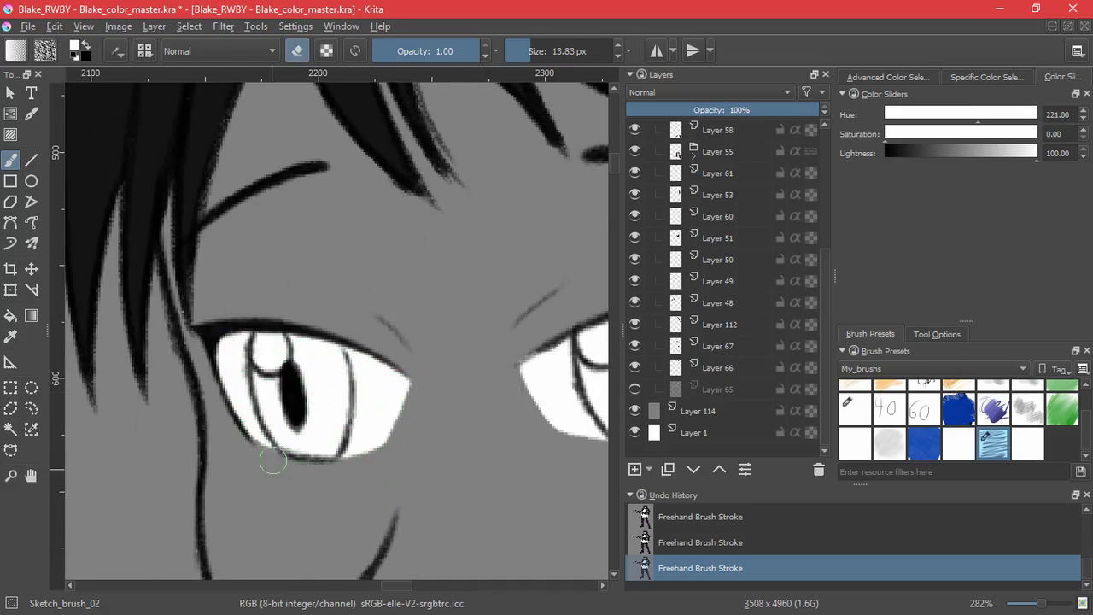
# - Refine the inner edges of both eye whites with brush and eraser strokes
pyautogui.press('e')
pyautogui.moveTo(473, 413)
pyautogui.mouseDown()
pyautogui.moveTo(498, 498)
pyautogui.moveTo(415, 402)
pyautogui.moveTo(417, 413)
pyautogui.mouseUp()
pyautogui.press('e')
pyautogui.press('e')
pyautogui.moveTo(331, 334); pyautogui.dragTo(324, 372)
pyautogui.press('e')
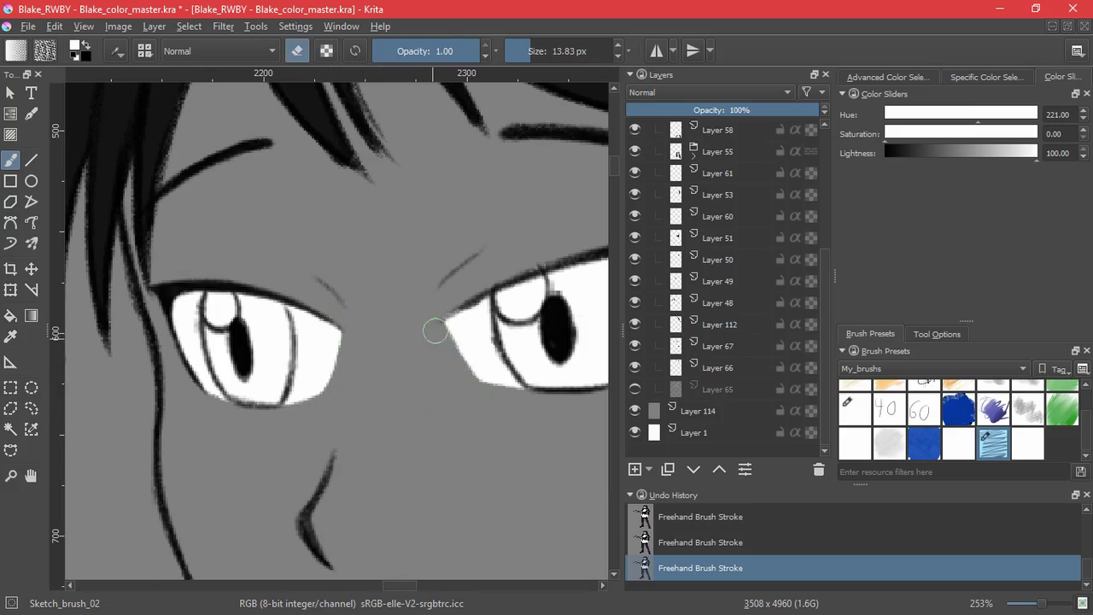
pyautogui.hotkey('ctrl', 'z')
pyautogui.hotkey('ctrl', 'shift', 'z')
pyautogui.hotkey('ctrl', 'z')
pyautogui.moveTo(430, 310); pyautogui.dragTo(461, 386)
# - Show the skin layer, Layer 65, again and add a paint layer directly above the eye whites
pyautogui.press('2')
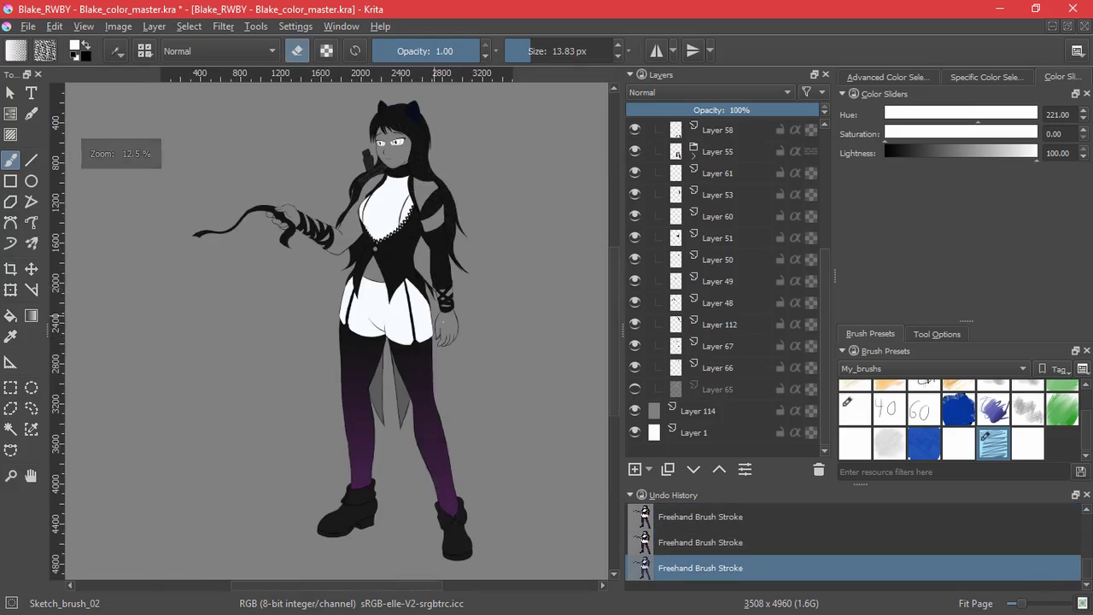
pyautogui.click(635, 389)
pyautogui.scroll(4, 391, 162)
pyautogui.scroll(5, 389, 482)
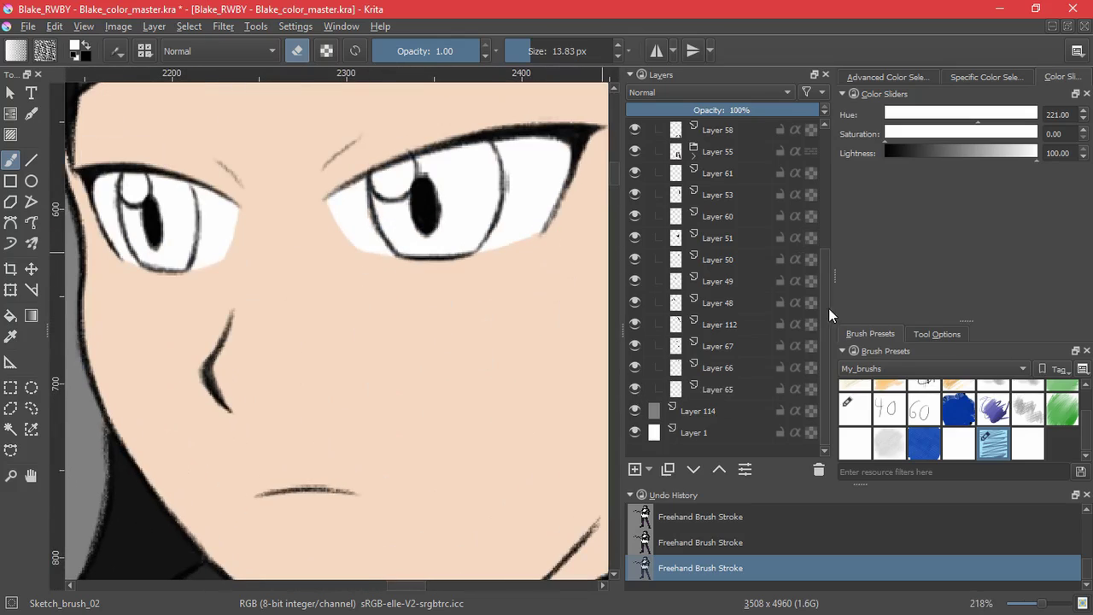
pyautogui.click(634, 468)
pyautogui.press('e')
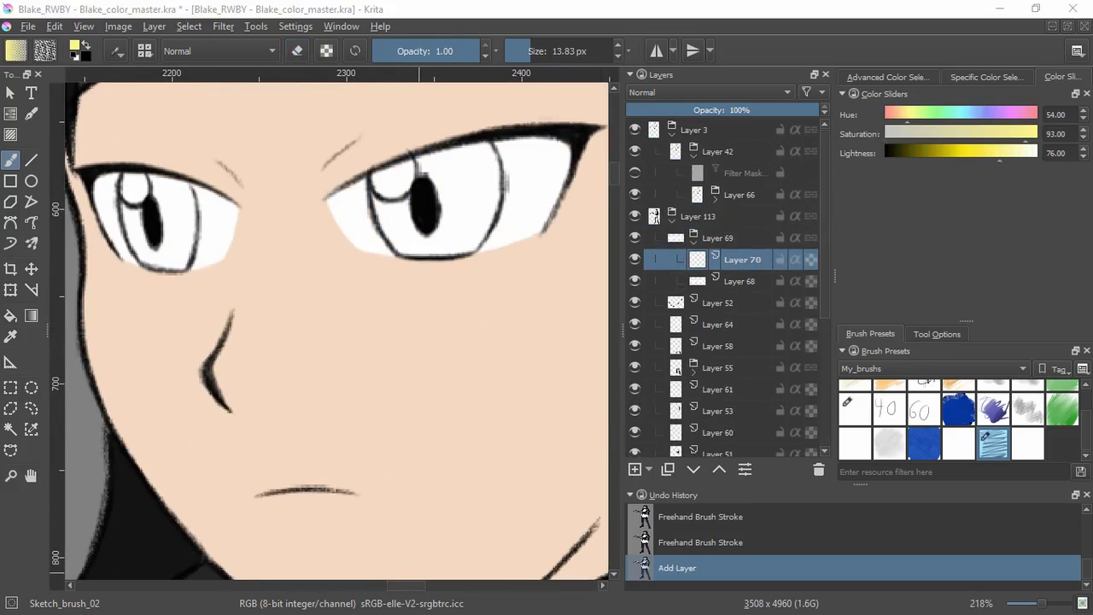
# - Paint both irises yellow with hue 54, saturation 93 and lightness 76, leaving the highlights white
pyautogui.moveTo(445, 211); pyautogui.dragTo(426, 236)
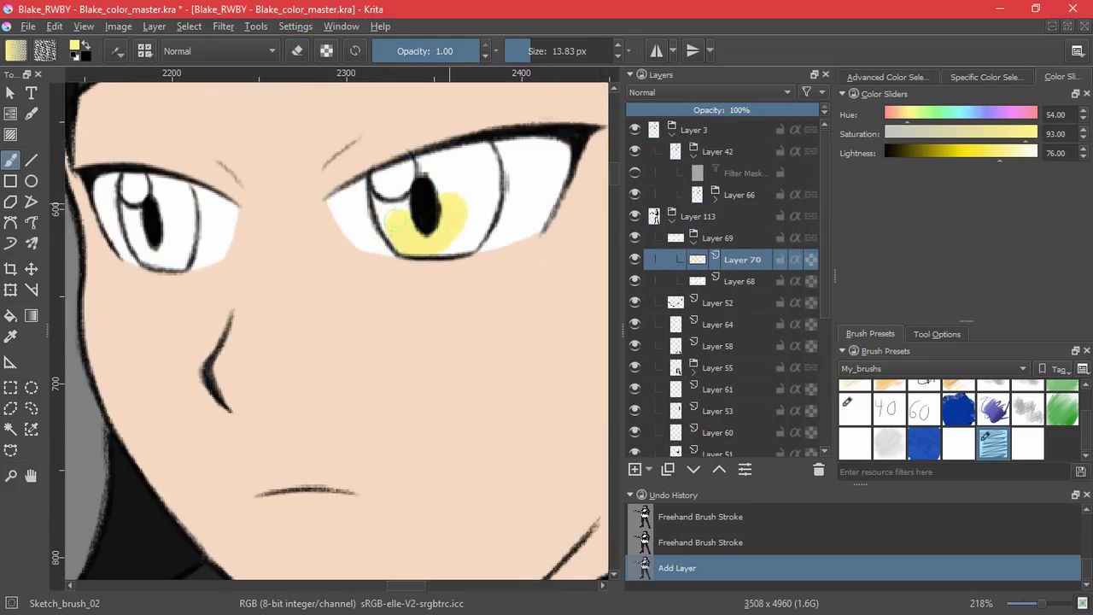
pyautogui.moveTo(376, 199); pyautogui.dragTo(406, 205)
pyautogui.moveTo(427, 174)
pyautogui.mouseDown()
pyautogui.moveTo(441, 163)
pyautogui.moveTo(446, 222)
pyautogui.moveTo(427, 288)
pyautogui.moveTo(404, 244)
pyautogui.moveTo(491, 213)
pyautogui.moveTo(486, 341)
pyautogui.moveTo(432, 401)
pyautogui.moveTo(446, 331)
pyautogui.mouseUp()
pyautogui.moveTo(305, 368); pyautogui.dragTo(343, 379)
pyautogui.moveTo(68, 402); pyautogui.dragTo(525, 388)
pyautogui.moveTo(303, 403)
pyautogui.mouseDown()
pyautogui.moveTo(257, 318)
pyautogui.moveTo(300, 334)
pyautogui.moveTo(282, 384)
pyautogui.moveTo(270, 350)
pyautogui.moveTo(319, 410)
pyautogui.moveTo(304, 420)
pyautogui.moveTo(340, 424)
pyautogui.moveTo(383, 410)
pyautogui.moveTo(363, 357)
pyautogui.moveTo(312, 338)
pyautogui.moveTo(329, 269)
pyautogui.moveTo(382, 332)
pyautogui.mouseUp()
pyautogui.scroll(-5, 426, 402)
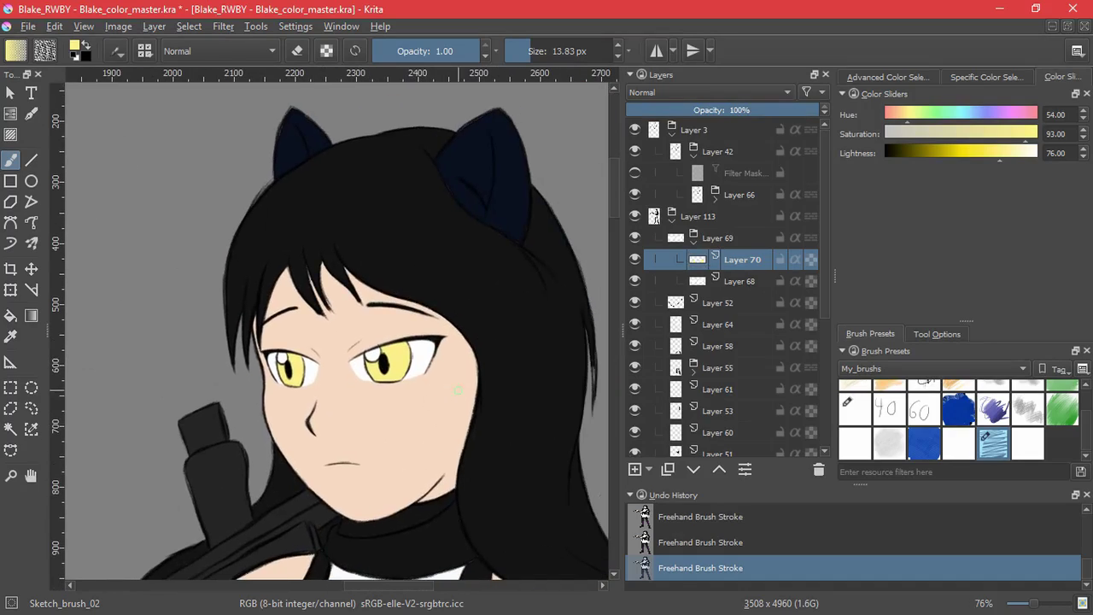
# - Put the yellow iris layer into its own group inside the eye group
pyautogui.click(649, 473)
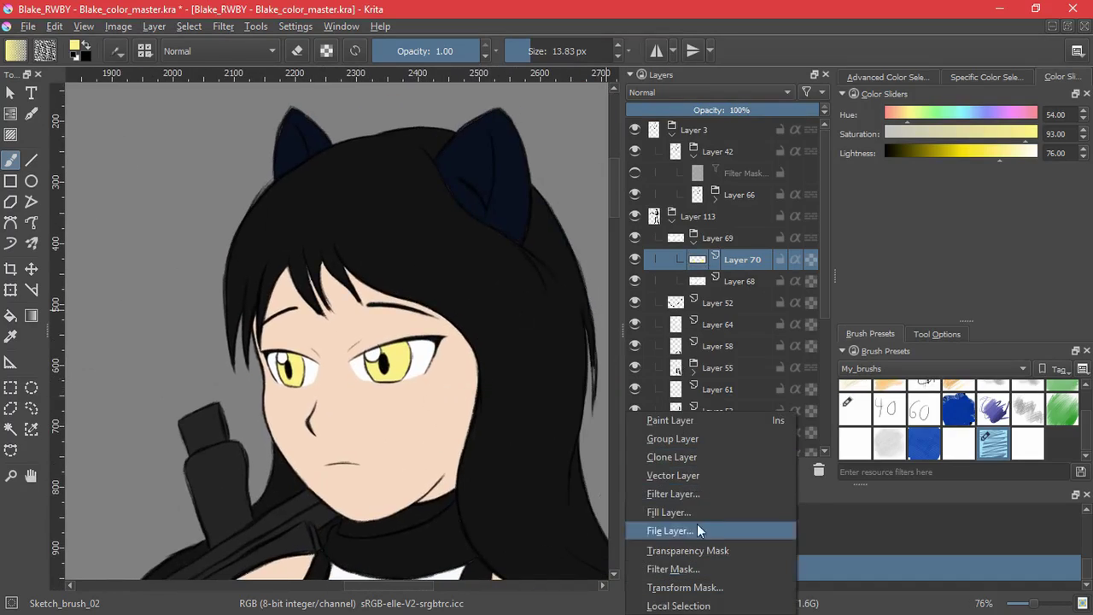
pyautogui.click(754, 258)
pyautogui.hotkey('ctrl', 'b')
pyautogui.press('Escape')
pyautogui.hotkey('ctrl', 'g')
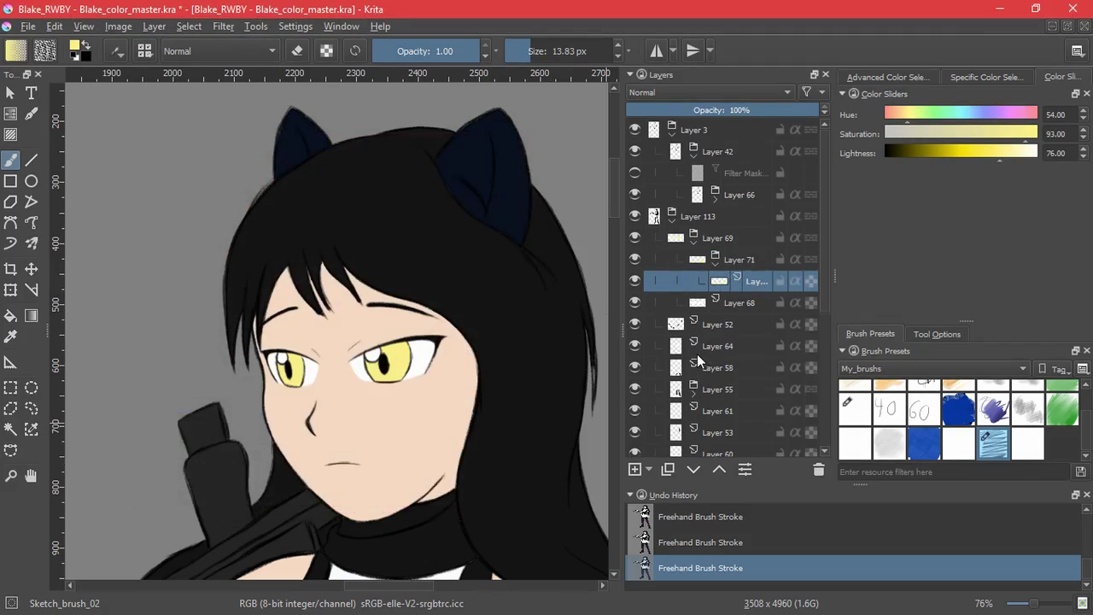
# - Select the iris layer's opaque pixels, add a transparency mask from them to group Layer 71, and clear the selection
pyautogui.click(187, 27)
pyautogui.click(239, 256)
pyautogui.click(738, 264)
pyautogui.click(649, 470)
pyautogui.click(692, 552)
pyautogui.click(189, 26)
pyautogui.click(198, 60)
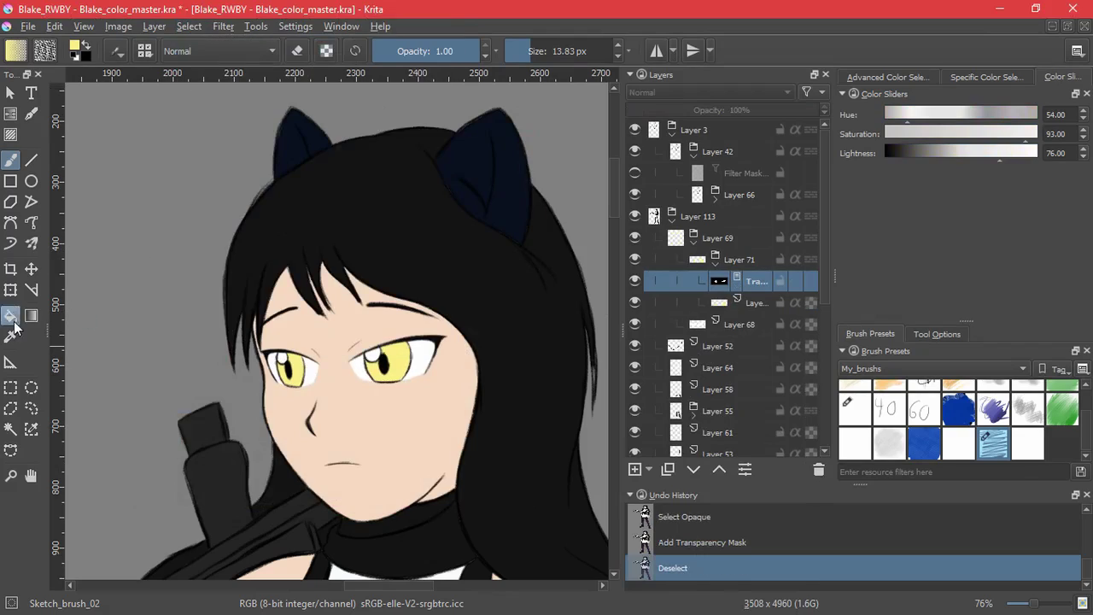
# - Select a rectangle around the larger eye and lay an orange gradient over its iris on a new paint layer in Layer 71
pyautogui.click(10, 386)
pyautogui.moveTo(423, 393); pyautogui.dragTo(348, 322)
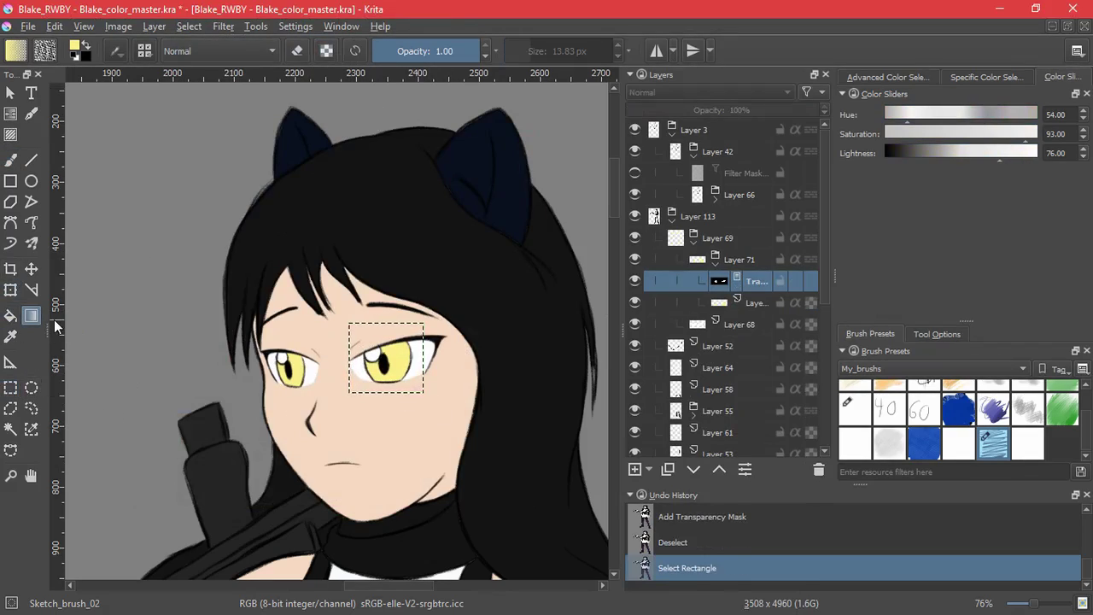
pyautogui.click(852, 78)
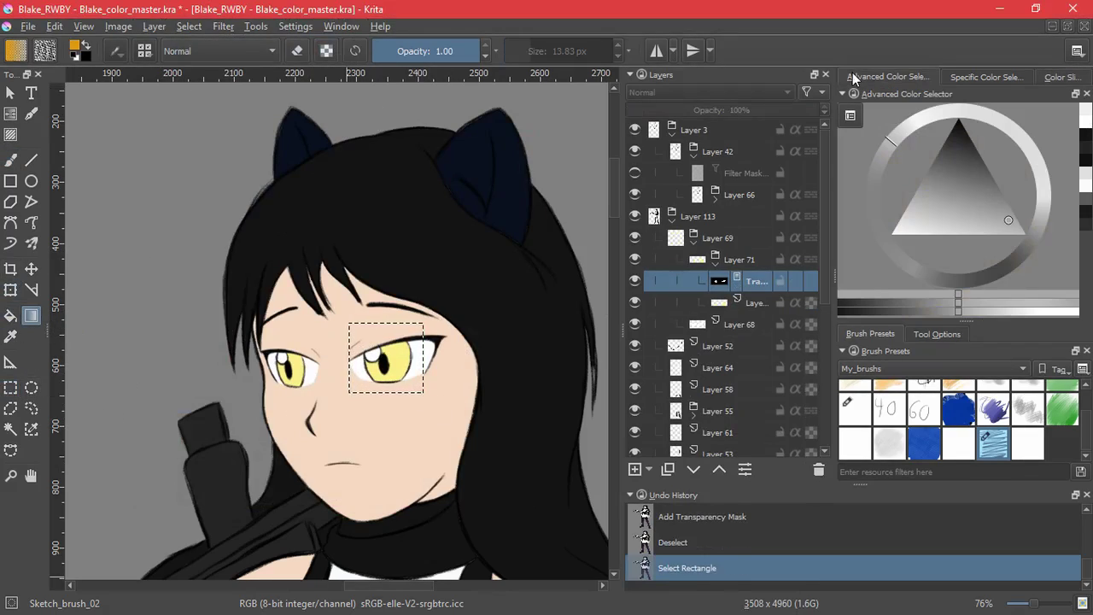
pyautogui.click(705, 258)
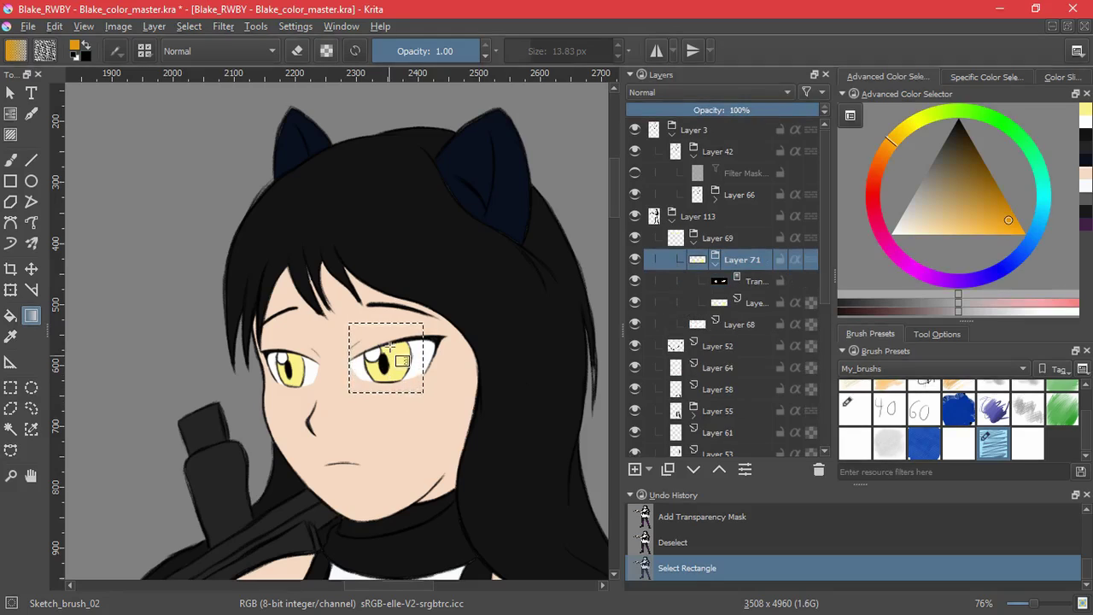
pyautogui.hotkey('ctrl', 'shift', 'a')
pyautogui.hotkey('ctrl', 'z')
pyautogui.press('Insert')
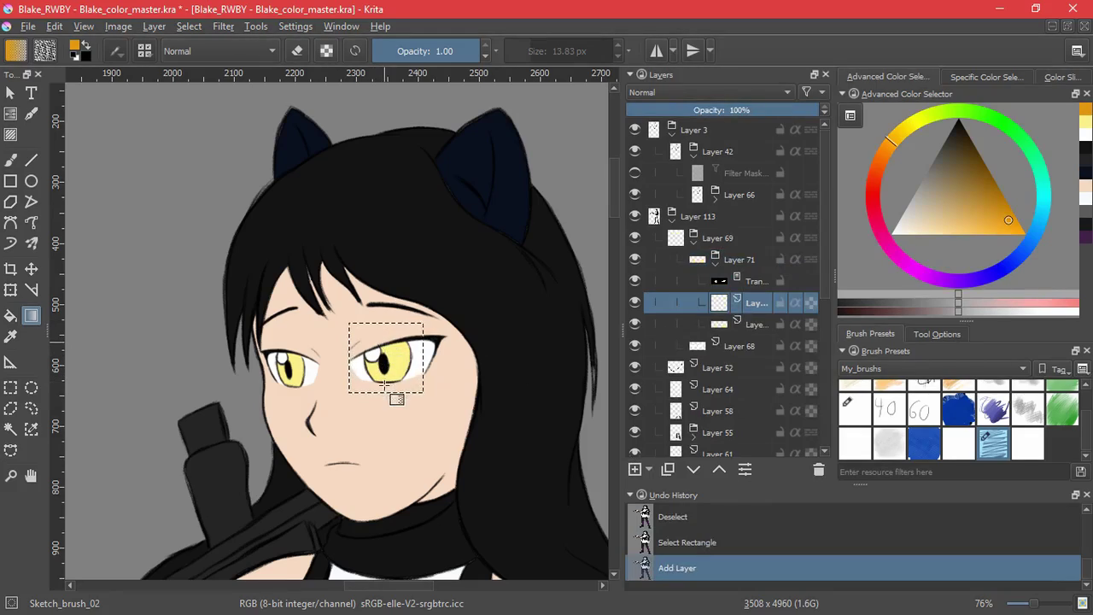
pyautogui.moveTo(384, 385); pyautogui.dragTo(394, 424)
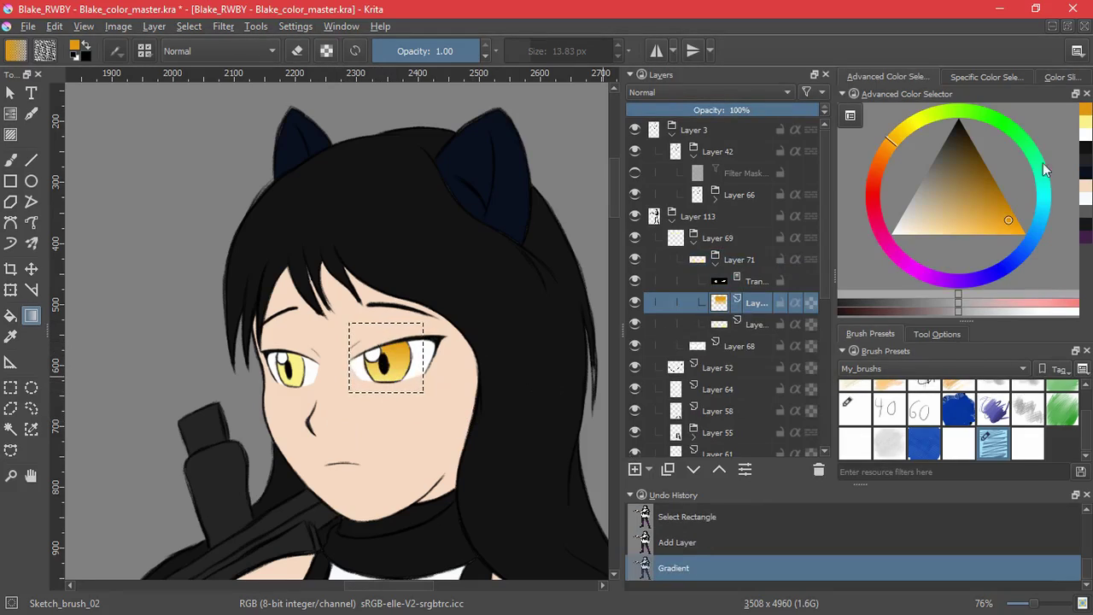
# - Try the larger iris gradient in a brighter orange with hue 38, saturation 100 and lightness 51, then restore the darker orange gradient
pyautogui.click(1061, 77)
pyautogui.hotkey('ctrl', 'z')
pyautogui.moveTo(387, 374); pyautogui.dragTo(420, 401)
pyautogui.hotkey('ctrl', 'z')
pyautogui.click(1036, 134)
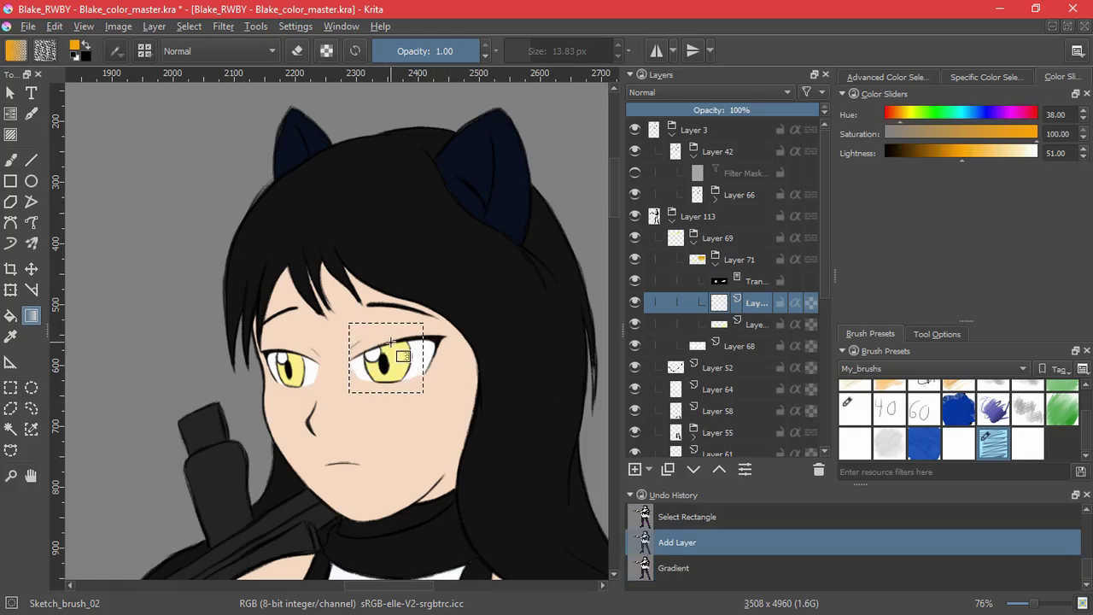
pyautogui.moveTo(387, 344); pyautogui.dragTo(392, 388)
pyautogui.hotkey('ctrl', 'z')
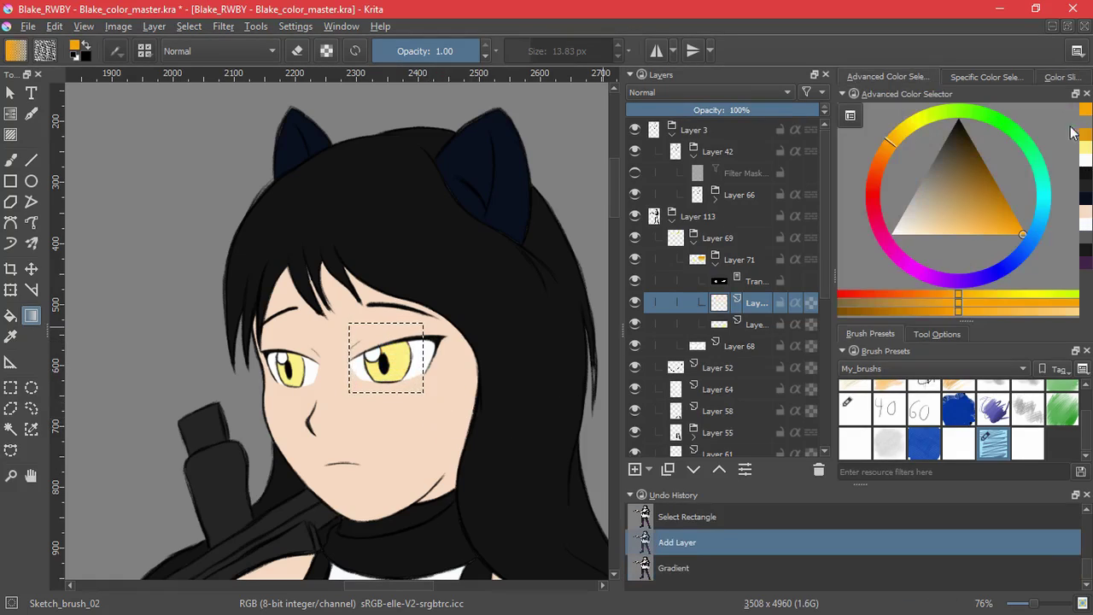
pyautogui.hotkey('ctrl', 'shift', 'z')
# - Try several blend modes, including Overlay, on the orange gradient layer and return it to Normal
pyautogui.click(683, 92)
pyautogui.click(678, 138)
pyautogui.click(662, 91)
pyautogui.click(663, 151)
pyautogui.click(663, 93)
pyautogui.click(659, 53)
pyautogui.click(670, 93)
pyautogui.click(658, 245)
pyautogui.click(673, 92)
pyautogui.click(676, 222)
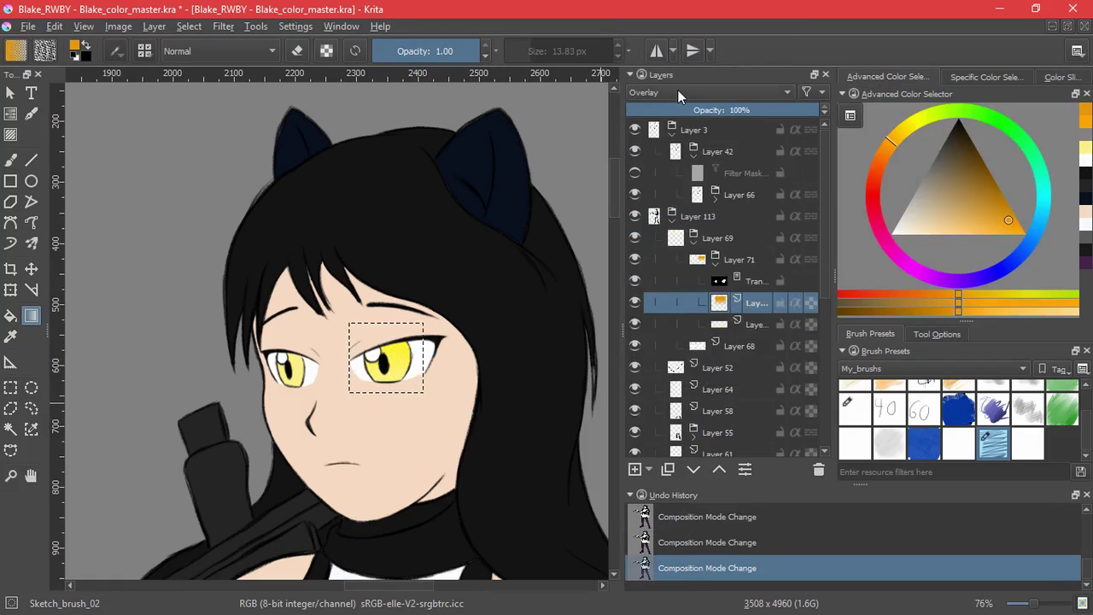
pyautogui.click(678, 94)
pyautogui.click(669, 198)
pyautogui.click(662, 92)
pyautogui.click(668, 212)
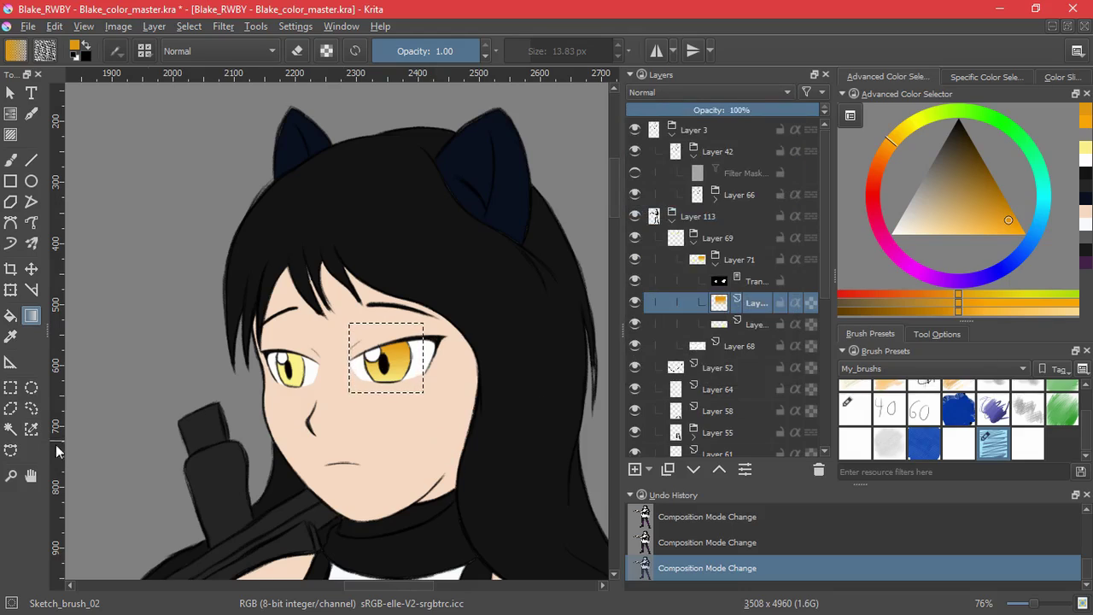
# - Select a rectangle around the smaller eye, lay the orange gradient over its iris on a new paint layer, and clear the selection
pyautogui.click(11, 387)
pyautogui.moveTo(306, 395)
pyautogui.mouseDown()
pyautogui.moveTo(274, 345)
pyautogui.moveTo(293, 393)
pyautogui.mouseUp()
pyautogui.click(635, 469)
pyautogui.click(189, 25)
pyautogui.click(213, 63)
pyautogui.click(10, 159)
# - Hide the gray background, Layer 114, to check the whole figure on white, and show it again
pyautogui.moveTo(414, 328); pyautogui.dragTo(405, 472)
pyautogui.moveTo(825, 254); pyautogui.dragTo(826, 406)
pyautogui.click(635, 410)
pyautogui.moveTo(430, 431); pyautogui.dragTo(395, 322)
pyautogui.scroll(1, 395, 321)
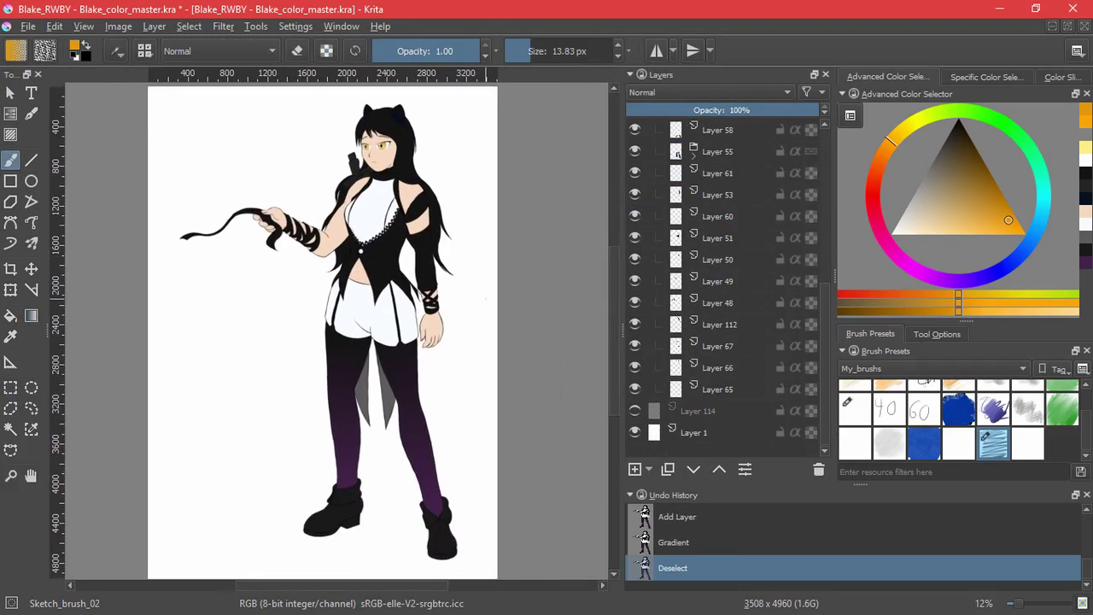
pyautogui.click(634, 410)
# - Sample the white of the top and add a paint layer directly above Layer 50 for the vest button
pyautogui.scroll(8, 407, 213)
pyautogui.keyDown('ctrl'); pyautogui.click(407, 212); pyautogui.keyUp('ctrl')
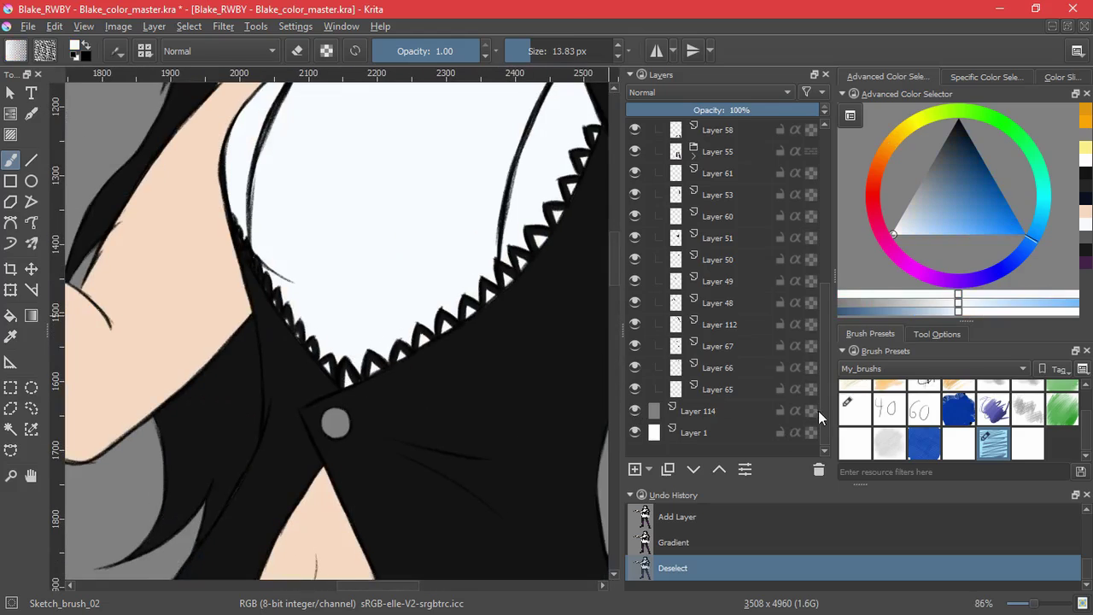
pyautogui.moveTo(823, 412); pyautogui.dragTo(823, 335)
pyautogui.click(634, 239)
pyautogui.click(635, 239)
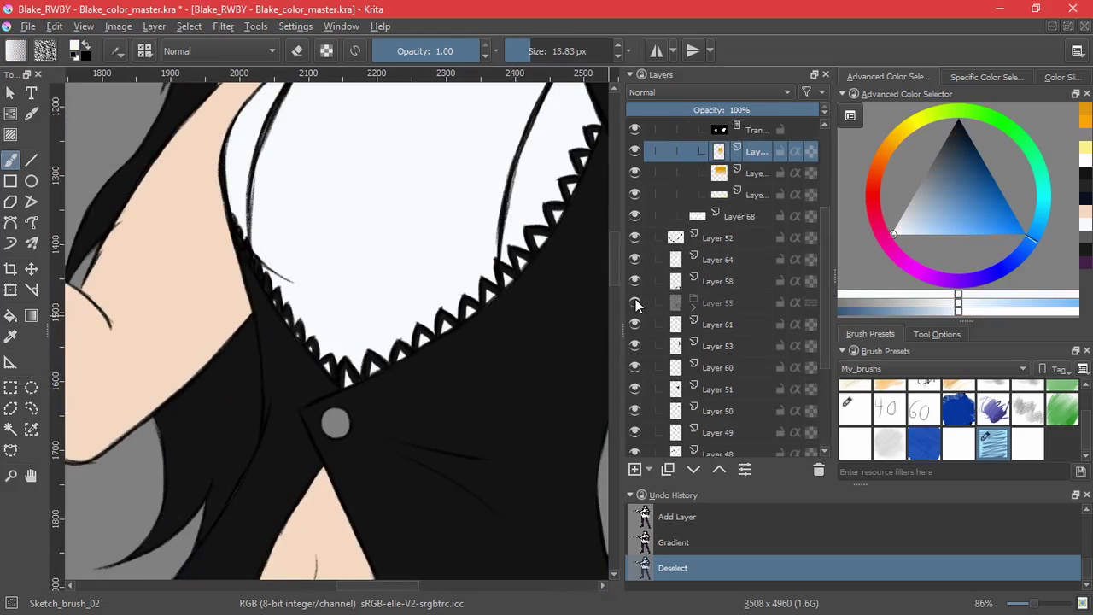
pyautogui.click(635, 390)
pyautogui.click(634, 389)
pyautogui.click(634, 469)
# - Fill the round vest button light blue with hue 210, saturation 100 and lightness 91
pyautogui.click(1056, 79)
pyautogui.click(1025, 159)
pyautogui.moveTo(335, 417); pyautogui.dragTo(328, 432)
pyautogui.hotkey('ctrl', 'z')
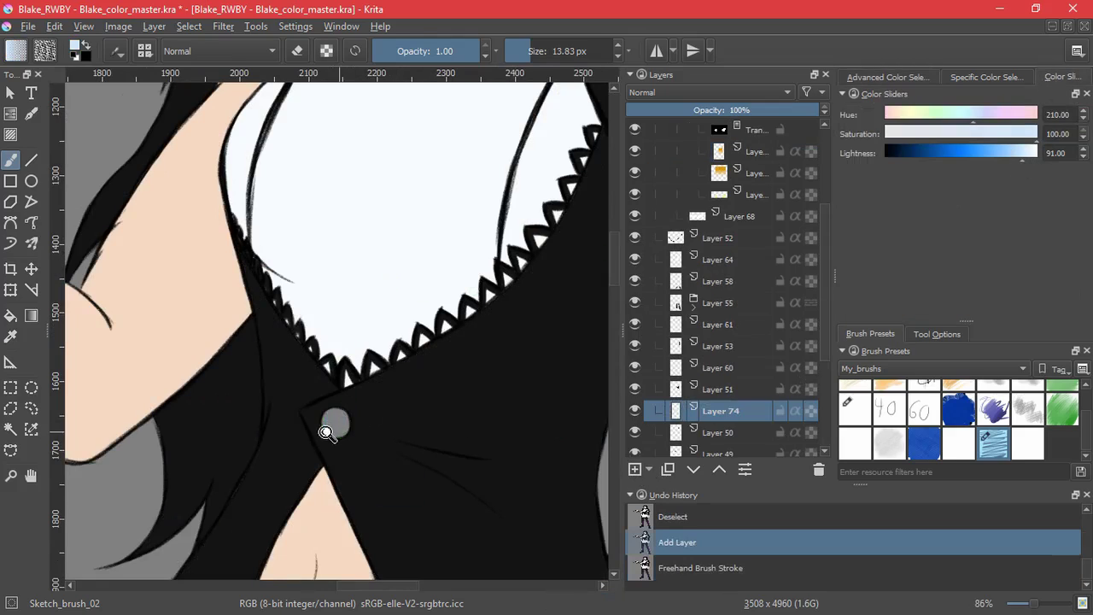
pyautogui.scroll(4, 334, 432)
pyautogui.moveTo(334, 380)
pyautogui.mouseDown()
pyautogui.moveTo(309, 414)
pyautogui.moveTo(306, 362)
pyautogui.mouseUp()
pyautogui.hotkey('ctrl', 'z')
pyautogui.press('f')
pyautogui.click(351, 444)
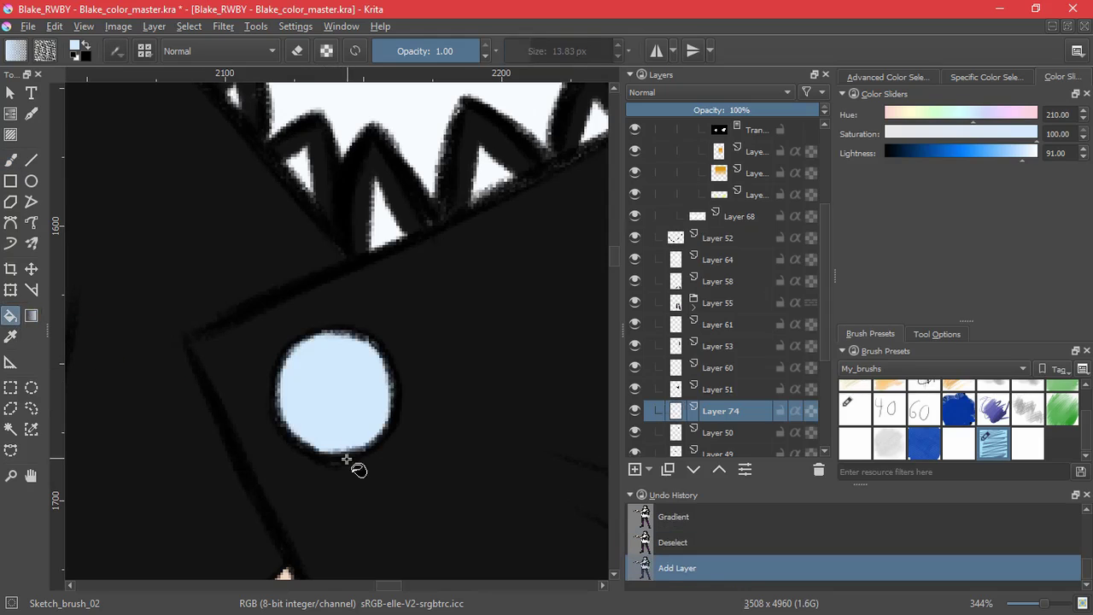
# - Find the cat ears' color layer by toggling layer visibility, and select Layer 66
pyautogui.scroll(-7, 383, 525)
pyautogui.scroll(-2, 384, 524)
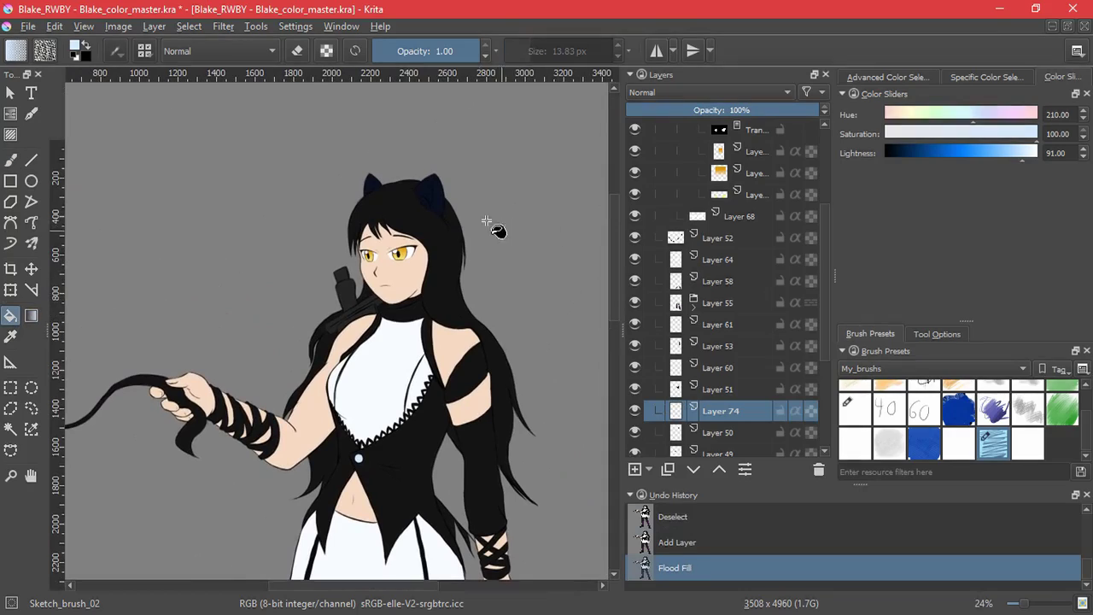
pyautogui.scroll(4, 507, 237)
pyautogui.scroll(3, 817, 315)
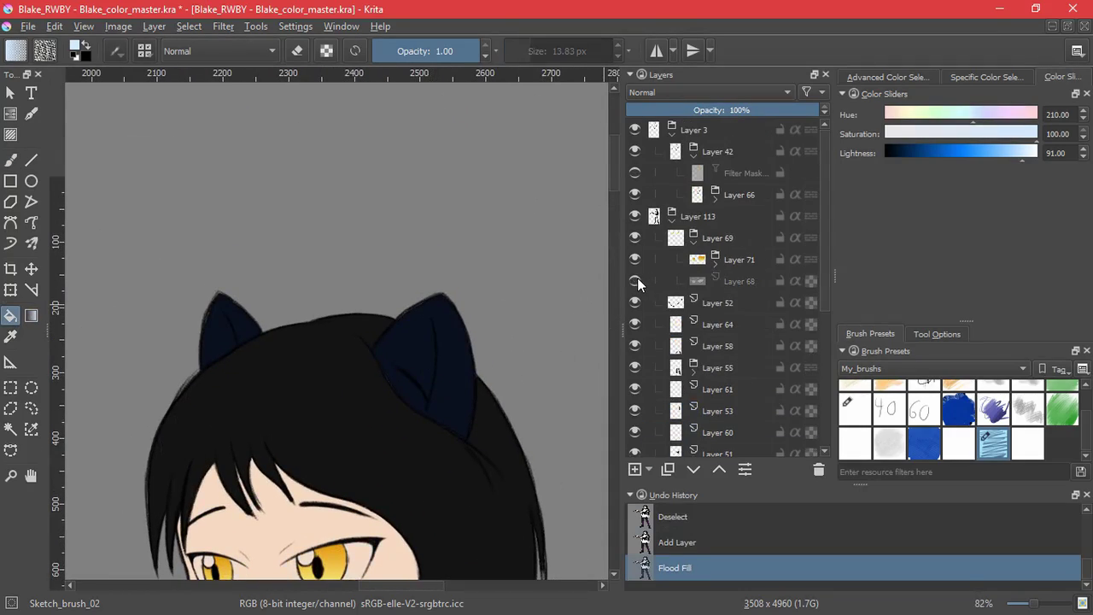
pyautogui.click(693, 245)
pyautogui.click(634, 258)
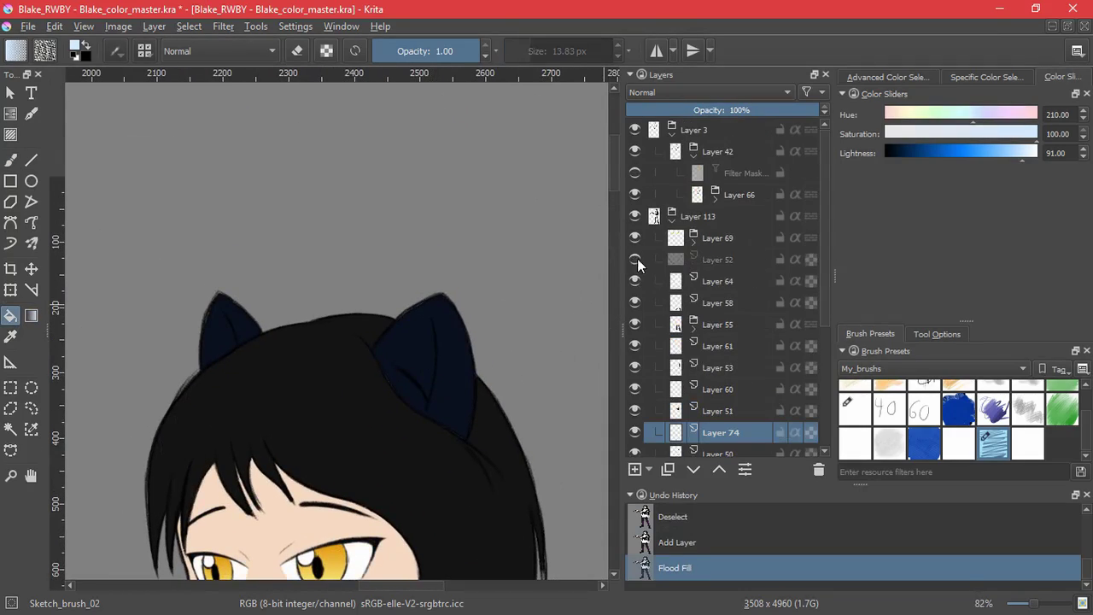
pyautogui.click(634, 388)
pyautogui.scroll(-3, 695, 301)
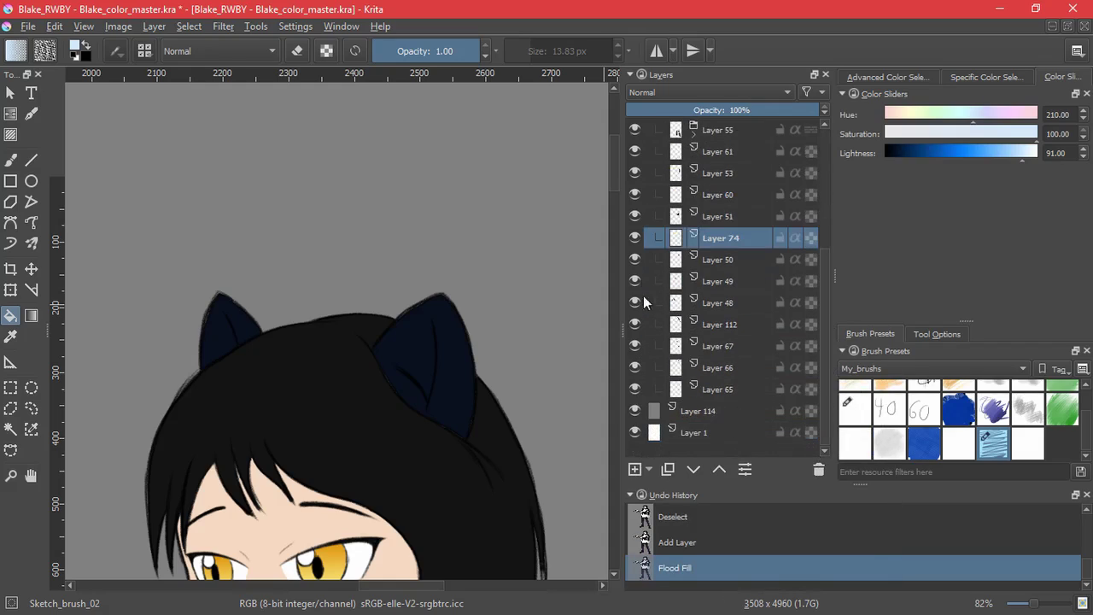
pyautogui.click(635, 367)
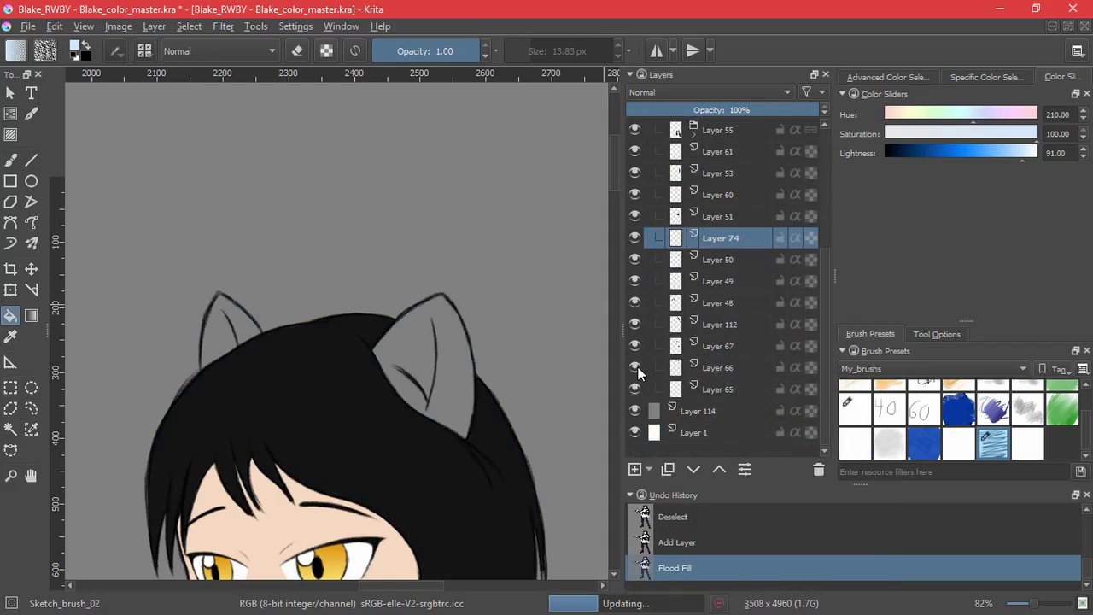
pyautogui.click(669, 374)
# - Refill both cat ears with a dark blue of hue 228, saturation 25 and lightness 7
pyautogui.keyDown('ctrl'); pyautogui.click(424, 336); pyautogui.keyUp('ctrl')
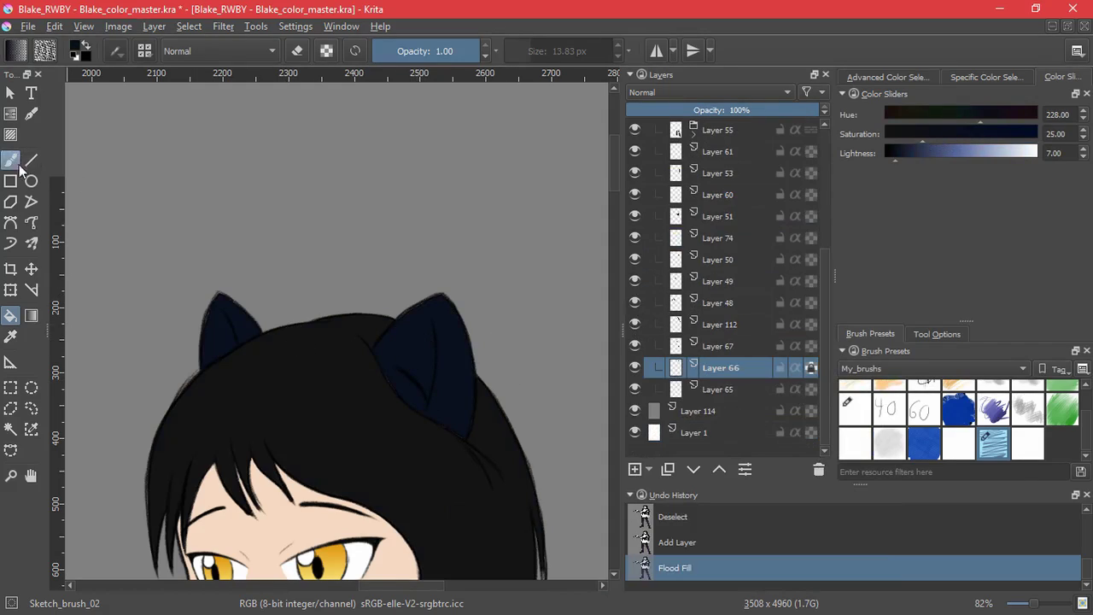
pyautogui.click(937, 334)
pyautogui.click(357, 441)
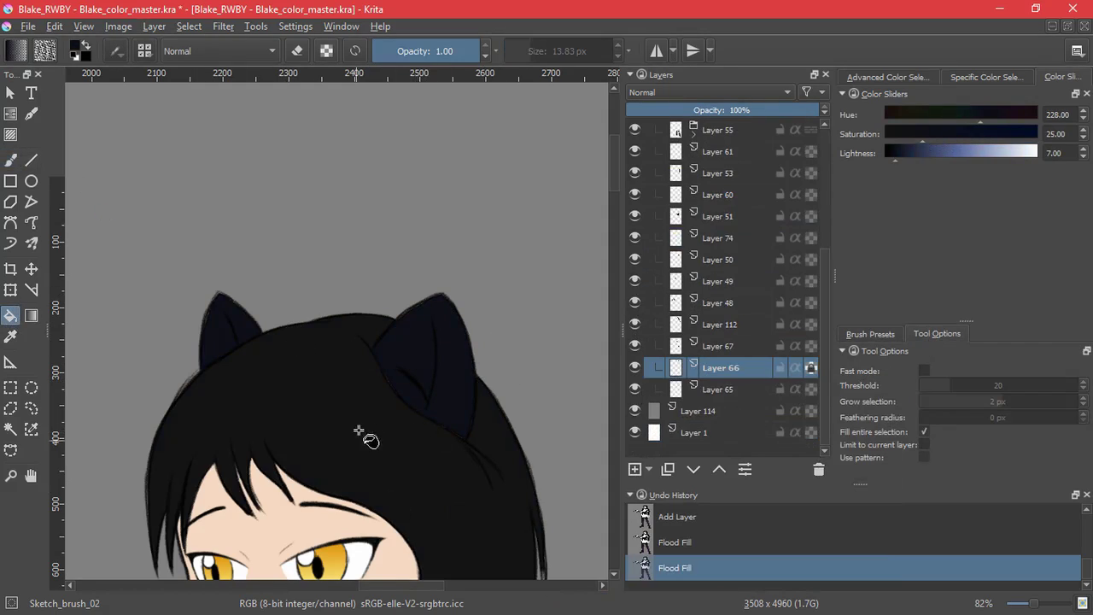
pyautogui.click(11, 159)
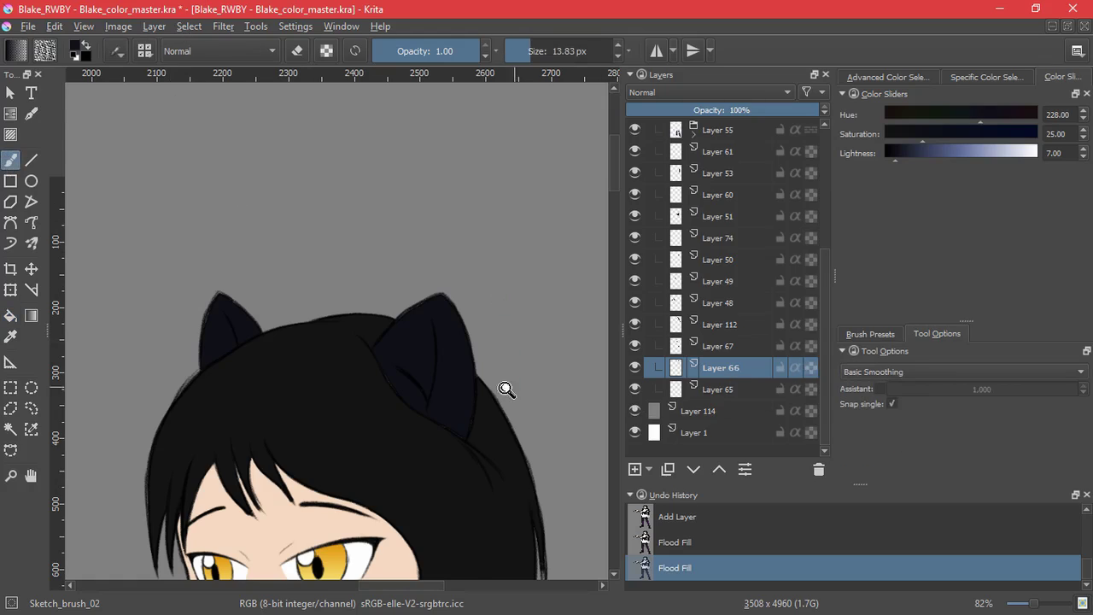
# - Hide the gray background, Layer 114, view the whole page, and save the drawing
pyautogui.scroll(-5, 504, 384)
pyautogui.moveTo(547, 501); pyautogui.dragTo(519, 299)
pyautogui.click(634, 410)
pyautogui.hotkey('ctrl', 'shift', '0')
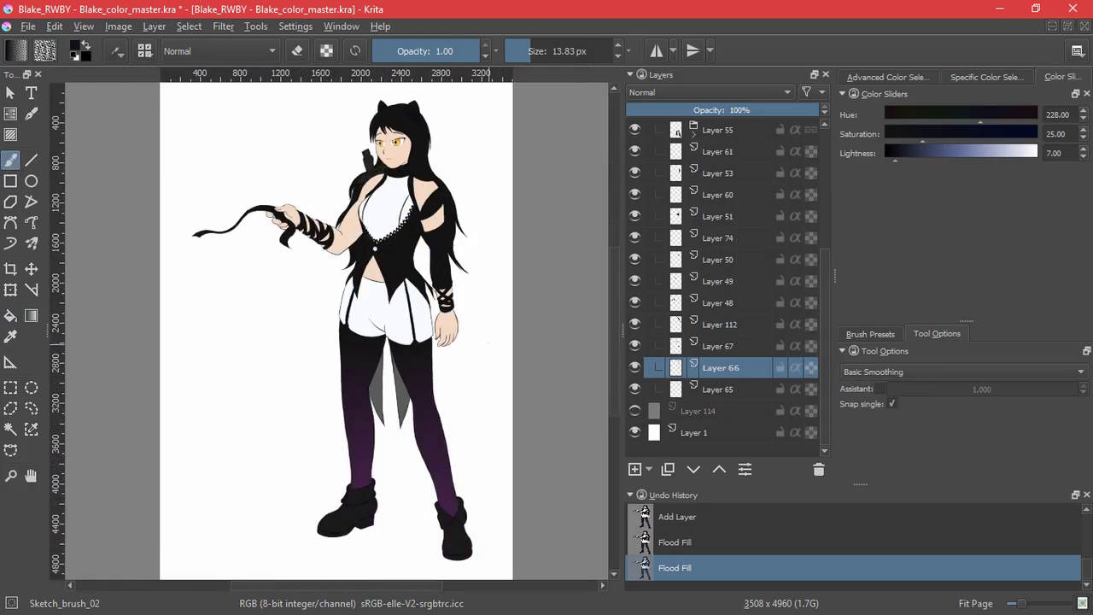
pyautogui.hotkey('ctrl', 's')
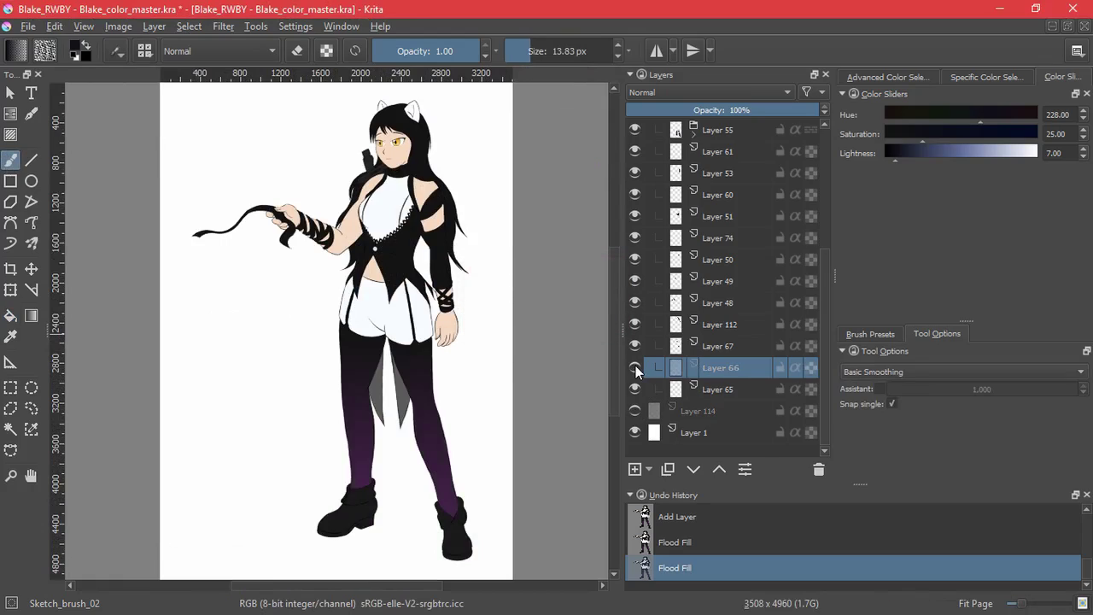
# - Put the skin layer, Layer 65, into its own group and select its opaque pixels
pyautogui.click(731, 388)
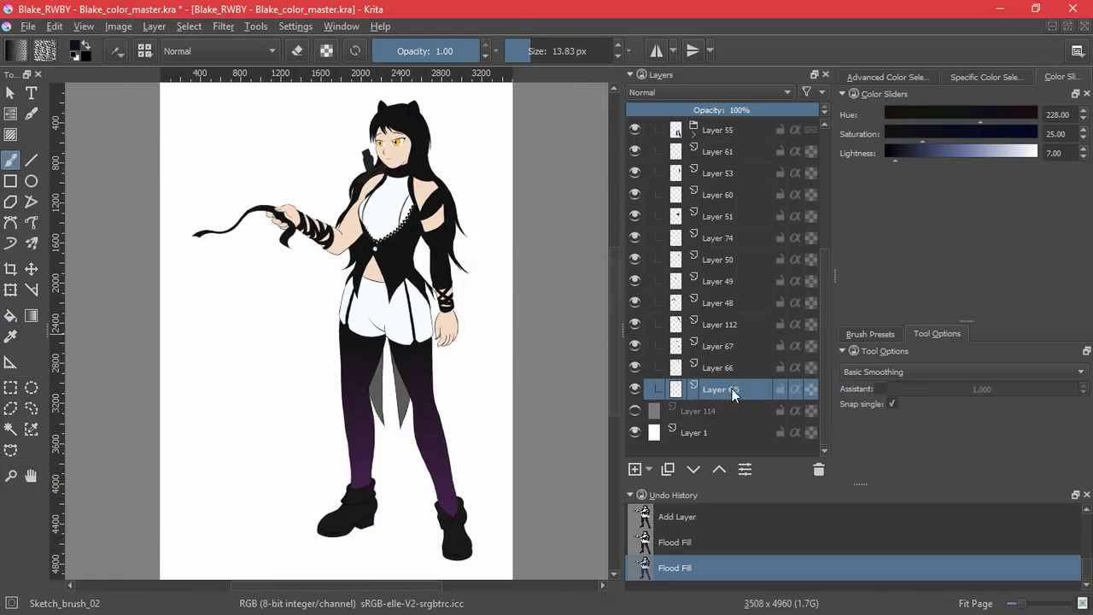
pyautogui.hotkey('ctrl', 'g')
pyautogui.click(189, 26)
pyautogui.click(231, 248)
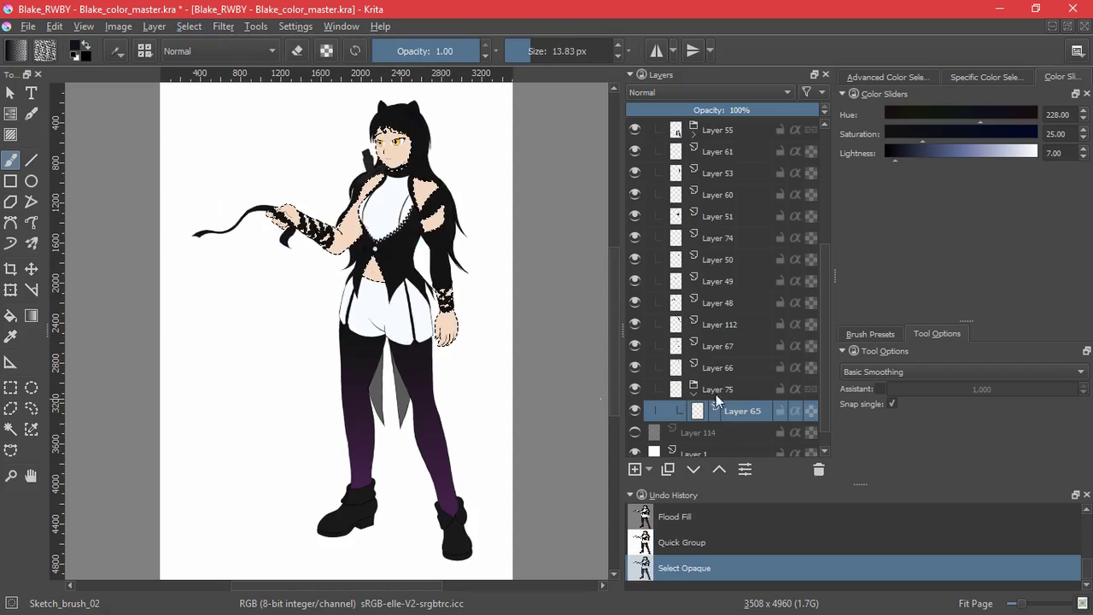
pyautogui.click(721, 391)
# - Clear the skin selection and hide the eye group, Layer 69, to expose the skin on the face
pyautogui.scroll(10, 386, 128)
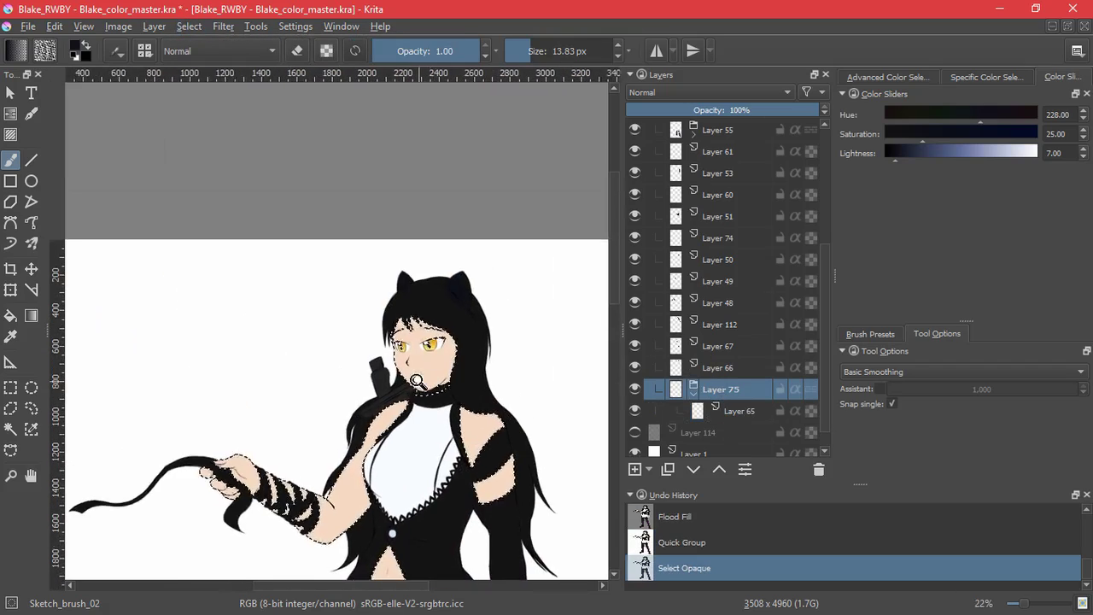
pyautogui.click(188, 25)
pyautogui.click(205, 62)
pyautogui.moveTo(826, 262); pyautogui.dragTo(827, 161)
pyautogui.click(635, 216)
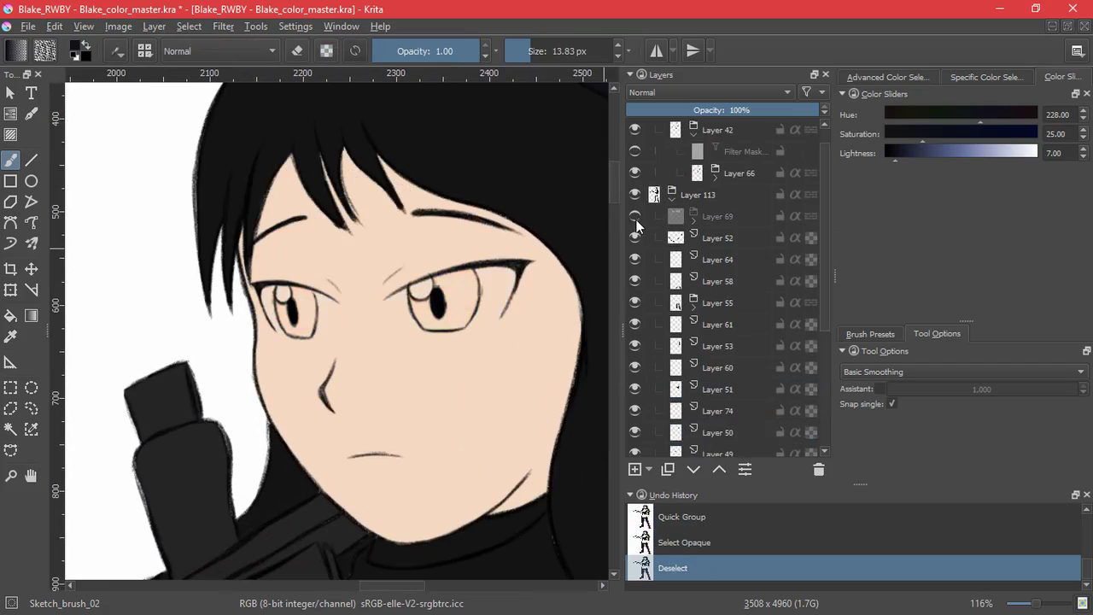
# - Touch up gaps in the face color on Layer 65 with the sampled skin tone, checking coverage with an opaque selection
pyautogui.moveTo(825, 290); pyautogui.dragTo(826, 409)
pyautogui.click(743, 389)
pyautogui.keyDown('ctrl'); pyautogui.click(391, 282); pyautogui.keyUp('ctrl')
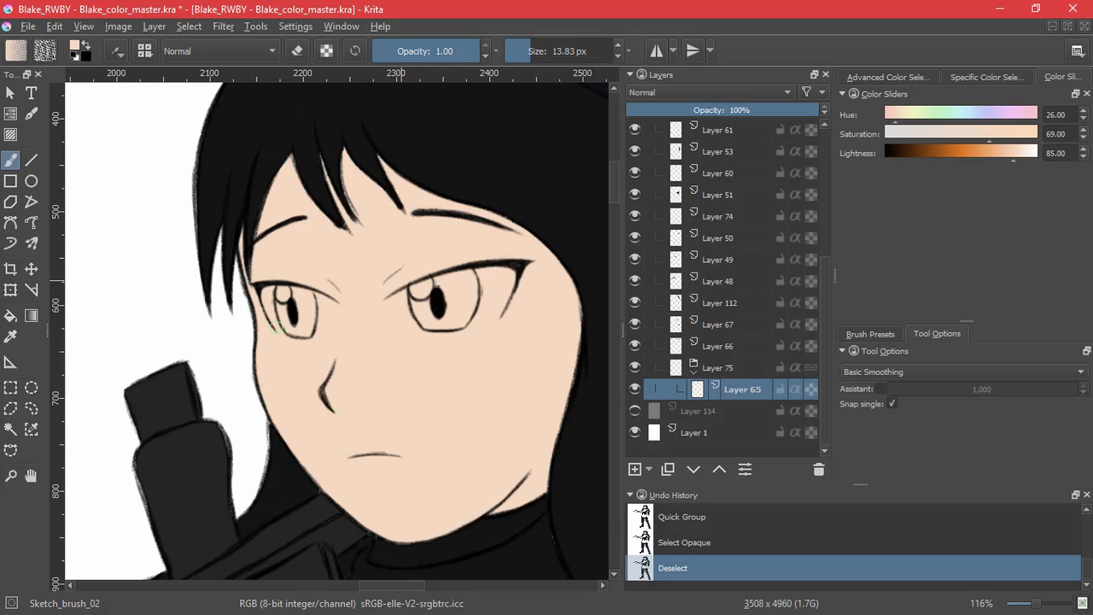
pyautogui.moveTo(290, 232)
pyautogui.mouseDown()
pyautogui.moveTo(321, 293)
pyautogui.moveTo(405, 342)
pyautogui.mouseUp()
pyautogui.click(188, 25)
pyautogui.click(218, 247)
pyautogui.hotkey('ctrl', 'shift', 'a')
pyautogui.moveTo(412, 204); pyautogui.dragTo(422, 213)
pyautogui.click(316, 239)
# - Add a transparency mask from the skin's opaque pixels to group Layer 75, and show the eye group, Layer 69, again
pyautogui.click(188, 25)
pyautogui.click(209, 249)
pyautogui.scroll(-5, 521, 410)
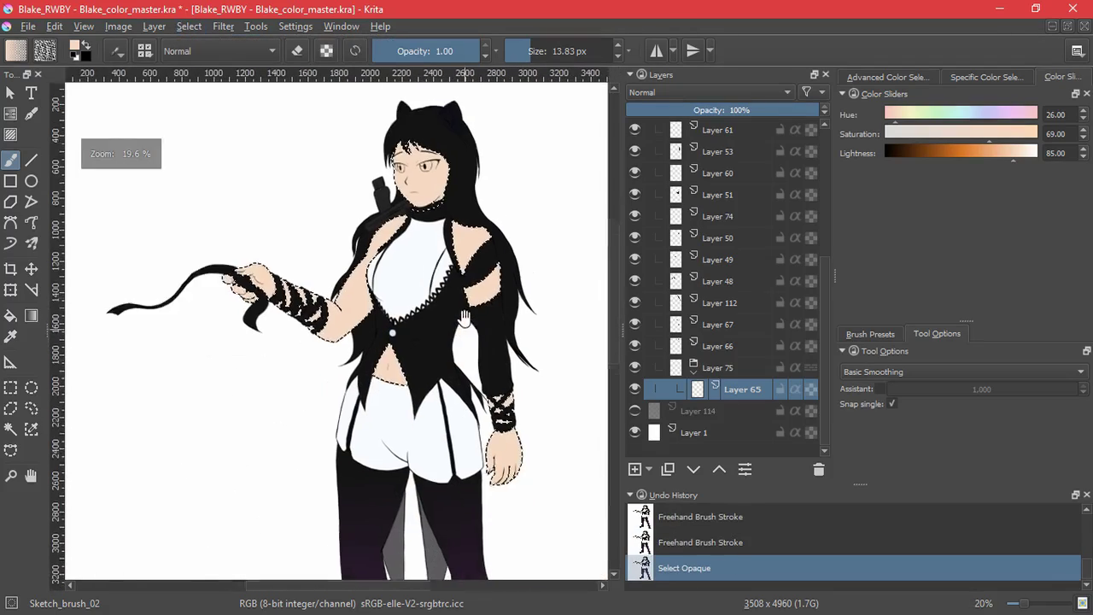
pyautogui.click(649, 469)
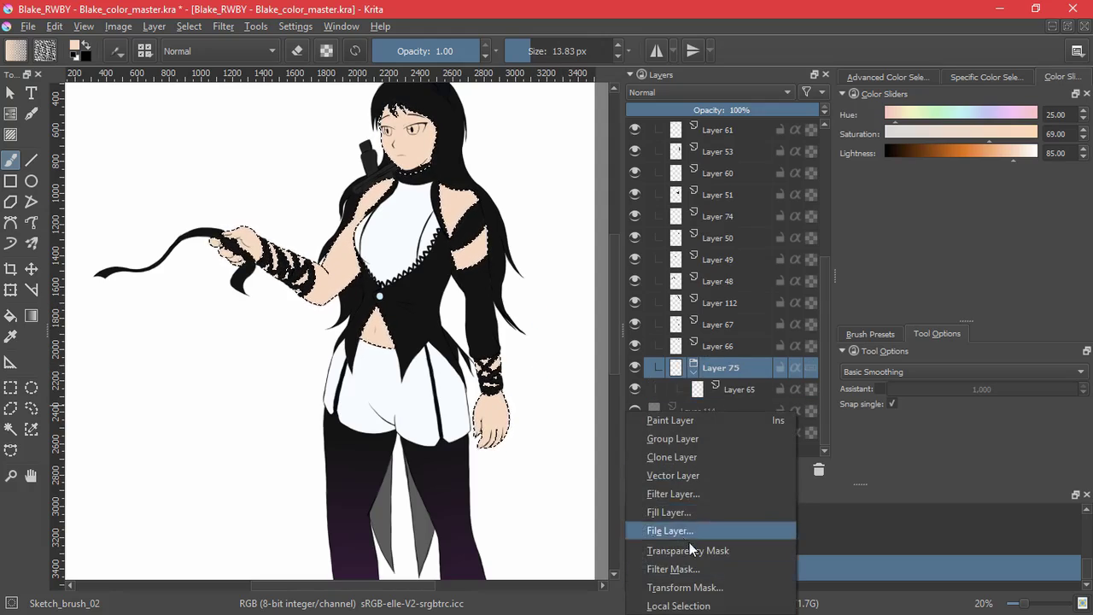
pyautogui.click(687, 555)
pyautogui.moveTo(312, 199); pyautogui.dragTo(289, 271)
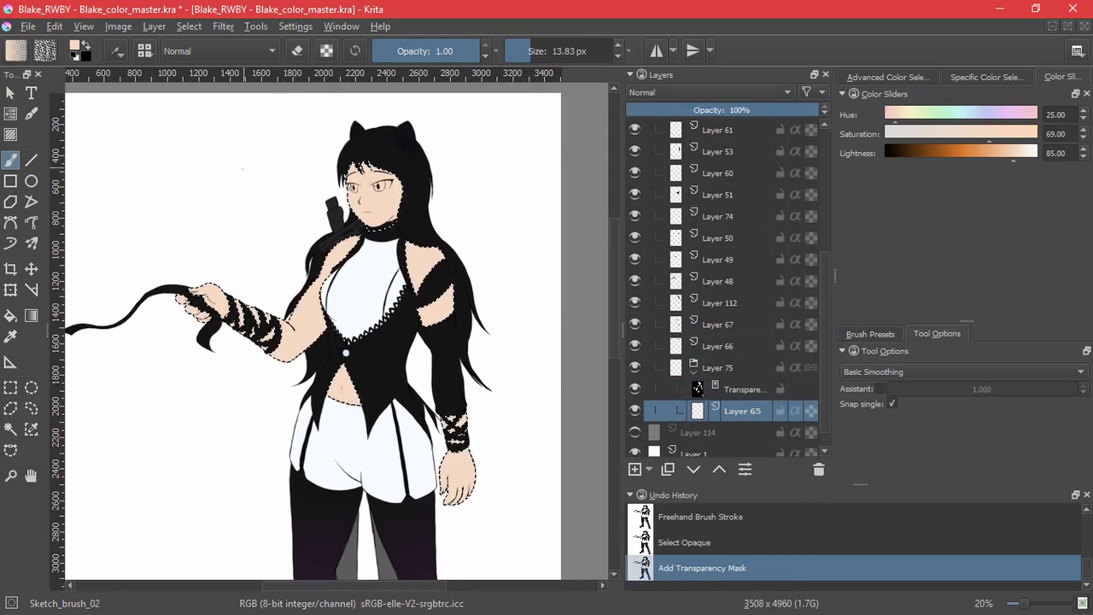
pyautogui.scroll(3, 639, 174)
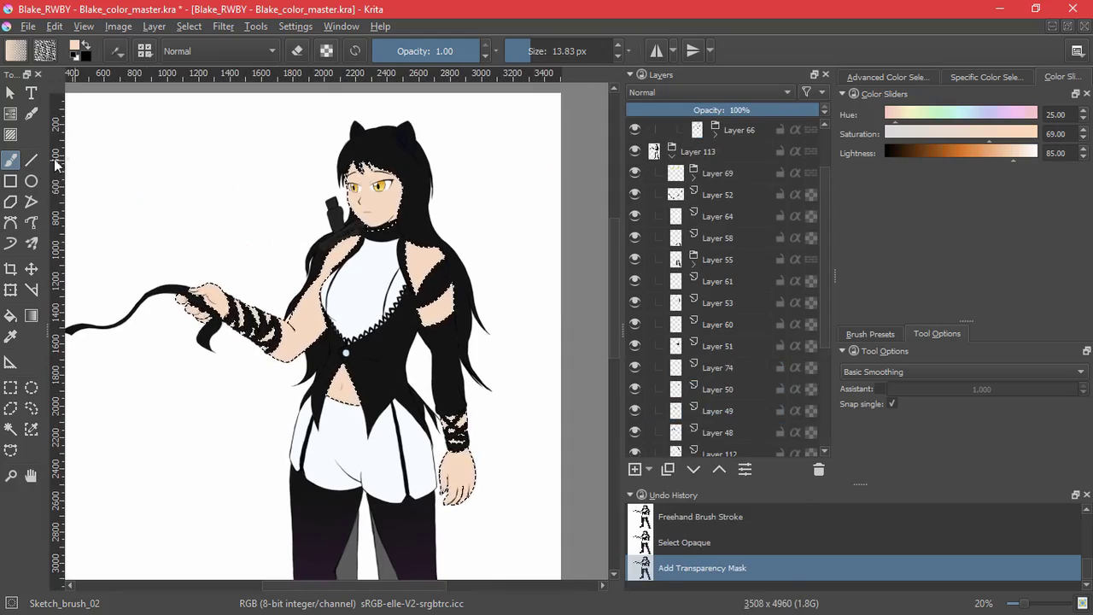
# - Add a paint layer above Layer 65, set it to Multiply, and draw a linear skin-toned gradient diagonally upward across the figure
pyautogui.click(32, 316)
pyautogui.moveTo(824, 292); pyautogui.dragTo(823, 391)
pyautogui.click(634, 470)
pyautogui.click(701, 91)
pyautogui.click(672, 200)
pyautogui.moveTo(520, 495); pyautogui.dragTo(328, 211)
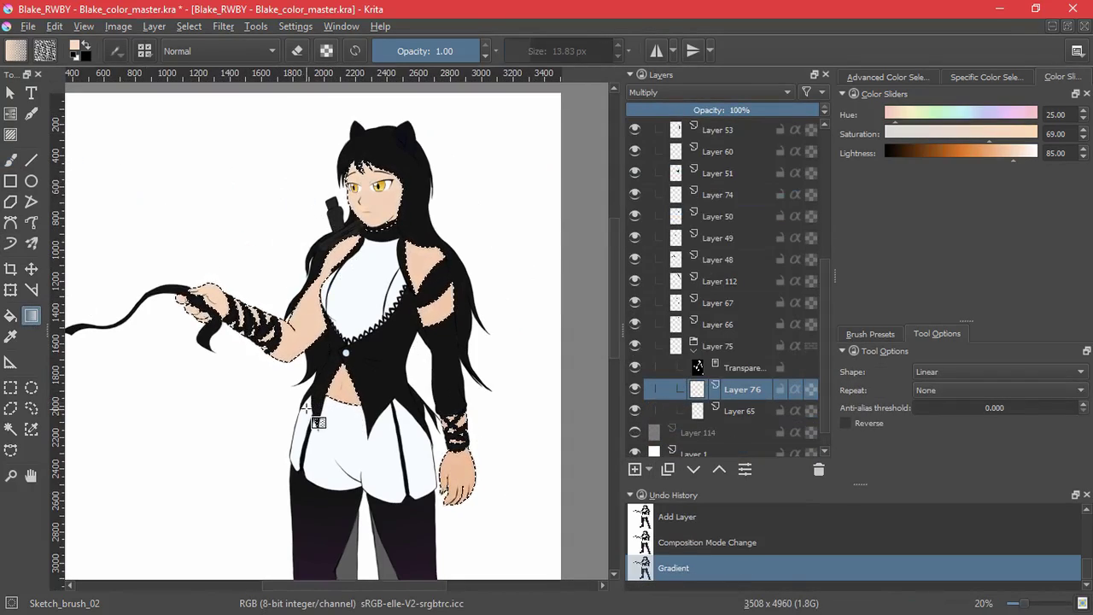
# - Compare the figure with and without the skin gradient, keep the gradient, clear the selection, and collapse group Layer 75
pyautogui.hotkey('ctrl', 'z')
pyautogui.hotkey('ctrl', 'shift', 'z')
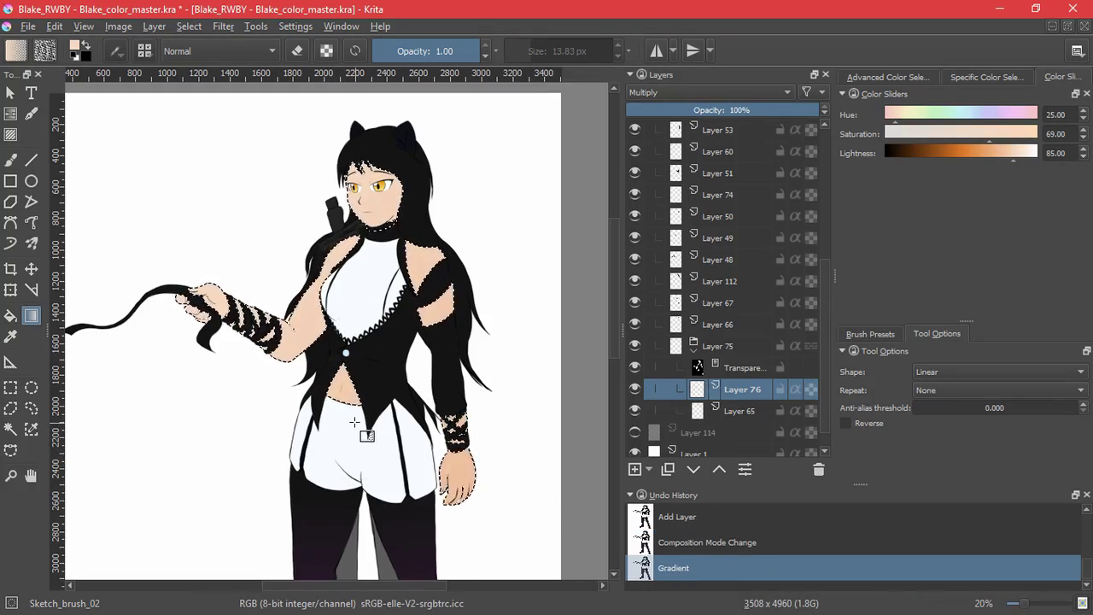
pyautogui.scroll(-4, 515, 359)
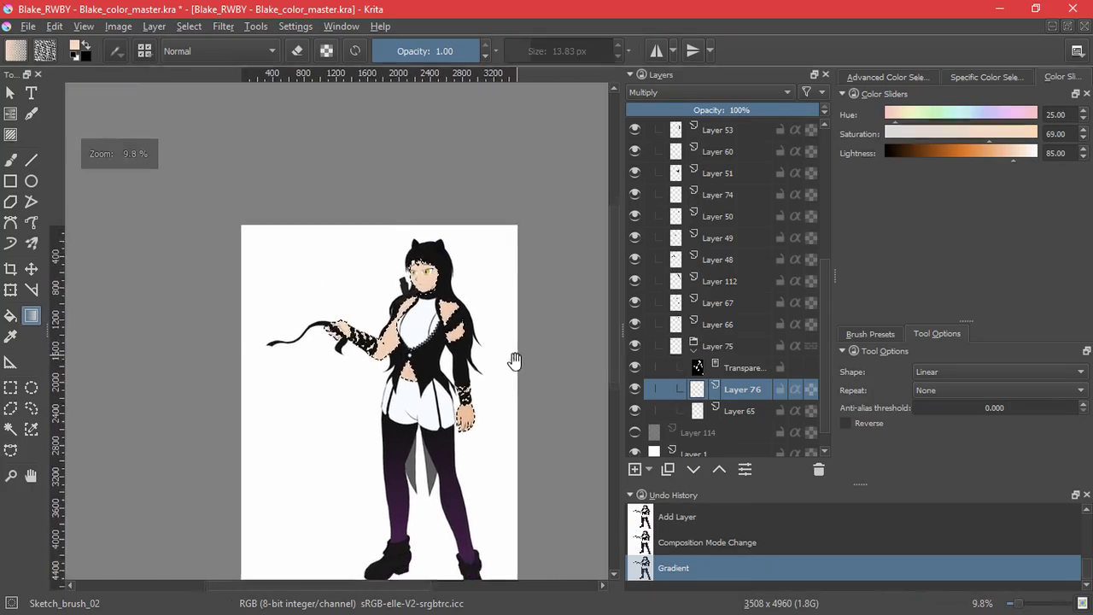
pyautogui.scroll(3, 520, 385)
pyautogui.hotkey('ctrl', 'z')
pyautogui.hotkey('ctrl', 'shift', 'z')
pyautogui.hotkey('ctrl', 'z')
pyautogui.hotkey('ctrl', 'shift', 'z')
pyautogui.click(188, 26)
pyautogui.click(185, 61)
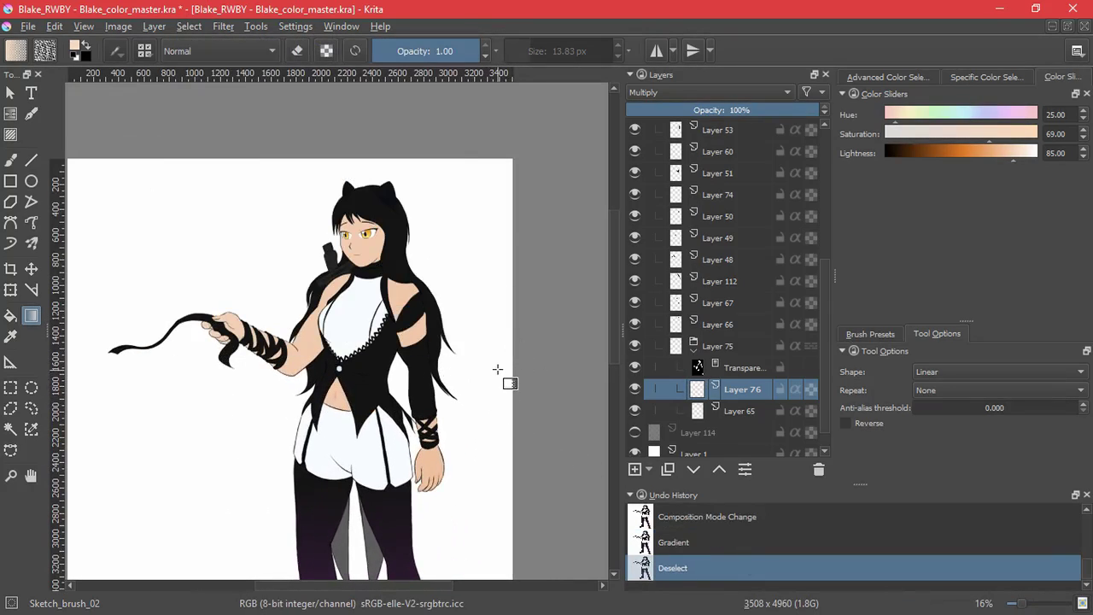
pyautogui.click(694, 350)
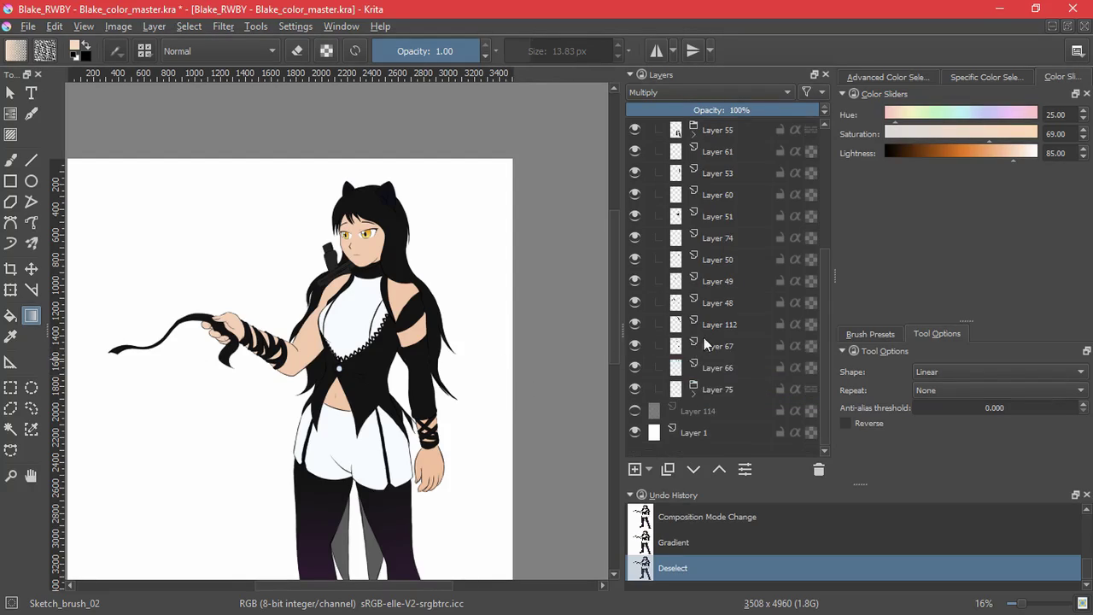
# - Group the cat ear layer, Layer 66, and add a transparency mask to the group from the ears' opaque pixels
pyautogui.click(656, 370)
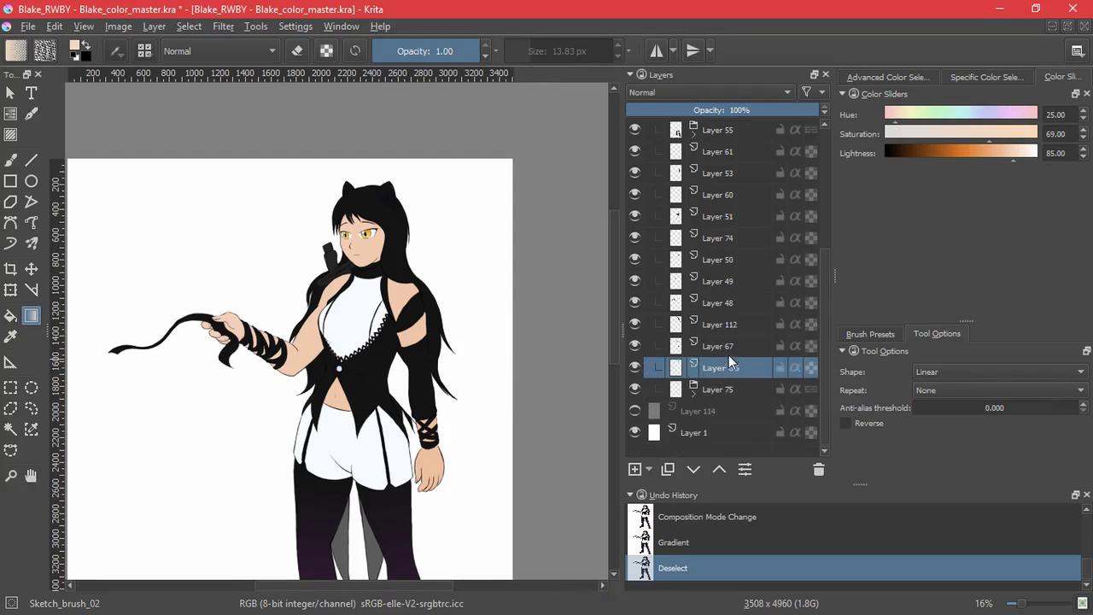
pyautogui.hotkey('ctrl', 'g')
pyautogui.click(189, 26)
pyautogui.click(240, 250)
pyautogui.click(648, 469)
pyautogui.click(686, 549)
# - Add a paint layer above Layer 66, set its blending mode to Screen, and clear the ear selection
pyautogui.click(635, 468)
pyautogui.click(666, 91)
pyautogui.click(667, 247)
pyautogui.click(189, 27)
pyautogui.click(208, 62)
pyautogui.click(888, 77)
# - Inspect the edges of the cat ears and delete the transparency mask from group Layer 77
pyautogui.moveTo(374, 220); pyautogui.dragTo(452, 150)
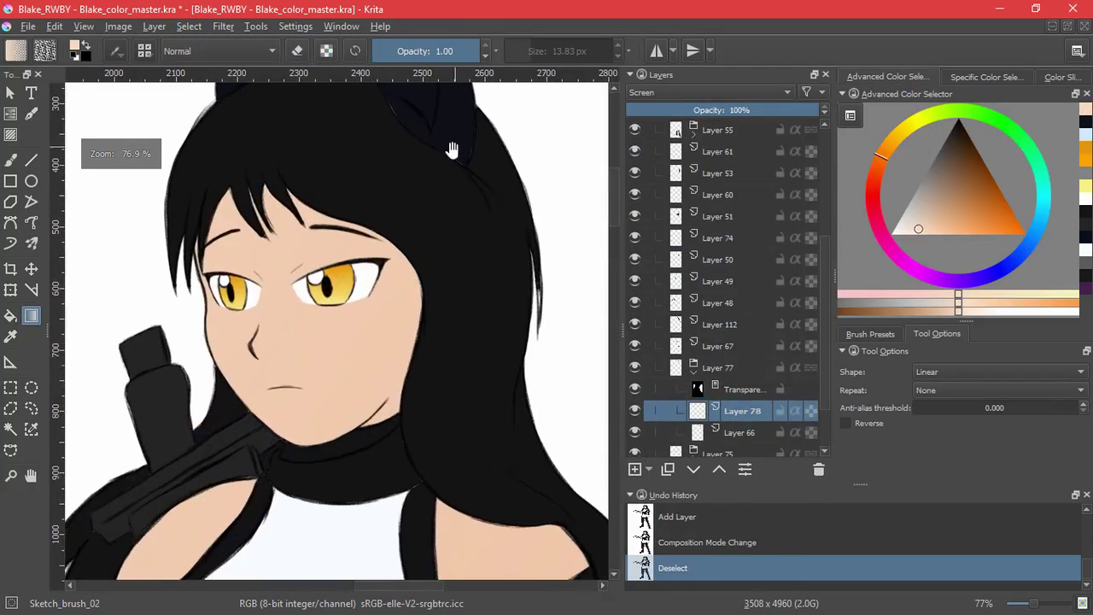
pyautogui.scroll(5, 453, 149)
pyautogui.click(696, 390)
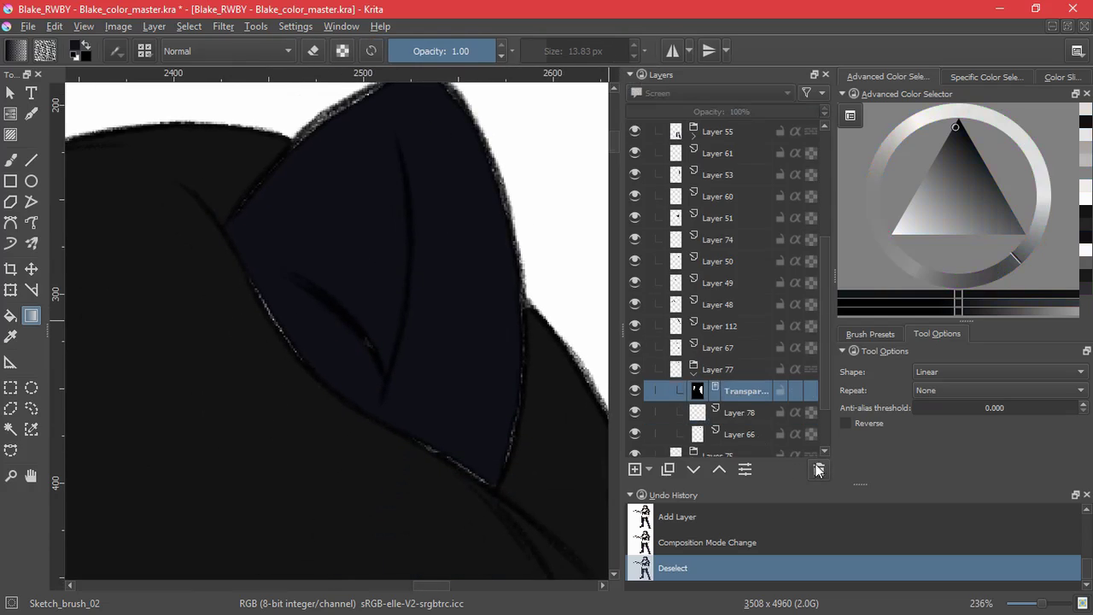
pyautogui.click(818, 470)
# - Brush the dark navy ear color on Layer 66 over the gaps along the outline of the larger cat ear
pyautogui.click(715, 413)
pyautogui.click(12, 159)
pyautogui.scroll(2, 319, 236)
pyautogui.moveTo(320, 235); pyautogui.dragTo(237, 237)
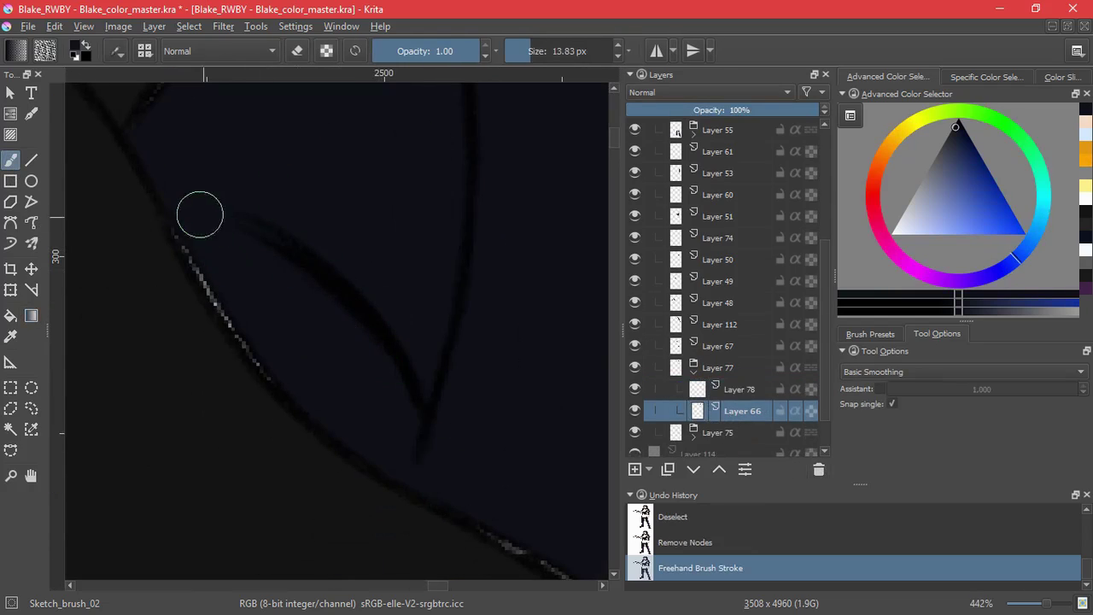
pyautogui.moveTo(281, 373); pyautogui.dragTo(192, 248)
pyautogui.moveTo(412, 457)
pyautogui.mouseDown()
pyautogui.moveTo(319, 381)
pyautogui.moveTo(222, 333)
pyautogui.mouseUp()
pyautogui.moveTo(288, 390); pyautogui.dragTo(331, 419)
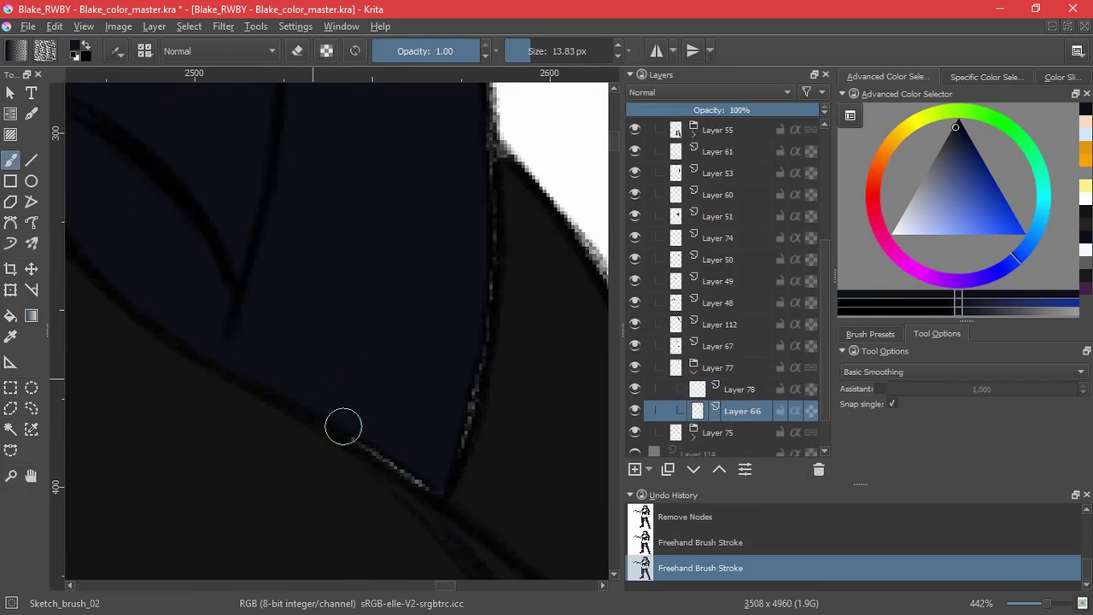
pyautogui.moveTo(471, 193); pyautogui.dragTo(481, 98)
pyautogui.moveTo(427, 98); pyautogui.dragTo(477, 469)
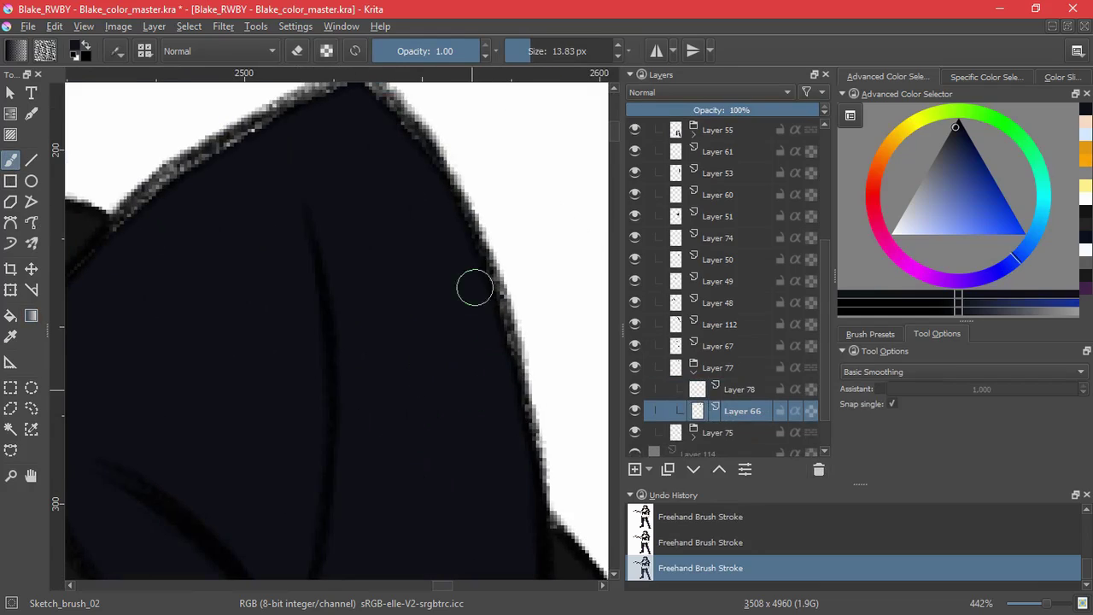
pyautogui.moveTo(475, 289); pyautogui.dragTo(468, 411)
pyautogui.moveTo(330, 256); pyautogui.dragTo(496, 176)
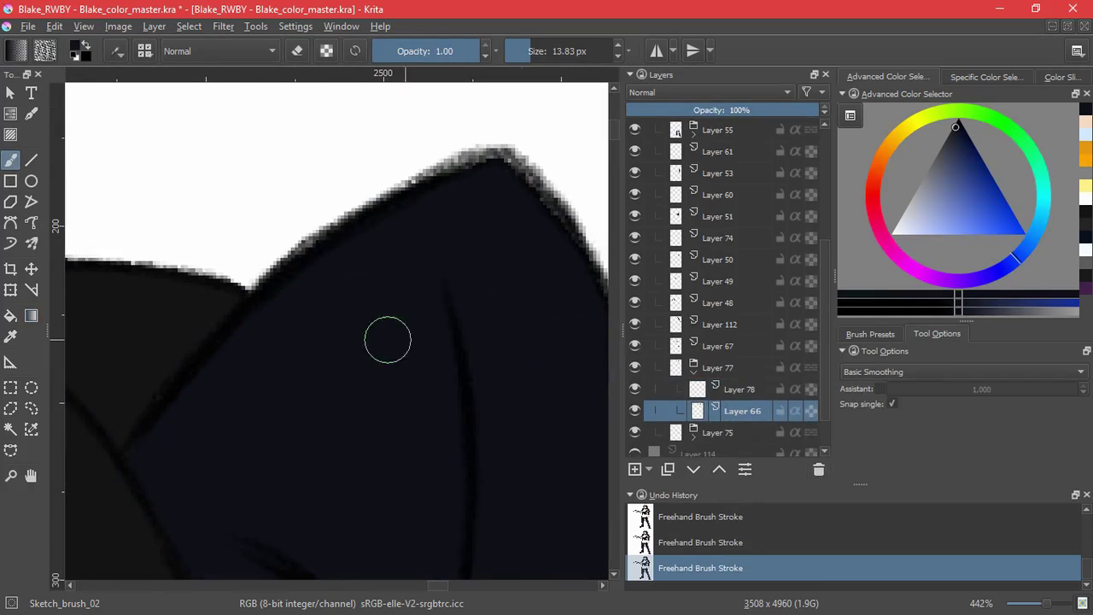
# - Fill the gaps along the edges of the smaller cat ear with the same dark navy on Layer 66
pyautogui.moveTo(238, 181); pyautogui.dragTo(278, 111)
pyautogui.hotkey('ctrl', 'z')
pyautogui.moveTo(120, 273); pyautogui.dragTo(589, 257)
pyautogui.moveTo(86, 314); pyautogui.dragTo(475, 290)
pyautogui.moveTo(446, 328); pyautogui.dragTo(288, 396)
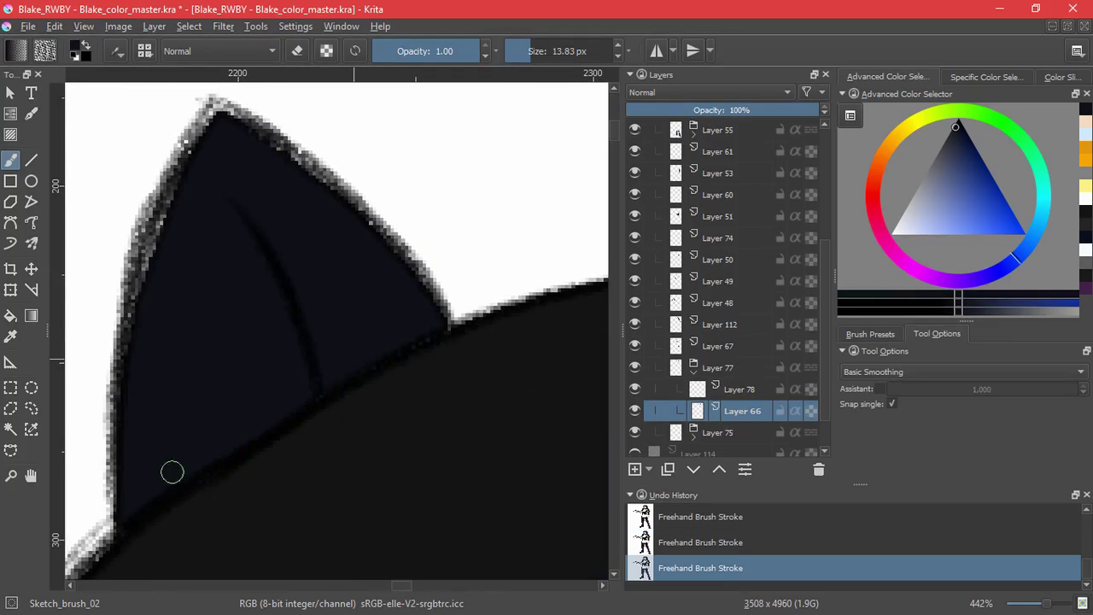
pyautogui.moveTo(143, 342)
pyautogui.mouseDown()
pyautogui.moveTo(183, 193)
pyautogui.moveTo(214, 142)
pyautogui.moveTo(330, 233)
pyautogui.mouseUp()
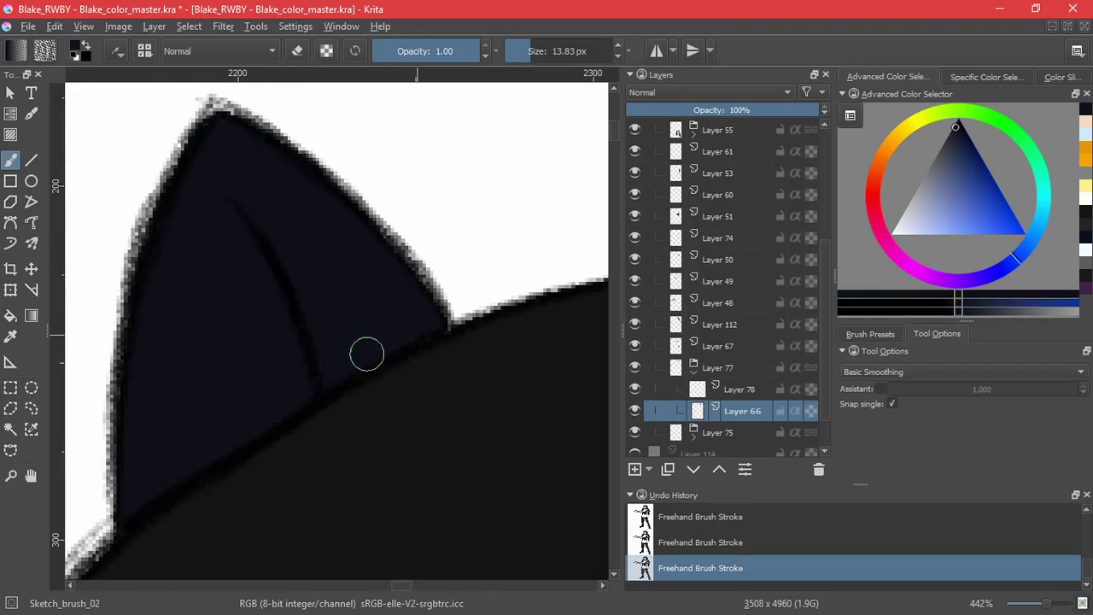
# - Add a new transparency mask to group Layer 77 from the opaque pixels of the touched-up ears and clear the selection
pyautogui.scroll(-5, 367, 353)
pyautogui.scroll(1, 408, 354)
pyautogui.click(190, 27)
pyautogui.click(256, 256)
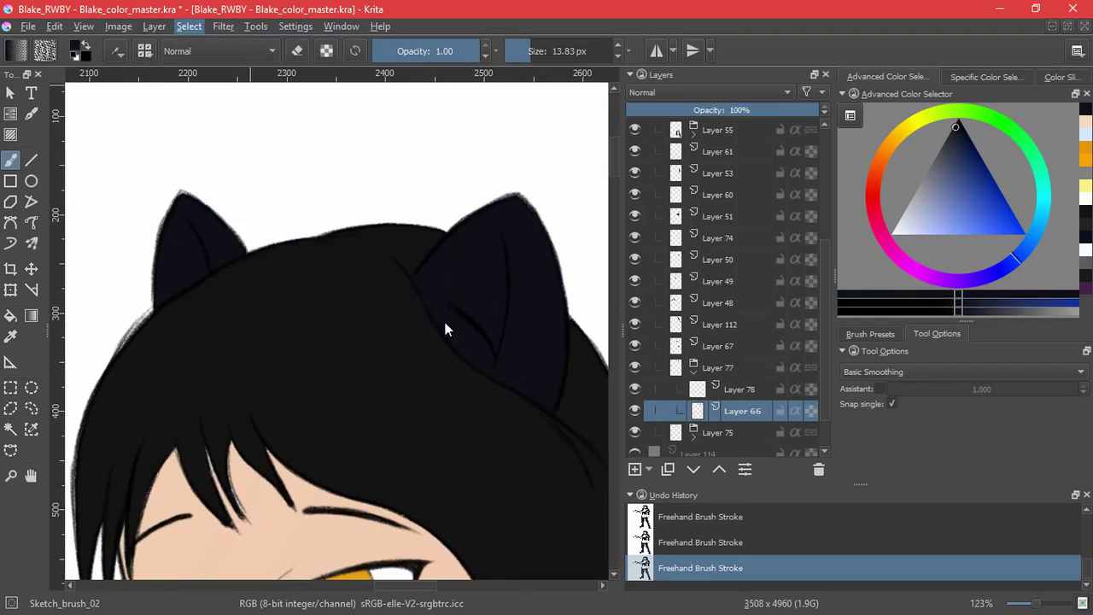
pyautogui.click(717, 368)
pyautogui.click(649, 469)
pyautogui.click(683, 551)
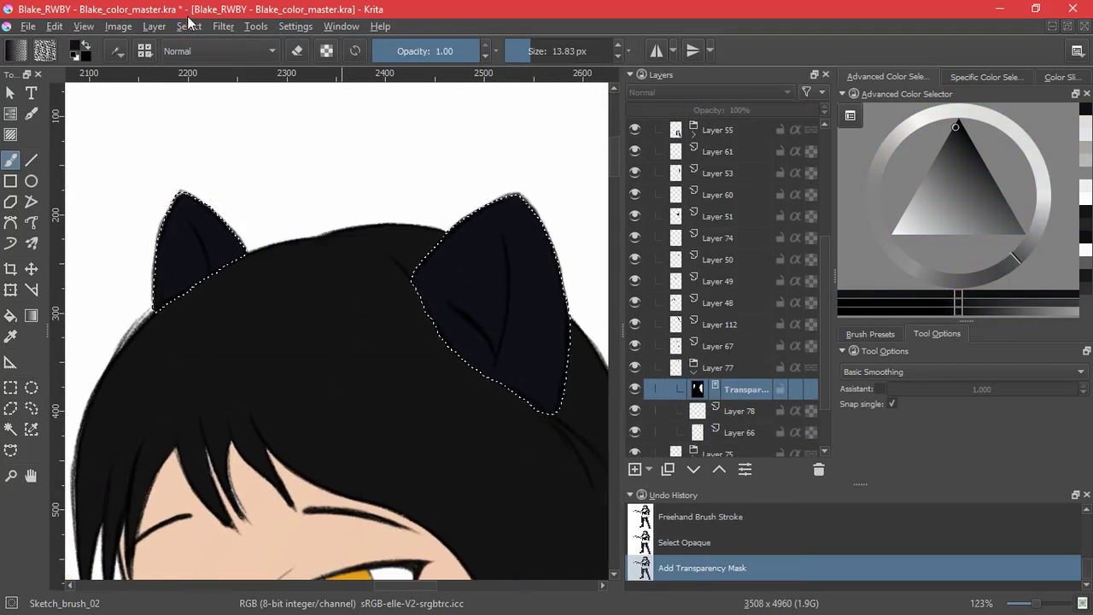
pyautogui.click(189, 27)
pyautogui.click(194, 67)
# - Try a linear gradient in the dark ear color diagonally across the cat ears on Layer 78
pyautogui.click(668, 417)
pyautogui.click(30, 316)
pyautogui.scroll(-3, 333, 205)
pyautogui.moveTo(114, 128); pyautogui.dragTo(500, 390)
pyautogui.hotkey('ctrl', 'z')
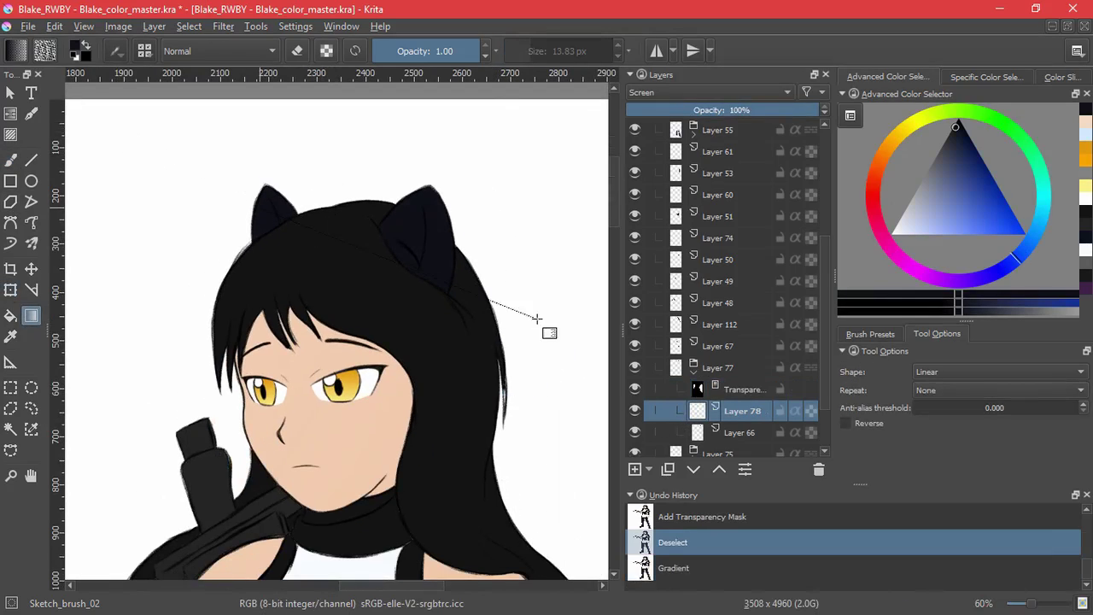
pyautogui.moveTo(537, 318); pyautogui.dragTo(471, 367)
pyautogui.hotkey('ctrl', 'z')
# - Set the painting color to a muted blue with hue 226, saturation 24 and lightness 37
pyautogui.click(1062, 77)
pyautogui.moveTo(939, 151); pyautogui.dragTo(944, 203)
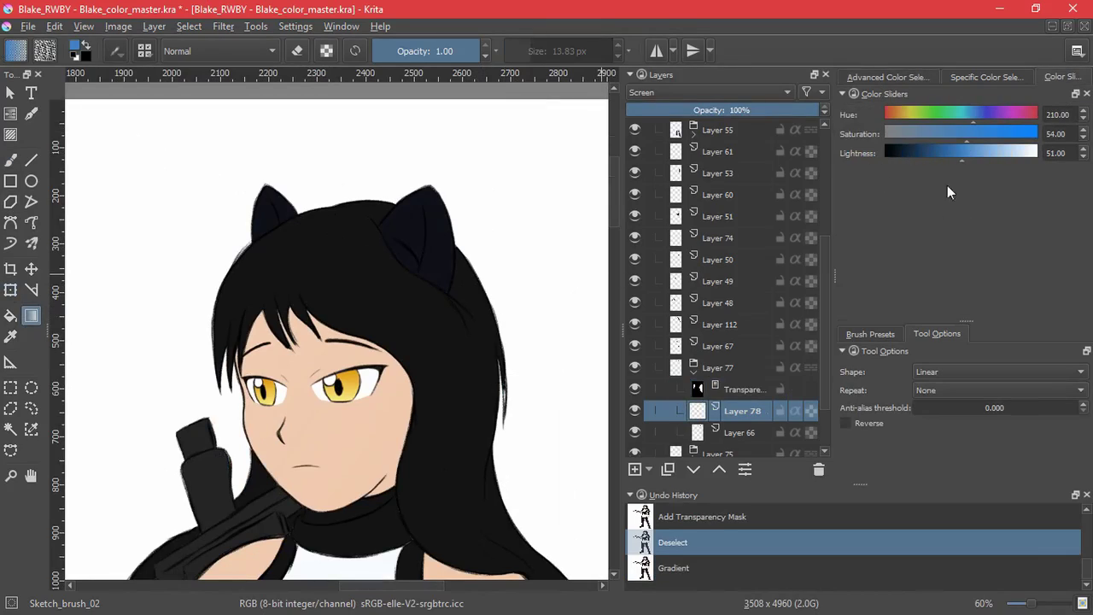
pyautogui.moveTo(959, 160)
pyautogui.mouseDown()
pyautogui.moveTo(940, 169)
pyautogui.moveTo(977, 166)
pyautogui.mouseUp()
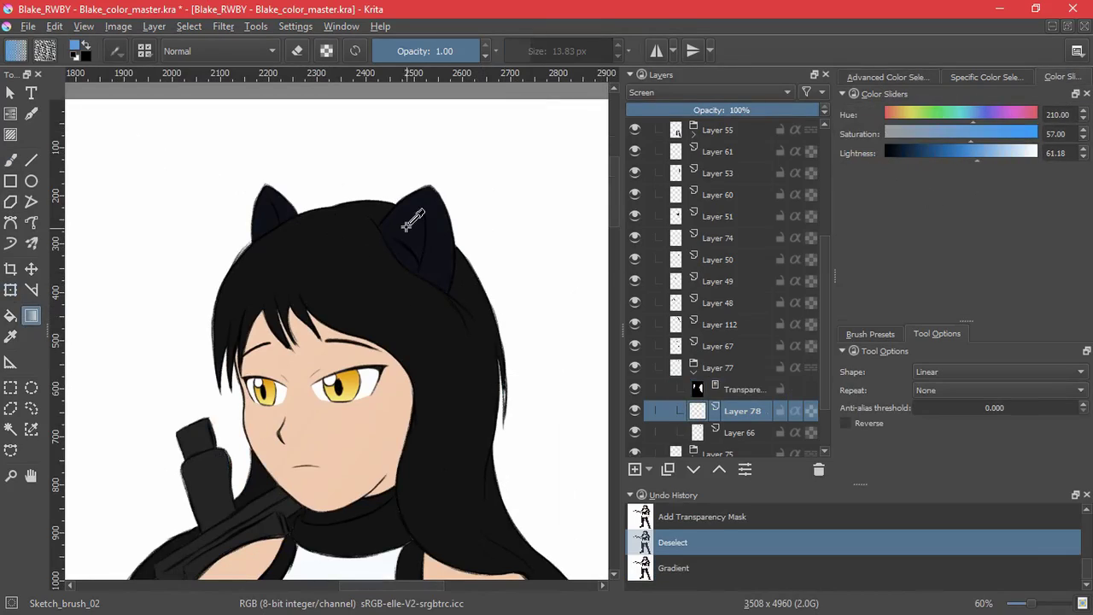
pyautogui.keyDown('ctrl'); pyautogui.click(401, 231); pyautogui.keyUp('ctrl')
pyautogui.scroll(20, 1070, 152)
# - Try muted blue linear gradients diagonally across the whole head on Layer 78
pyautogui.moveTo(229, 192); pyautogui.dragTo(539, 288)
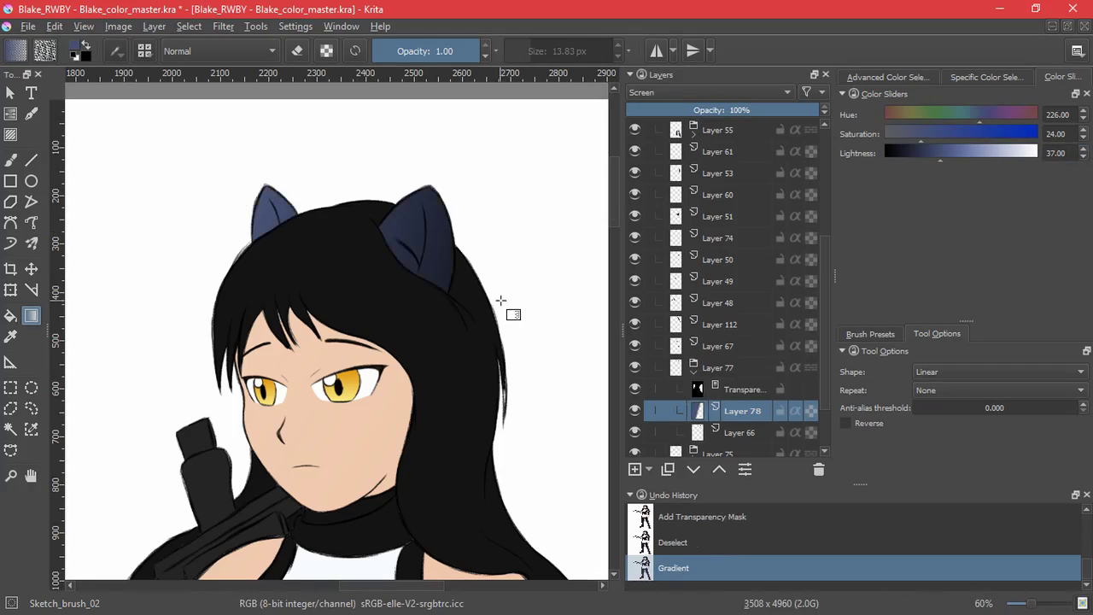
pyautogui.hotkey('ctrl', 'z')
pyautogui.scroll(-3, 533, 263)
pyautogui.moveTo(222, 146); pyautogui.dragTo(544, 286)
pyautogui.moveTo(526, 326); pyautogui.dragTo(465, 333)
pyautogui.hotkey('ctrl', 'z')
# - Make a rectangular selection about 1001 px wide around the upper head and both cat ears
pyautogui.hotkey('ctrl', 'r')
pyautogui.moveTo(303, 222); pyautogui.dragTo(495, 309)
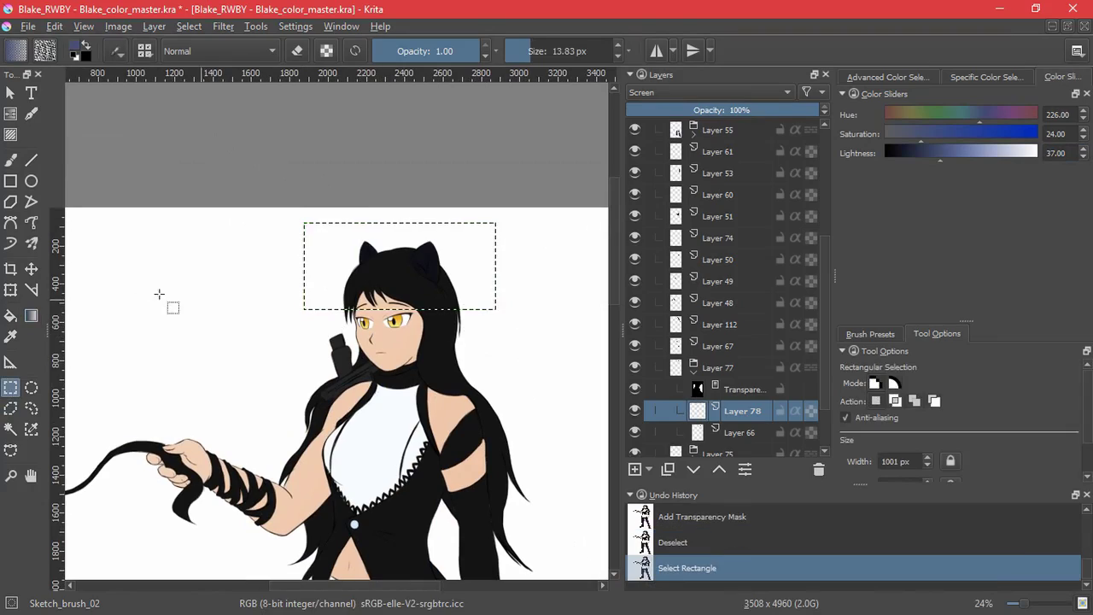
pyautogui.hotkey('ctrl', 't')
# - Draw a subtle muted blue linear gradient diagonally down across the ears on Layer 78, clear the selection, and collapse group Layer 77
pyautogui.click(33, 318)
pyautogui.moveTo(239, 176)
pyautogui.mouseDown()
pyautogui.moveTo(552, 347)
pyautogui.moveTo(511, 407)
pyautogui.mouseUp()
pyautogui.hotkey('ctrl', 'z')
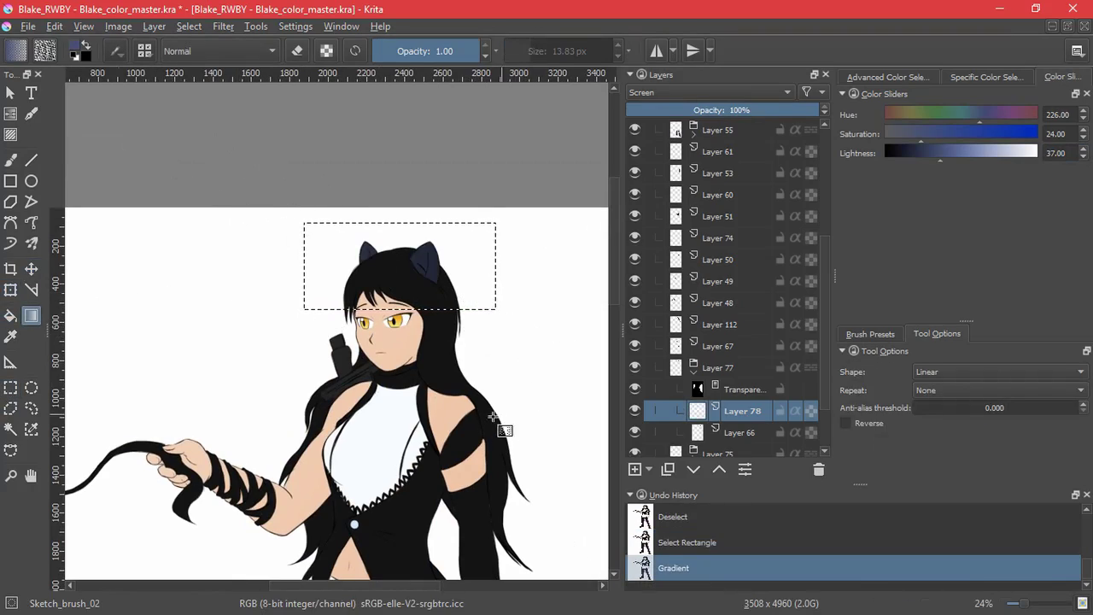
pyautogui.hotkey('ctrl', 'z')
pyautogui.moveTo(235, 212); pyautogui.dragTo(382, 277)
pyautogui.hotkey('ctrl', 'z')
pyautogui.moveTo(298, 220); pyautogui.dragTo(451, 332)
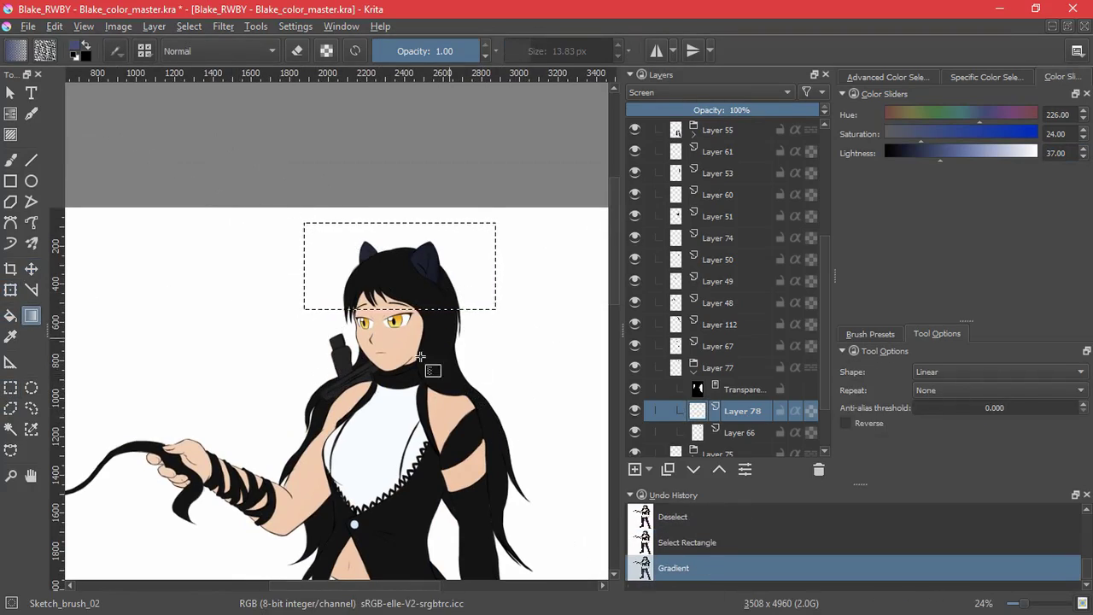
pyautogui.hotkey('ctrl', 'shift', 'a')
pyautogui.click(693, 376)
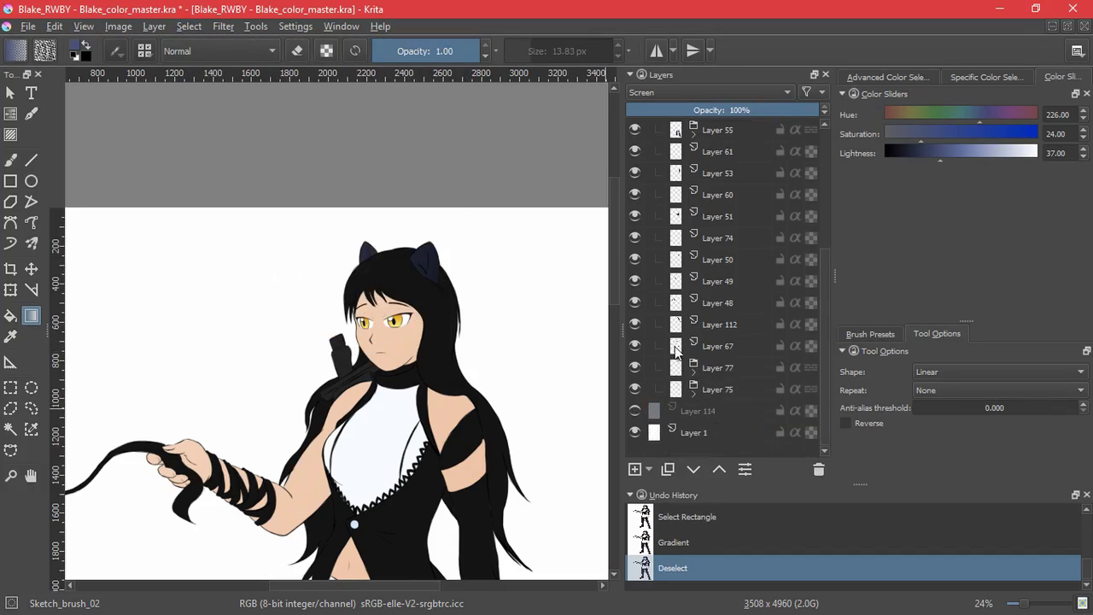
# - Group the weapon layer, Layer 67, select its opaque pixels, and add a paint layer above it
pyautogui.click(722, 347)
pyautogui.hotkey('ctrl', 'g')
pyautogui.click(189, 26)
pyautogui.click(200, 247)
pyautogui.click(636, 470)
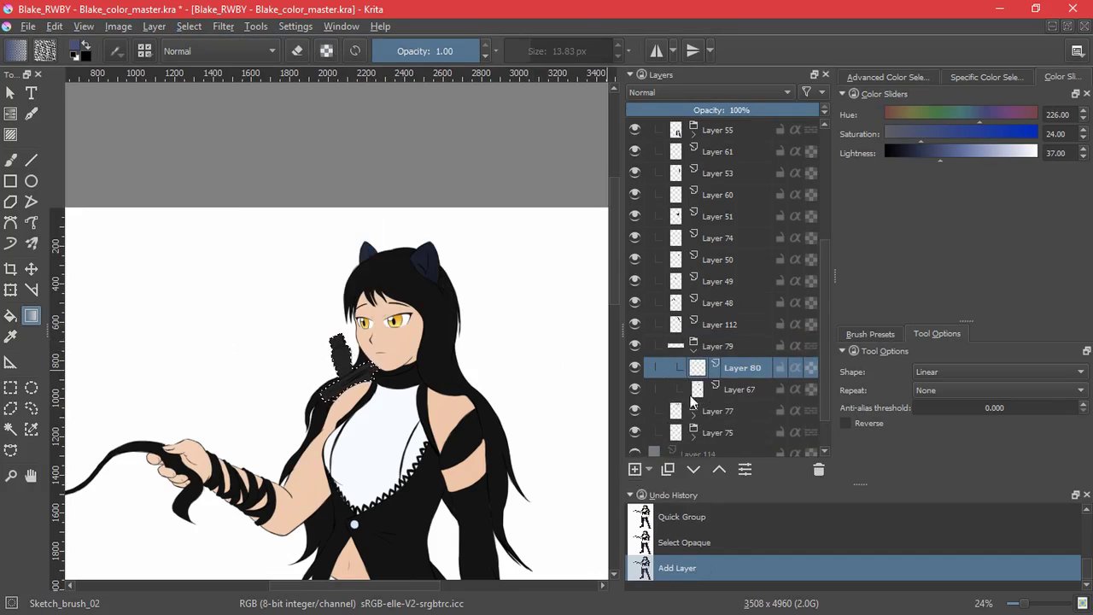
# - Add a transparency mask to group Layer 79 from the weapon selection and clear the selection
pyautogui.click(672, 342)
pyautogui.click(649, 469)
pyautogui.click(696, 538)
pyautogui.click(204, 28)
pyautogui.click(214, 60)
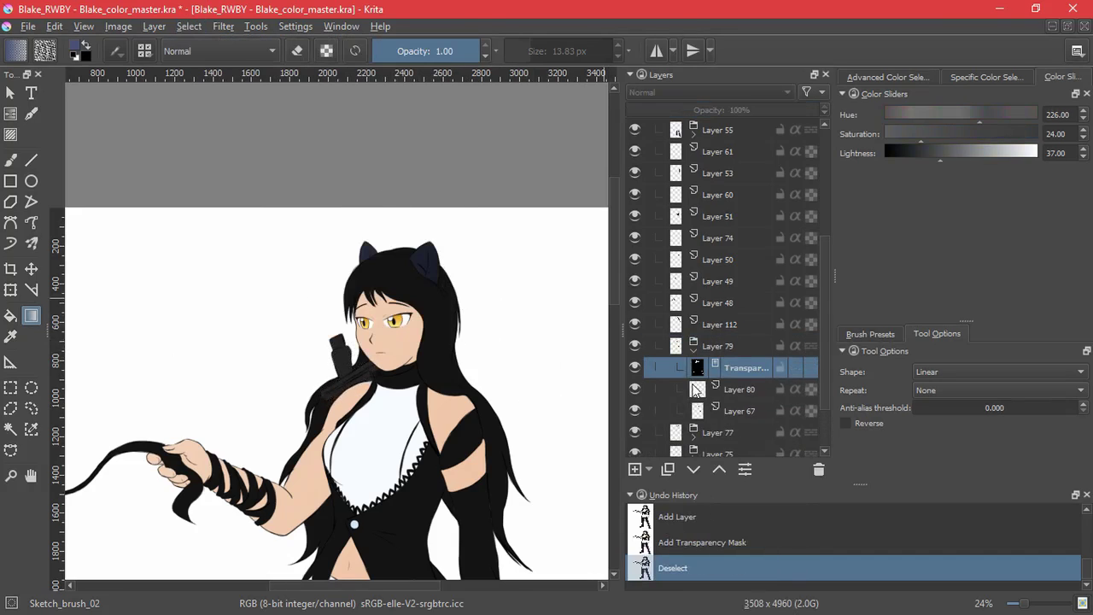
# - Set Layer 80 to Screen blending and make a rectangular selection around the weapon behind the shoulder
pyautogui.click(742, 389)
pyautogui.click(683, 92)
pyautogui.click(662, 248)
pyautogui.click(10, 388)
pyautogui.moveTo(283, 294); pyautogui.dragTo(417, 413)
# - Draw a linear gradient in the sampled weapon gray diagonally across the weapon on Layer 80 and clear the selection
pyautogui.click(30, 315)
pyautogui.moveTo(329, 337); pyautogui.dragTo(415, 490)
pyautogui.hotkey('ctrl', 'z')
pyautogui.keyDown('ctrl'); pyautogui.click(340, 344); pyautogui.keyUp('ctrl')
pyautogui.moveTo(231, 261); pyautogui.dragTo(421, 419)
pyautogui.click(189, 27)
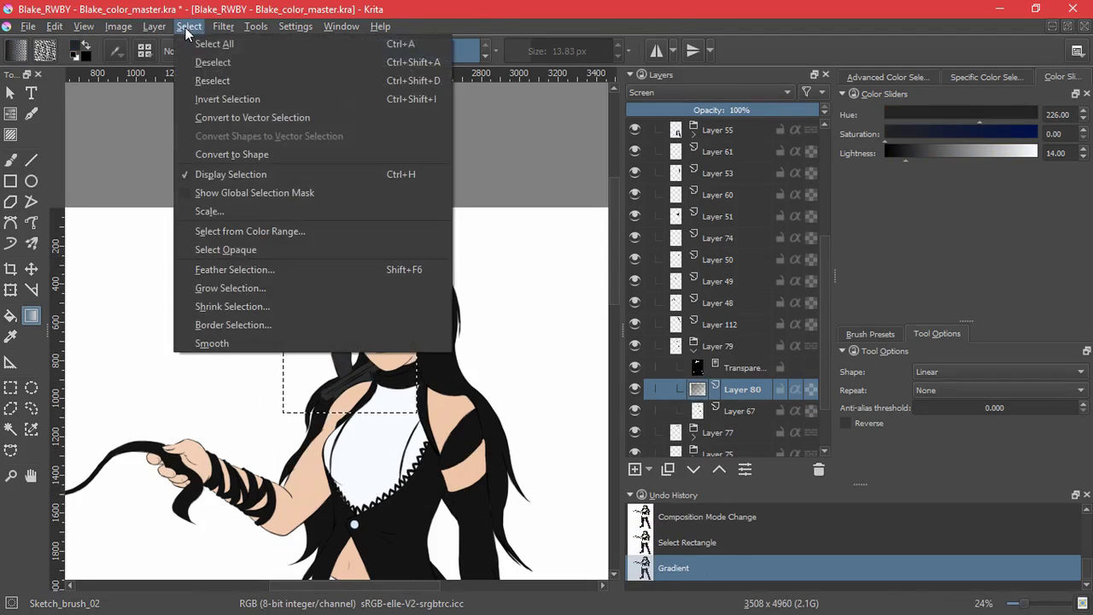
pyautogui.click(214, 60)
# - Add a paint layer above Layer 80, set it to Multiply, and brush sampled gray shadows along the weapon's lower part
pyautogui.press('Insert')
pyautogui.click(652, 94)
pyautogui.click(658, 192)
pyautogui.click(10, 160)
pyautogui.keyDown('ctrl'); pyautogui.click(352, 358); pyautogui.keyUp('ctrl')
pyautogui.keyDown('ctrl'); pyautogui.click(343, 362); pyautogui.keyUp('ctrl')
pyautogui.scroll(5, 334, 391)
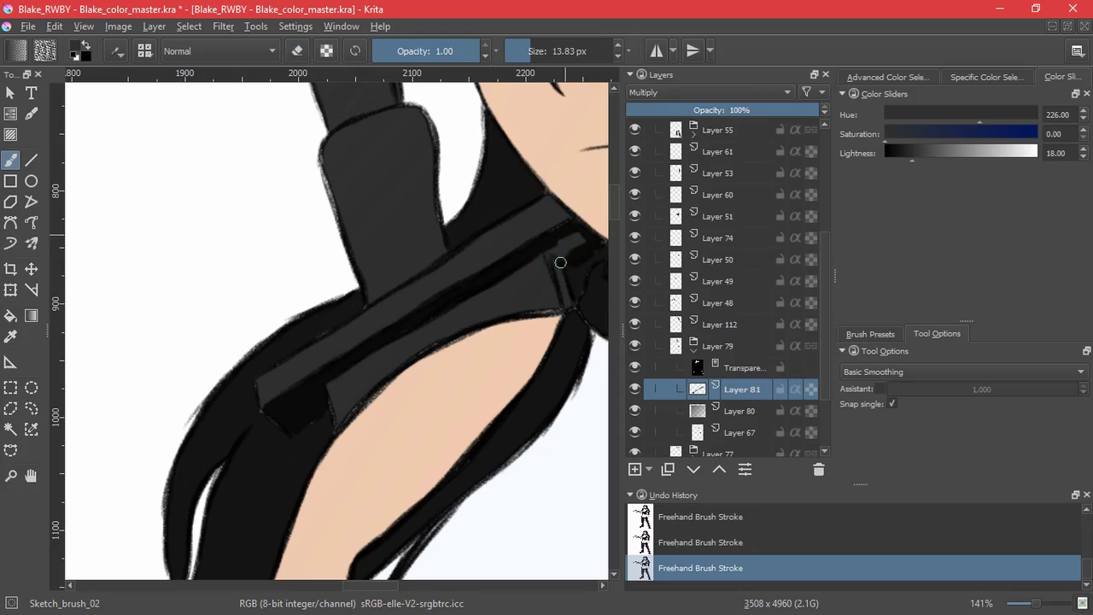
# - Add another paint layer in Multiply mode above Layer 81 and shade the weapon's narrow end section near the collar
pyautogui.press('Insert')
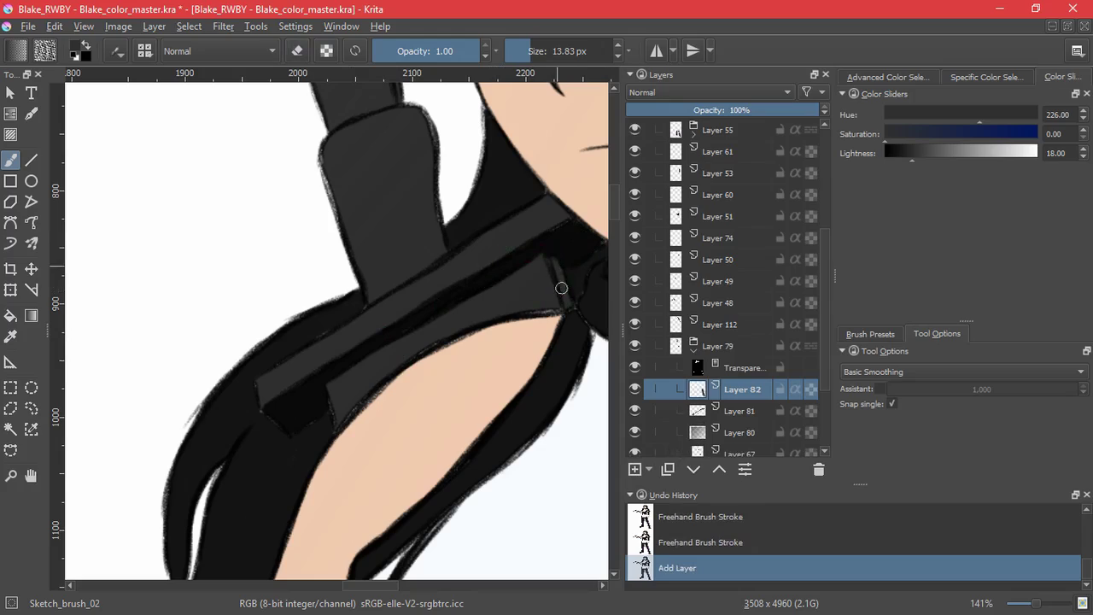
pyautogui.hotkey('alt', 'shift', 'm')
pyautogui.moveTo(548, 262); pyautogui.dragTo(554, 265)
# - Reduce the opacity of Layer 82 and set the opacity of Layer 81 to 76%
pyautogui.click(739, 111)
pyautogui.click(737, 408)
pyautogui.click(744, 110)
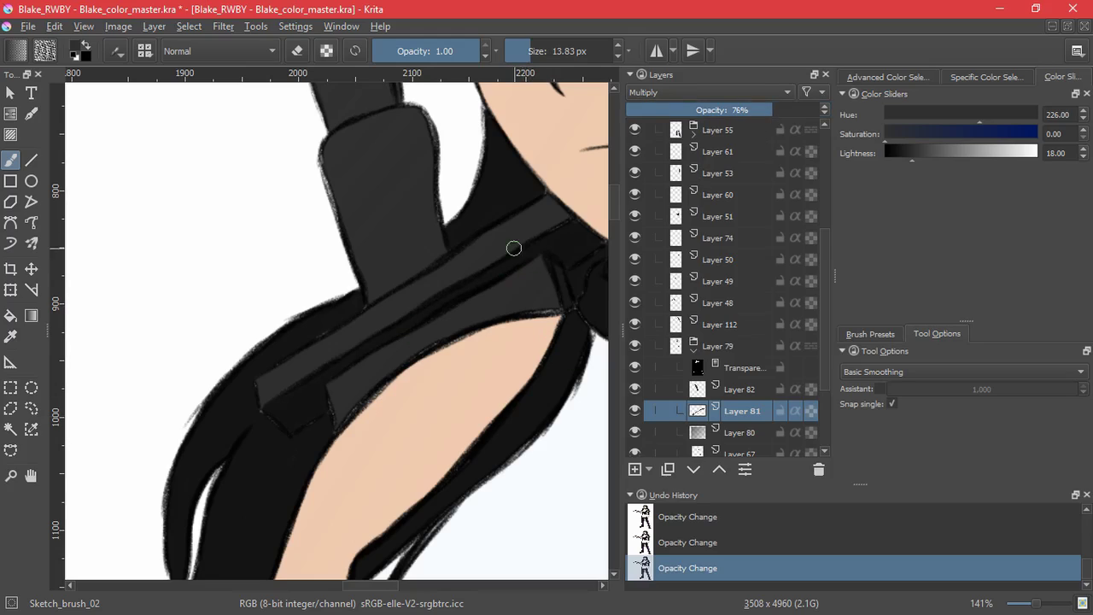
# - Add a Multiply paint layer above Layer 82 and shade the weapon's handle with the Bristles_pencil brush
pyautogui.moveTo(516, 248); pyautogui.dragTo(499, 400)
pyautogui.press('Insert')
pyautogui.click(870, 334)
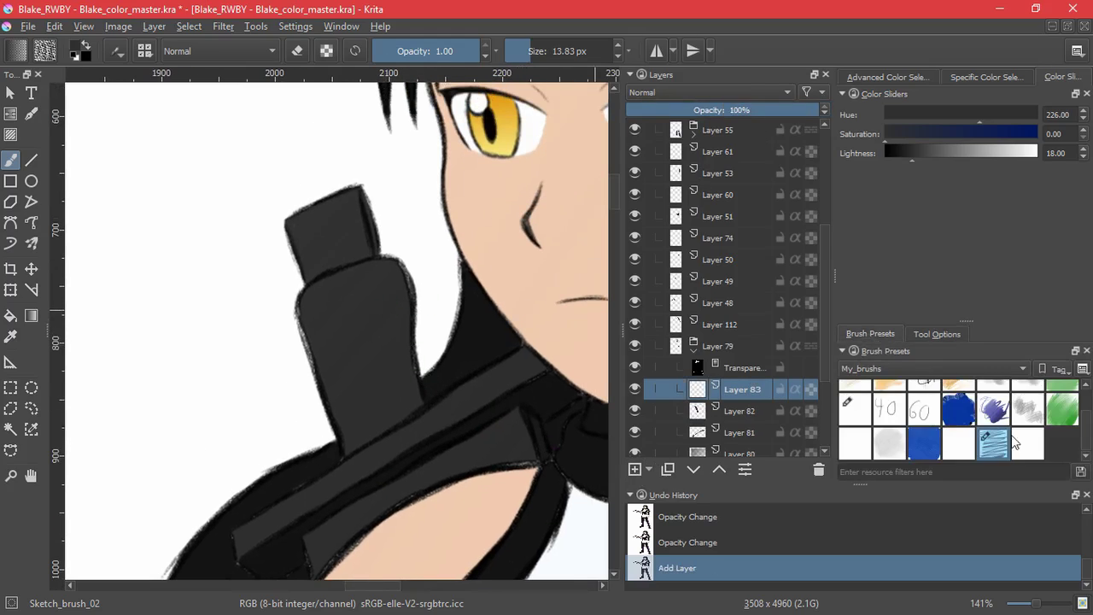
pyautogui.click(992, 442)
pyautogui.click(696, 94)
pyautogui.click(683, 145)
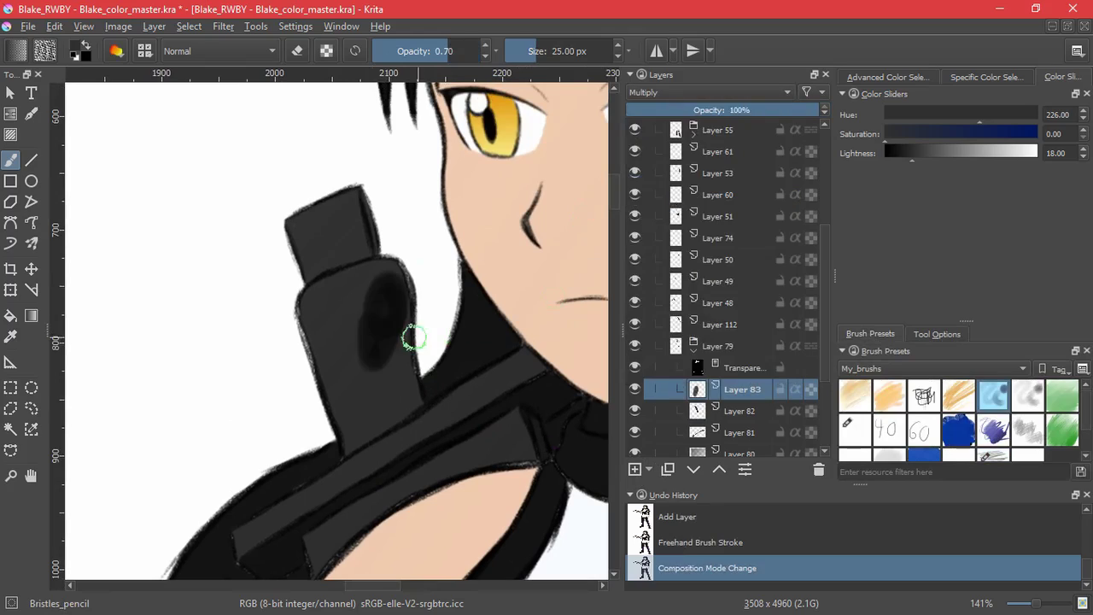
pyautogui.moveTo(409, 381); pyautogui.dragTo(409, 395)
# - Blend the handle shading on Layer 83 with the Bristles_pencil_smug brush and collapse group Layer 79
pyautogui.click(1028, 396)
pyautogui.moveTo(356, 283)
pyautogui.mouseDown()
pyautogui.moveTo(358, 395)
pyautogui.moveTo(371, 413)
pyautogui.moveTo(333, 312)
pyautogui.mouseUp()
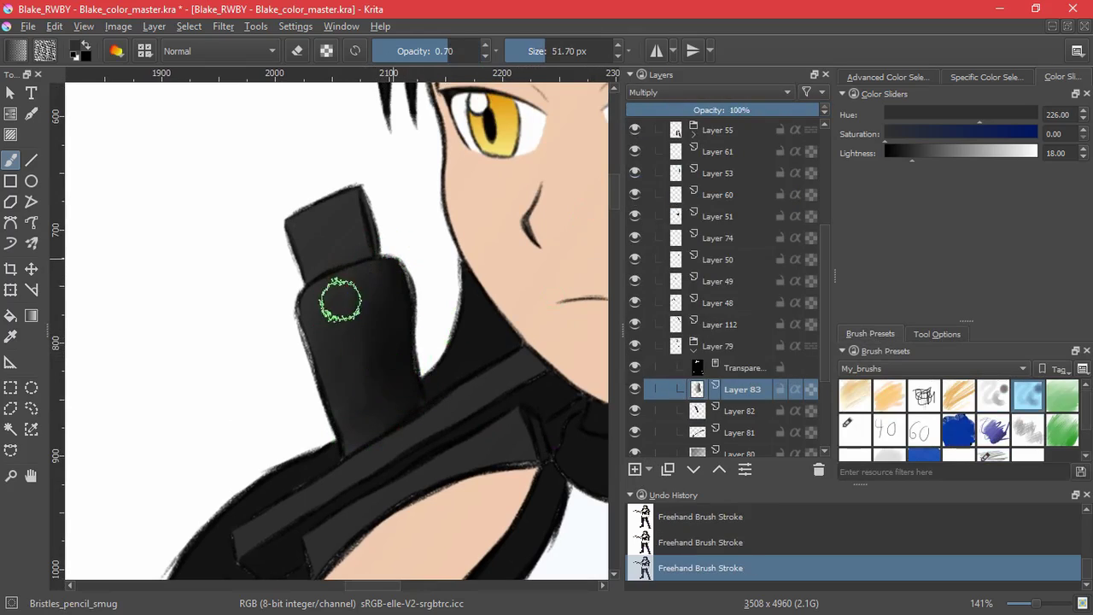
pyautogui.scroll(-10, 344, 370)
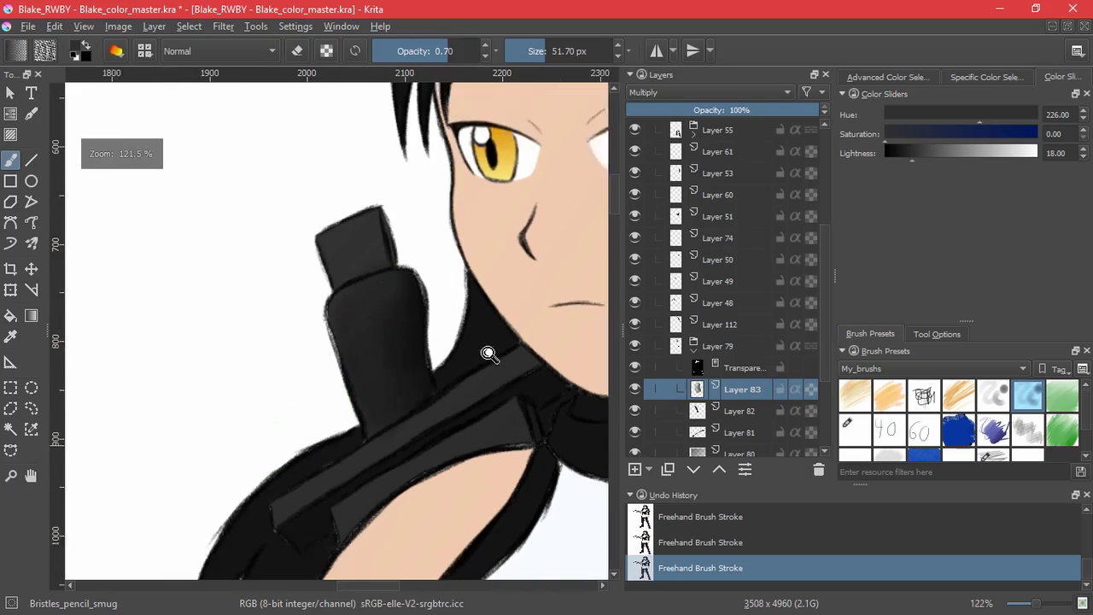
pyautogui.click(693, 349)
# - Group the hair layer, Layer 112, add a paint layer above it, and mask the group from the hair's opaque pixels
pyautogui.click(714, 327)
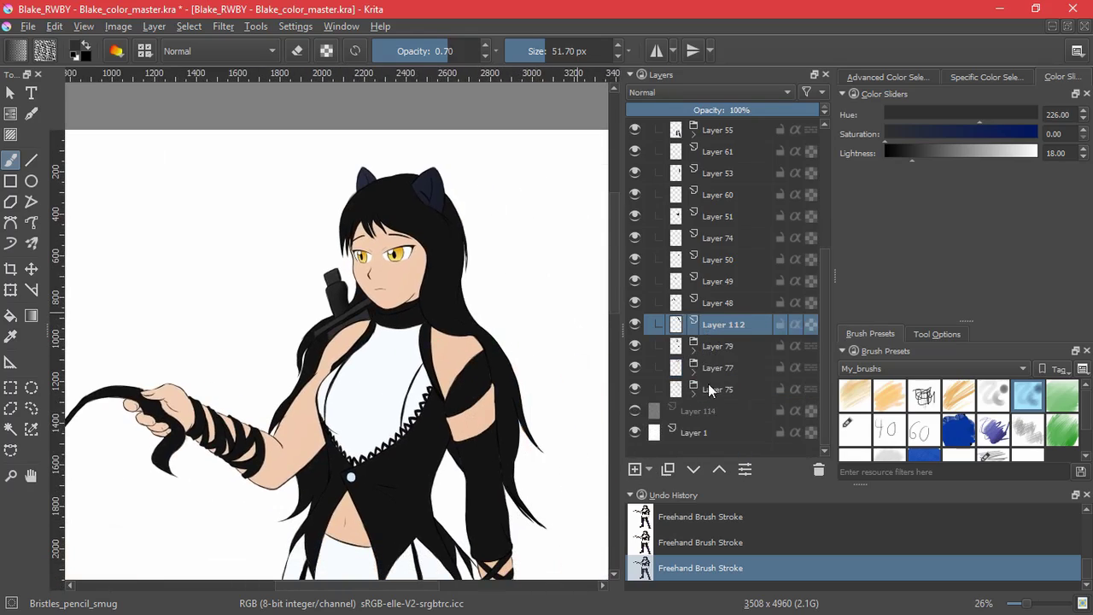
pyautogui.hotkey('ctrl', 'g')
pyautogui.click(635, 469)
pyautogui.click(189, 27)
pyautogui.click(221, 249)
pyautogui.click(721, 324)
pyautogui.click(648, 469)
pyautogui.click(659, 551)
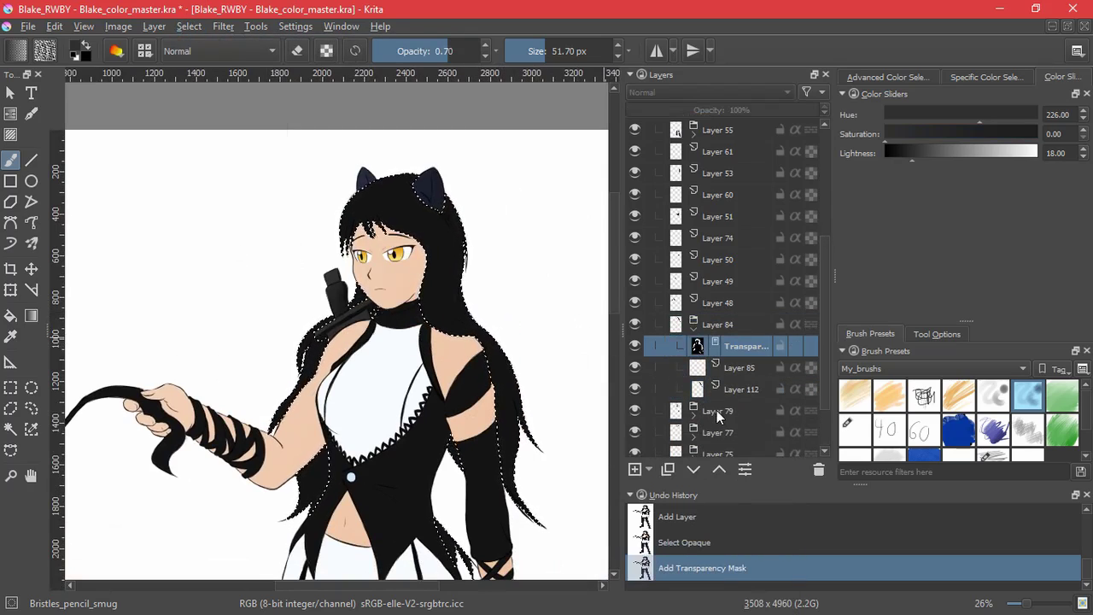
# - Clear the hair selection and set Layer 85's blending mode to Screen
pyautogui.click(745, 373)
pyautogui.click(189, 27)
pyautogui.click(205, 66)
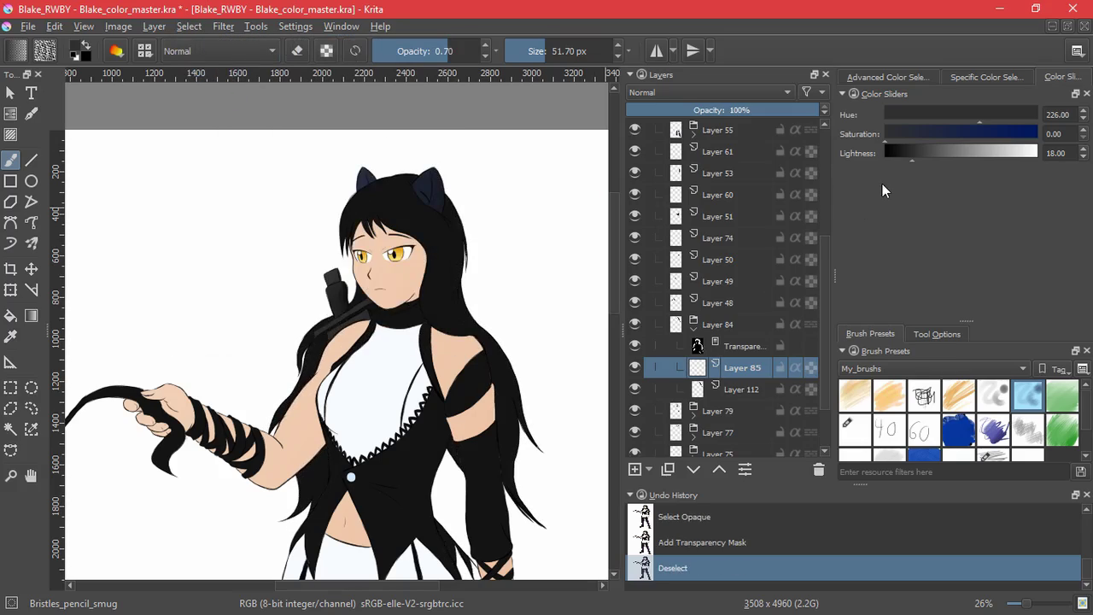
pyautogui.click(962, 159)
pyautogui.click(709, 93)
pyautogui.click(667, 246)
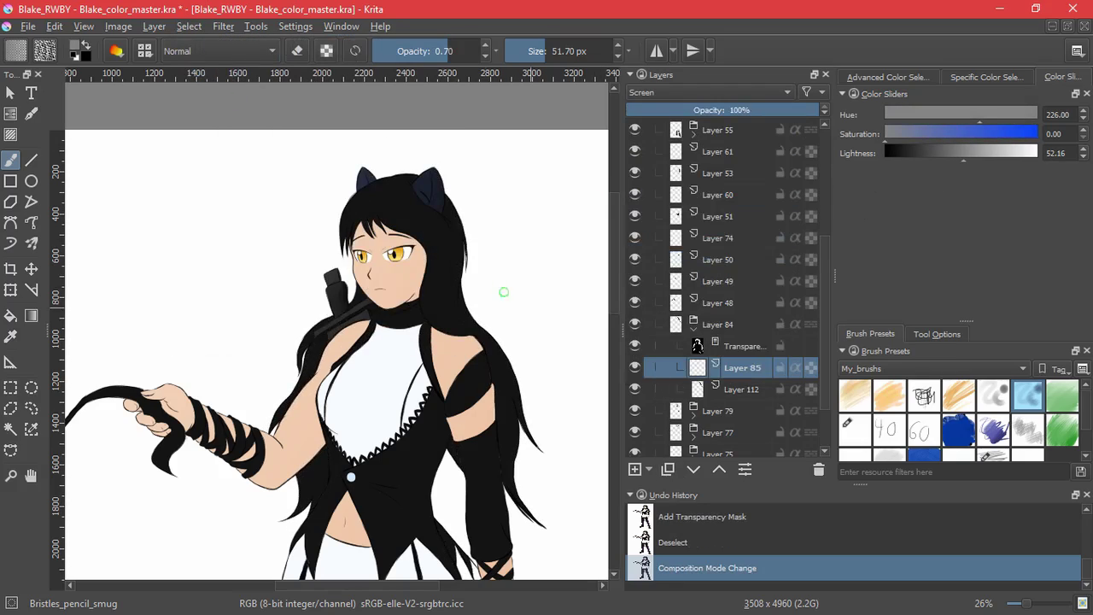
# - Sample the near-black hair color for a gradient, select a rectangle around the hair, and raise the color's lightness to 26
pyautogui.click(11, 314)
pyautogui.keyDown('ctrl'); pyautogui.click(445, 302); pyautogui.keyUp('ctrl')
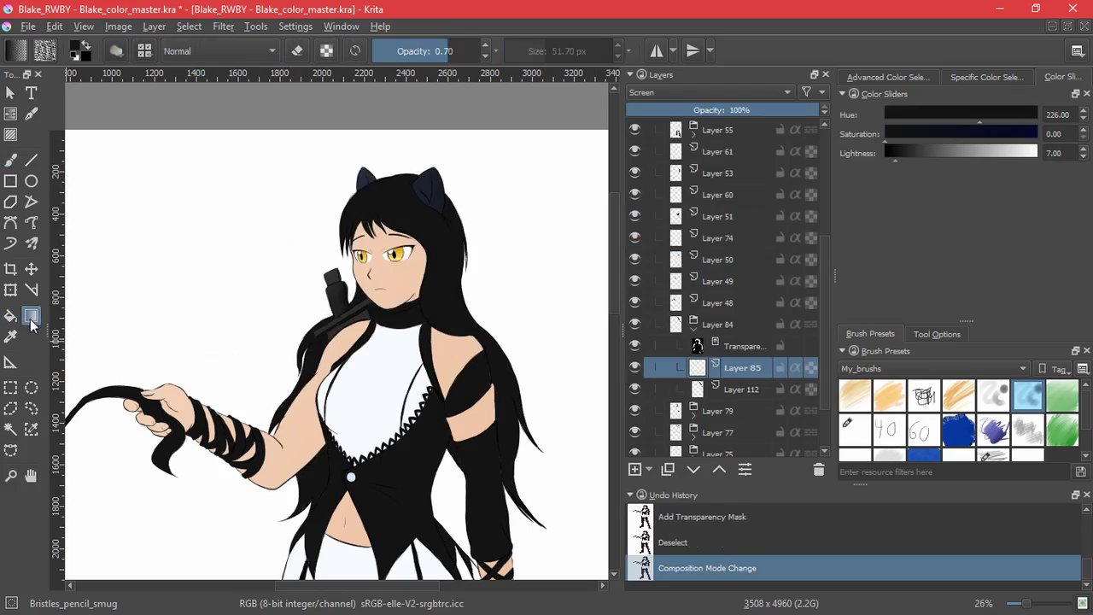
pyautogui.click(10, 388)
pyautogui.scroll(-4, 483, 285)
pyautogui.moveTo(510, 409); pyautogui.dragTo(510, 408)
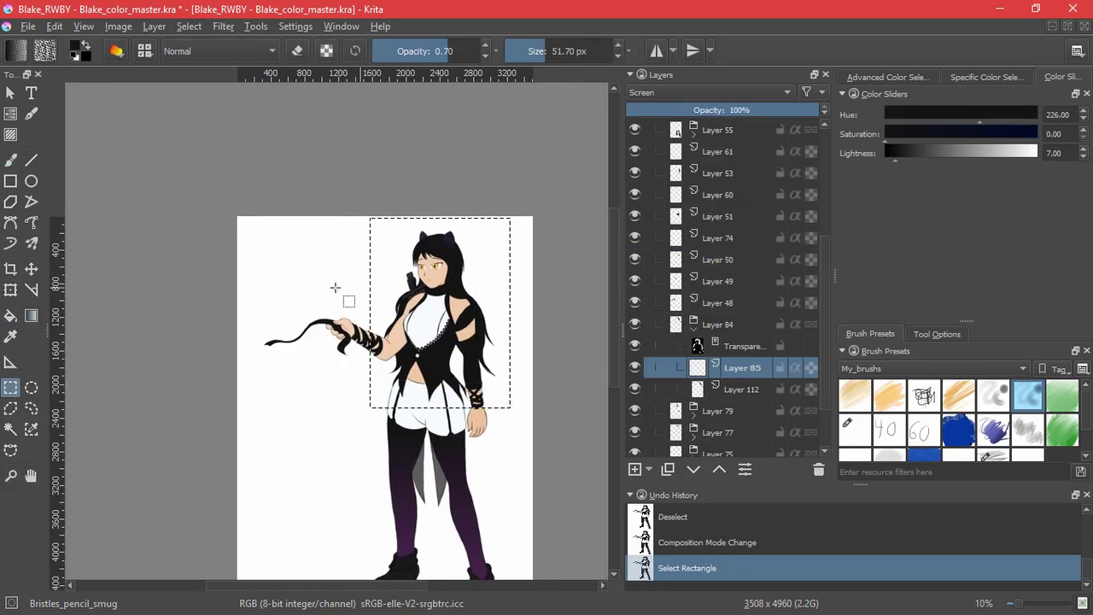
pyautogui.press('g')
pyautogui.press('l')
pyautogui.press('l')
# - Try a dark grey gradient over the hair on Layer 85 and compare the hair with and without it
pyautogui.moveTo(366, 215); pyautogui.dragTo(514, 409)
pyautogui.scroll(3, 473, 318)
pyautogui.hotkey('ctrl', 'z')
pyautogui.hotkey('ctrl', 'shift', 'z')
pyautogui.hotkey('ctrl', 'z')
pyautogui.hotkey('ctrl', 'shift', 'z')
pyautogui.hotkey('ctrl', 'z')
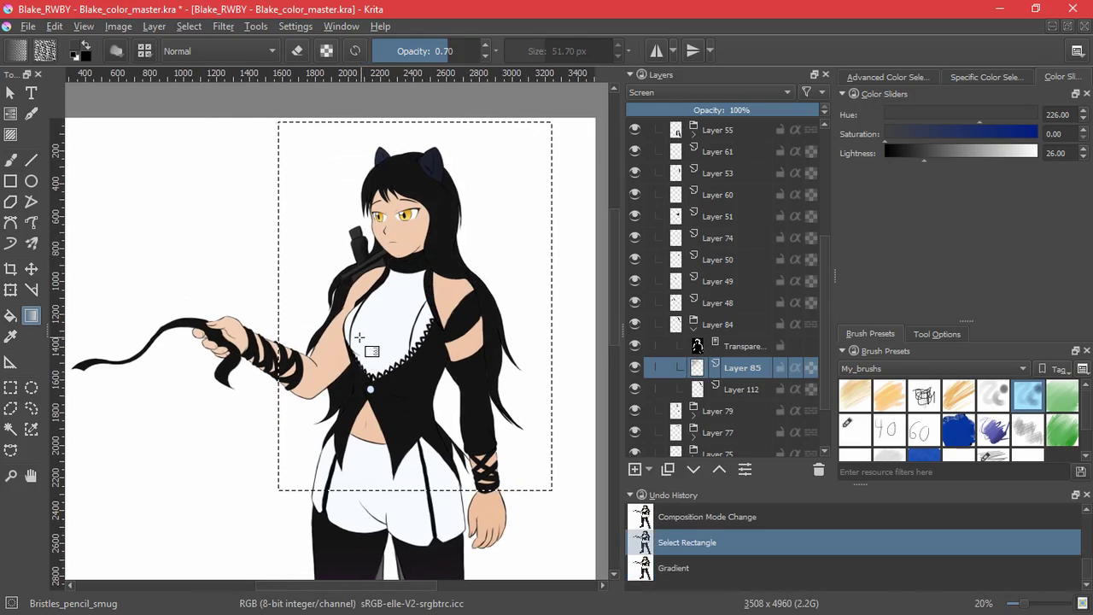
pyautogui.moveTo(508, 358); pyautogui.dragTo(511, 360)
pyautogui.scroll(4, 429, 258)
pyautogui.moveTo(429, 258); pyautogui.dragTo(422, 483)
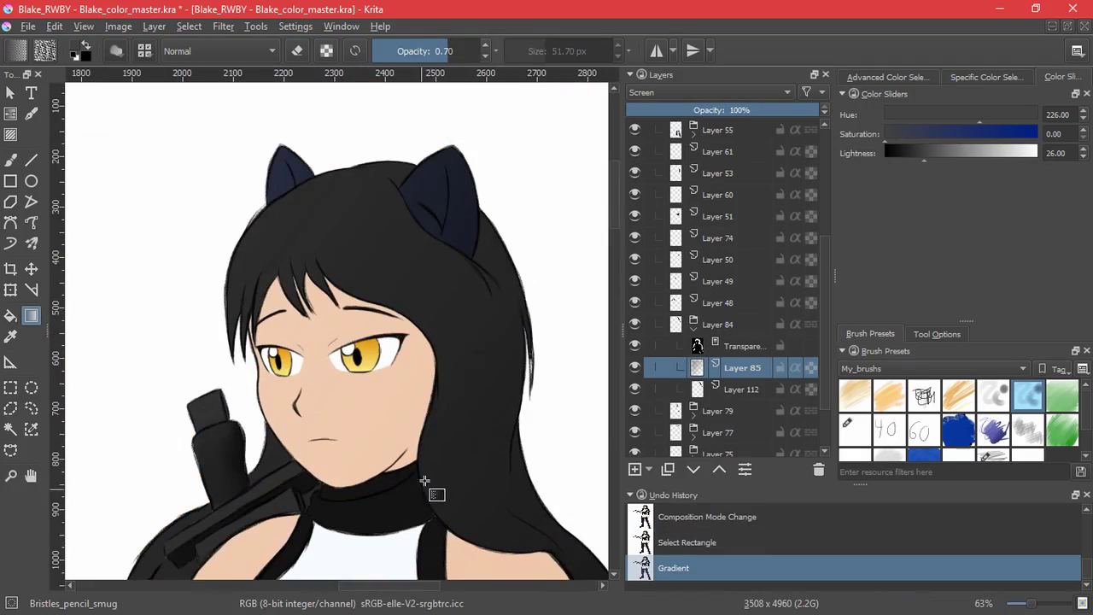
pyautogui.scroll(-1, 438, 366)
pyautogui.scroll(-4, 438, 367)
pyautogui.hotkey('ctrl', 'z')
pyautogui.hotkey('ctrl', 'shift', 'z')
pyautogui.hotkey('ctrl', 'z')
pyautogui.hotkey('ctrl', 'shift', 'z')
# - Try gradients in other directions and lengths across the hair on Layer 85
pyautogui.scroll(4, 452, 303)
pyautogui.moveTo(532, 187); pyautogui.dragTo(440, 534)
pyautogui.hotkey('ctrl', 'z')
pyautogui.hotkey('ctrl', 'shift', 'z')
pyautogui.hotkey('ctrl', 'z')
pyautogui.moveTo(442, 538); pyautogui.dragTo(456, 352)
pyautogui.scroll(-2, 457, 352)
pyautogui.hotkey('ctrl', 'shift', 'z')
pyautogui.hotkey('ctrl', 'z')
pyautogui.moveTo(467, 389); pyautogui.dragTo(467, 398)
pyautogui.hotkey('ctrl', 'z')
pyautogui.moveTo(187, 276); pyautogui.dragTo(490, 326)
pyautogui.hotkey('ctrl', 'z')
# - Apply a dark blue-grey gradient (hue 225, saturation 13, lightness 26) to the hair on Layer 85 and clear the selection
pyautogui.moveTo(371, 270); pyautogui.dragTo(456, 424)
pyautogui.hotkey('ctrl', 'shift', 'z')
pyautogui.hotkey('ctrl', 'z')
pyautogui.hotkey('ctrl', 'shift', 'z')
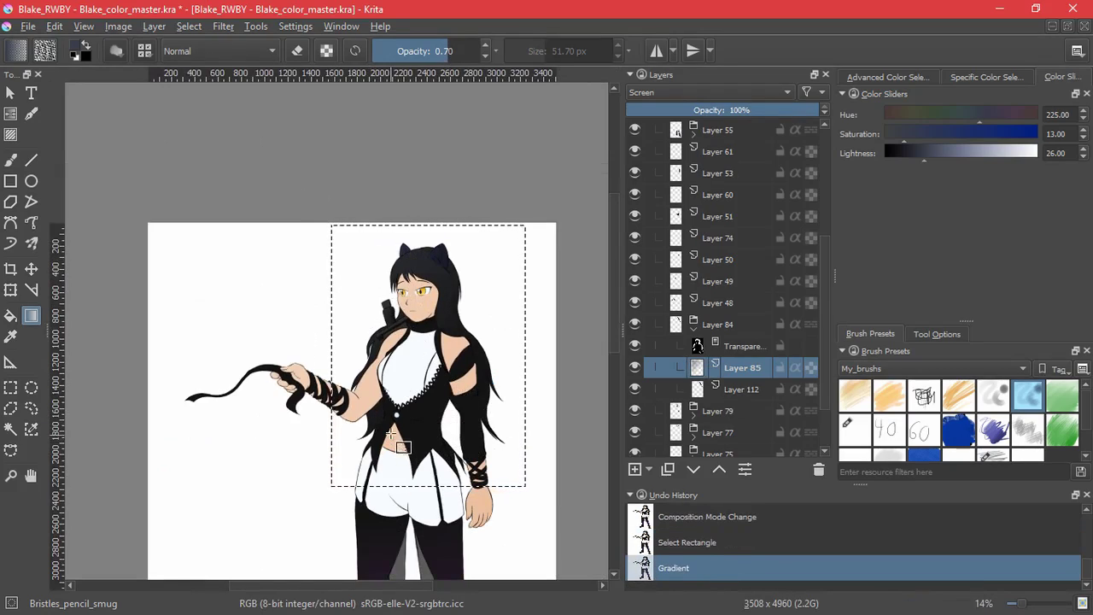
pyautogui.scroll(7, 425, 350)
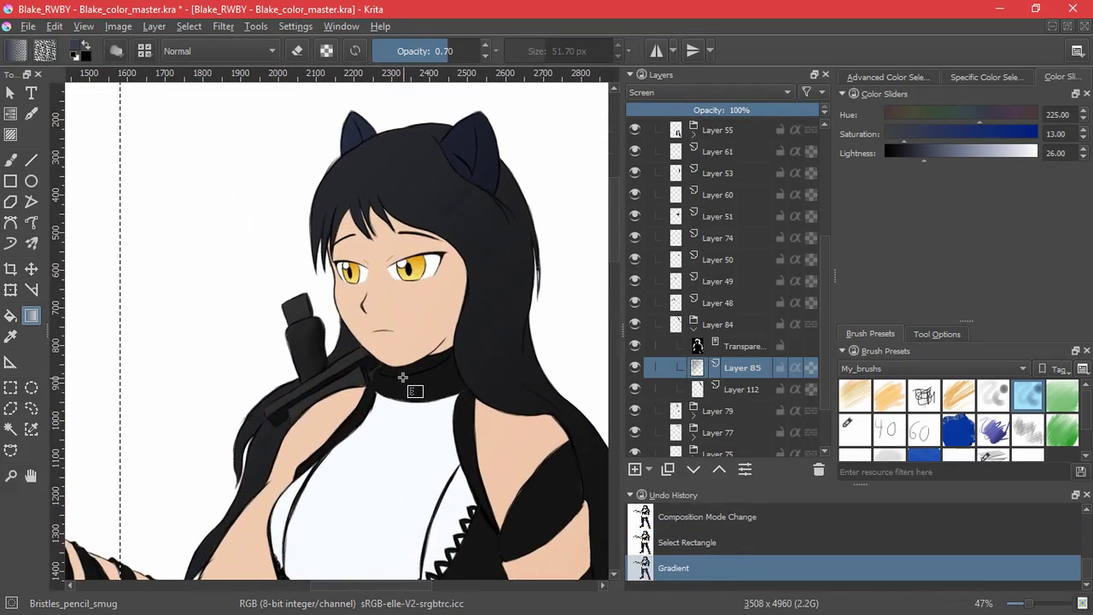
pyautogui.scroll(-7, 406, 373)
pyautogui.hotkey('ctrl', 'shift', 'a')
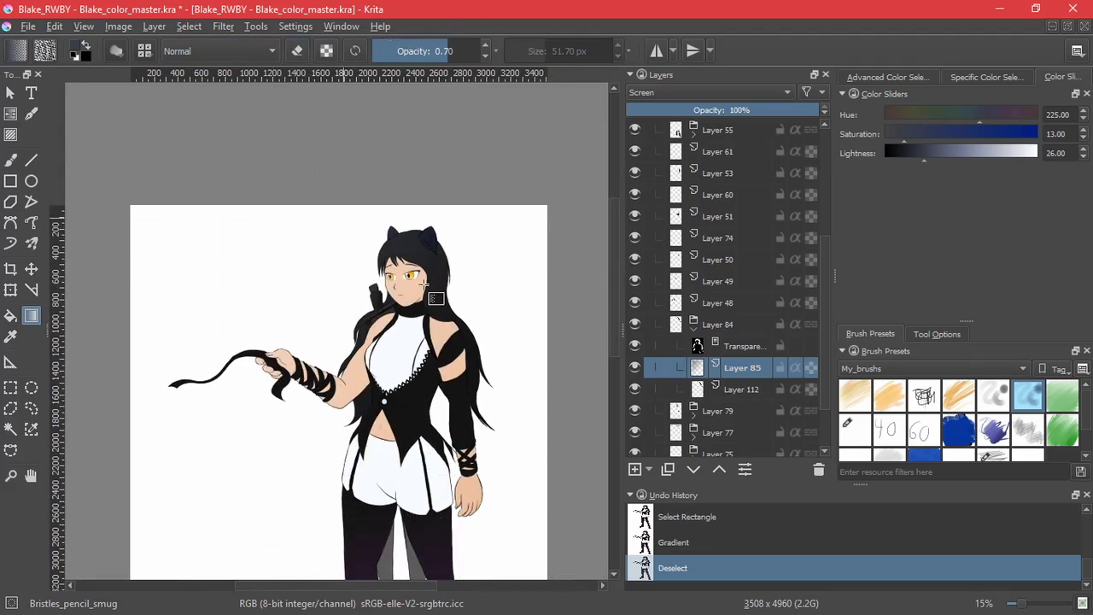
# - Group the ribbon layer, Layer 48, with a new paint layer above it and mask the group from the ribbon's opaque pixels
pyautogui.click(694, 329)
pyautogui.click(721, 302)
pyautogui.hotkey('ctrl', 'g')
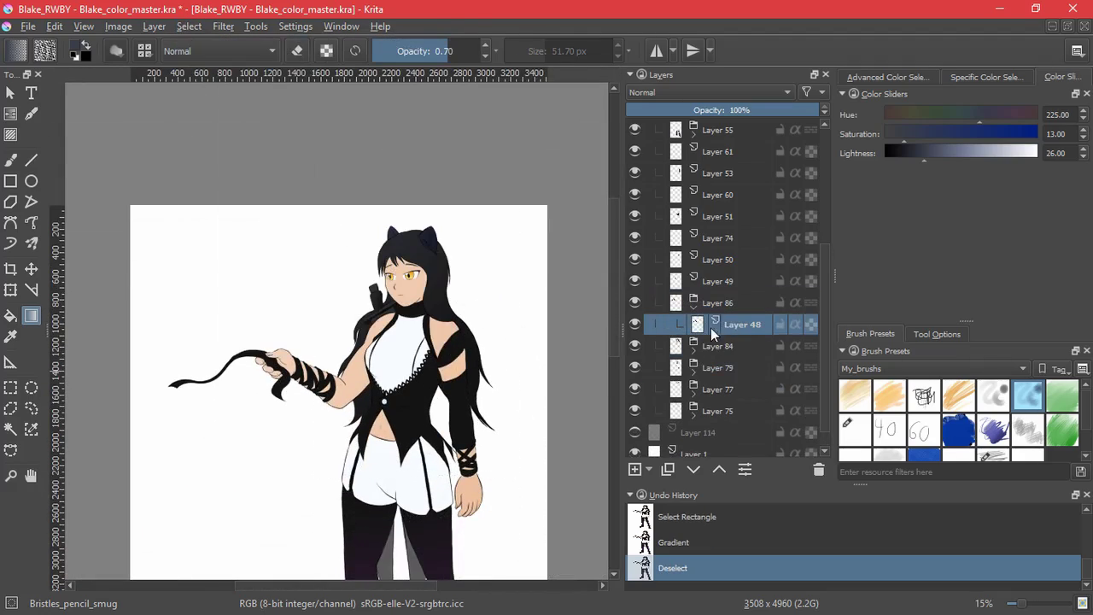
pyautogui.click(186, 29)
pyautogui.click(329, 240)
pyautogui.click(635, 469)
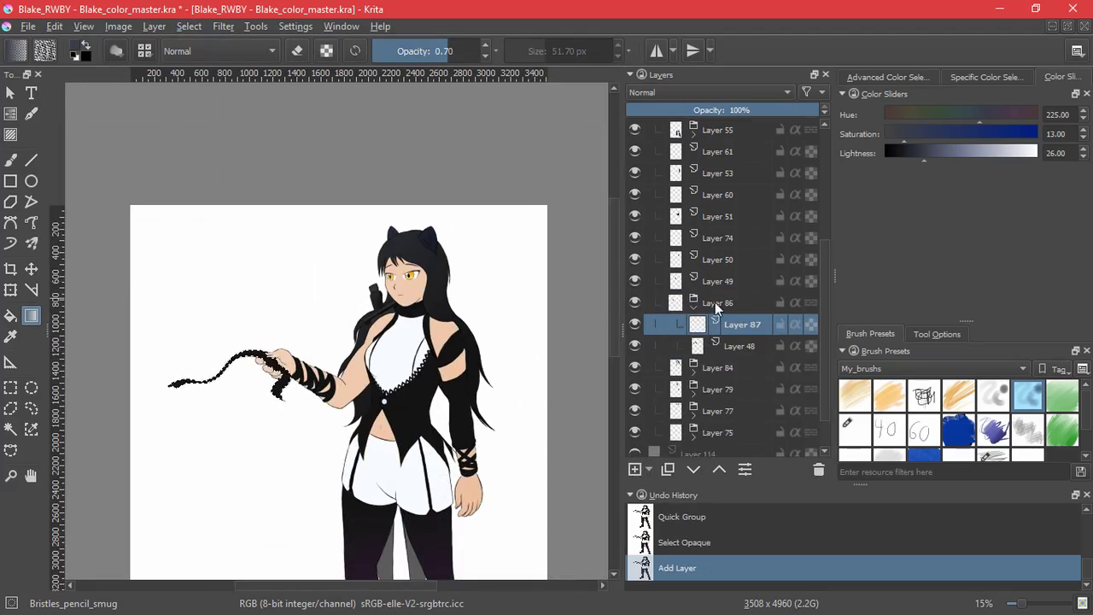
pyautogui.click(714, 304)
pyautogui.click(649, 470)
pyautogui.click(668, 517)
pyautogui.click(196, 29)
pyautogui.click(209, 63)
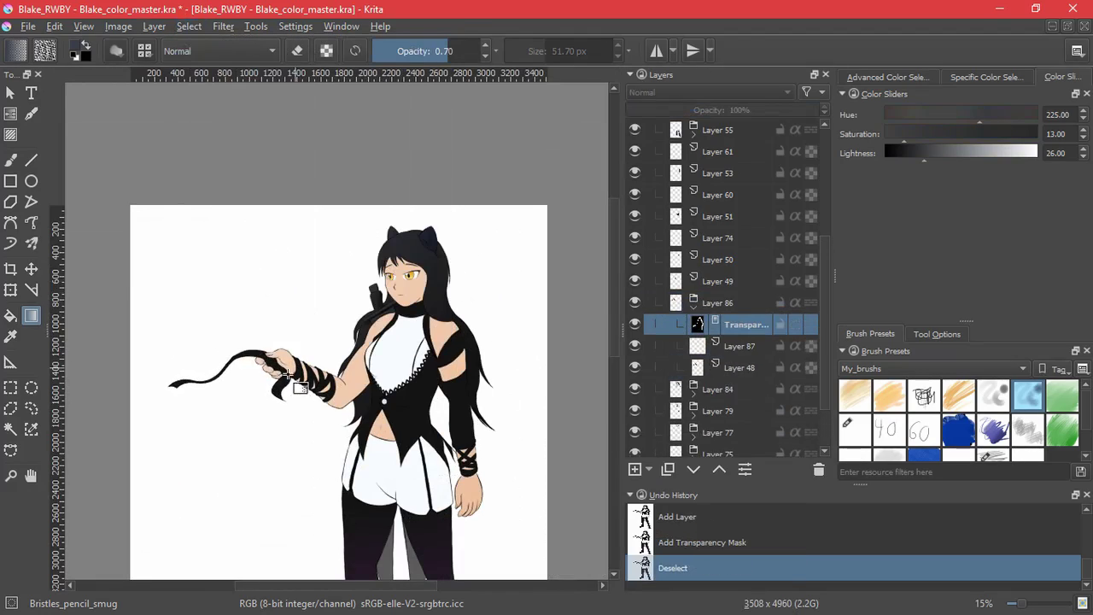
# - Set Layer 87 to Screen and apply a gradient to the ribbon inside a rectangular selection
pyautogui.click(17, 389)
pyautogui.moveTo(151, 327); pyautogui.dragTo(307, 418)
pyautogui.click(713, 343)
pyautogui.click(679, 90)
pyautogui.click(644, 252)
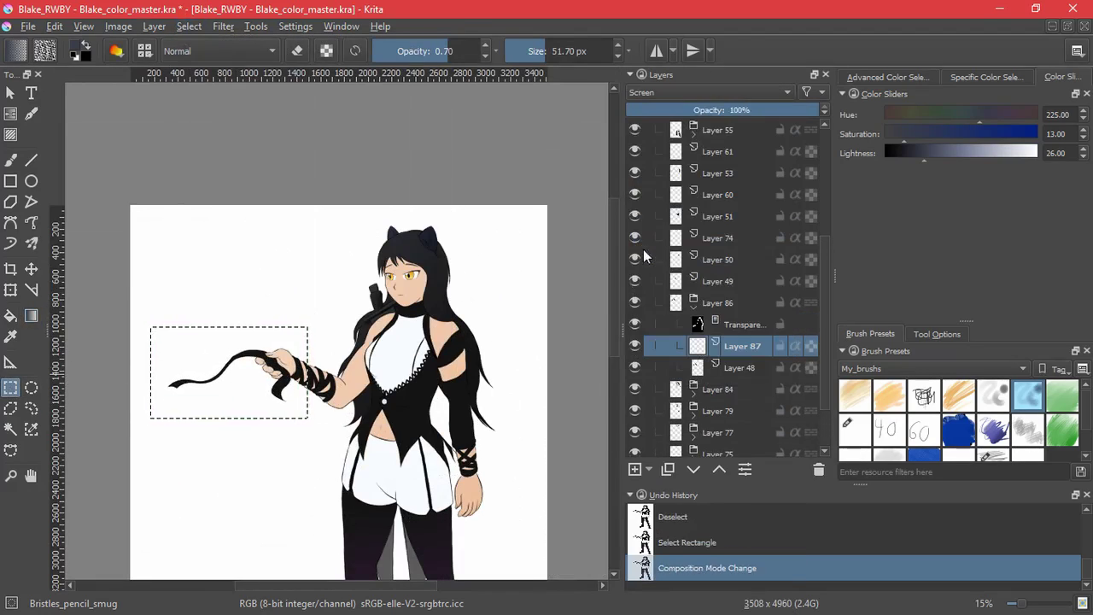
pyautogui.click(33, 316)
pyautogui.moveTo(175, 346); pyautogui.dragTo(304, 475)
pyautogui.scroll(4, 244, 432)
pyautogui.moveTo(291, 284); pyautogui.dragTo(459, 384)
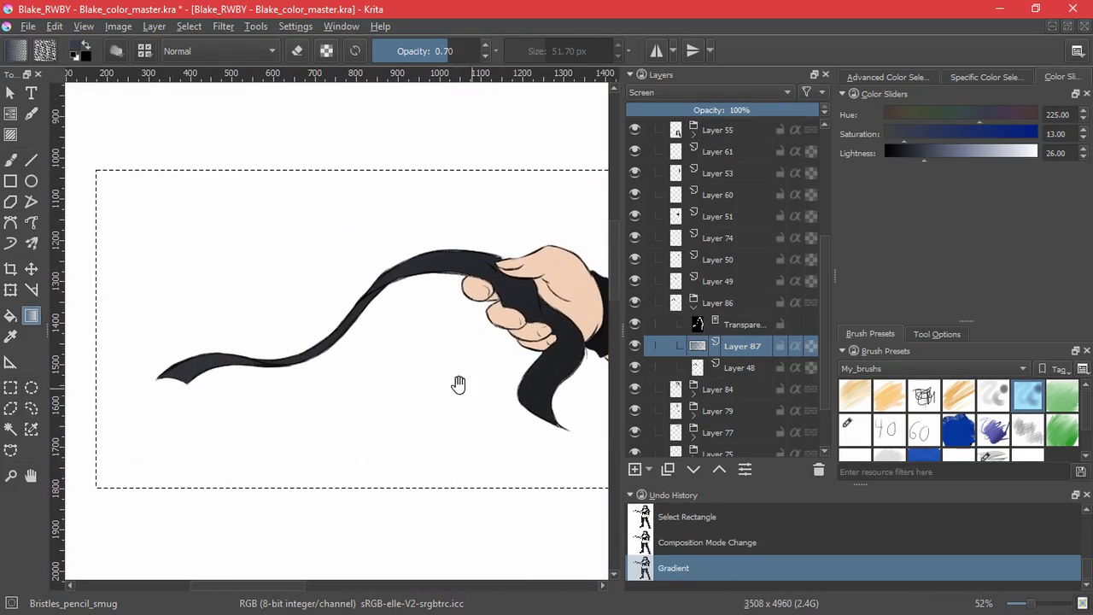
# - Add a Screen paint layer above Layer 87 and brush highlights along the ribbon with the Bristles_pencil brush
pyautogui.click(11, 160)
pyautogui.press('Insert')
pyautogui.click(709, 92)
pyautogui.click(661, 247)
pyautogui.click(993, 395)
pyautogui.moveTo(493, 287); pyautogui.dragTo(478, 275)
pyautogui.hotkey('ctrl', 'z')
pyautogui.scroll(2, 387, 255)
pyautogui.moveTo(352, 323)
pyautogui.mouseDown()
pyautogui.moveTo(442, 281)
pyautogui.moveTo(369, 313)
pyautogui.mouseUp()
pyautogui.moveTo(188, 401); pyautogui.dragTo(547, 299)
pyautogui.moveTo(441, 355)
pyautogui.mouseDown()
pyautogui.moveTo(219, 446)
pyautogui.moveTo(314, 371)
pyautogui.moveTo(335, 379)
pyautogui.mouseUp()
pyautogui.moveTo(280, 393)
pyautogui.mouseDown()
pyautogui.moveTo(137, 450)
pyautogui.moveTo(140, 401)
pyautogui.mouseUp()
# - Blend the ribbon highlights on Layer 88 with the Bristles_pencil_smug brush and collapse group Layer 86
pyautogui.click(1027, 396)
pyautogui.moveTo(228, 388)
pyautogui.mouseDown()
pyautogui.moveTo(273, 381)
pyautogui.moveTo(232, 383)
pyautogui.mouseUp()
pyautogui.moveTo(424, 396)
pyautogui.mouseDown()
pyautogui.moveTo(261, 454)
pyautogui.moveTo(162, 524)
pyautogui.mouseUp()
pyautogui.scroll(-6, 442, 515)
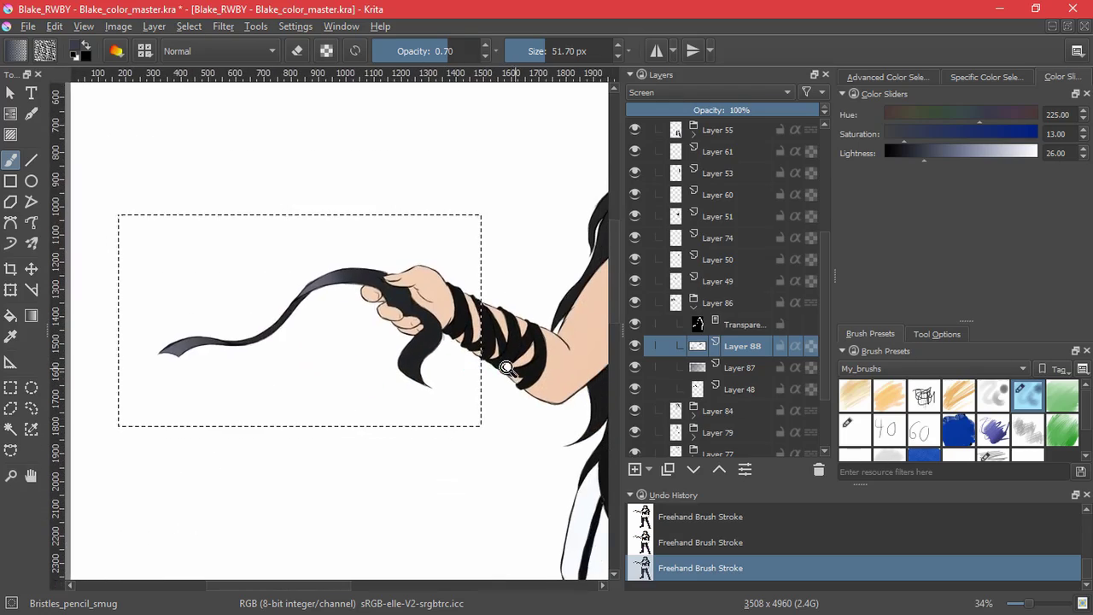
pyautogui.click(693, 313)
# - Group the forearm wrap layer, Layer 49, with a new paint layer and mask the group from the wraps' opaque pixels
pyautogui.click(727, 281)
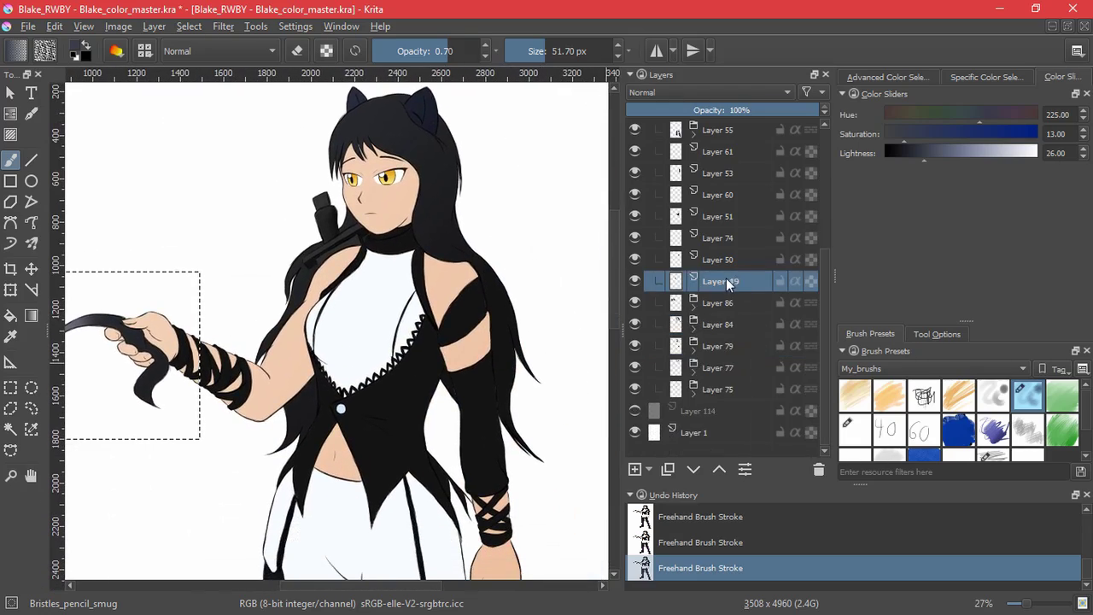
pyautogui.hotkey('ctrl', 'g')
pyautogui.hotkey('ctrl', 'shift', 'a')
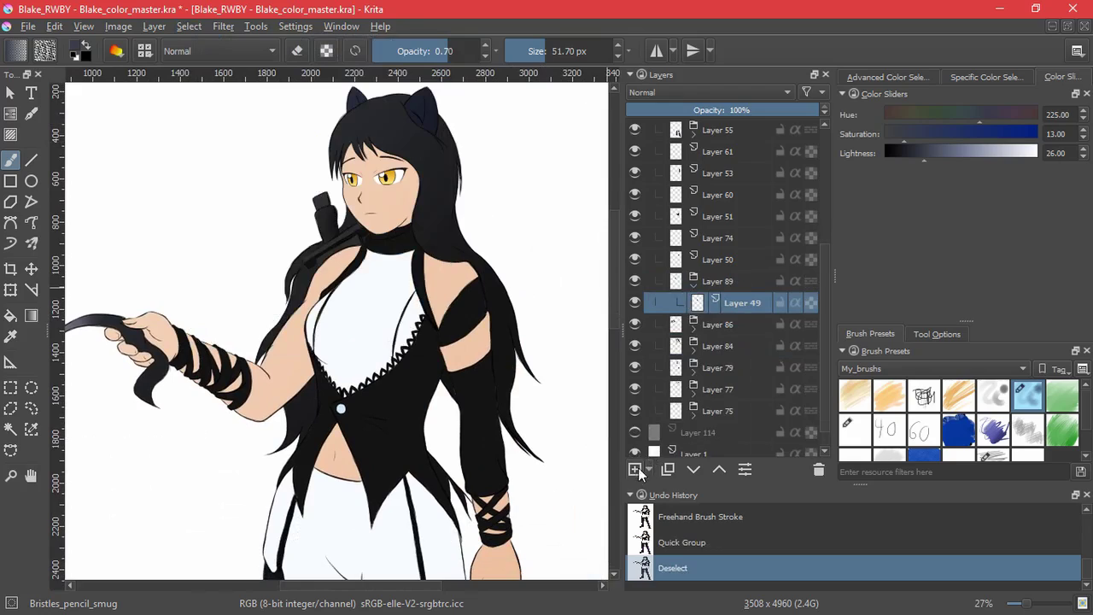
pyautogui.click(634, 469)
pyautogui.click(189, 27)
pyautogui.click(213, 247)
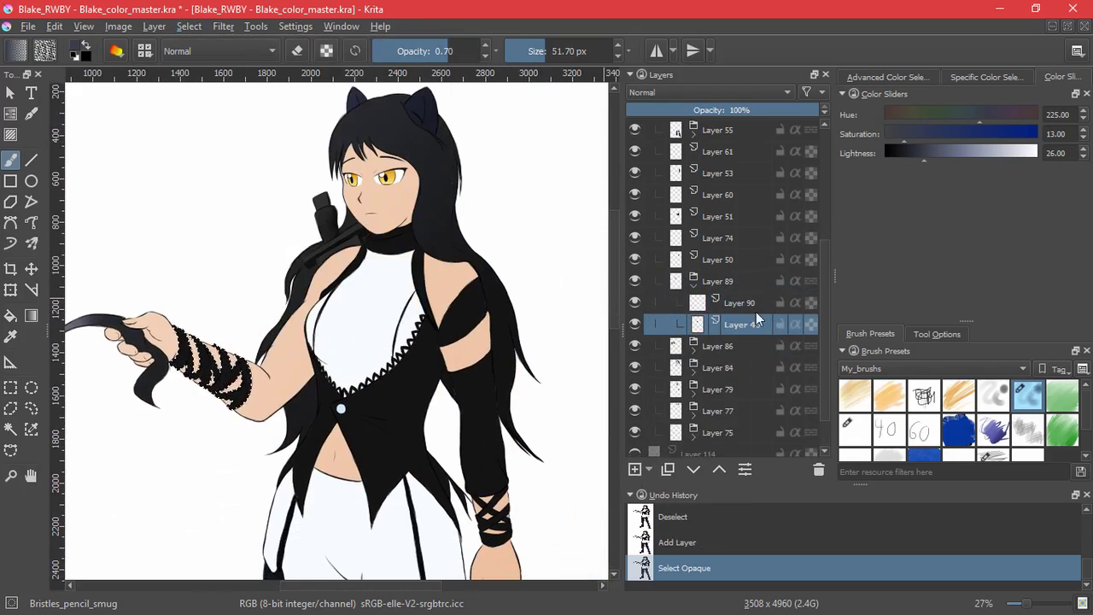
pyautogui.click(726, 281)
pyautogui.click(649, 468)
pyautogui.click(718, 549)
# - Set Layer 90 to Screen and apply a gradient across the forearm wraps, clearing the selection when done
pyautogui.click(708, 93)
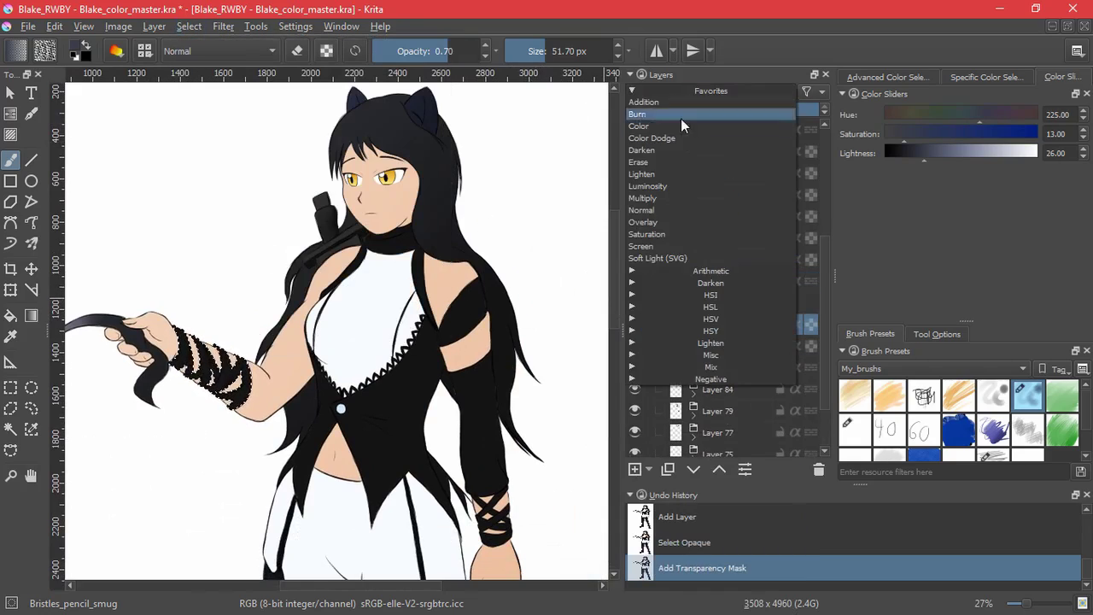
pyautogui.click(669, 246)
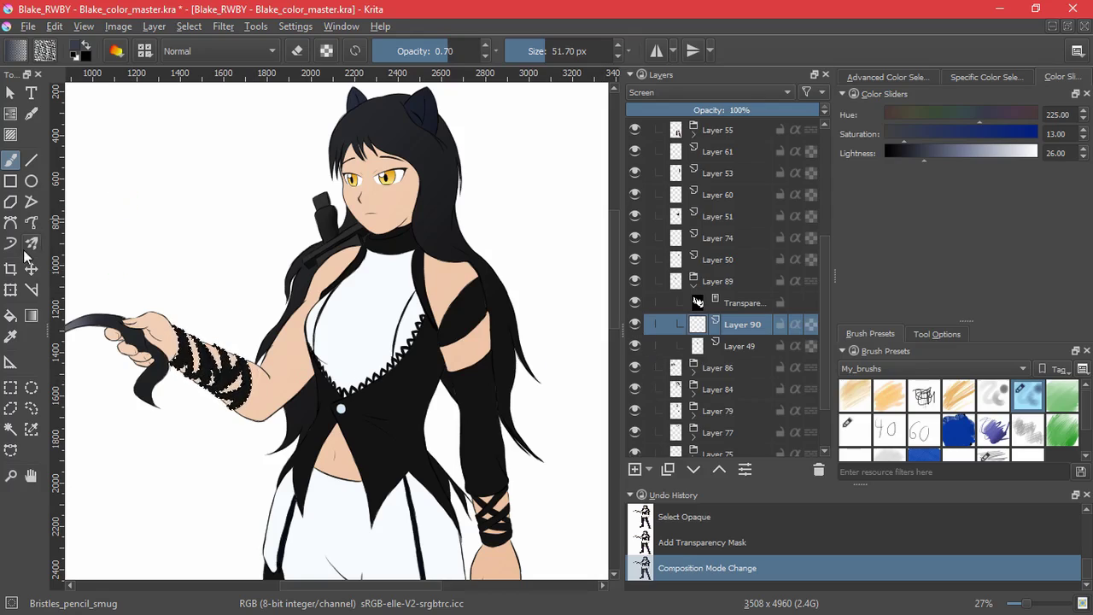
pyautogui.click(31, 315)
pyautogui.moveTo(158, 308); pyautogui.dragTo(244, 419)
pyautogui.hotkey('ctrl', 'z')
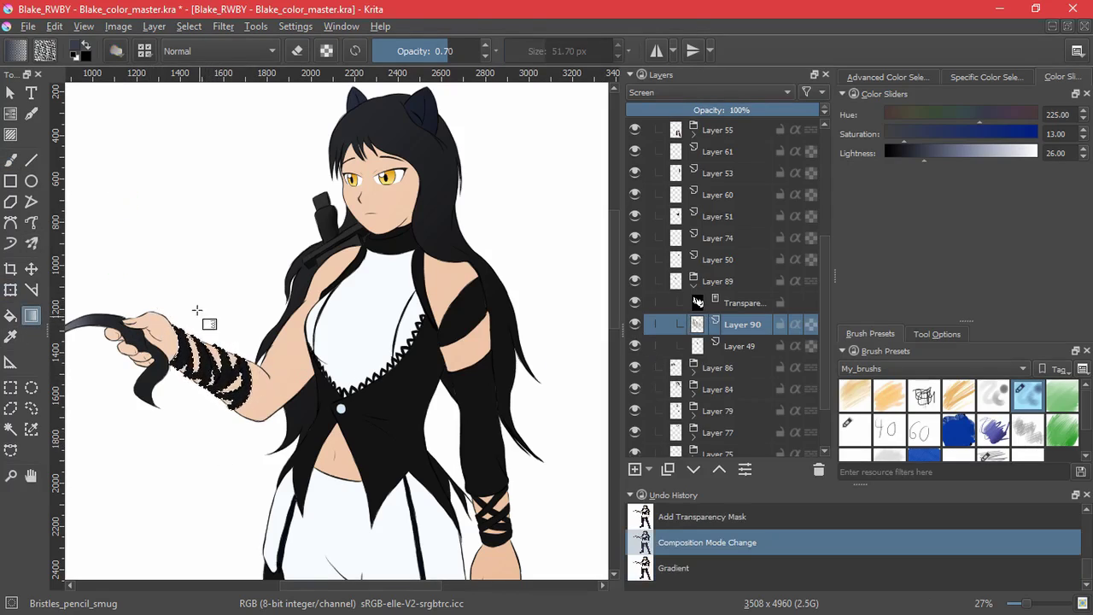
pyautogui.moveTo(195, 312); pyautogui.dragTo(220, 464)
pyautogui.click(189, 26)
pyautogui.click(214, 66)
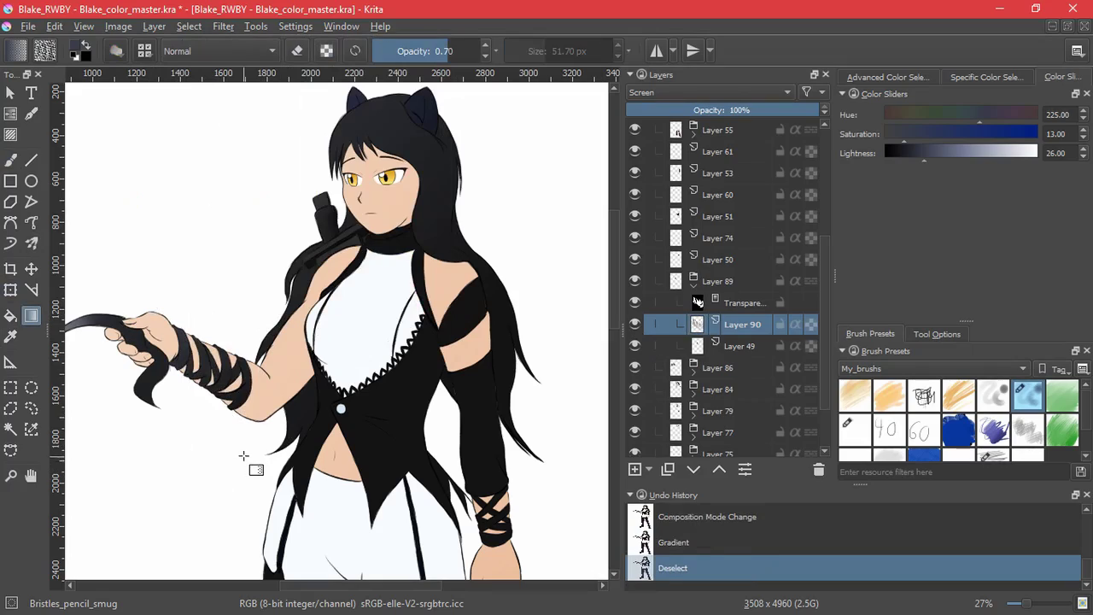
# - Add a Screen paint layer above Layer 90 and brush and blend highlights on the upper edges of the forearm wraps
pyautogui.click(634, 469)
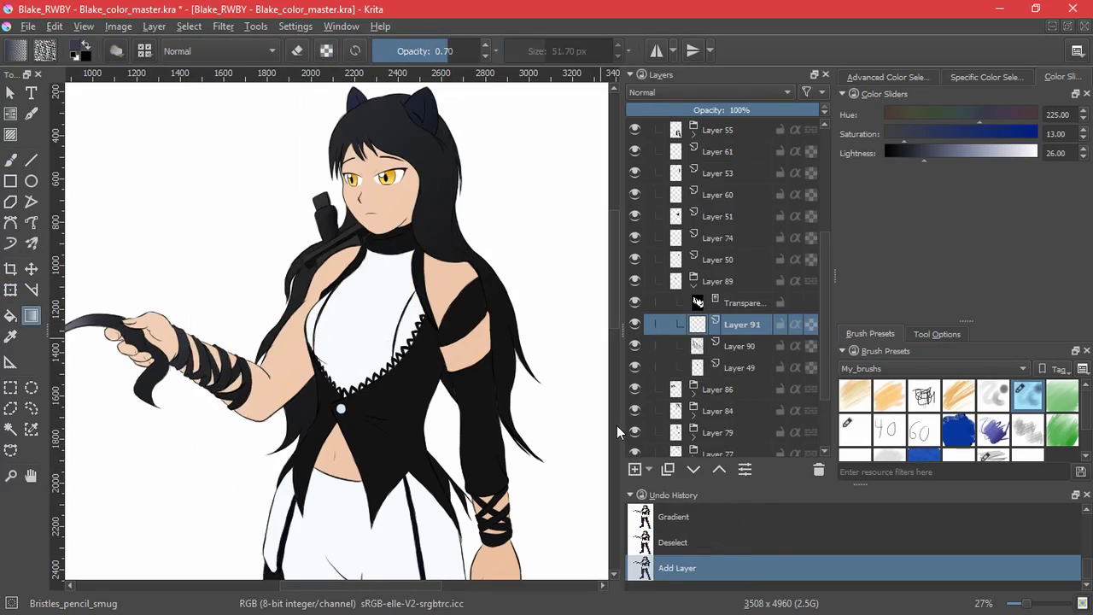
pyautogui.click(674, 92)
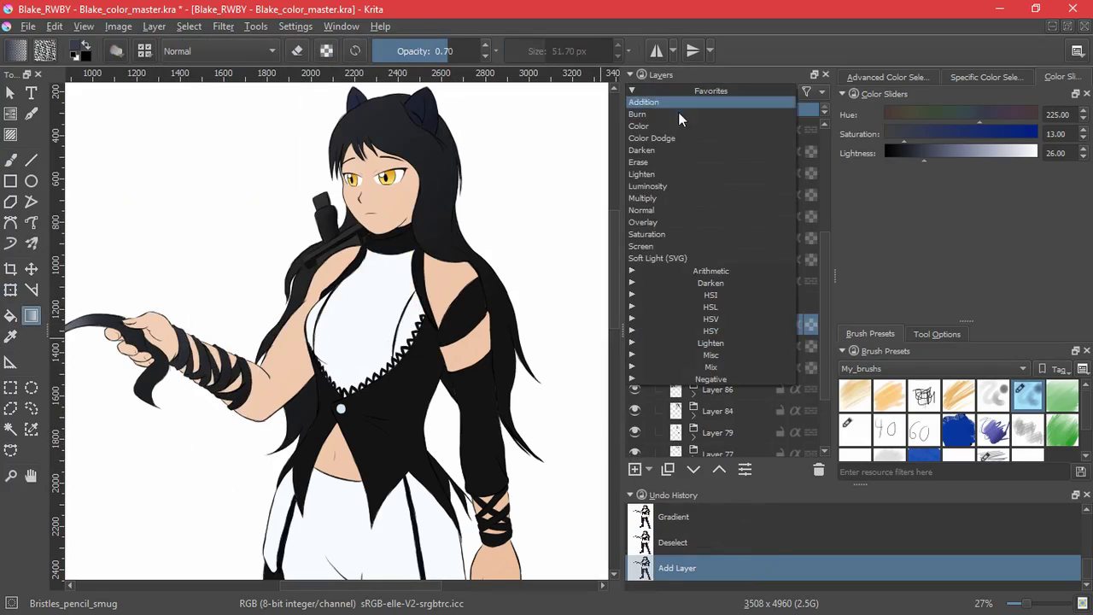
pyautogui.click(643, 246)
pyautogui.press('b')
pyautogui.click(993, 395)
pyautogui.hotkey('ctrl', 'z')
pyautogui.moveTo(175, 331)
pyautogui.mouseDown()
pyautogui.moveTo(184, 338)
pyautogui.moveTo(280, 251)
pyautogui.moveTo(316, 171)
pyautogui.mouseUp()
pyautogui.hotkey('ctrl', 'z')
pyautogui.moveTo(206, 271); pyautogui.dragTo(167, 250)
pyautogui.moveTo(246, 292); pyautogui.dragTo(270, 305)
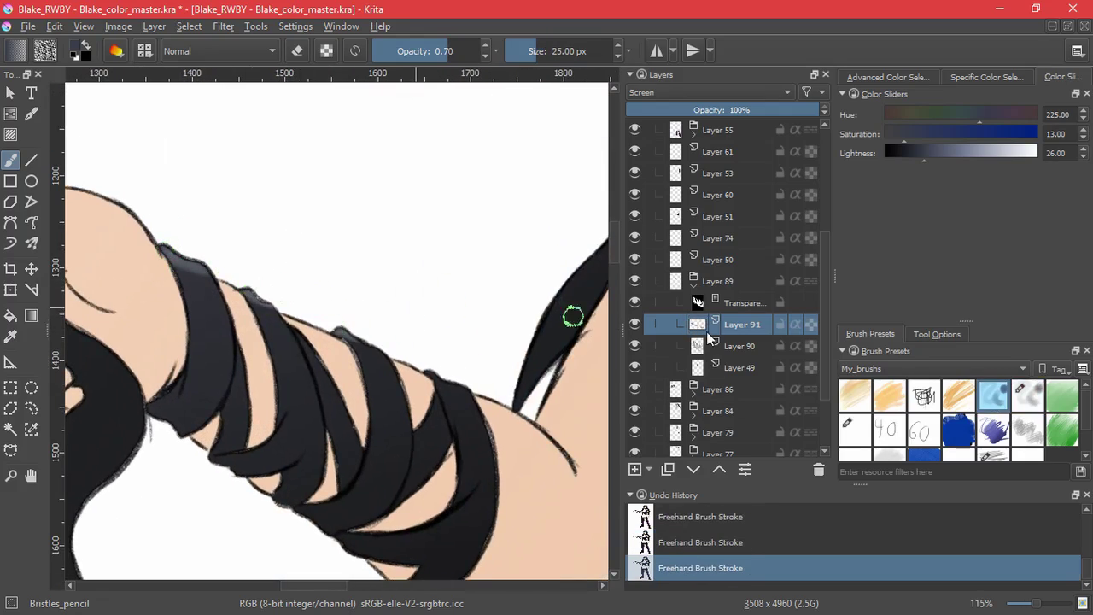
pyautogui.press('/')
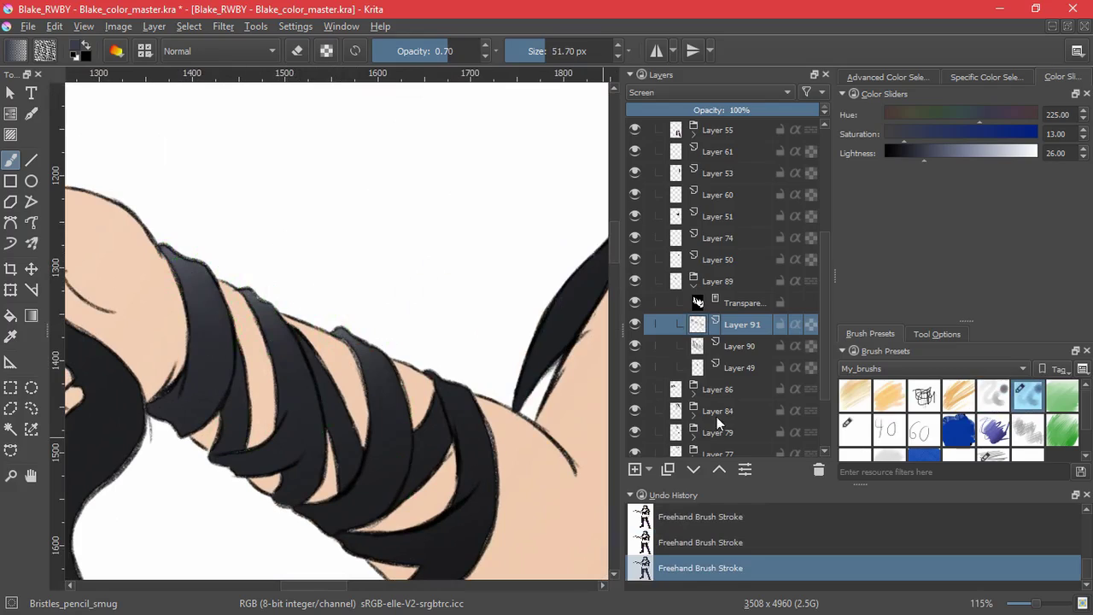
# - Add a Multiply paint layer above Layer 91 and shade the forearm wraps with Bristles_pencil, blending with Bristles_pencil_smug
pyautogui.click(634, 468)
pyautogui.click(709, 92)
pyautogui.click(668, 202)
pyautogui.press('/')
pyautogui.moveTo(370, 476); pyautogui.dragTo(372, 380)
pyautogui.moveTo(321, 420); pyautogui.dragTo(381, 398)
pyautogui.moveTo(331, 425)
pyautogui.mouseDown()
pyautogui.moveTo(390, 392)
pyautogui.moveTo(405, 346)
pyautogui.mouseUp()
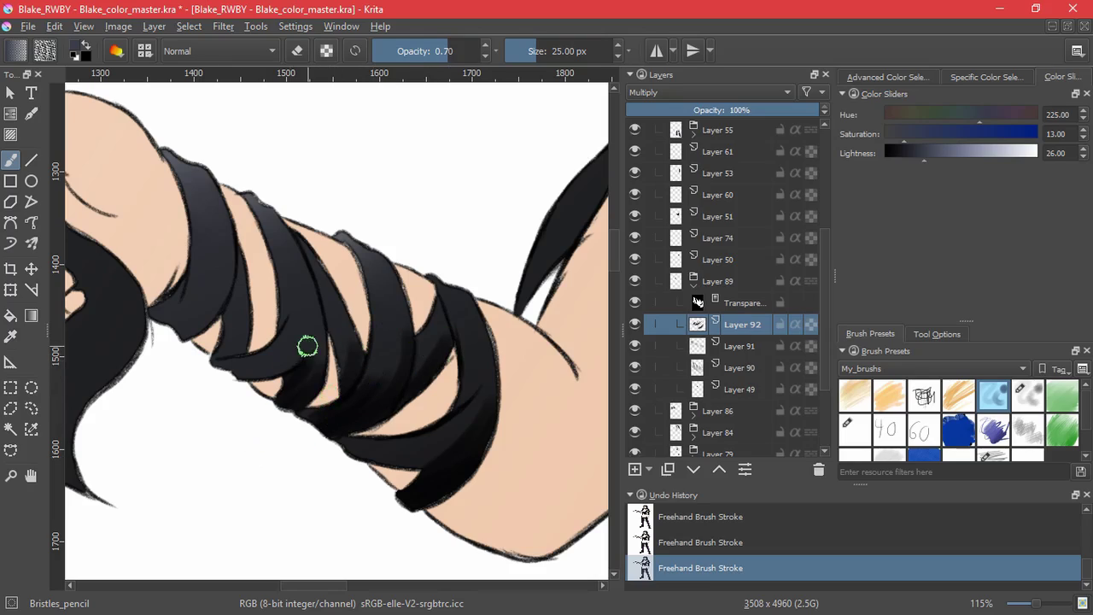
pyautogui.click(1026, 397)
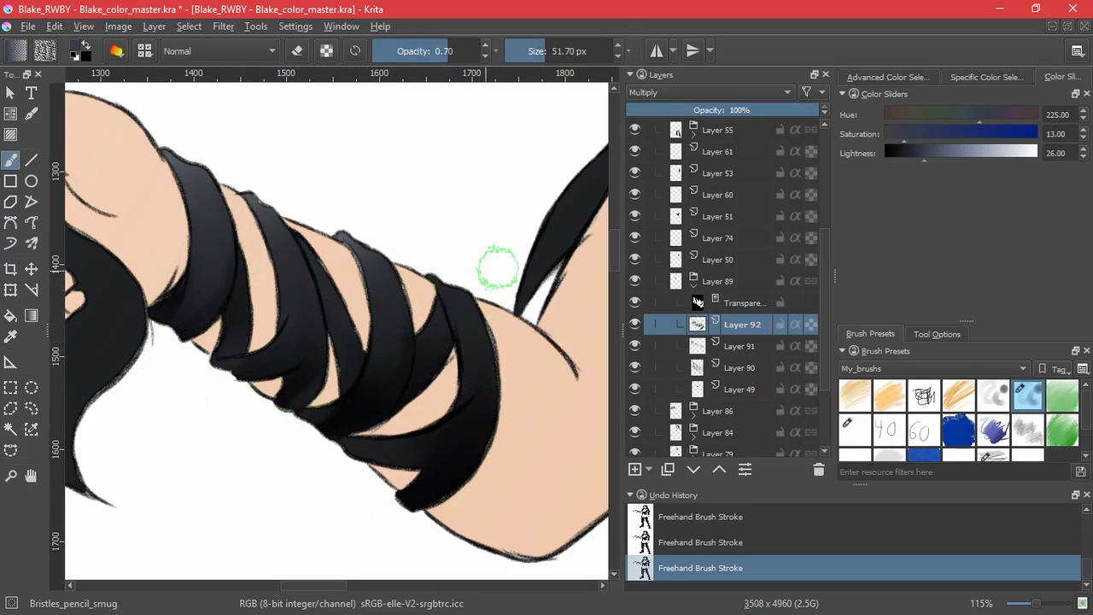
pyautogui.scroll(-5, 487, 269)
# - Group the layer of dark lines on the top, Layer 50, with a new paint layer and mask the group from its opaque pixels
pyautogui.click(729, 261)
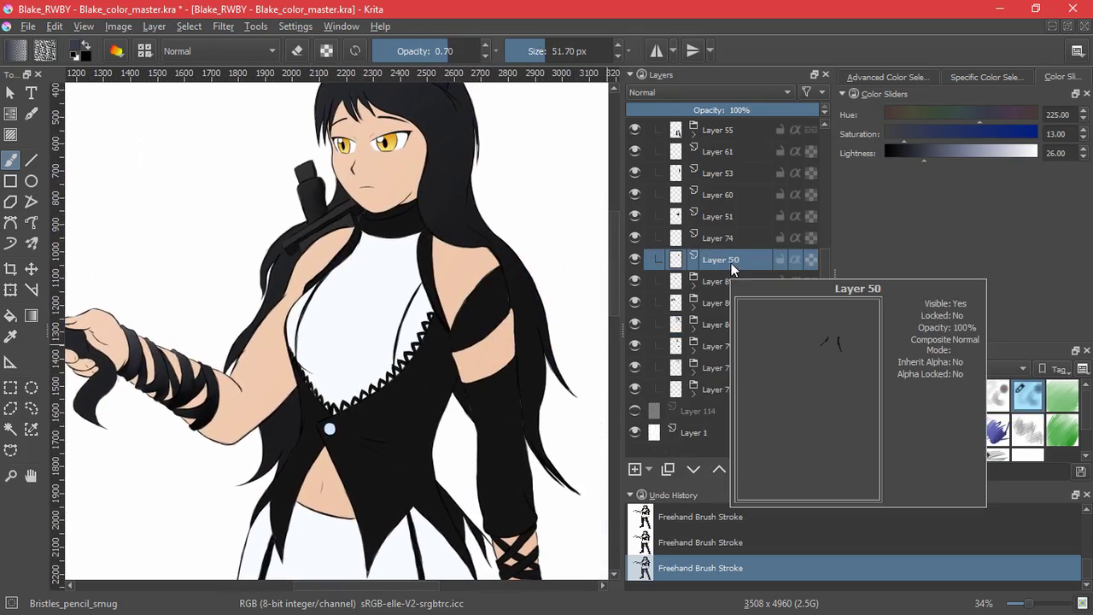
pyautogui.hotkey('ctrl', 'shift', 'g')
pyautogui.click(188, 25)
pyautogui.click(222, 252)
pyautogui.click(733, 280)
pyautogui.click(719, 261)
pyautogui.click(649, 470)
pyautogui.click(674, 550)
pyautogui.click(188, 25)
pyautogui.click(218, 68)
# - Set Layer 94 to Multiply and apply a gradient inside a rectangular selection over the chest
pyautogui.click(739, 302)
pyautogui.click(709, 91)
pyautogui.click(661, 212)
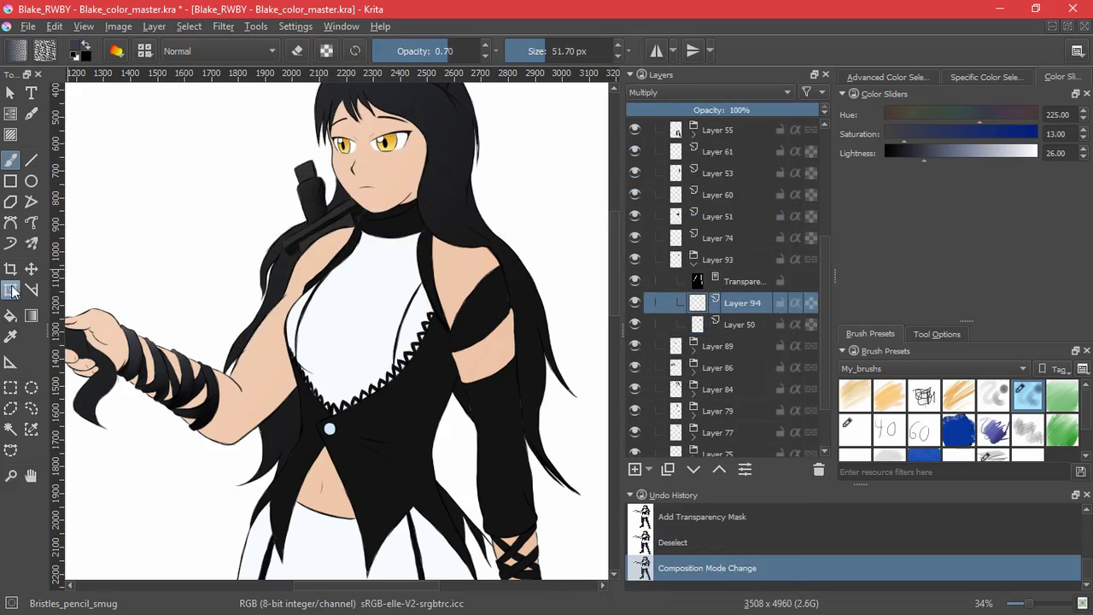
pyautogui.click(13, 388)
pyautogui.moveTo(261, 199)
pyautogui.mouseDown()
pyautogui.moveTo(484, 339)
pyautogui.moveTo(498, 362)
pyautogui.mouseUp()
pyautogui.click(30, 316)
pyautogui.moveTo(170, 153)
pyautogui.mouseDown()
pyautogui.moveTo(457, 323)
pyautogui.moveTo(484, 401)
pyautogui.mouseUp()
# - Change Layer 94's blending mode to Screen and clear the rectangular selection
pyautogui.click(708, 92)
pyautogui.click(661, 136)
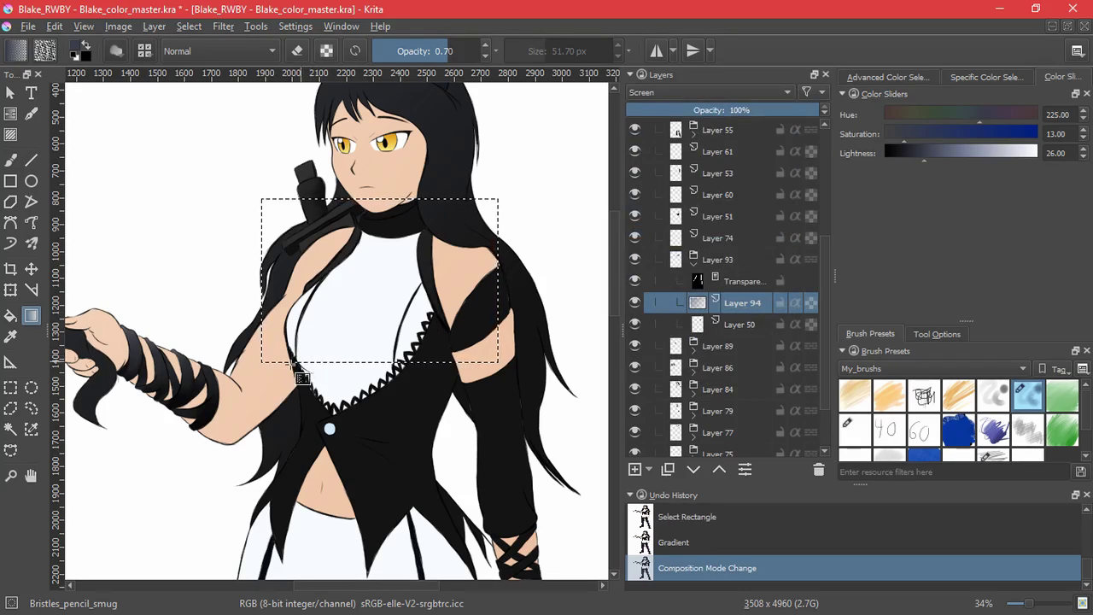
pyautogui.click(189, 27)
pyautogui.click(200, 63)
# - Try another gradient across Layer 94 without a selection
pyautogui.moveTo(367, 305); pyautogui.dragTo(395, 311)
pyautogui.moveTo(436, 427); pyautogui.dragTo(434, 367)
pyautogui.moveTo(440, 360); pyautogui.dragTo(522, 353)
pyautogui.moveTo(524, 249); pyautogui.dragTo(563, 239)
pyautogui.hotkey('ctrl', 'z')
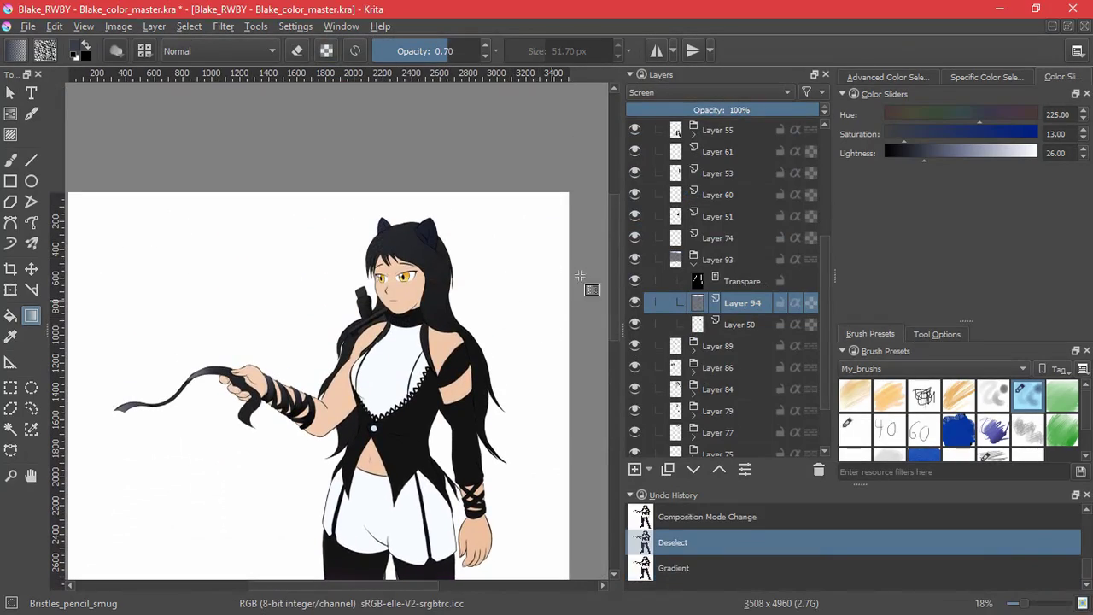
# - Group Layer 74, the round vest button, and mask the group from the layer's opaque pixels
pyautogui.click(693, 269)
pyautogui.hotkey('ctrl', 'g')
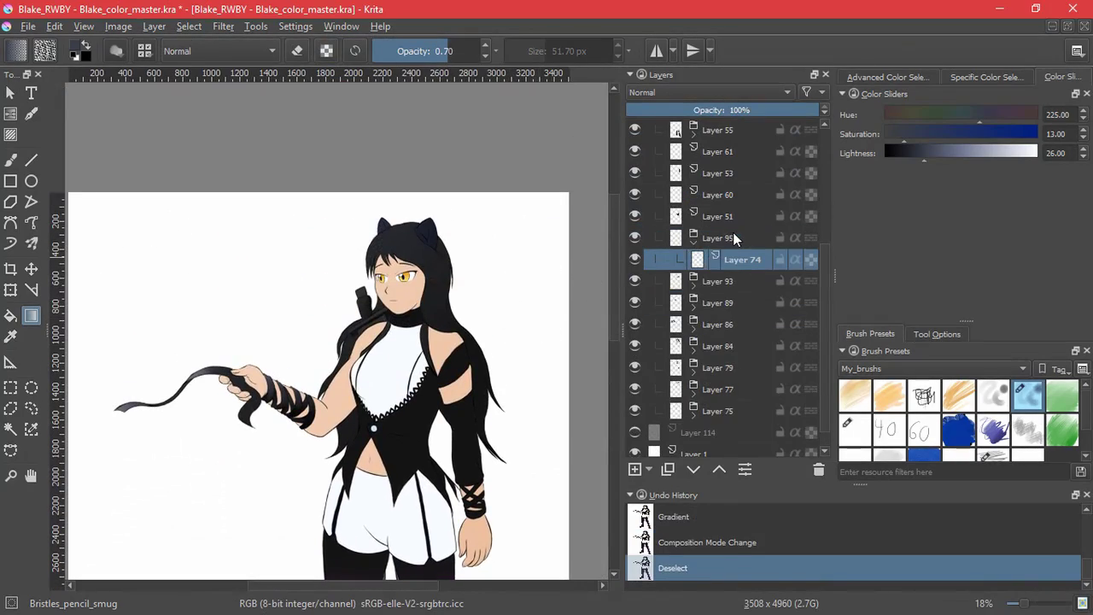
pyautogui.click(198, 27)
pyautogui.click(474, 371)
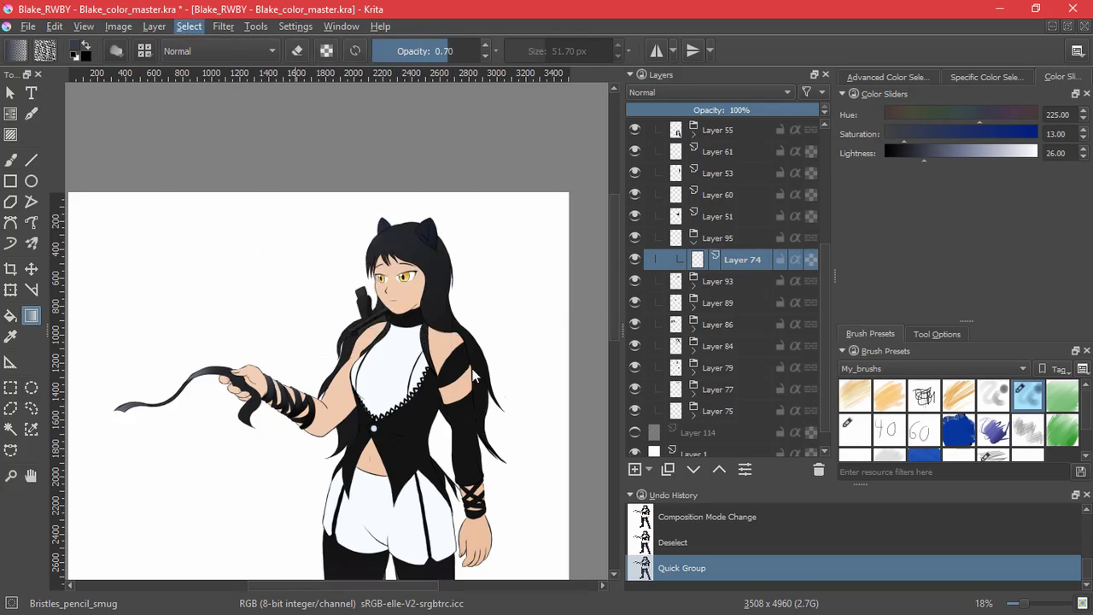
pyautogui.click(993, 398)
pyautogui.keyDown('ctrl'); pyautogui.click(452, 390); pyautogui.keyUp('ctrl')
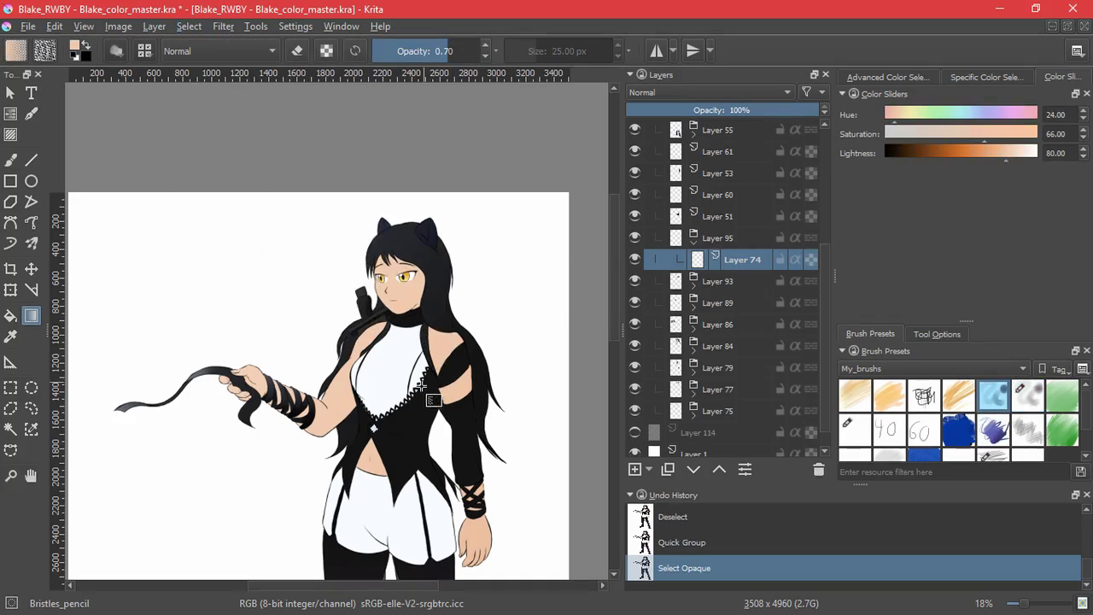
pyautogui.click(11, 159)
pyautogui.moveTo(355, 421)
pyautogui.mouseDown()
pyautogui.moveTo(520, 256)
pyautogui.moveTo(426, 159)
pyautogui.mouseUp()
pyautogui.click(718, 238)
pyautogui.click(649, 470)
pyautogui.click(696, 375)
# - Add a paint layer above Layer 74 inside its group and set the blending mode to Multiply
pyautogui.press('Insert')
pyautogui.click(708, 91)
pyautogui.click(668, 184)
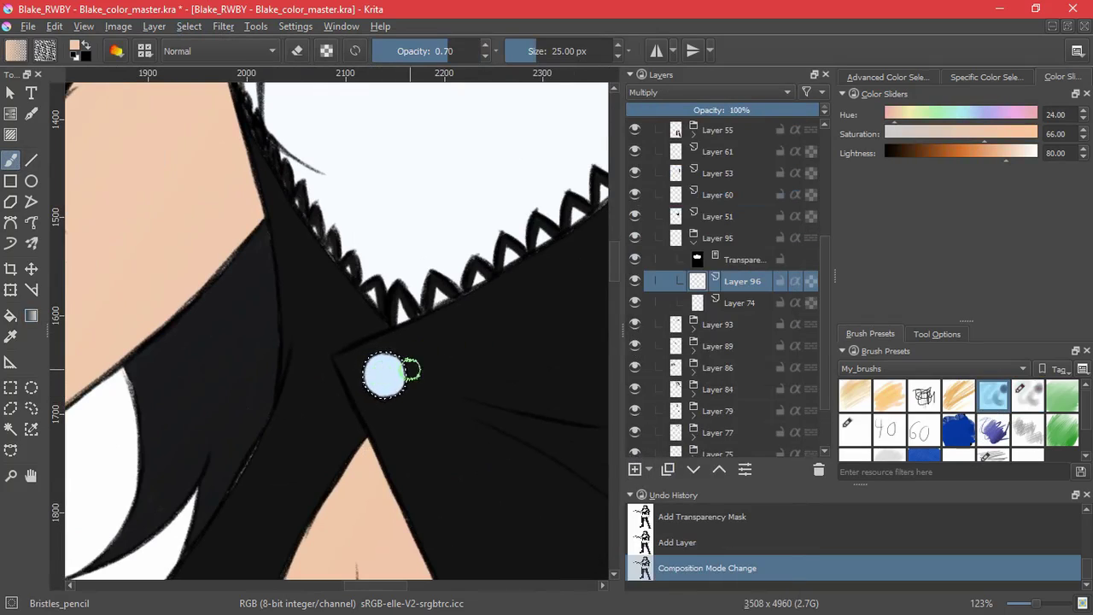
# - Shade the round vest button with its own sampled light blue, using the Bristles_pencil and Bristles_pencil_smug brushes, and clear the selection
pyautogui.keyDown('ctrl'); pyautogui.click(384, 376); pyautogui.keyUp('ctrl')
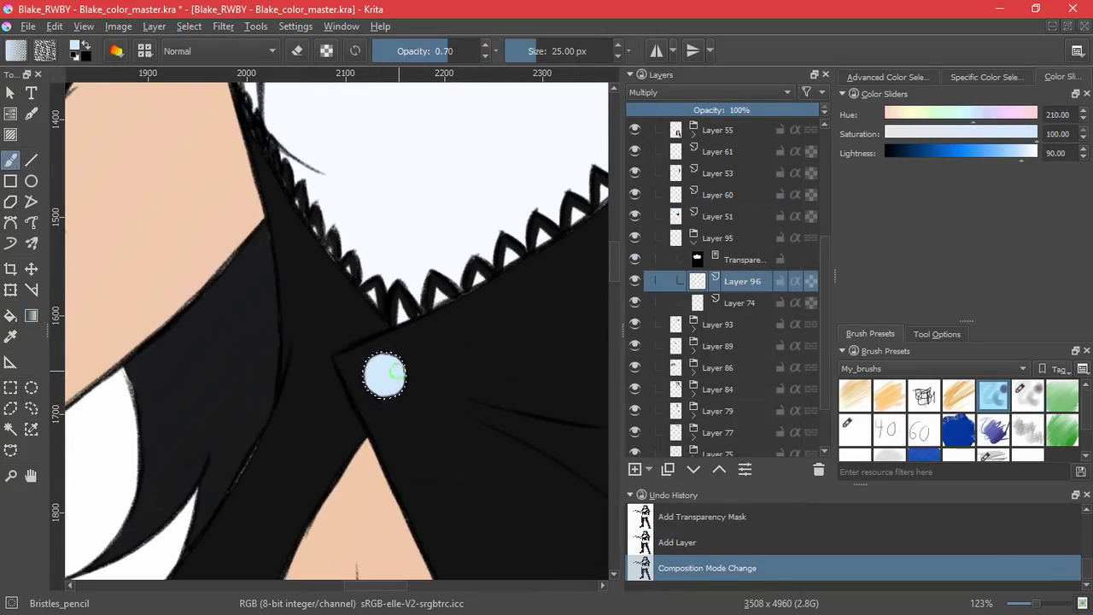
pyautogui.click(1020, 395)
pyautogui.moveTo(414, 435); pyautogui.dragTo(418, 521)
pyautogui.click(189, 27)
pyautogui.click(207, 64)
pyautogui.moveTo(478, 399); pyautogui.dragTo(502, 476)
pyautogui.moveTo(503, 477); pyautogui.dragTo(446, 294)
pyautogui.scroll(3, 444, 292)
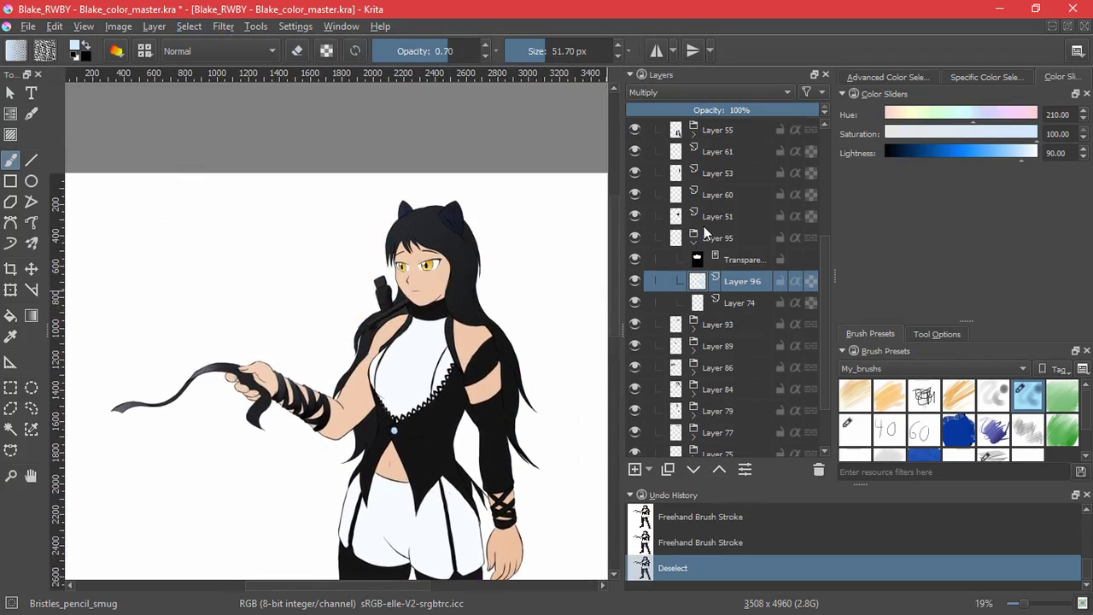
# - Group Layer 51, the black vest, with a new paint layer and mask the group from Layer 51's opaque pixels
pyautogui.click(693, 242)
pyautogui.click(749, 217)
pyautogui.hotkey('ctrl', 'g')
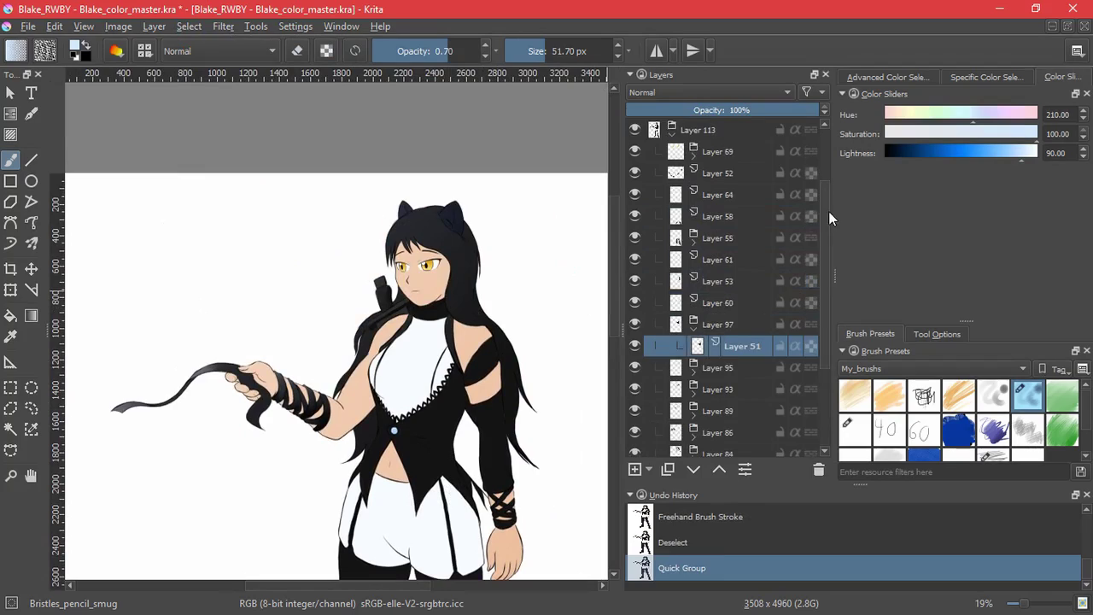
pyautogui.press('Insert')
pyautogui.click(696, 391)
pyautogui.click(188, 26)
pyautogui.click(214, 250)
pyautogui.click(648, 469)
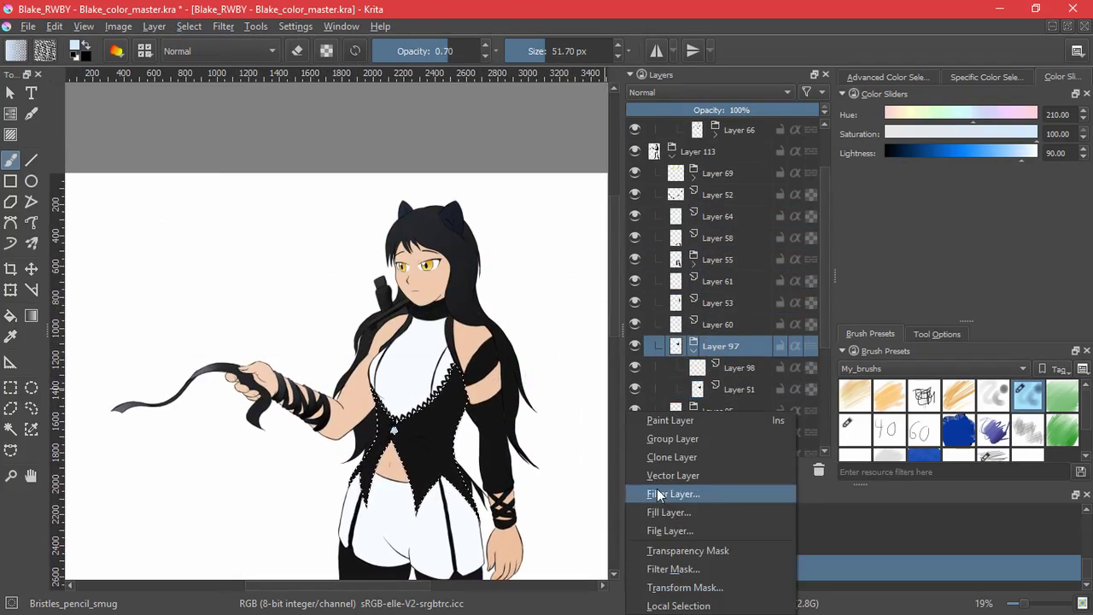
pyautogui.click(709, 550)
# - Set the new paint layer in the vest group to Screen and sample the vest's near-black as the gradient color
pyautogui.click(698, 392)
pyautogui.click(31, 316)
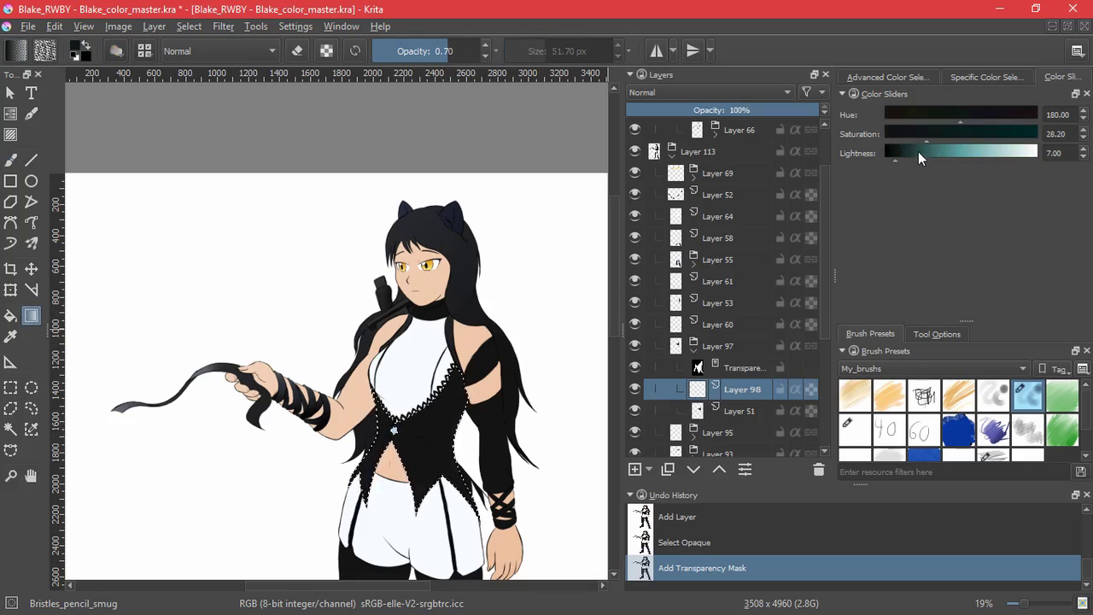
pyautogui.keyDown('ctrl'); pyautogui.click(444, 431); pyautogui.keyUp('ctrl')
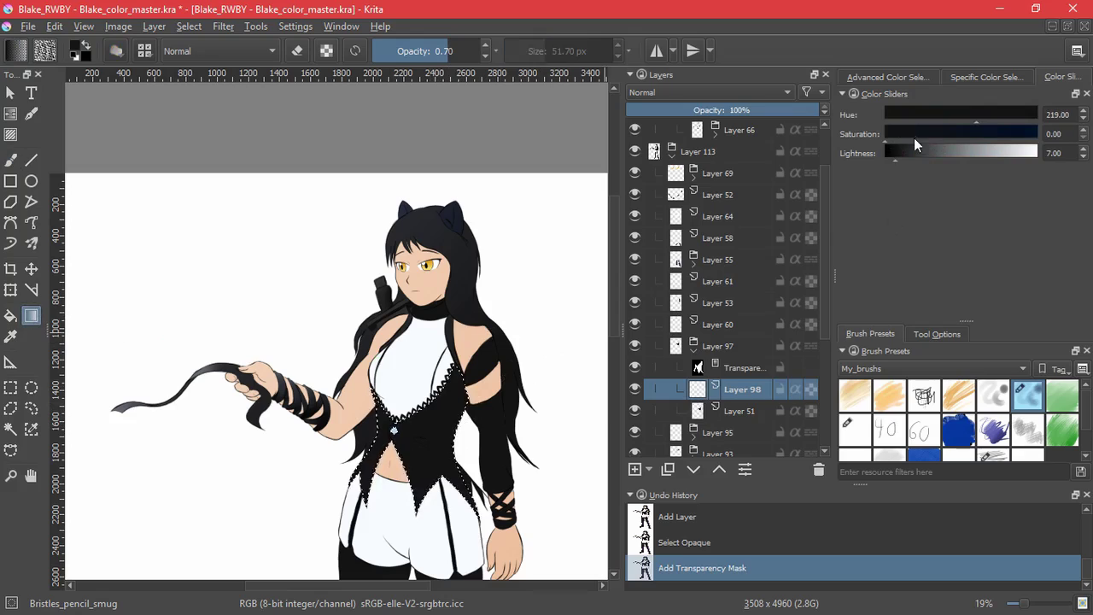
pyautogui.click(688, 92)
pyautogui.click(668, 246)
# - Apply a diagonal gradient across the vest on the Screen layer and clear the selection
pyautogui.moveTo(418, 375); pyautogui.dragTo(444, 588)
pyautogui.hotkey('ctrl', 'z')
pyautogui.moveTo(321, 368); pyautogui.dragTo(466, 567)
pyautogui.click(191, 27)
pyautogui.click(208, 61)
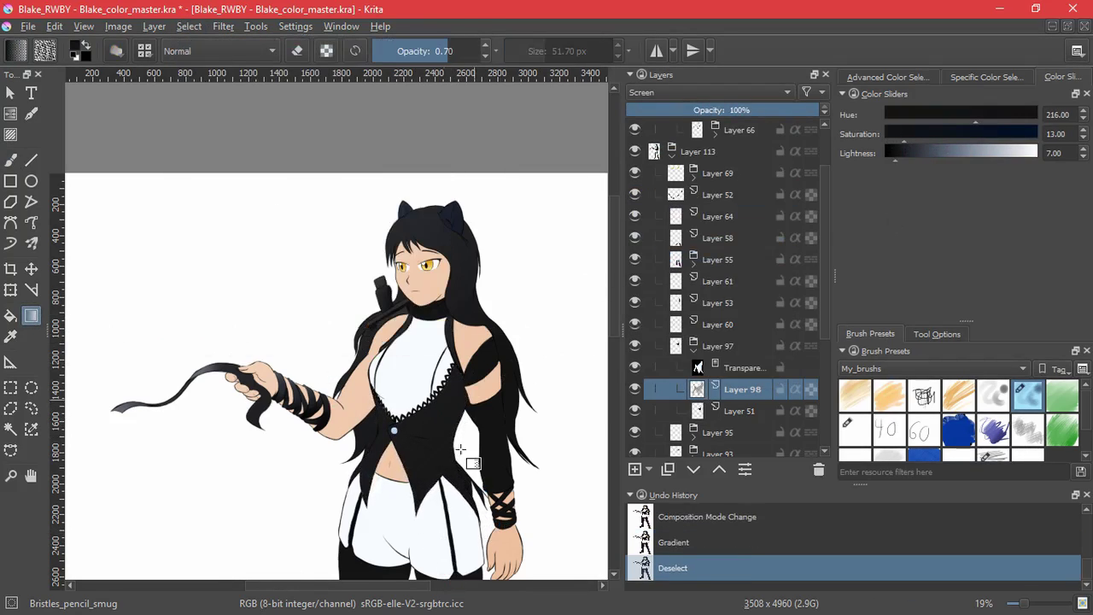
# - Add another paint layer above the gradient in the vest group and set it to Multiply
pyautogui.scroll(4, 431, 479)
pyautogui.click(634, 468)
pyautogui.click(719, 469)
pyautogui.click(683, 92)
pyautogui.click(672, 161)
# - Paint dark shading along the vest's side, folds and lower points with the Bristles_pencil brush
pyautogui.click(993, 395)
pyautogui.click(11, 159)
pyautogui.moveTo(499, 301)
pyautogui.mouseDown()
pyautogui.moveTo(402, 288)
pyautogui.moveTo(474, 302)
pyautogui.mouseUp()
pyautogui.moveTo(440, 175)
pyautogui.mouseDown()
pyautogui.moveTo(420, 278)
pyautogui.moveTo(504, 594)
pyautogui.moveTo(420, 453)
pyautogui.mouseUp()
pyautogui.moveTo(420, 402)
pyautogui.mouseDown()
pyautogui.moveTo(452, 349)
pyautogui.moveTo(471, 371)
pyautogui.mouseUp()
pyautogui.moveTo(389, 288); pyautogui.dragTo(498, 408)
pyautogui.moveTo(415, 302); pyautogui.dragTo(510, 353)
pyautogui.moveTo(404, 359); pyautogui.dragTo(508, 516)
pyautogui.moveTo(394, 392); pyautogui.dragTo(514, 538)
# - Blend the vest's painted shading with the Bristles_pencil_smug brush
pyautogui.click(1027, 395)
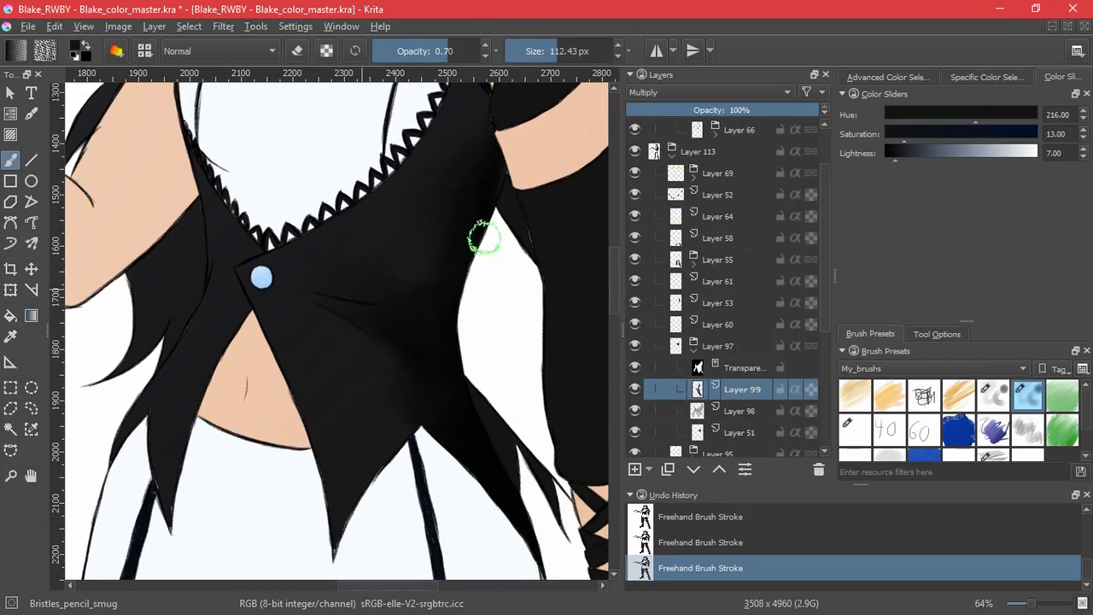
pyautogui.moveTo(416, 286); pyautogui.dragTo(409, 328)
pyautogui.moveTo(454, 417); pyautogui.dragTo(397, 353)
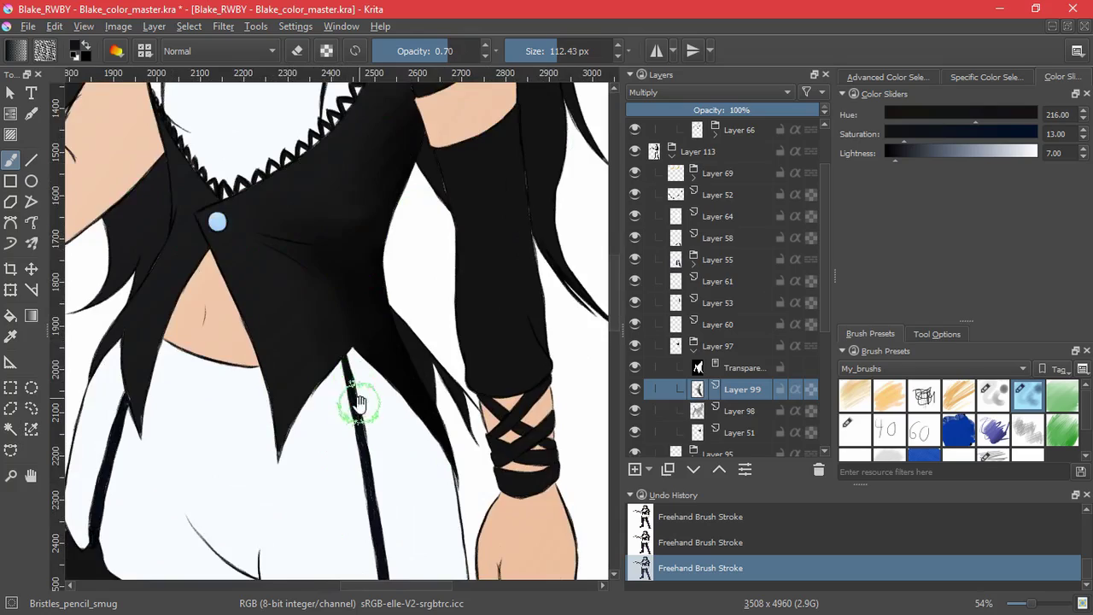
pyautogui.scroll(-4, 359, 403)
# - Group Layer 60, the gray coattails between the legs, with a new paint layer and mask the group from its opaque pixels
pyautogui.click(748, 318)
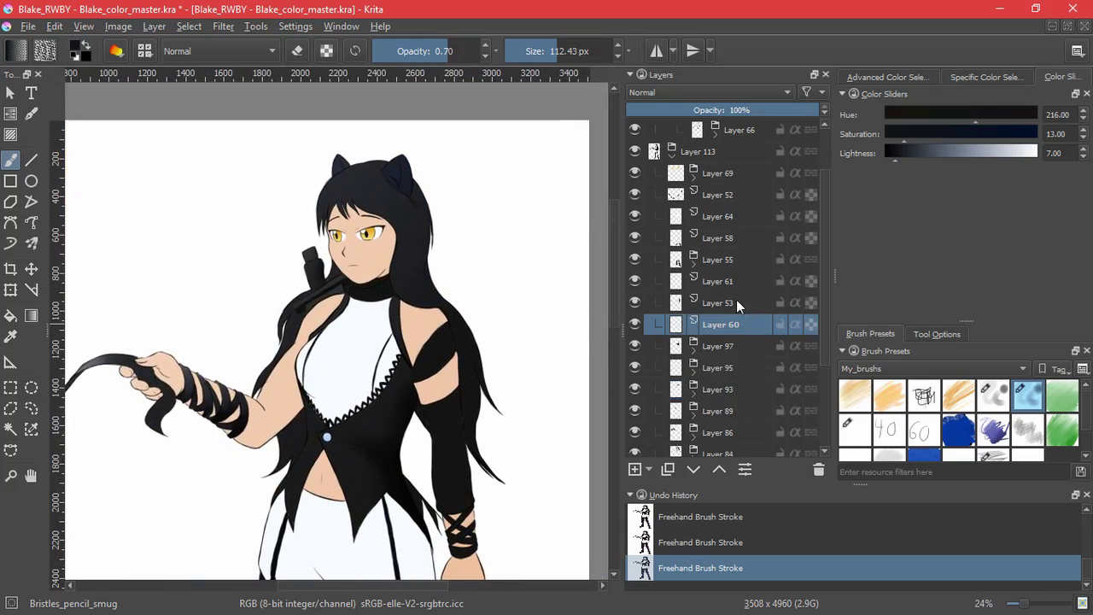
pyautogui.hotkey('ctrl', 'g')
pyautogui.click(189, 26)
pyautogui.click(233, 251)
pyautogui.moveTo(611, 275); pyautogui.dragTo(607, 347)
pyautogui.press('Insert')
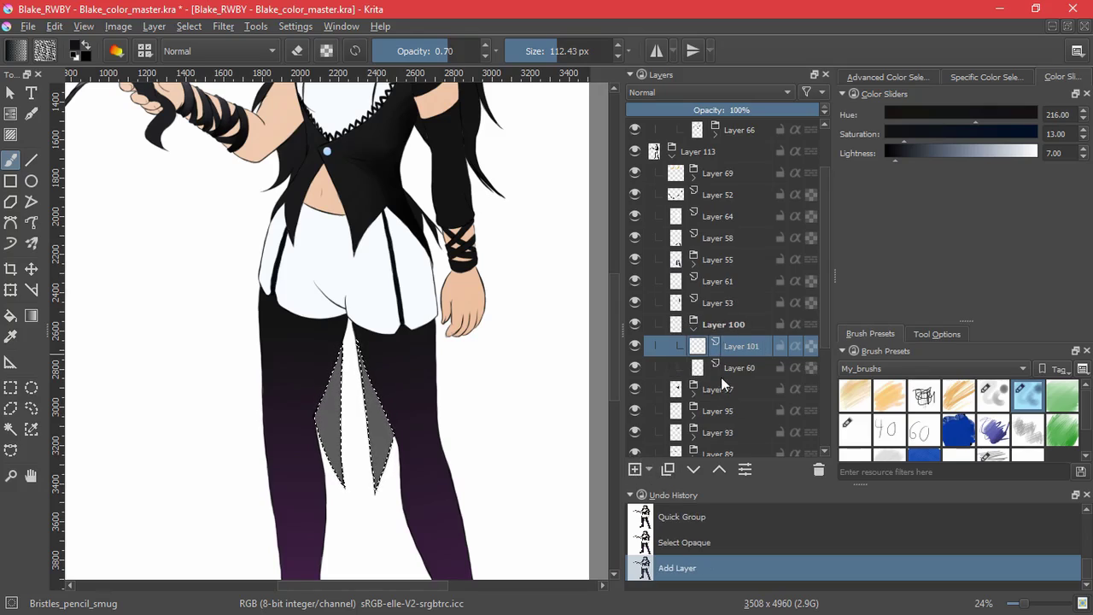
pyautogui.click(726, 368)
pyautogui.click(188, 26)
pyautogui.click(709, 406)
pyautogui.click(724, 325)
pyautogui.click(649, 470)
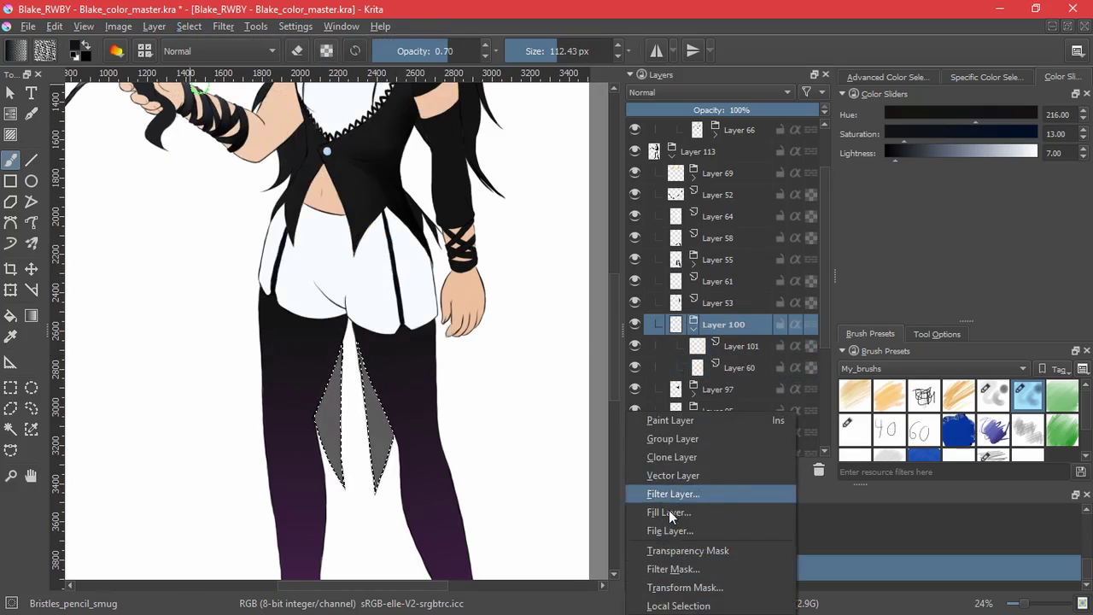
pyautogui.click(687, 550)
# - Set the coattails' new layer to Multiply, apply a downward gradient over them in their gray, and clear the selection
pyautogui.click(690, 92)
pyautogui.click(642, 198)
pyautogui.press('g')
pyautogui.moveTo(351, 324); pyautogui.dragTo(346, 504)
pyautogui.hotkey('ctrl', 'z')
pyautogui.moveTo(350, 340); pyautogui.dragTo(354, 480)
pyautogui.click(189, 27)
pyautogui.click(205, 64)
pyautogui.moveTo(506, 363); pyautogui.dragTo(507, 392)
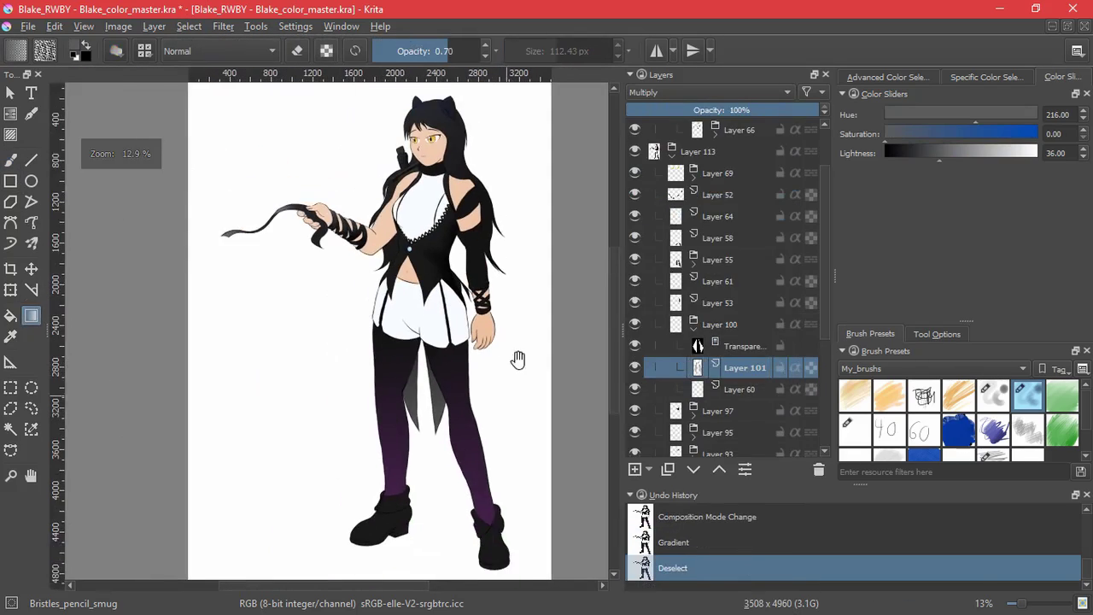
# - Group Layer 53, the black sleeve and armband, with a new paint layer and mask the group from Layer 53's opaque pixels
pyautogui.click(725, 303)
pyautogui.hotkey('ctrl', 'g')
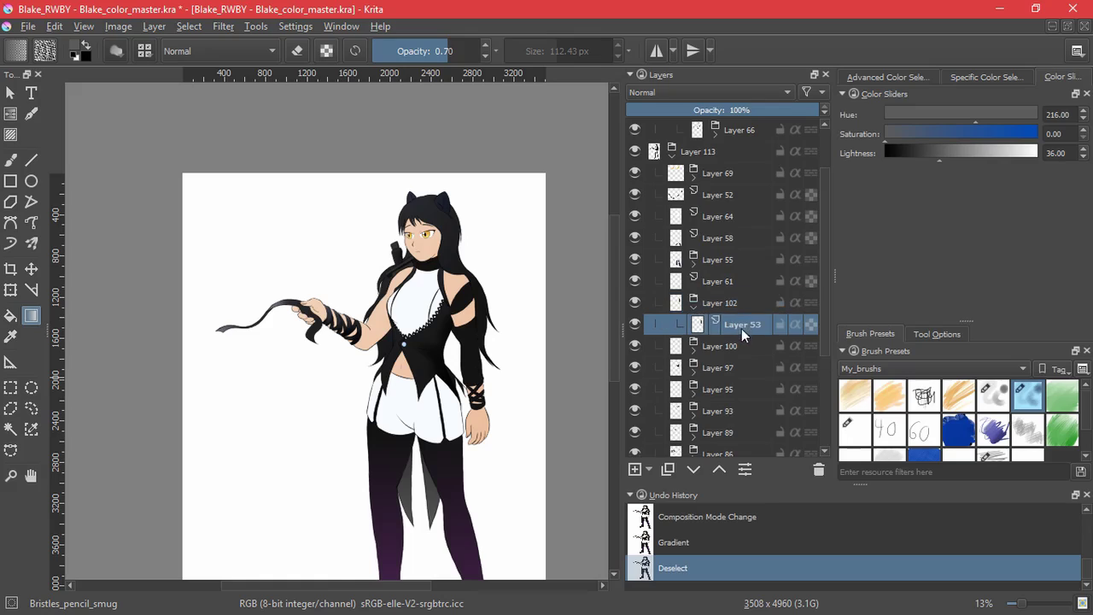
pyautogui.click(189, 26)
pyautogui.click(220, 248)
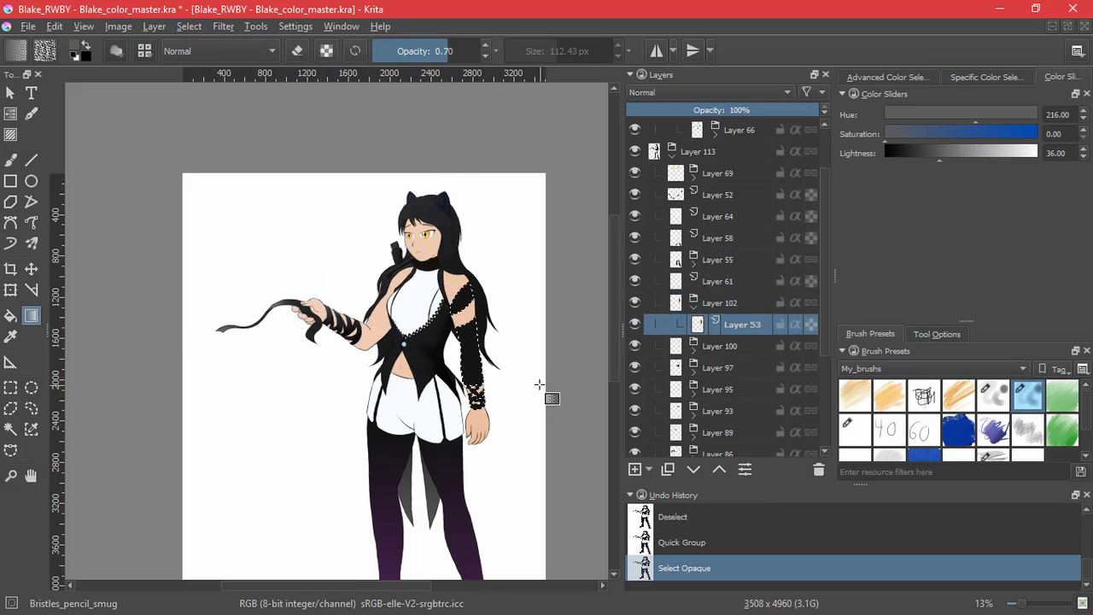
pyautogui.click(715, 303)
pyautogui.click(649, 468)
pyautogui.click(674, 537)
pyautogui.click(700, 346)
pyautogui.press('Insert')
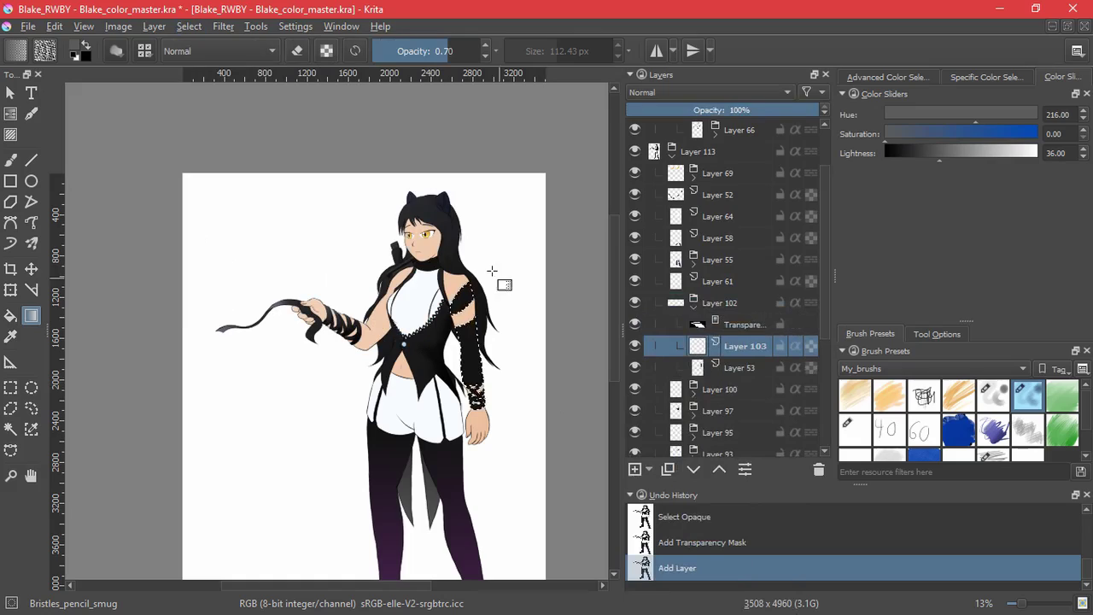
# - Set the sleeve's new layer to Screen and choose a color with hue 240, saturation 7 and lightness 12
pyautogui.keyDown('ctrl'); pyautogui.click(441, 347); pyautogui.keyUp('ctrl')
pyautogui.click(683, 92)
pyautogui.click(670, 247)
pyautogui.click(902, 154)
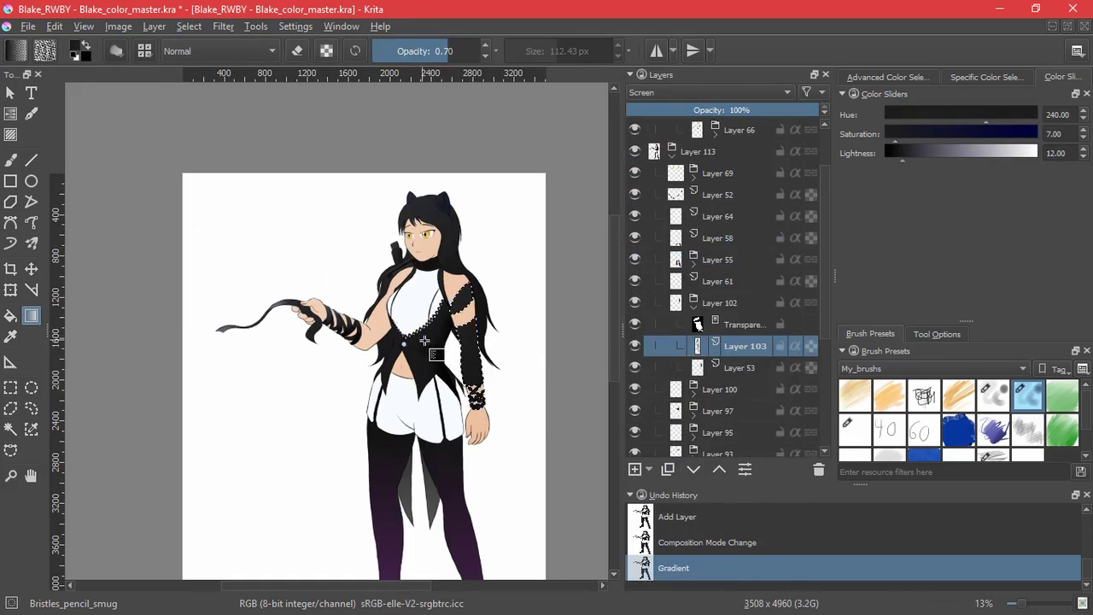
# - Apply a diagonal gradient from the vest across the sleeve, compare it with the ungraded version, and clear the selection
pyautogui.moveTo(425, 340); pyautogui.dragTo(510, 362)
pyautogui.hotkey('ctrl', 'z')
pyautogui.hotkey('ctrl', 'z')
pyautogui.moveTo(439, 338); pyautogui.dragTo(517, 382)
pyautogui.scroll(5, 497, 338)
pyautogui.hotkey('ctrl', 'z')
pyautogui.hotkey('ctrl', 'shift', 'z')
pyautogui.hotkey('ctrl', 'z')
pyautogui.hotkey('ctrl', 'shift', 'z')
pyautogui.hotkey('ctrl', 'shift', 'a')
pyautogui.scroll(-5, 513, 393)
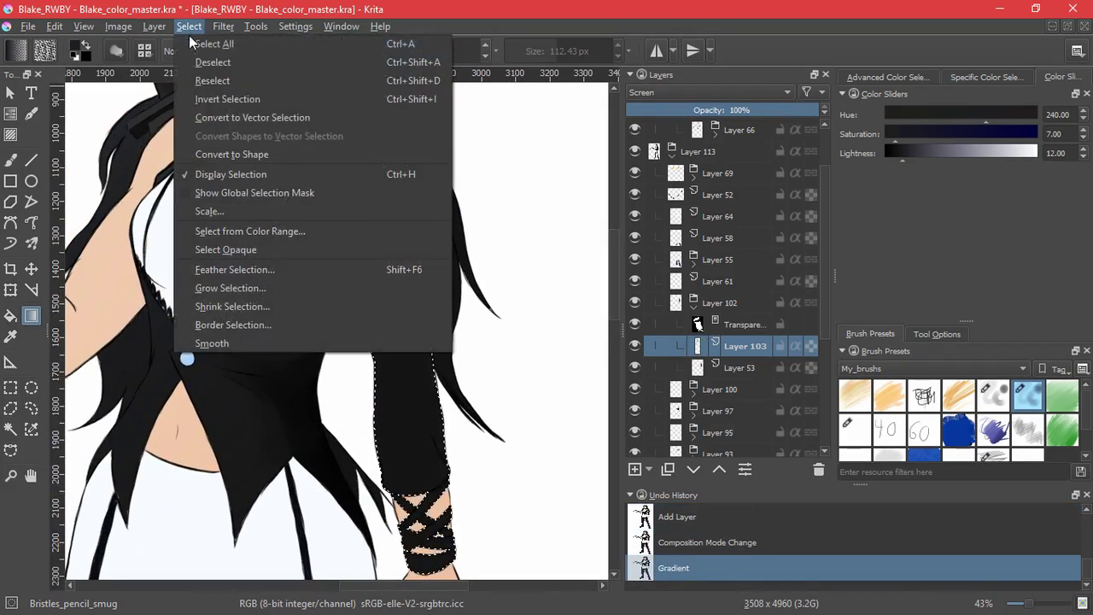
# - Add another paint layer to the sleeve's group, set it to Screen, and choose the Bristles_pencil brush
pyautogui.click(635, 469)
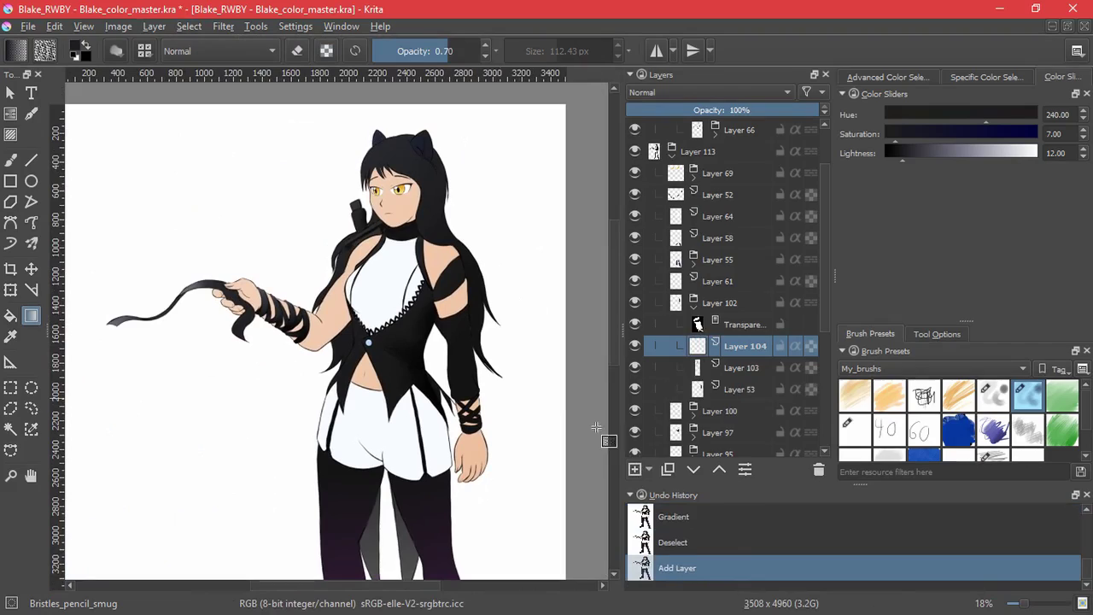
pyautogui.click(995, 401)
pyautogui.click(11, 159)
pyautogui.scroll(5, 444, 309)
pyautogui.click(671, 94)
pyautogui.click(674, 260)
# - Paint highlights on the armband and long sleeve and blend them with the Bristles_pencil_smug brush
pyautogui.moveTo(432, 248); pyautogui.dragTo(422, 295)
pyautogui.moveTo(440, 224); pyautogui.dragTo(424, 294)
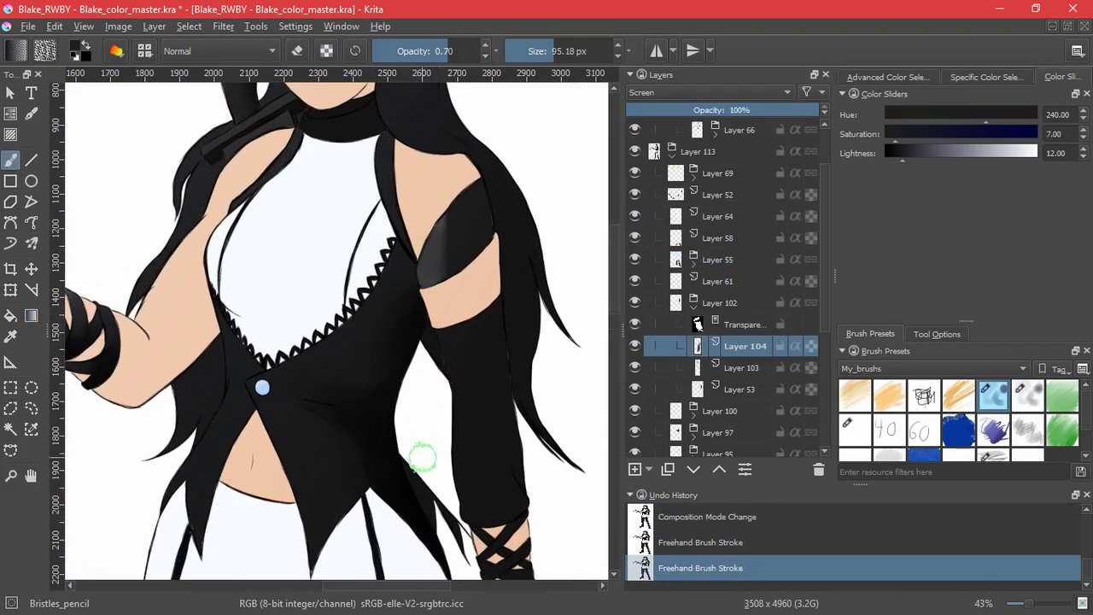
pyautogui.moveTo(458, 349); pyautogui.dragTo(462, 496)
pyautogui.click(1027, 395)
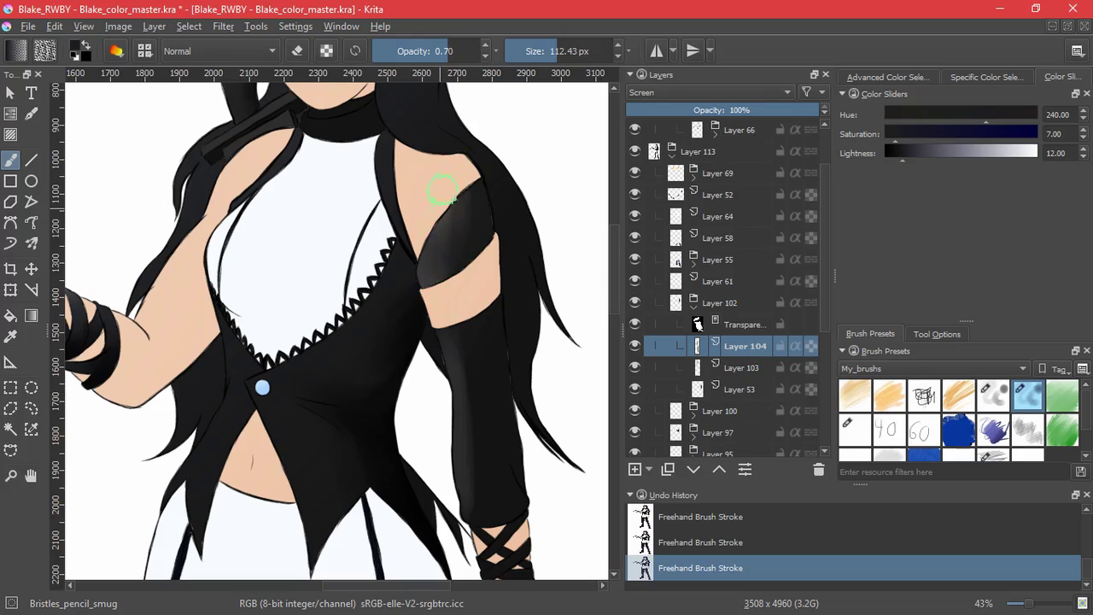
pyautogui.scroll(-2, 462, 314)
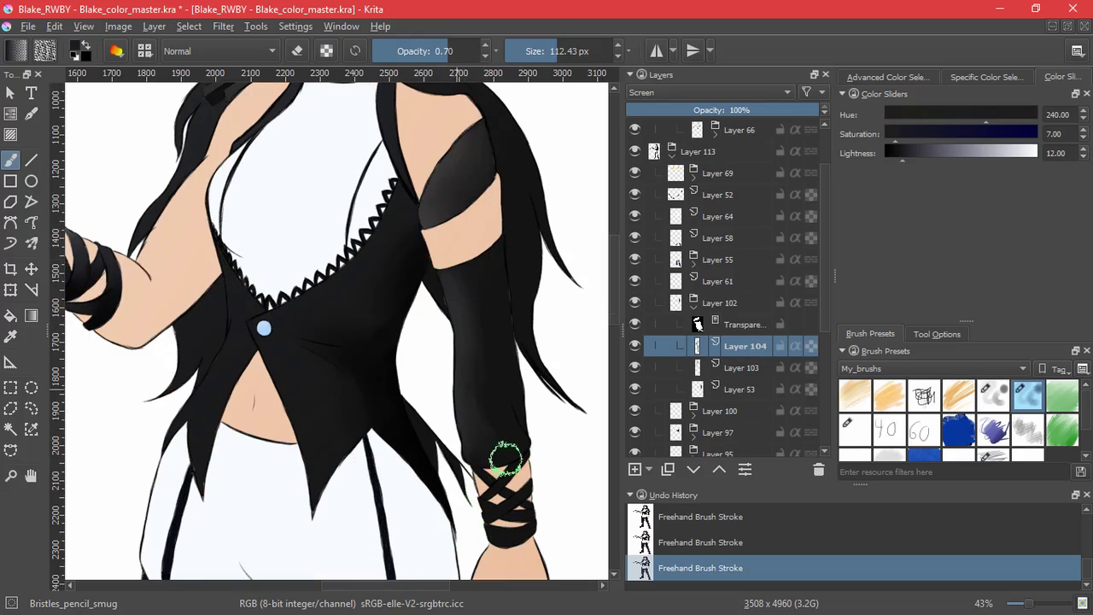
pyautogui.scroll(-5, 494, 543)
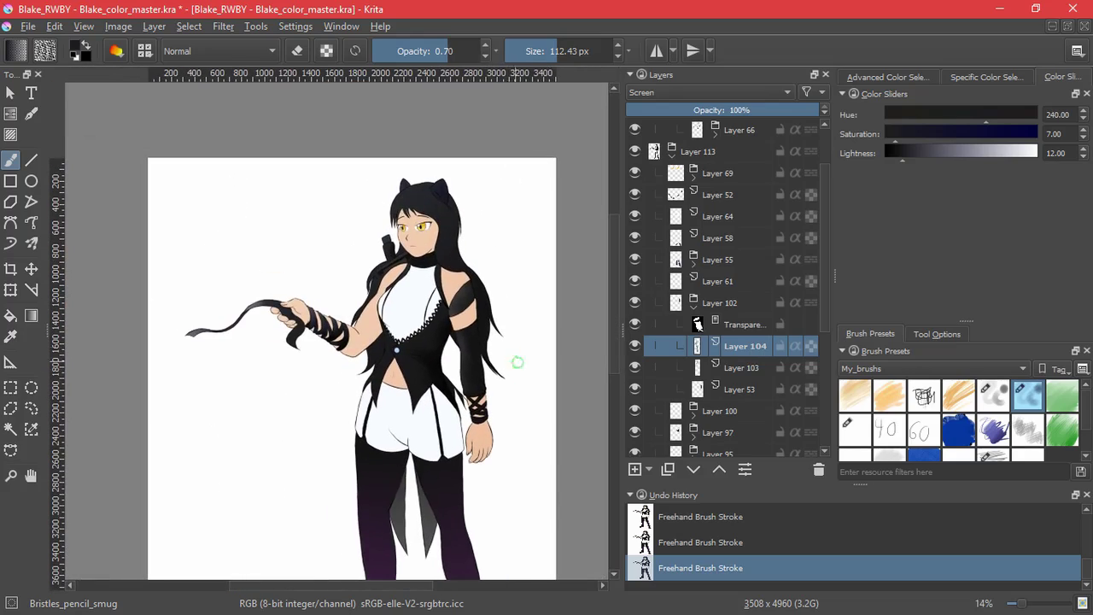
# - Group Layer 61 with a new paint layer and mask the group from Layer 61's opaque pixels
pyautogui.click(693, 307)
pyautogui.click(753, 291)
pyautogui.hotkey('ctrl', 'g')
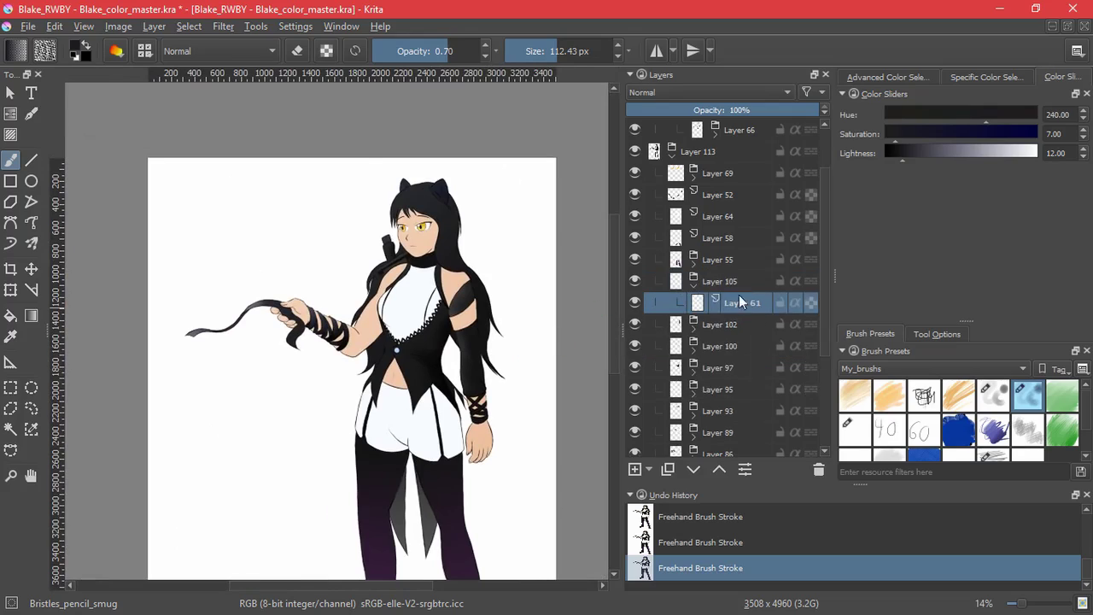
pyautogui.click(199, 27)
pyautogui.click(299, 249)
pyautogui.click(720, 281)
pyautogui.click(649, 469)
pyautogui.click(694, 536)
pyautogui.click(740, 325)
pyautogui.press('Insert')
# - Clear the selection and set the new paint layer above Layer 61 to Screen
pyautogui.click(189, 25)
pyautogui.click(226, 61)
pyautogui.hotkey('alt', 'shift', 's')
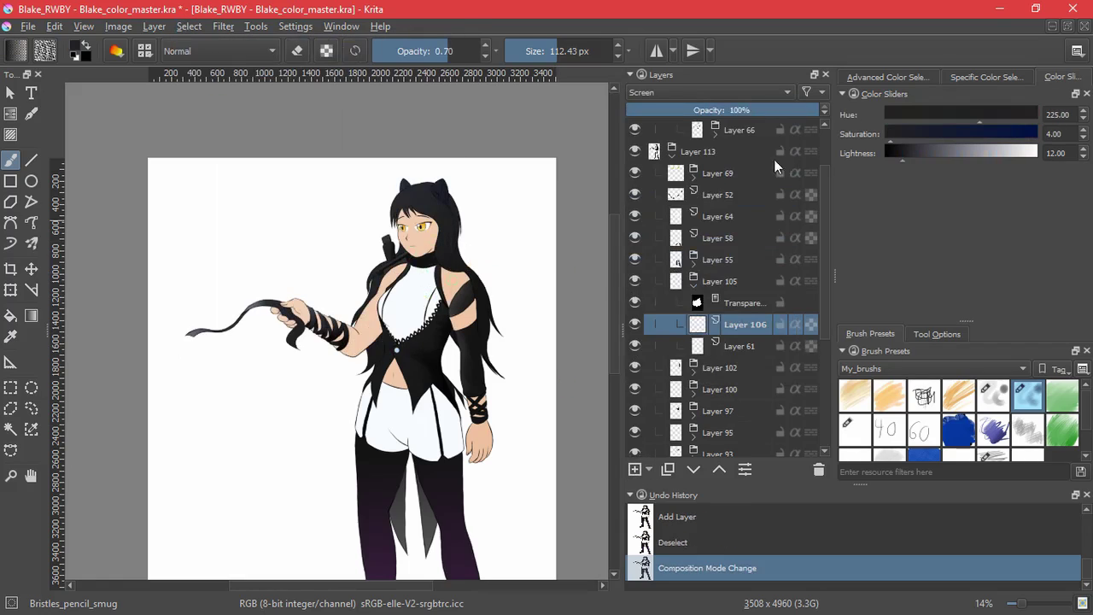
# - Brush highlights over the area of Layer 61, alternating between the Bristles_pencil and Bristles_pencil_smug brushes
pyautogui.click(887, 76)
pyautogui.scroll(4, 401, 281)
pyautogui.moveTo(452, 236); pyautogui.dragTo(429, 370)
pyautogui.scroll(2, 429, 370)
pyautogui.press('/')
pyautogui.moveTo(343, 321)
pyautogui.mouseDown()
pyautogui.moveTo(349, 342)
pyautogui.moveTo(472, 343)
pyautogui.moveTo(526, 327)
pyautogui.mouseUp()
pyautogui.press('/')
pyautogui.moveTo(527, 327); pyautogui.dragTo(516, 303)
pyautogui.scroll(-8, 453, 419)
# - Group Layer 58, the black boots, and select the layer's opaque pixels
pyautogui.click(693, 281)
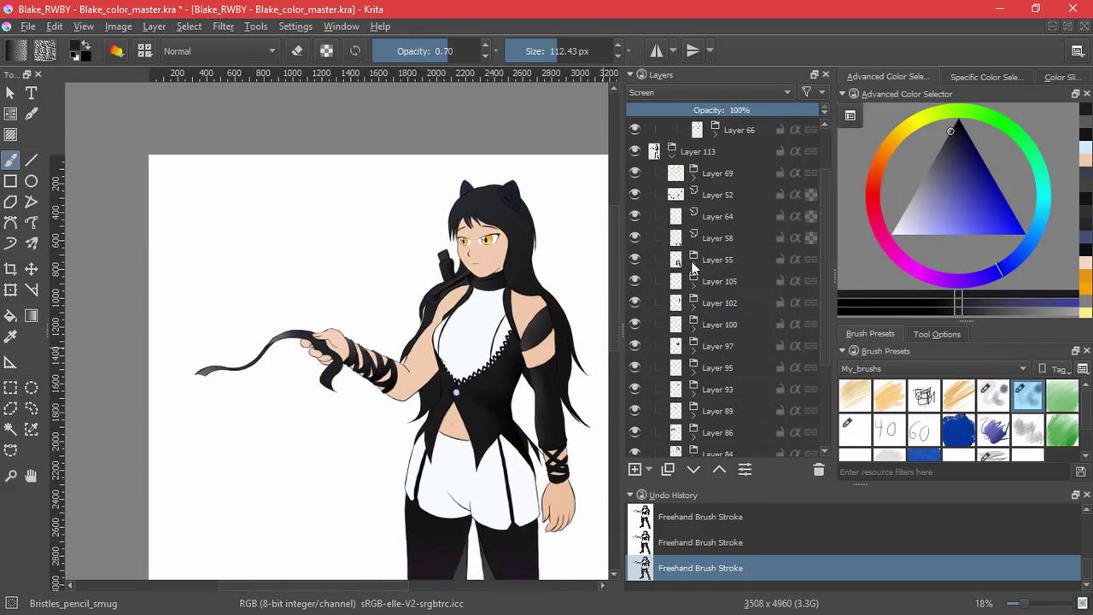
pyautogui.click(637, 258)
pyautogui.click(637, 258)
pyautogui.click(732, 244)
pyautogui.hotkey('ctrl', 'g')
pyautogui.moveTo(731, 249); pyautogui.dragTo(732, 250)
pyautogui.hotkey('ctrl', 'g')
pyautogui.click(189, 26)
pyautogui.click(226, 251)
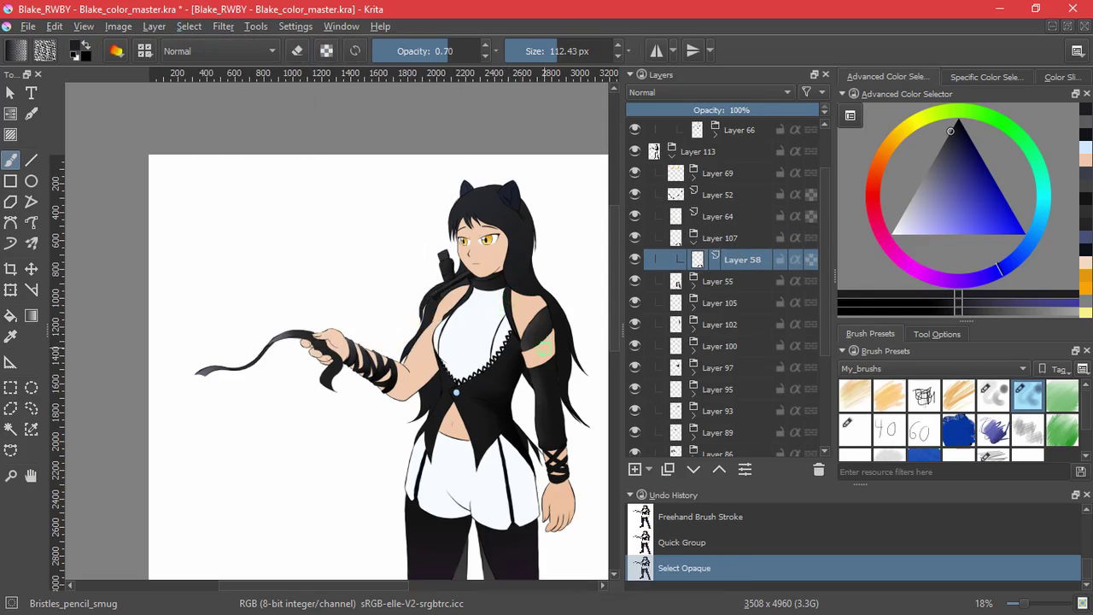
pyautogui.moveTo(567, 401); pyautogui.dragTo(494, 68)
# - Add a paint layer above Layer 58 in the boots' group and set it to Screen
pyautogui.press('Insert')
pyautogui.click(683, 92)
pyautogui.click(655, 247)
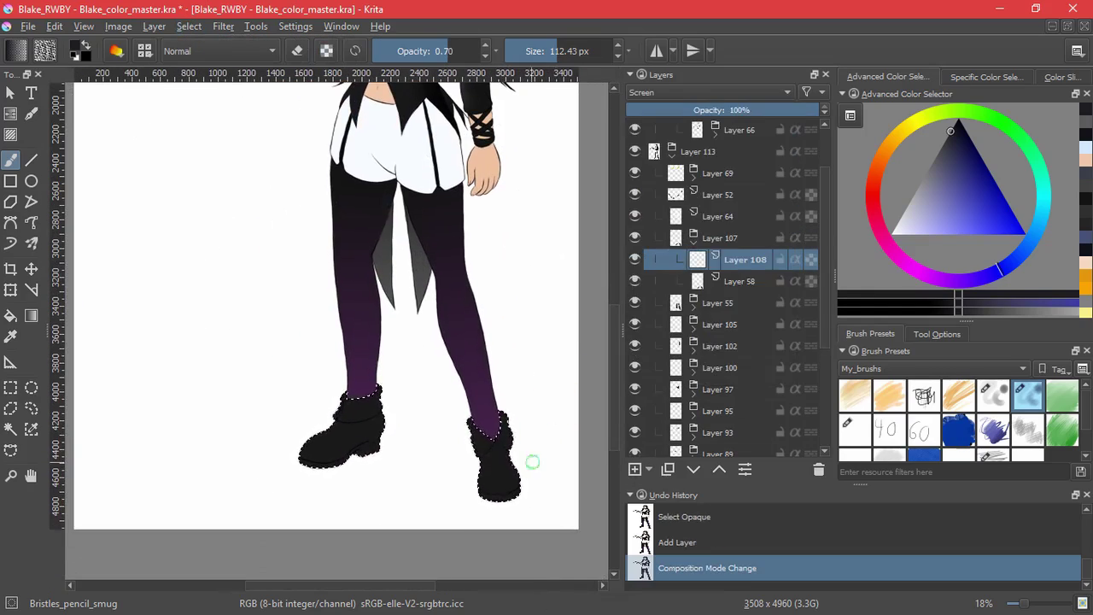
# - Brush highlights onto the black boots with the Bristles_pencil brush, within the selected area of the Screen layer
pyautogui.click(993, 397)
pyautogui.moveTo(330, 438); pyautogui.dragTo(335, 446)
pyautogui.hotkey('ctrl', 'z')
pyautogui.moveTo(346, 531); pyautogui.dragTo(355, 333)
pyautogui.moveTo(375, 317); pyautogui.dragTo(290, 401)
pyautogui.moveTo(415, 212); pyautogui.dragTo(368, 302)
pyautogui.moveTo(419, 243); pyautogui.dragTo(512, 221)
pyautogui.moveTo(546, 317); pyautogui.dragTo(144, 347)
pyautogui.moveTo(433, 341); pyautogui.dragTo(470, 427)
pyautogui.moveTo(520, 450)
pyautogui.mouseDown()
pyautogui.moveTo(511, 334)
pyautogui.moveTo(476, 408)
pyautogui.moveTo(534, 422)
pyautogui.mouseUp()
pyautogui.moveTo(461, 465); pyautogui.dragTo(529, 469)
# - Blend the boot highlights with the Bristles_pencil_smug brush and clear the selection
pyautogui.click(1027, 396)
pyautogui.moveTo(519, 299)
pyautogui.mouseDown()
pyautogui.moveTo(508, 395)
pyautogui.moveTo(553, 455)
pyautogui.mouseUp()
pyautogui.moveTo(453, 265)
pyautogui.mouseDown()
pyautogui.moveTo(481, 256)
pyautogui.moveTo(446, 303)
pyautogui.mouseUp()
pyautogui.moveTo(499, 299); pyautogui.dragTo(488, 333)
pyautogui.moveTo(273, 435); pyautogui.dragTo(590, 519)
pyautogui.moveTo(303, 282)
pyautogui.mouseDown()
pyautogui.moveTo(423, 251)
pyautogui.moveTo(353, 250)
pyautogui.moveTo(303, 274)
pyautogui.moveTo(207, 399)
pyautogui.moveTo(175, 415)
pyautogui.mouseUp()
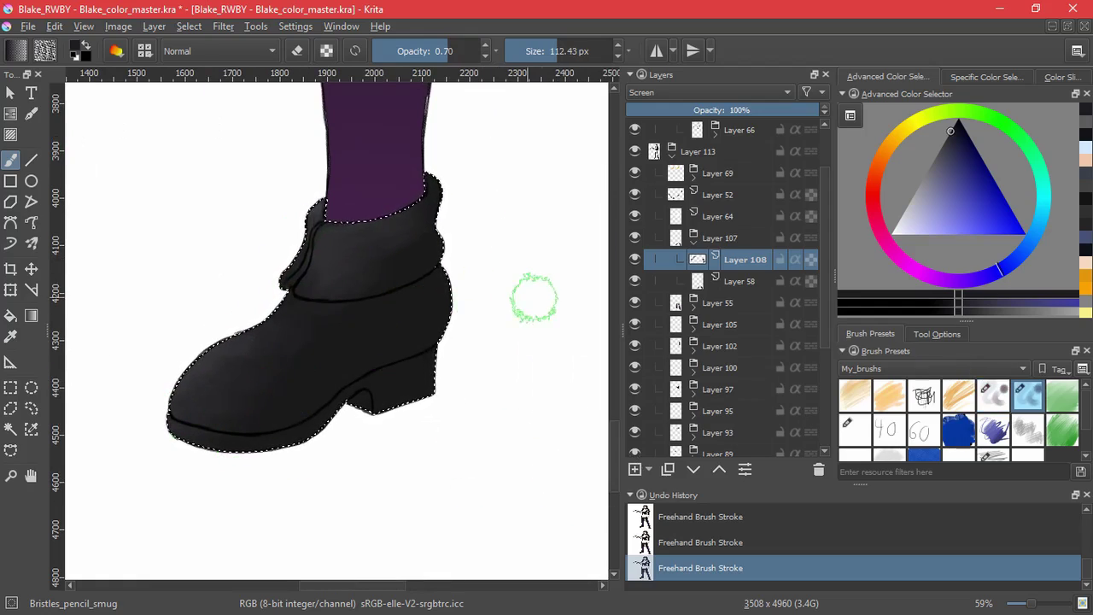
pyautogui.scroll(-5, 398, 295)
pyautogui.click(188, 26)
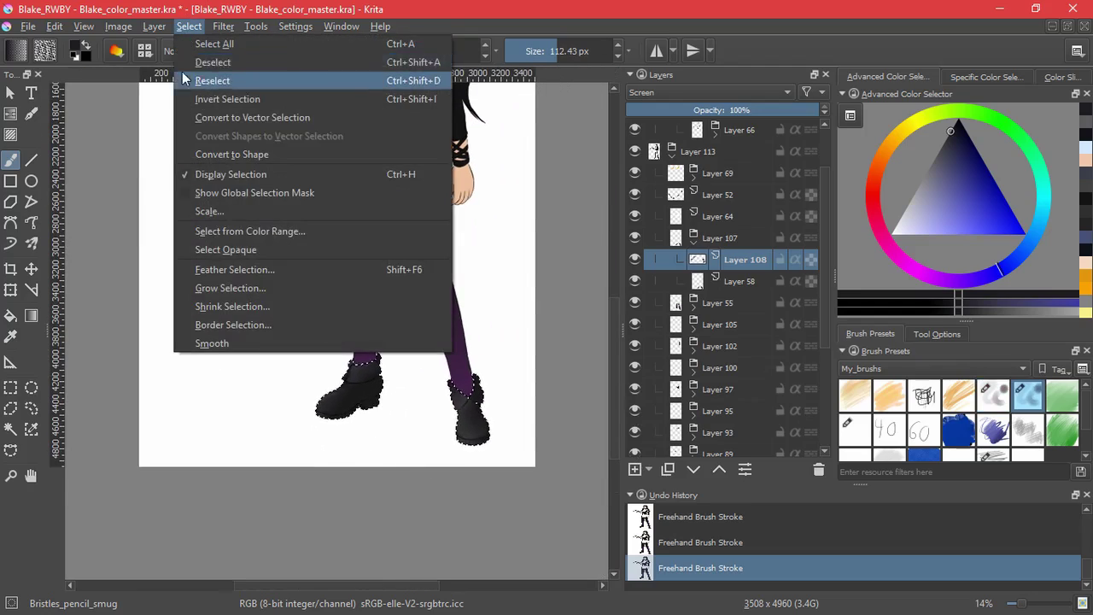
pyautogui.click(208, 61)
# - Group Layer 64, the white top and shorts, and select the layer's opaque pixels
pyautogui.moveTo(529, 219); pyautogui.dragTo(485, 457)
pyautogui.click(693, 243)
pyautogui.click(732, 221)
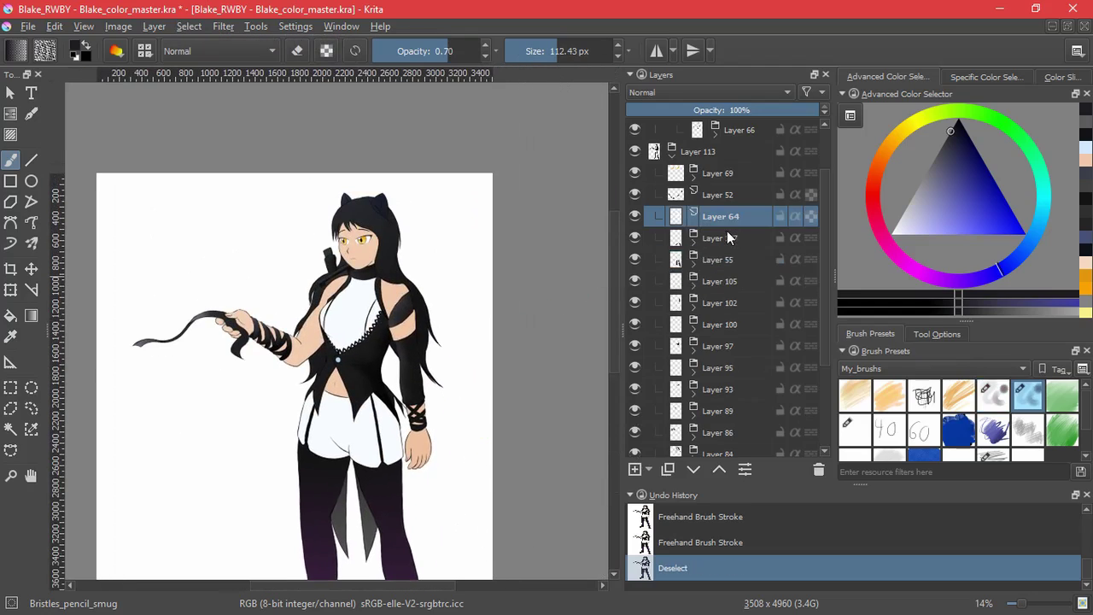
pyautogui.hotkey('ctrl', 'g')
pyautogui.click(189, 26)
pyautogui.click(592, 302)
# - Add a paint layer above Layer 64, sample the clothing's white, and mask the group with a transparency mask from the selection
pyautogui.press('Insert')
pyautogui.keyDown('ctrl'); pyautogui.click(362, 310); pyautogui.keyUp('ctrl')
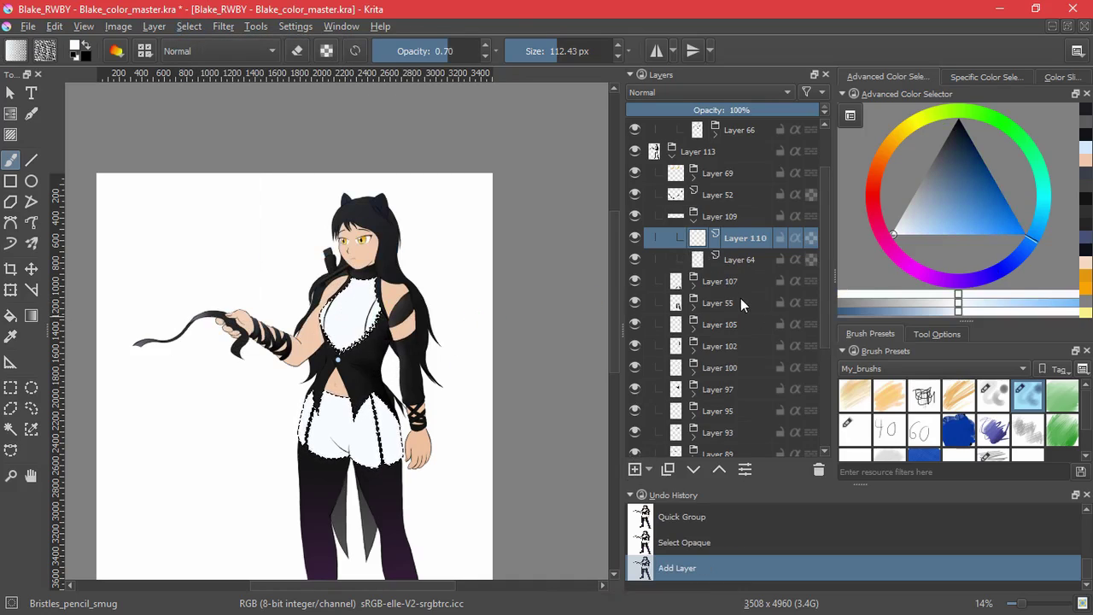
pyautogui.click(649, 468)
pyautogui.click(708, 555)
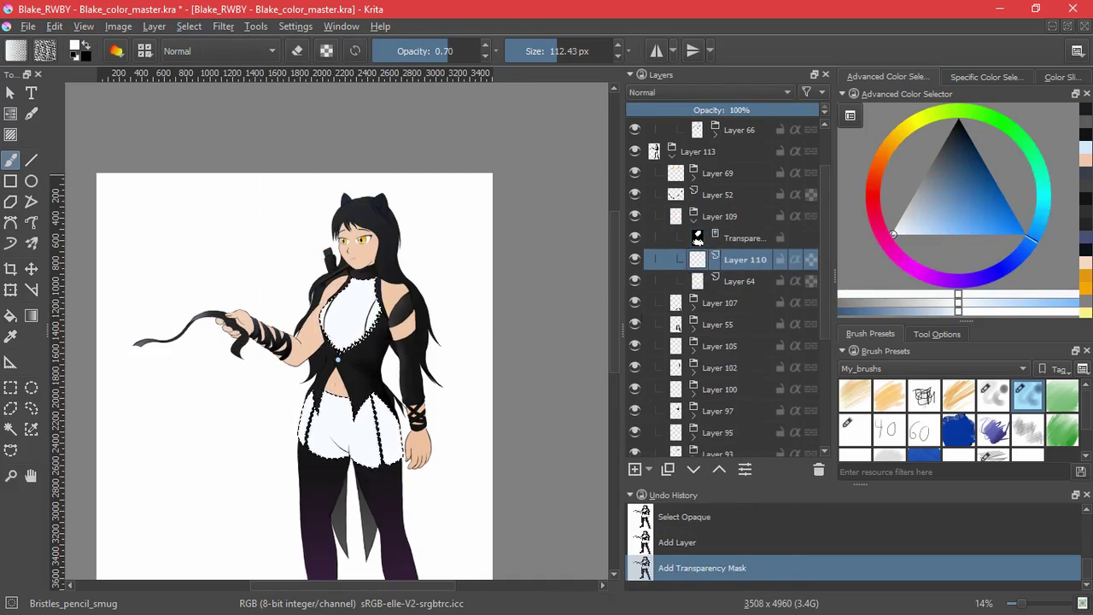
pyautogui.click(31, 315)
pyautogui.click(188, 26)
pyautogui.click(203, 63)
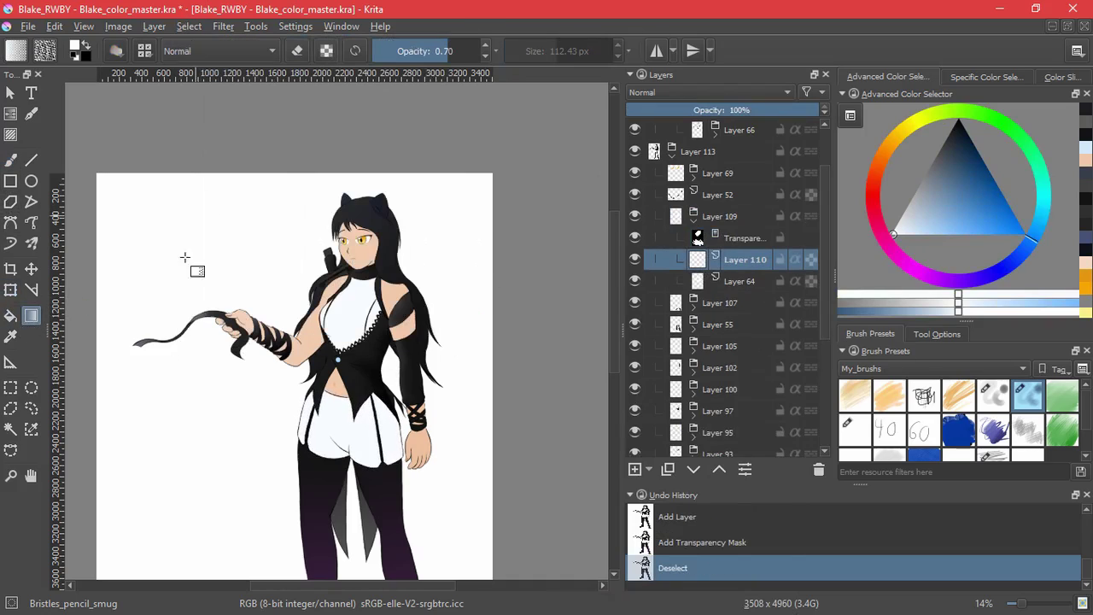
# - Make a rectangular selection around the white top and set Layer 110 to Multiply
pyautogui.click(10, 386)
pyautogui.moveTo(295, 254); pyautogui.dragTo(410, 364)
pyautogui.click(30, 315)
pyautogui.click(712, 91)
pyautogui.click(672, 210)
# - Try a gradient in the sampled white over the top on Layer 110 and undo it
pyautogui.moveTo(350, 282); pyautogui.dragTo(352, 354)
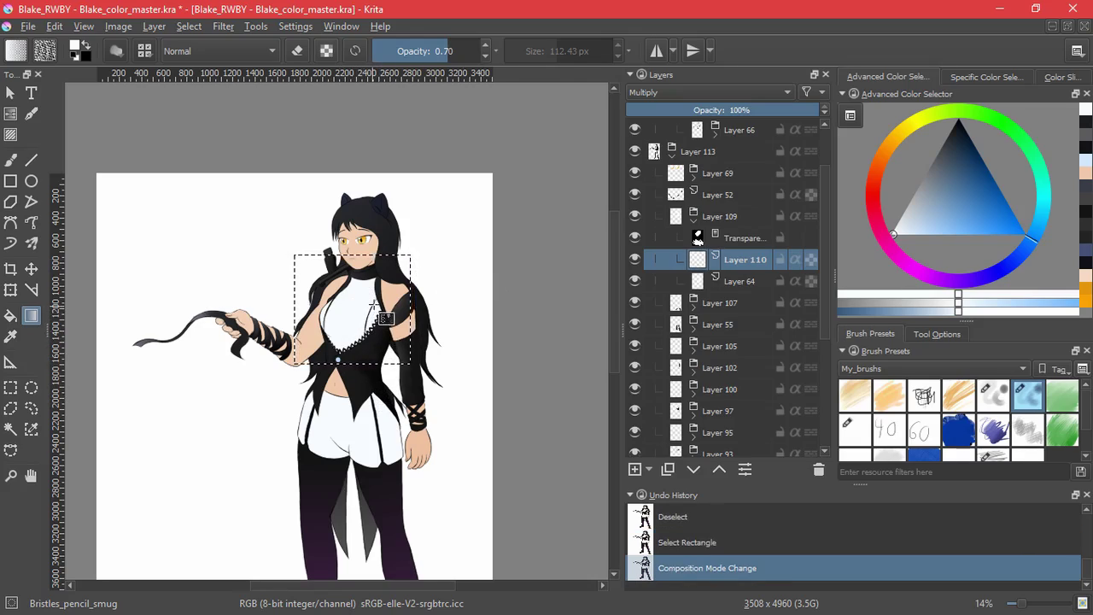
pyautogui.click(739, 289)
pyautogui.press('pageup')
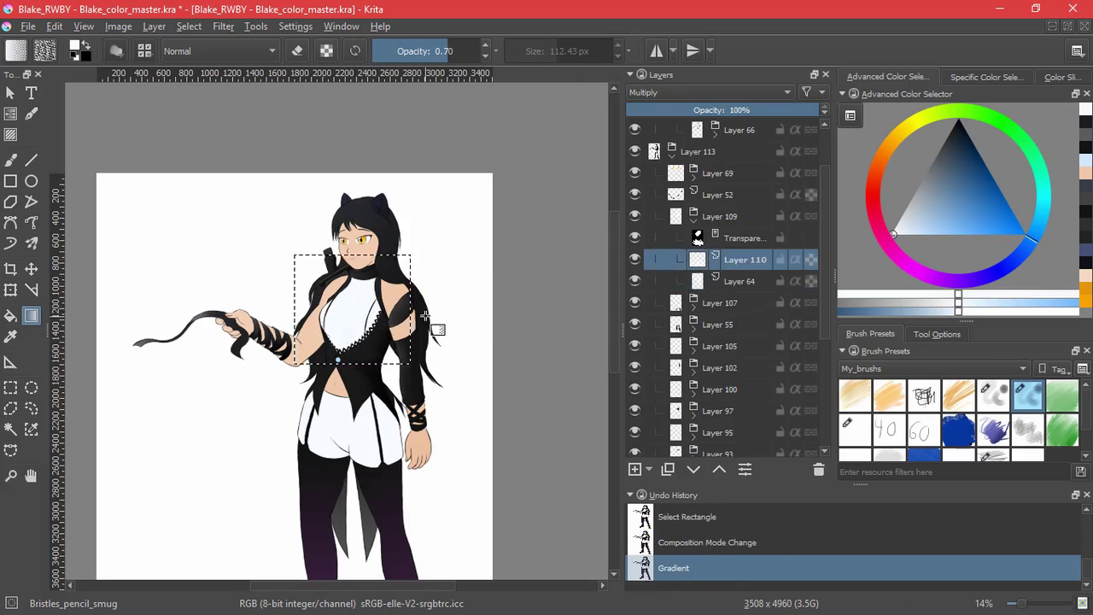
pyautogui.moveTo(372, 326); pyautogui.dragTo(530, 229)
pyautogui.hotkey('ctrl', 'z')
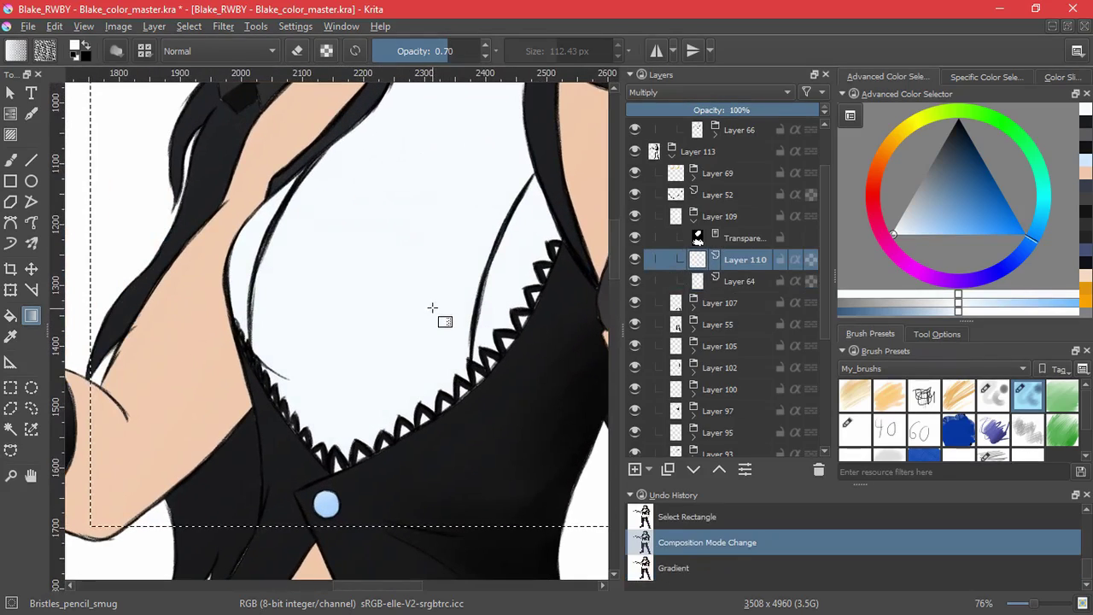
# - Try shading strokes on the white top with the bristle pencil brushes, undoing each one
pyautogui.click(12, 161)
pyautogui.moveTo(421, 313); pyautogui.dragTo(384, 333)
pyautogui.hotkey('ctrl', 'z')
pyautogui.press('/')
pyautogui.moveTo(414, 243)
pyautogui.mouseDown()
pyautogui.moveTo(334, 344)
pyautogui.moveTo(419, 294)
pyautogui.mouseUp()
pyautogui.hotkey('ctrl', 'z')
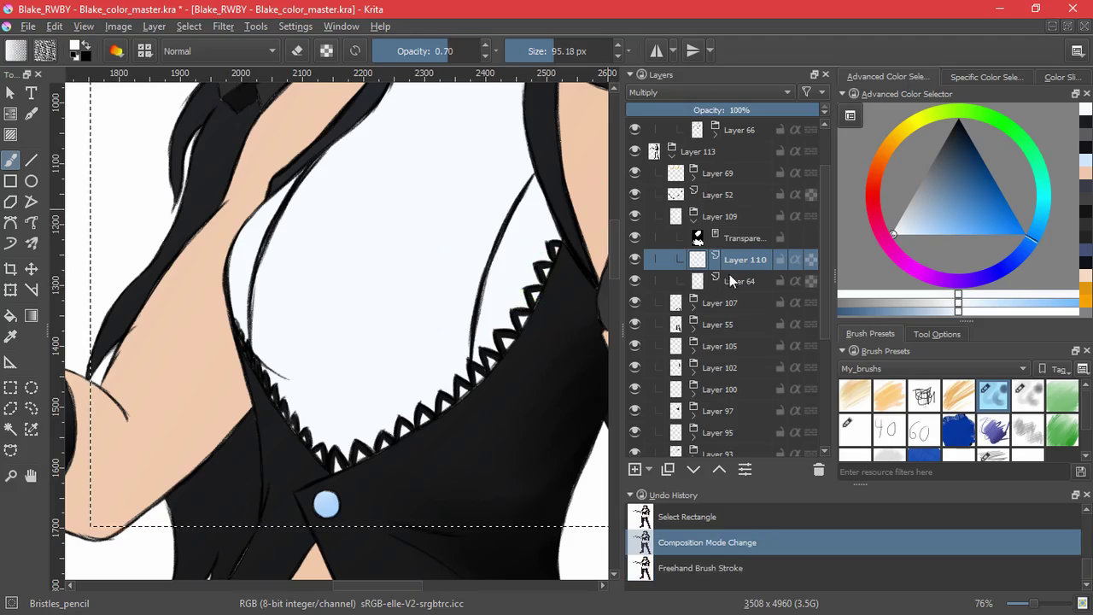
# - Hide the white background layer, return to Layer 110 and test a stroke with the Ink_brush_25_2 brush, undoing it
pyautogui.click(728, 278)
pyautogui.scroll(2, 667, 394)
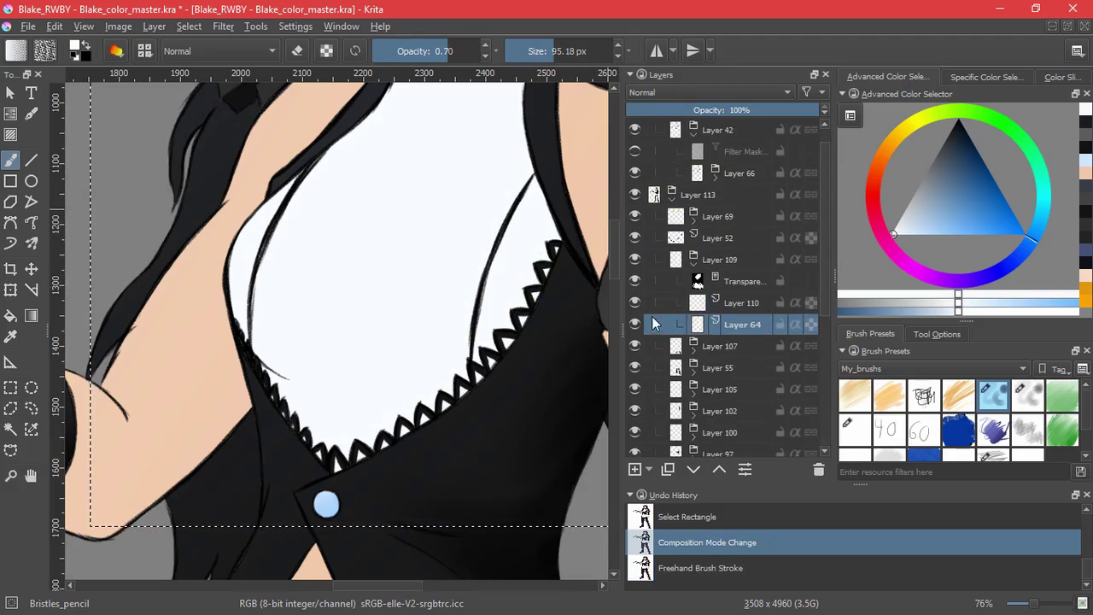
pyautogui.click(659, 304)
pyautogui.click(854, 426)
pyautogui.moveTo(395, 232); pyautogui.dragTo(427, 265)
pyautogui.hotkey('ctrl', 'z')
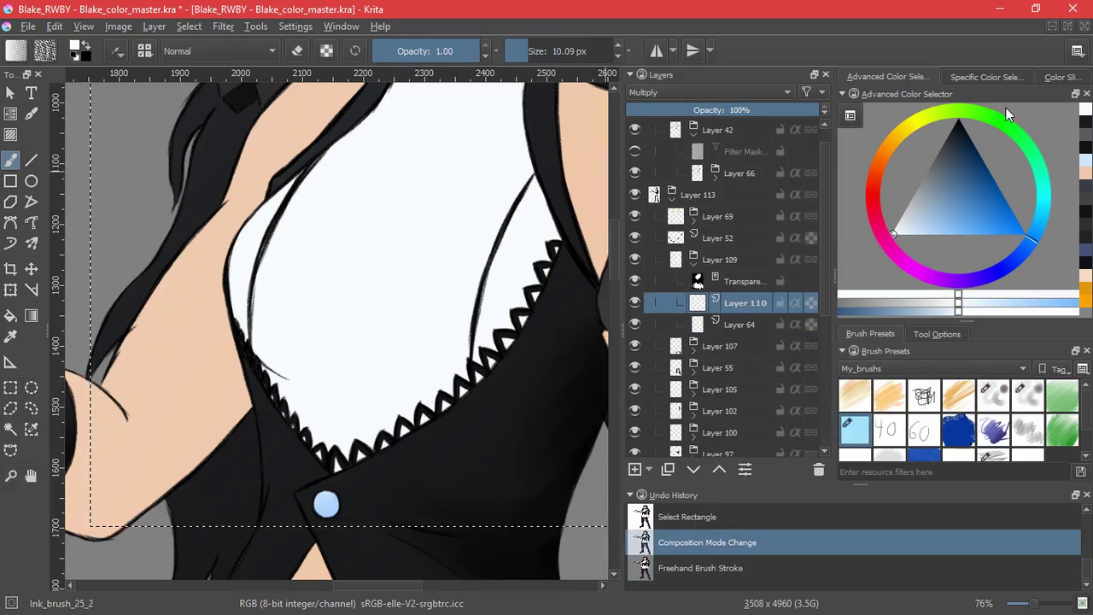
# - Set the paint color to a light blue with hue 210, saturation 100 and lightness 87.06, and test it
pyautogui.click(1061, 78)
pyautogui.moveTo(1025, 161); pyautogui.dragTo(1016, 157)
pyautogui.moveTo(365, 268)
pyautogui.mouseDown()
pyautogui.moveTo(410, 383)
pyautogui.moveTo(378, 439)
pyautogui.mouseUp()
pyautogui.hotkey('ctrl', 'z')
# - Shade the white top on Layer 110 with a light blue gradient, redoing it until it fits, and clear the selection
pyautogui.press('g')
pyautogui.moveTo(359, 440); pyautogui.dragTo(400, 278)
pyautogui.hotkey('ctrl', 'z')
pyautogui.moveTo(363, 435); pyautogui.dragTo(399, 352)
pyautogui.hotkey('ctrl', 'z')
pyautogui.moveTo(406, 435); pyautogui.dragTo(416, 320)
pyautogui.hotkey('ctrl', 'z')
pyautogui.click(187, 28)
pyautogui.click(201, 64)
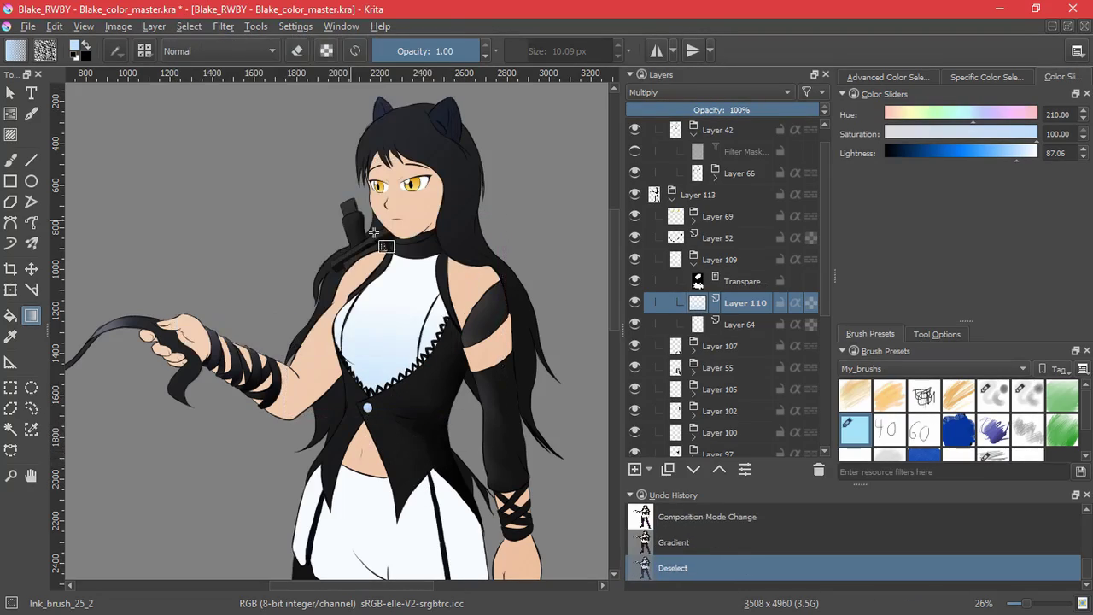
# - Add a paint layer above Layer 110 and make a rectangular selection around the white shorts
pyautogui.moveTo(478, 460); pyautogui.dragTo(447, 245)
pyautogui.click(634, 470)
pyautogui.click(10, 387)
pyautogui.moveTo(229, 240); pyautogui.dragTo(520, 449)
# - Shade the shorts with a diagonal light blue gradient on Layer 111 and clear the selection
pyautogui.click(32, 316)
pyautogui.moveTo(557, 353); pyautogui.dragTo(358, 299)
pyautogui.hotkey('ctrl', 'z')
pyautogui.moveTo(456, 351); pyautogui.dragTo(290, 409)
pyautogui.click(188, 25)
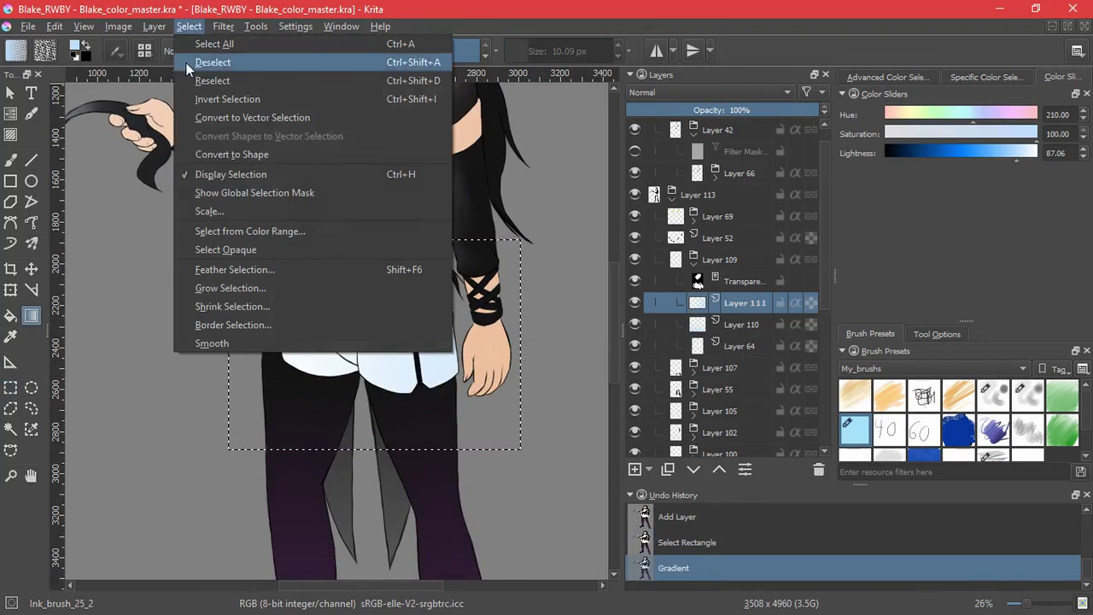
pyautogui.click(193, 65)
# - Collapse the Layer 109 group, show the white background layer again and save the drawing
pyautogui.scroll(-2, 535, 379)
pyautogui.click(693, 265)
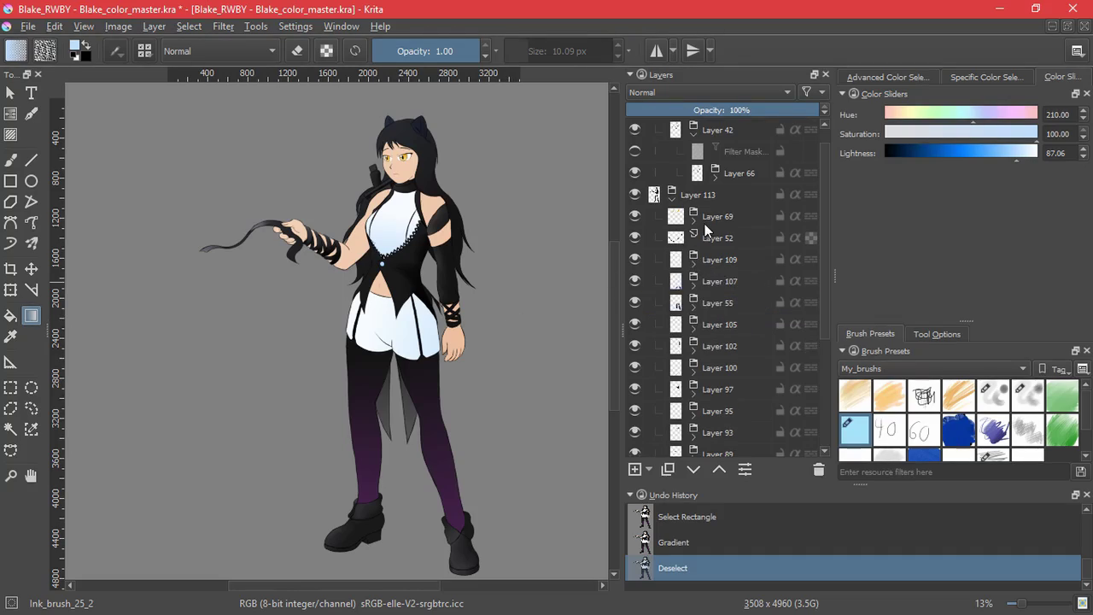
pyautogui.moveTo(824, 211); pyautogui.dragTo(823, 184)
pyautogui.click(635, 411)
pyautogui.press('2')
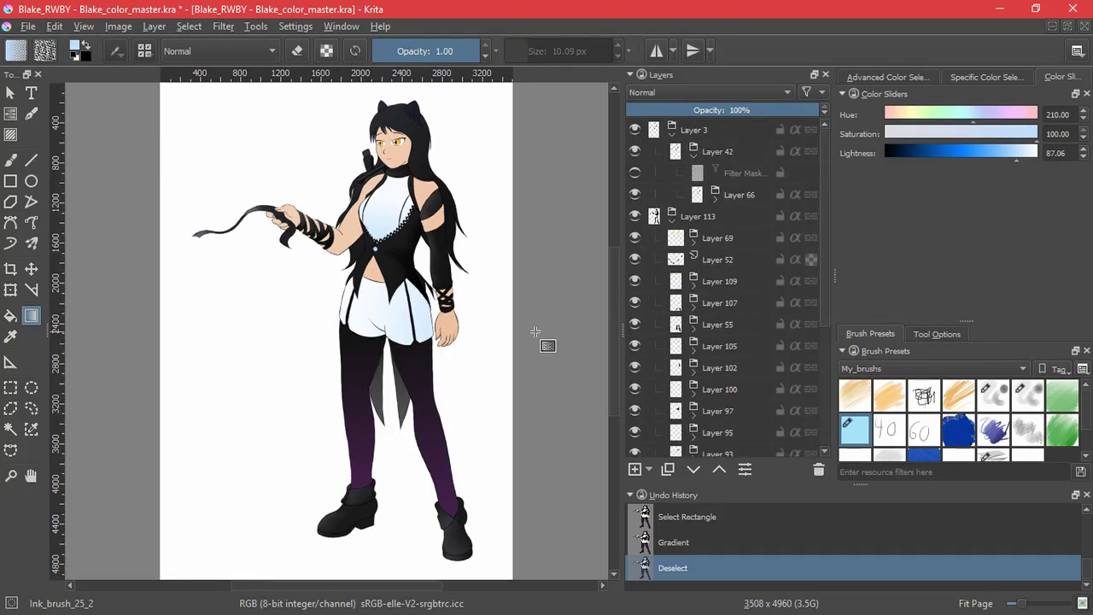
pyautogui.hotkey('ctrl', 's')
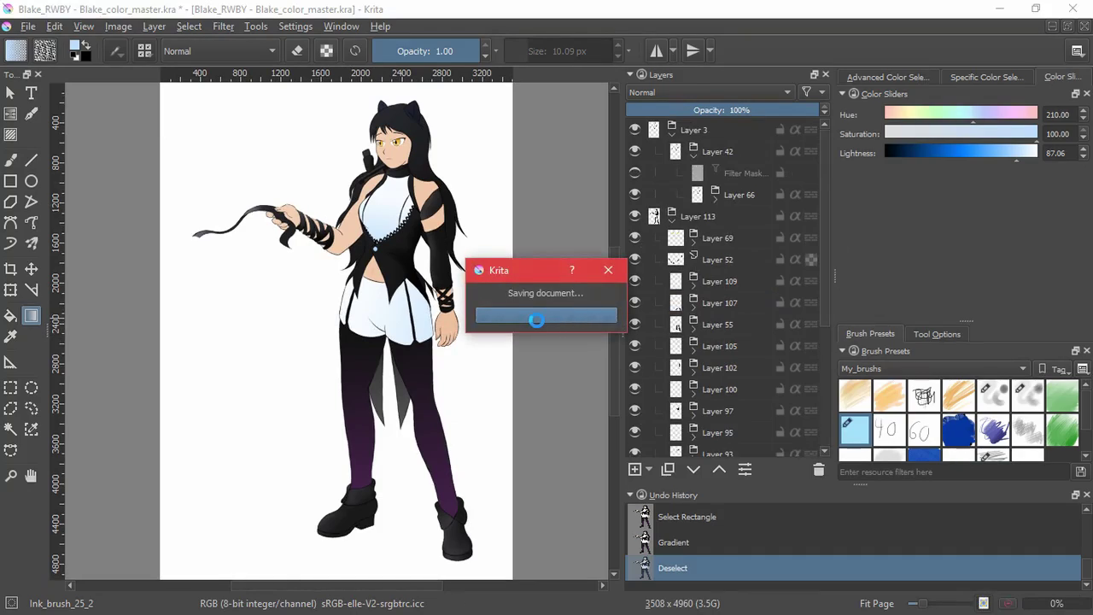